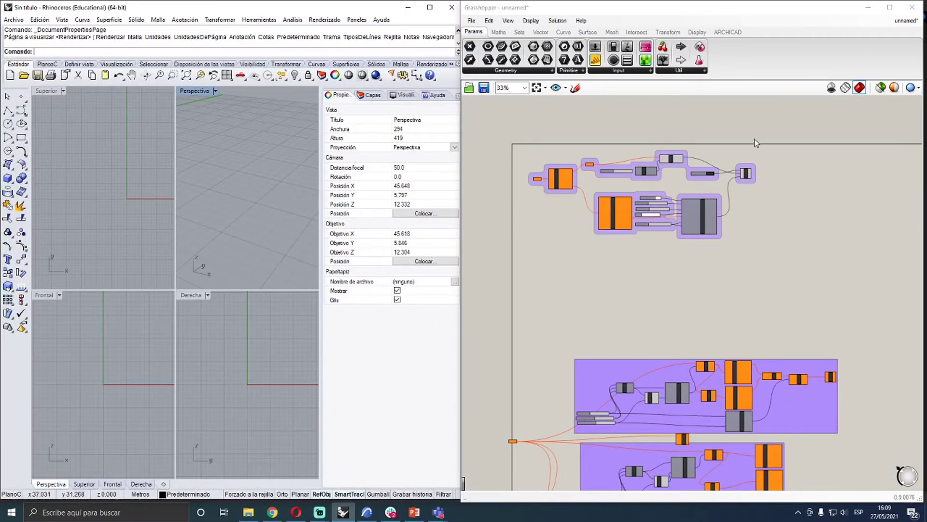
Maximize the Grasshopper window and look through its component categories, ending on the ARCHICAD component set
scroll(518, 223, "down", 2)
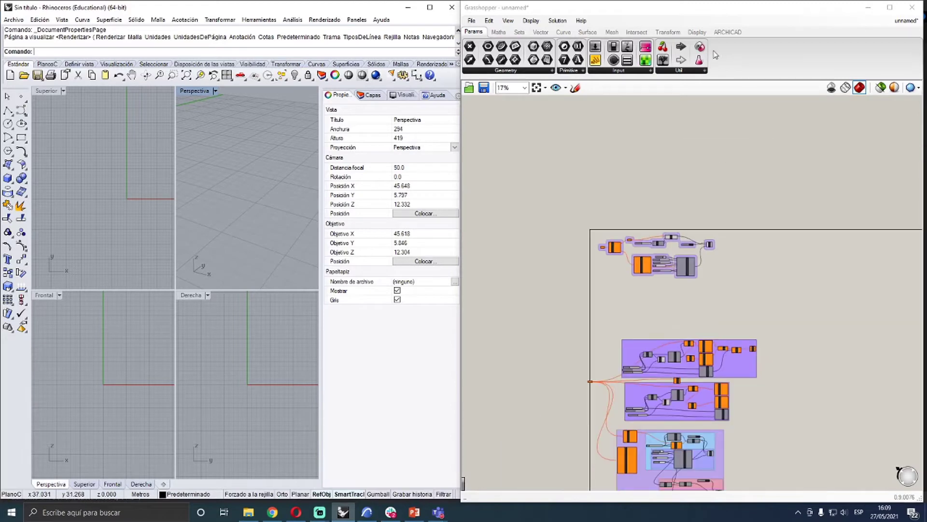
left_click_drag(689, 9, 621, 5)
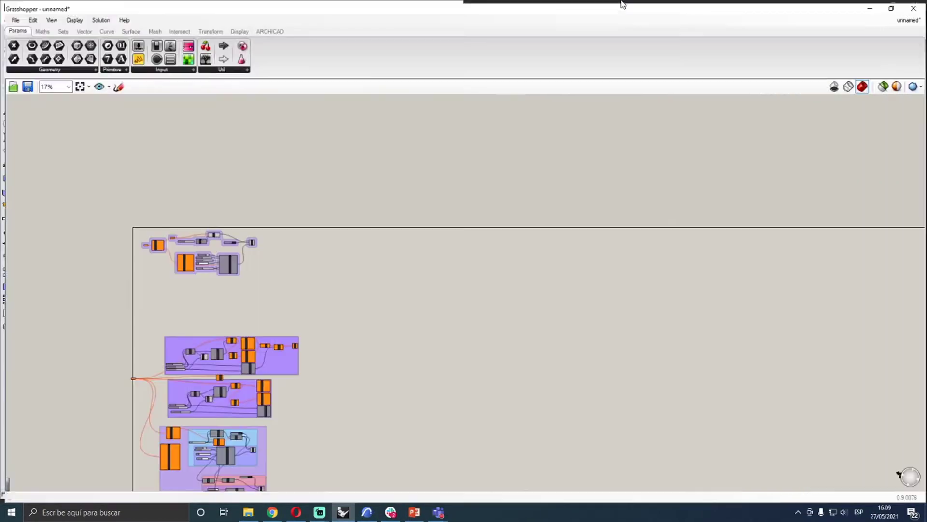
scroll(441, 272, "down", 2)
scroll(278, 161, "up", 2)
left_click(37, 28)
left_click(58, 28)
left_click(80, 28)
left_click(102, 28)
left_click(127, 28)
left_click(151, 28)
left_click(176, 28)
left_click(206, 28)
left_click(266, 28)
left_click(236, 28)
left_click(267, 28)
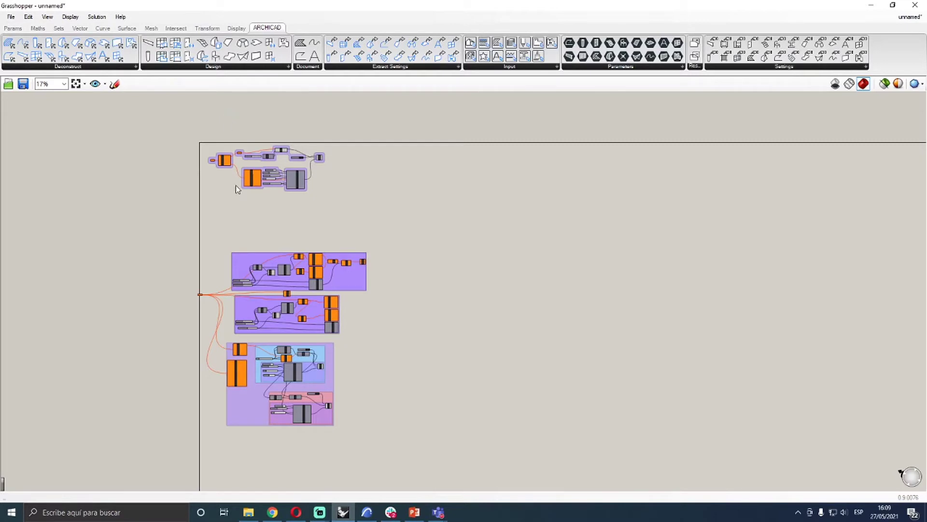
Highlight the column-driven component groups in the lower part of the Grasshopper definition for an overview of the script
scroll(439, 242, "down", 3)
scroll(393, 252, "up", 2)
scroll(425, 231, "down", 1)
left_click_drag(453, 217, 200, 427)
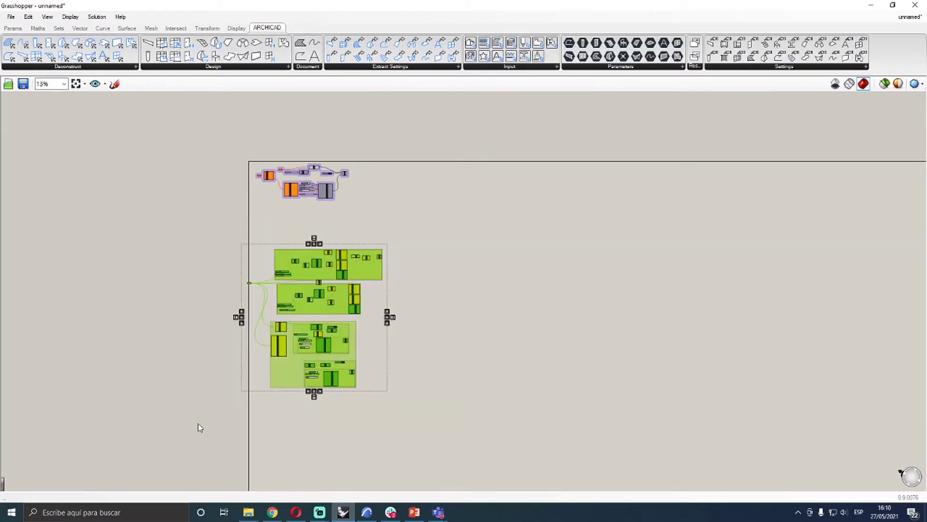
left_click(439, 271)
left_click_drag(405, 226, 195, 426)
left_click(205, 338)
left_click_drag(201, 207, 475, 439)
left_click(418, 266)
left_click_drag(415, 225, 177, 421)
Examine how the Column parameter feeds the Series, Construct Domain and Deconstruct Column components in the groups
scroll(271, 289, "up", 5)
left_click(192, 331)
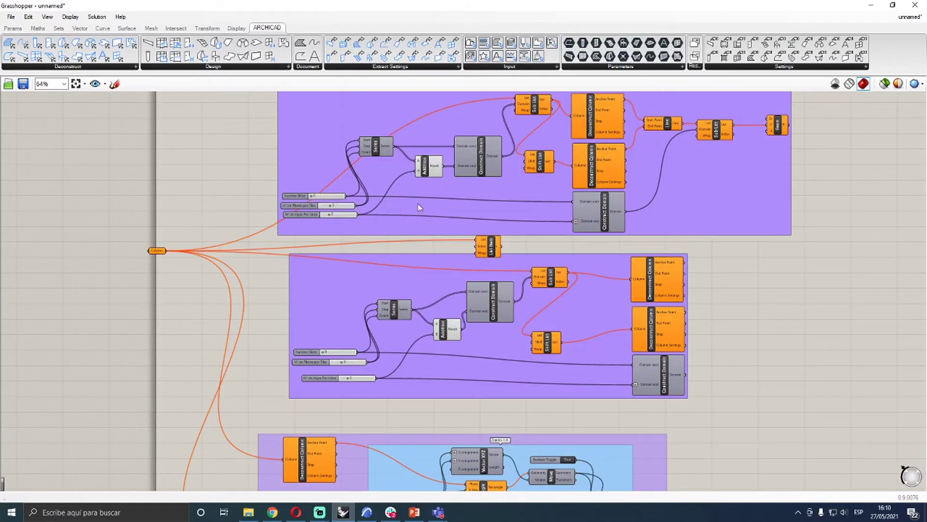
scroll(491, 146, "up", 5)
right_click_drag(589, 88, 452, 152)
scroll(423, 249, "down", 5)
scroll(302, 438, "up", 5)
right_click_drag(302, 439, 330, 418)
scroll(338, 425, "down", 3)
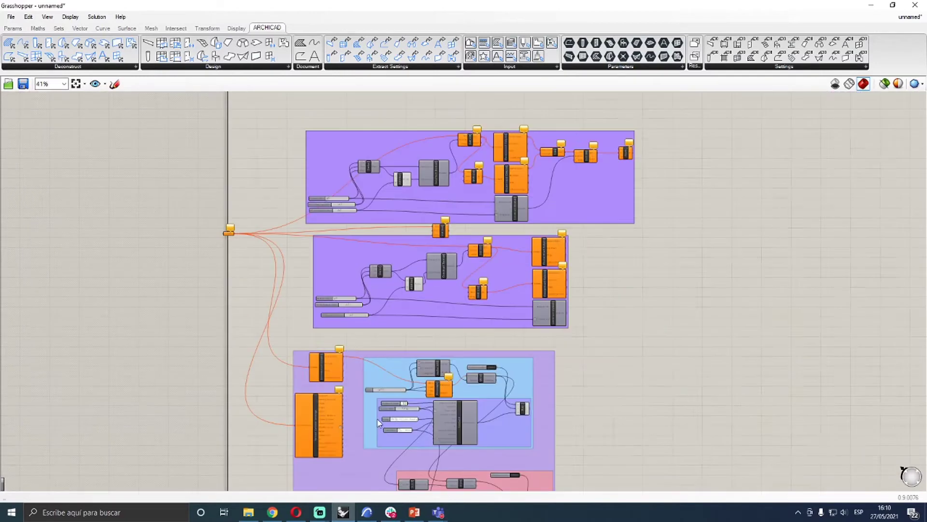
scroll(471, 405, "down", 3)
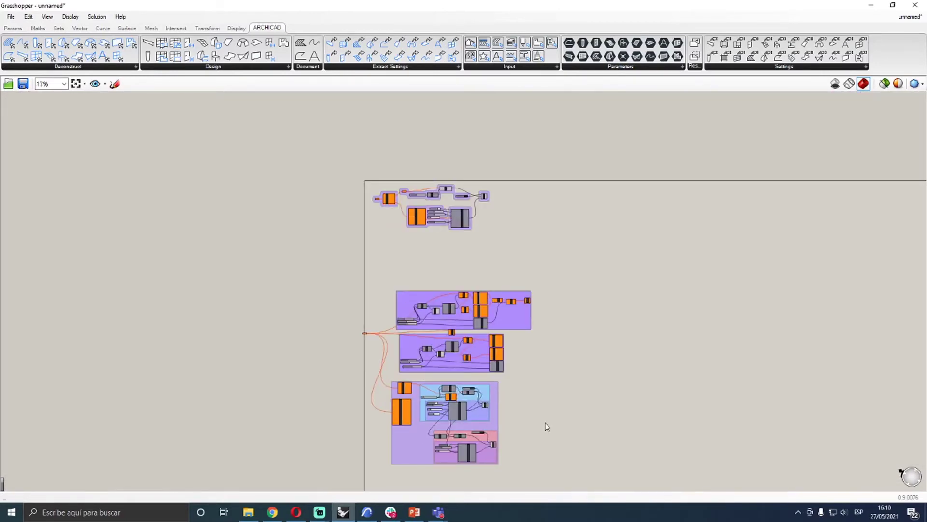
Restore Grasshopper beside Rhino, switch to ARCHICAD and inspect the building in the 3D view
left_click_drag(316, 10, 926, 139)
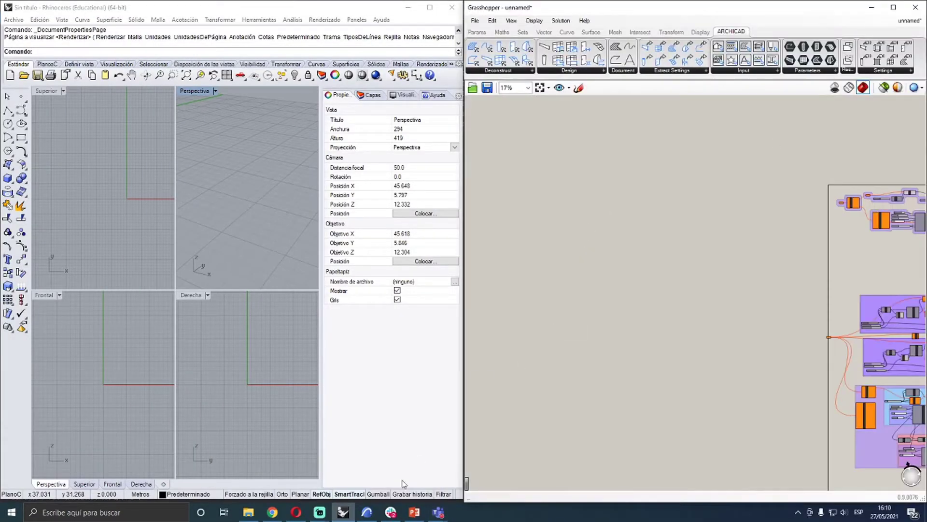
left_click(366, 512)
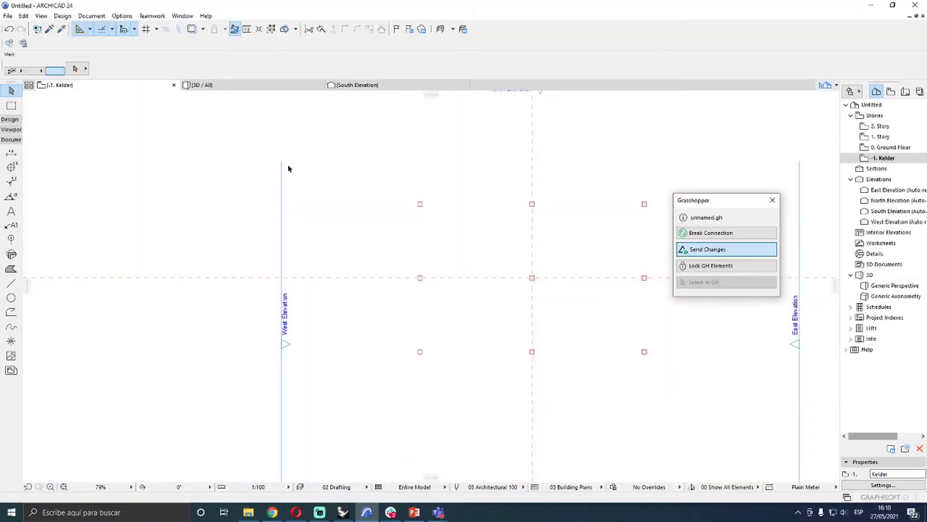
left_click(251, 87)
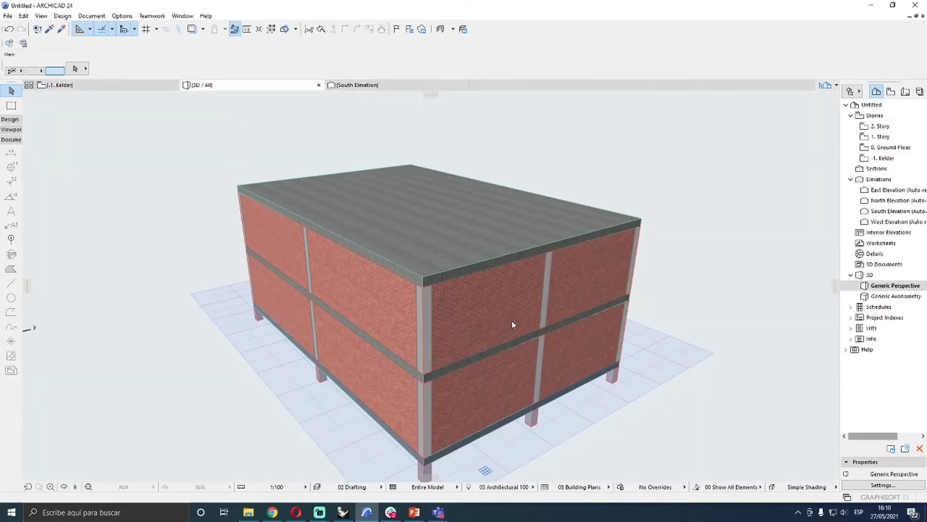
middle_click_drag(631, 397, 594, 309, "shift")
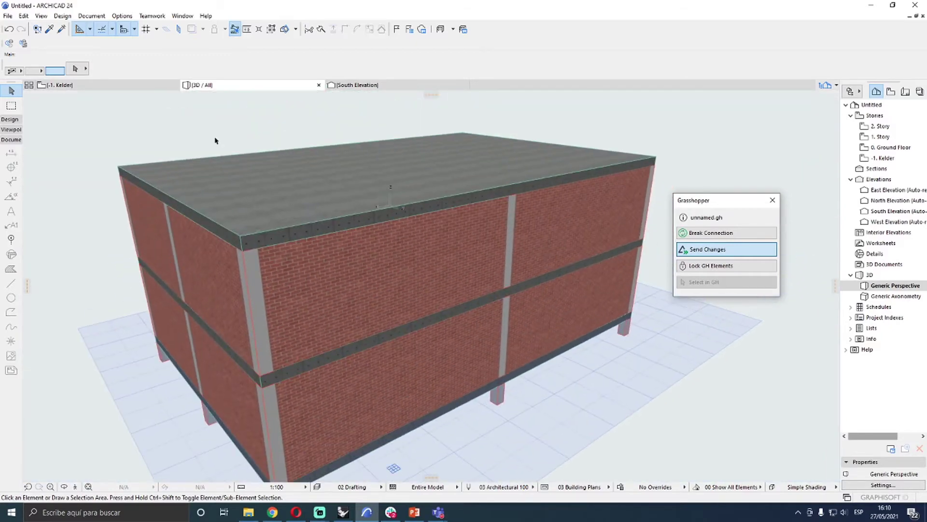
Open the 0. Ground Floor plan and review its zone layout
double_click(886, 157)
key("ctrl+Up")
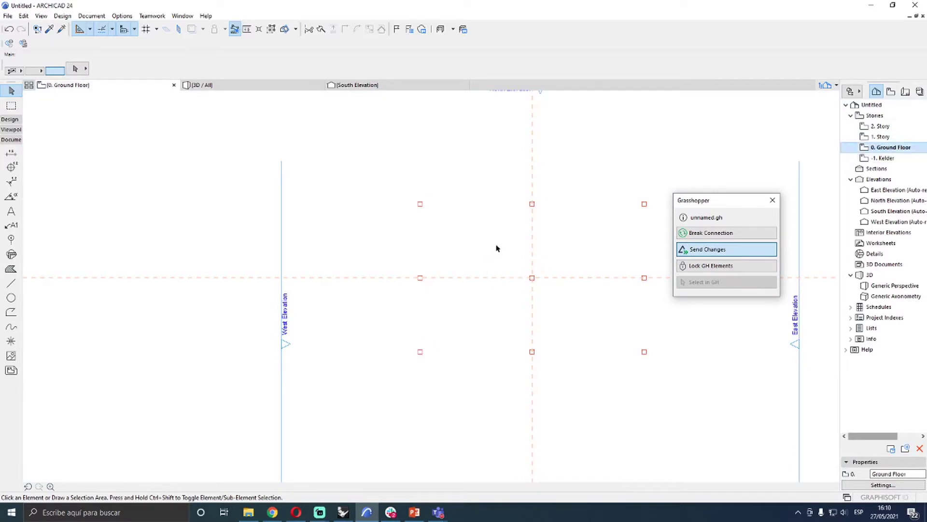
scroll(491, 260, "up", 4)
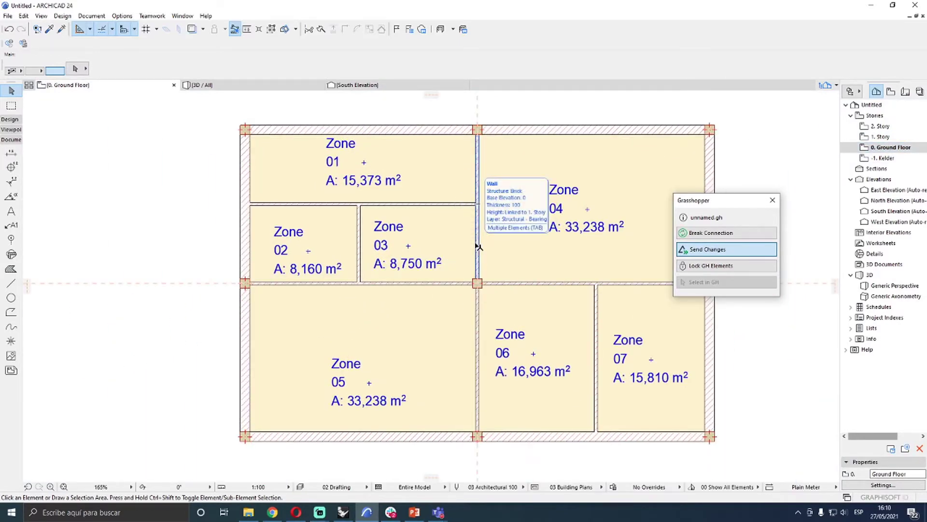
Open ARCHICAD's -1. Kelder plan and assign its nine columns to Grasshopper's Column parameter using Set multiple Columns in ARCHICAD
double_click(883, 158)
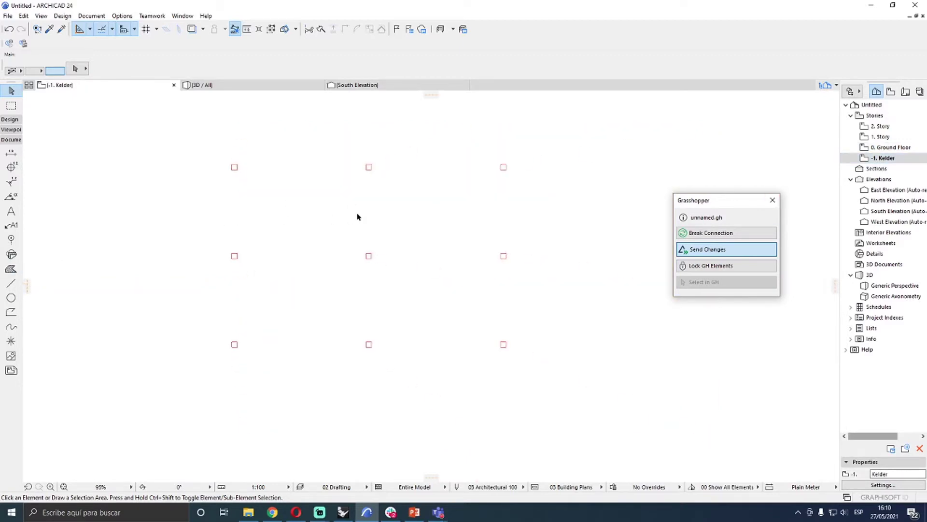
left_click(554, 231)
left_click(542, 221)
left_click(527, 148)
left_click(192, 402)
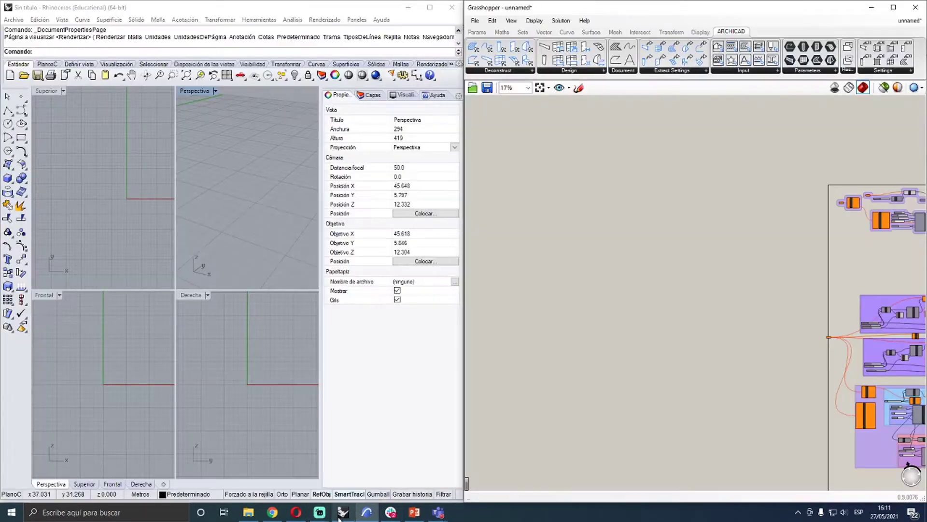
left_click(343, 512)
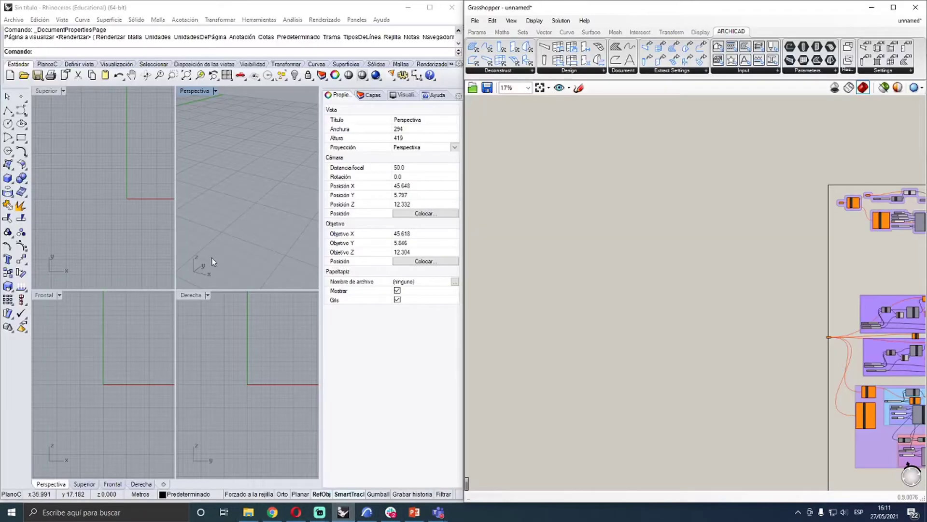
scroll(550, 184, "down", 2)
scroll(665, 261, "up", 10)
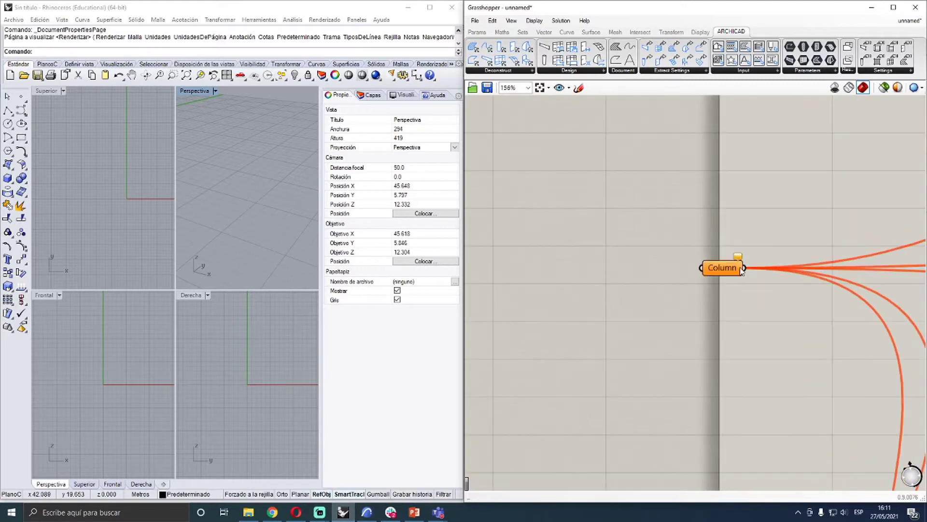
scroll(743, 272, "up", 5)
right_click(699, 271)
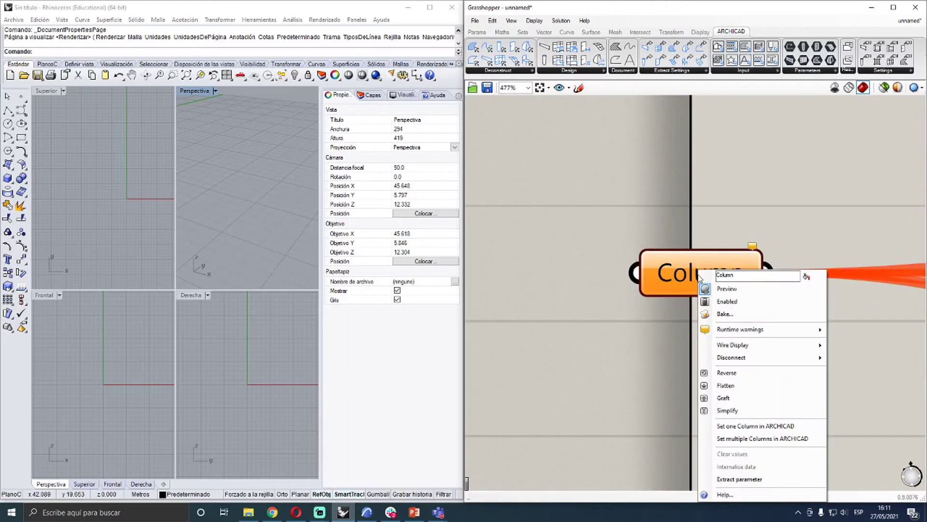
left_click(737, 439)
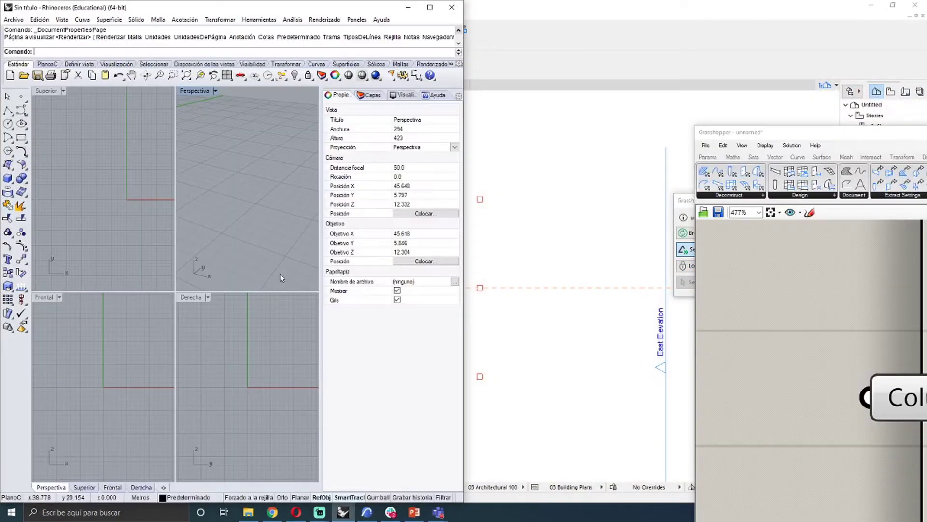
left_click(555, 405)
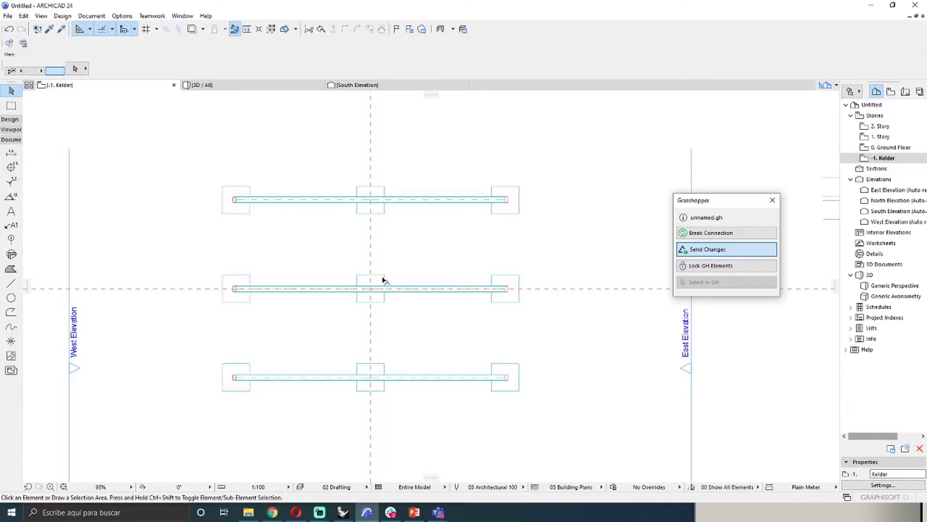
Review the generated footings and beams in the -1. Kelder plan
scroll(386, 283, "up", 2)
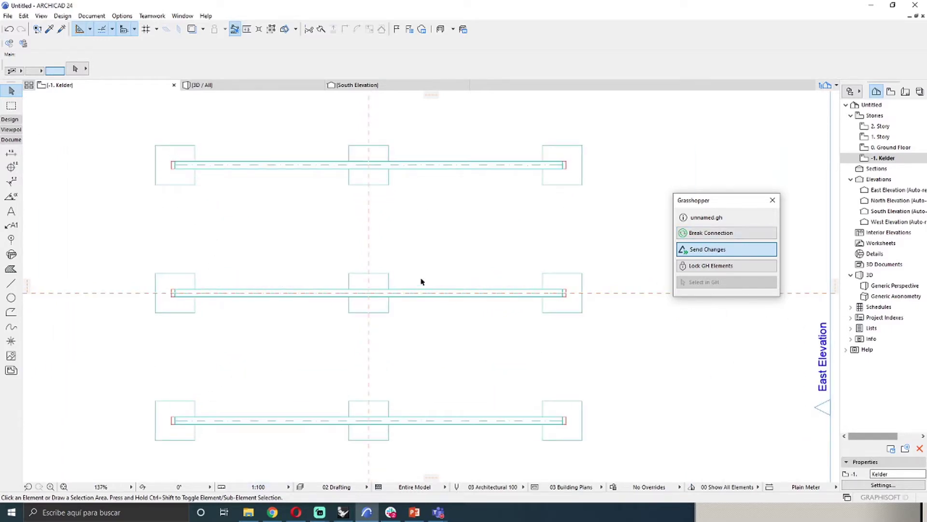
scroll(428, 335, "down", 2)
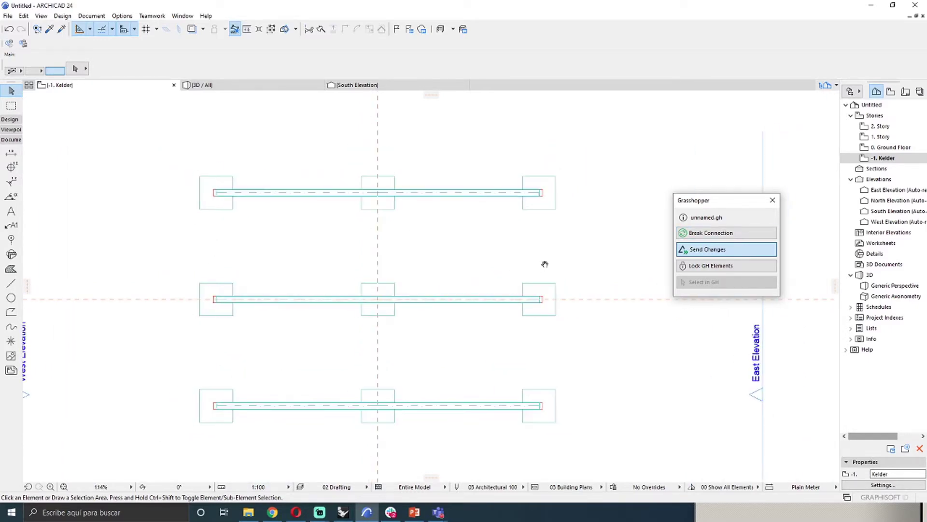
middle_click_drag(544, 264, 552, 285)
scroll(497, 279, "down", 1)
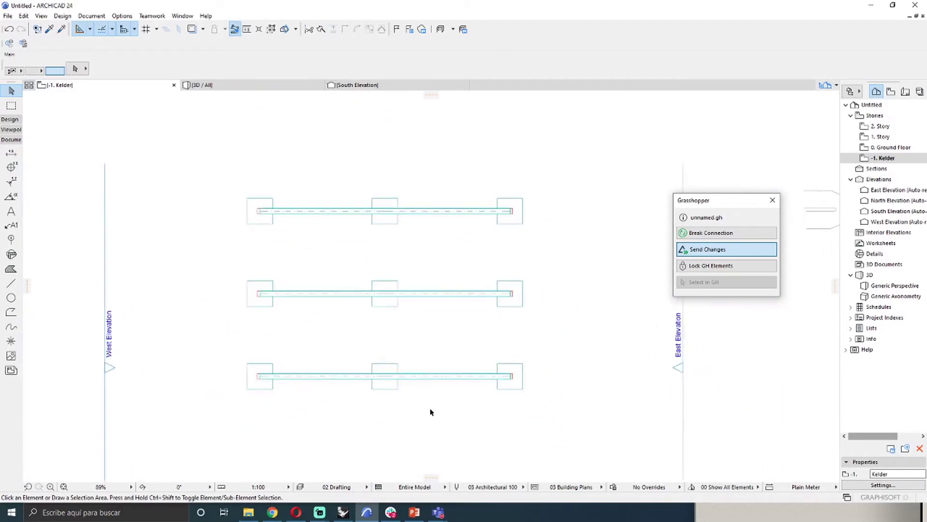
Switch back to Rhino, dock Grasshopper beside it and review the definition linked to the Column parameter
left_click(343, 512)
left_click_drag(806, 136, 926, 133)
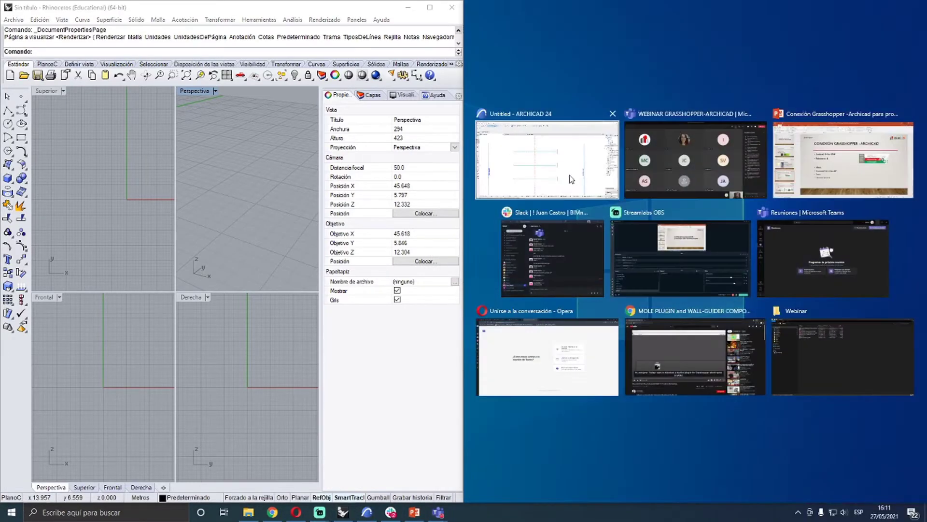
left_click(418, 204)
scroll(559, 235, "down", 10)
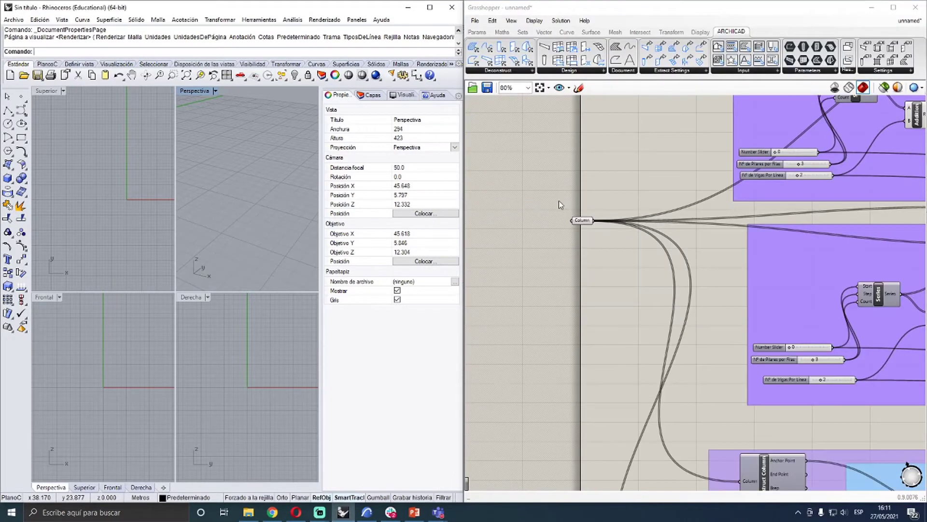
left_click(577, 238)
scroll(575, 242, "up", 5)
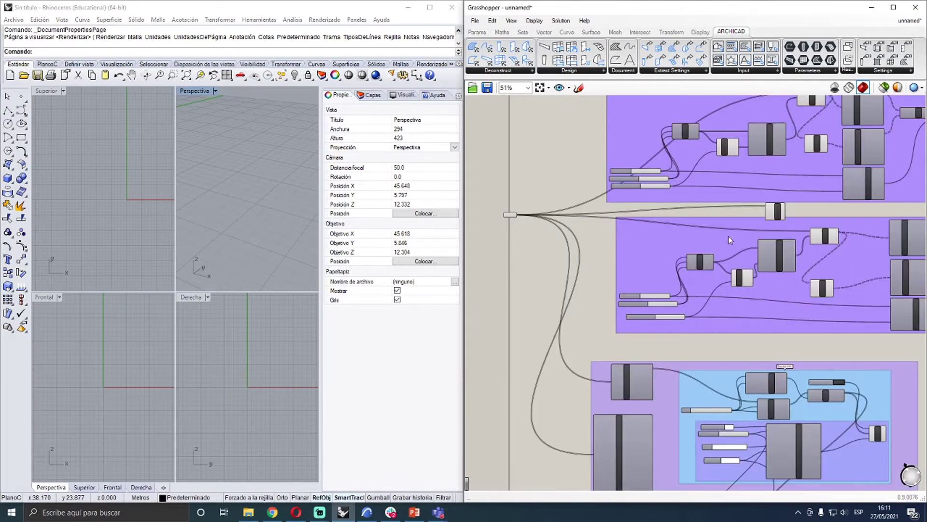
scroll(206, 219, "down", 2)
Zoom Rhino's Perspectiva viewport to extents and look around the model origin
left_click(221, 213)
middle_click(223, 211)
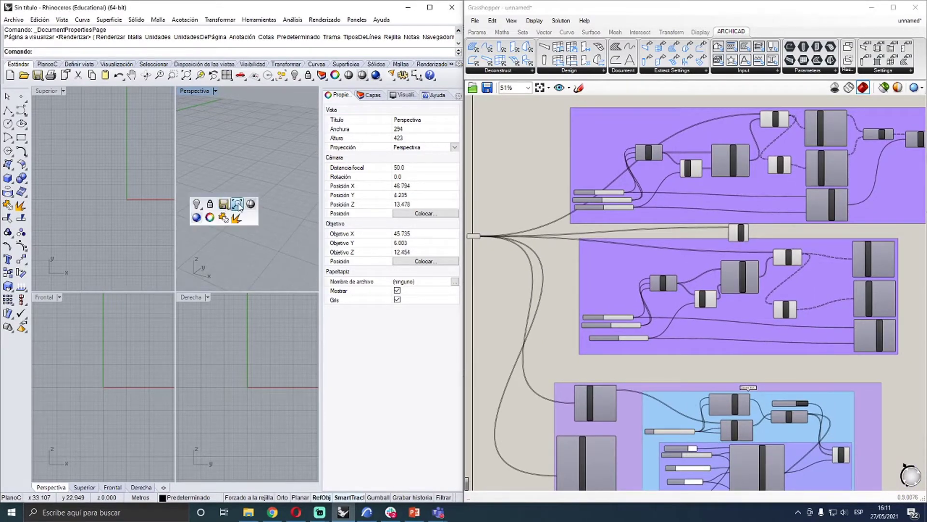
left_click(198, 199)
scroll(279, 198, "down", 6)
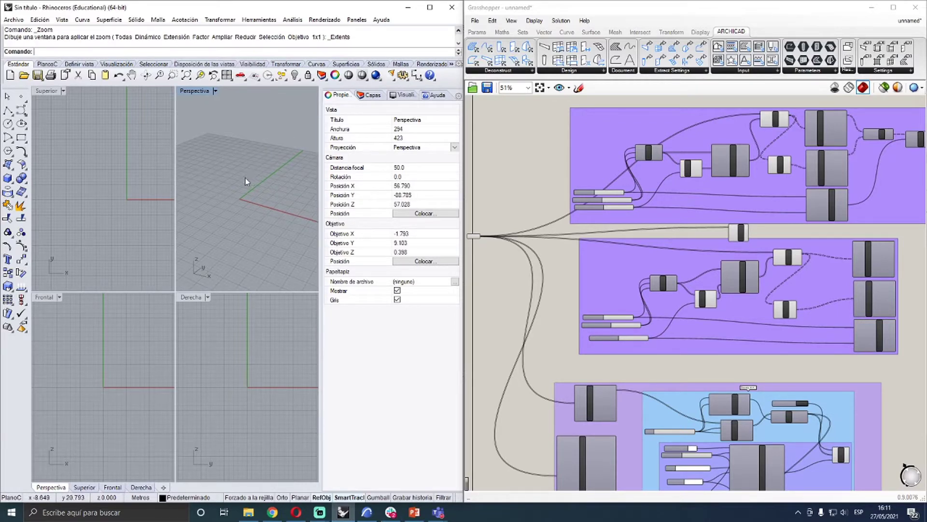
scroll(276, 200, "down", 3)
right_click_drag(276, 200, 233, 190)
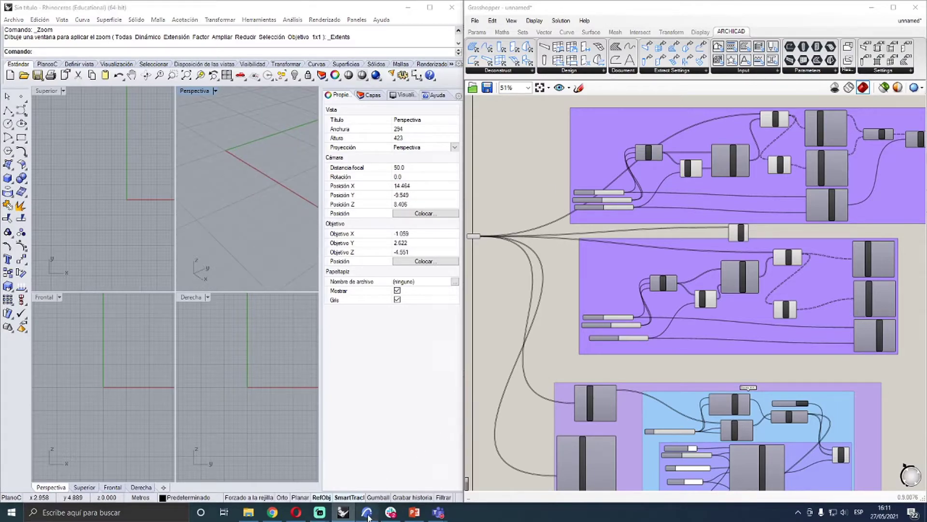
Switch to ARCHICAD's 3D view and examine the footings and connecting beams beneath the building
left_click(368, 512)
left_click(256, 85)
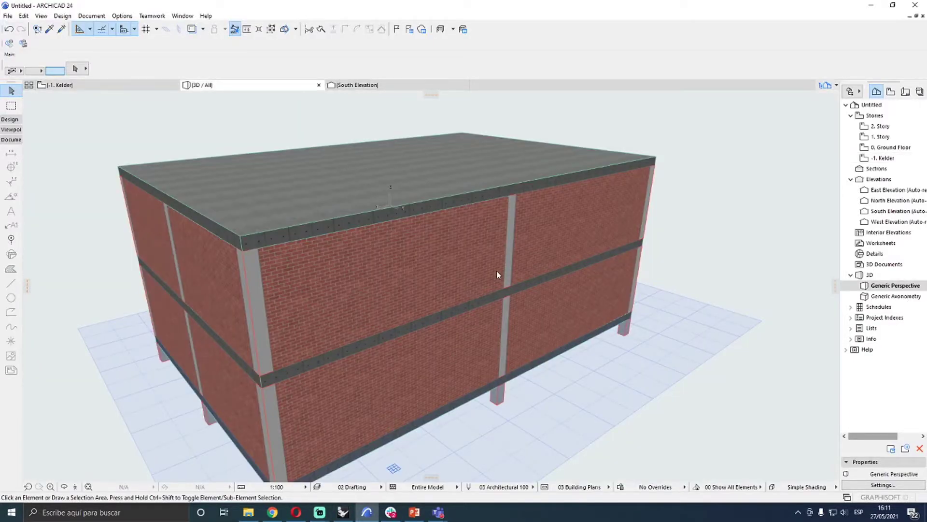
scroll(492, 378, "up", 5)
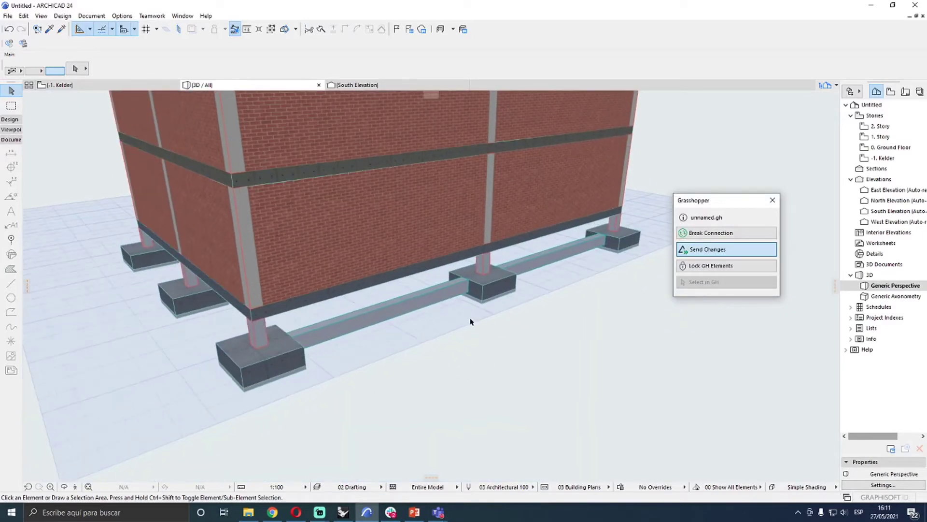
scroll(415, 247, "up", 10)
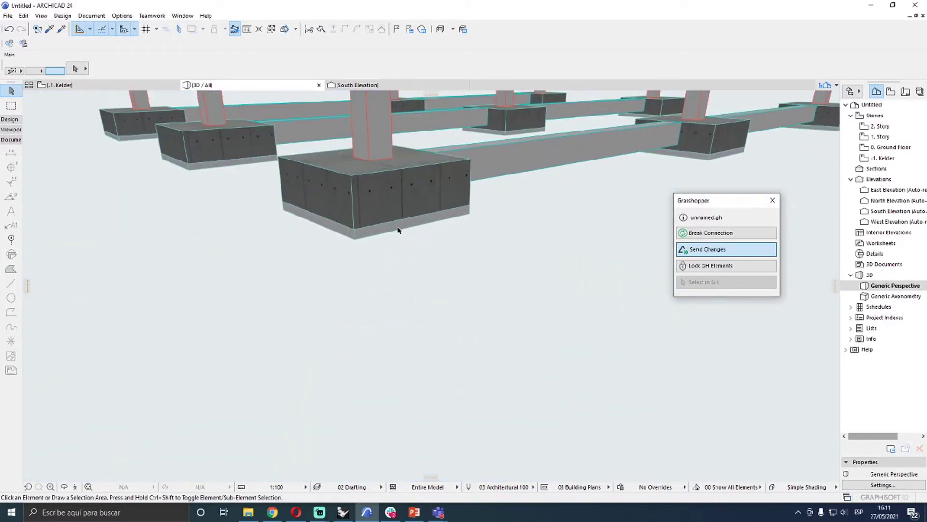
left_click(439, 230)
scroll(439, 231, "down", 5)
scroll(369, 282, "up", 3)
Select a foundation beam to view its settings, clear the selection and inspect the foundation row from the side
left_click(370, 283)
middle_click_drag(396, 292, 375, 316, "shift")
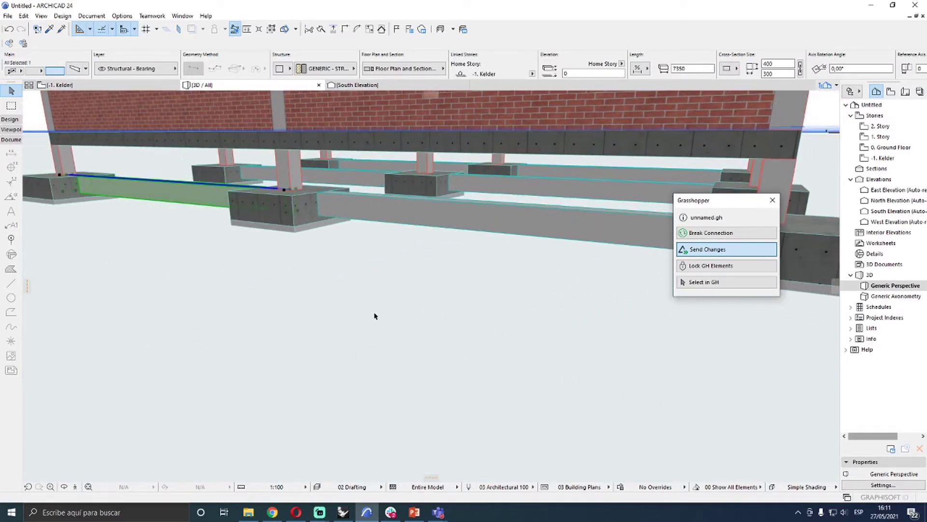
left_click(378, 315)
left_click_drag(447, 336, 311, 413)
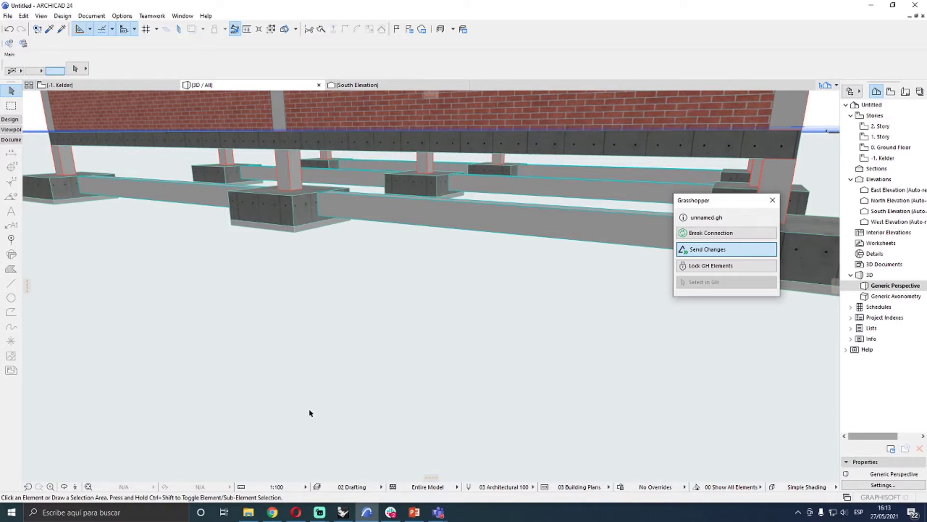
scroll(448, 305, "down", 10)
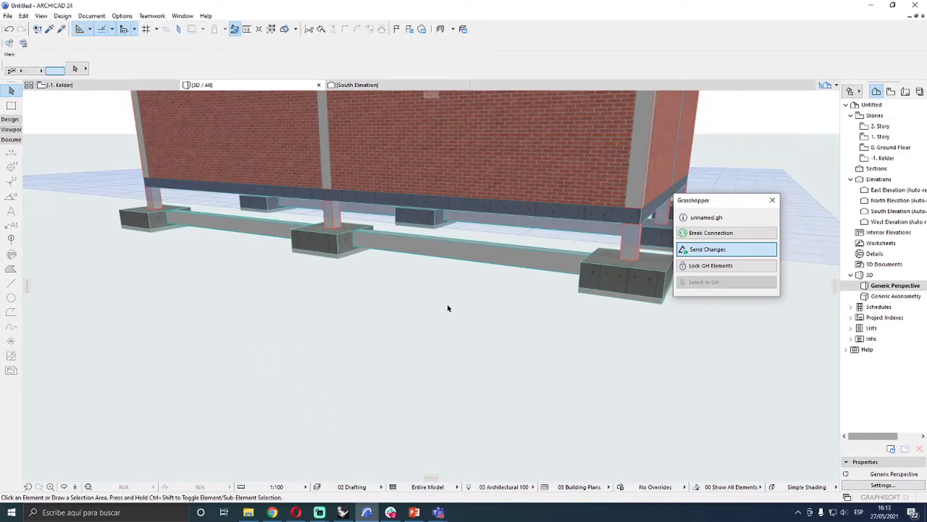
Examine the whole building with its footings in 3D and check the footing layout in the -1. Kelder plan
middle_click_drag(447, 306, 432, 376, "shift")
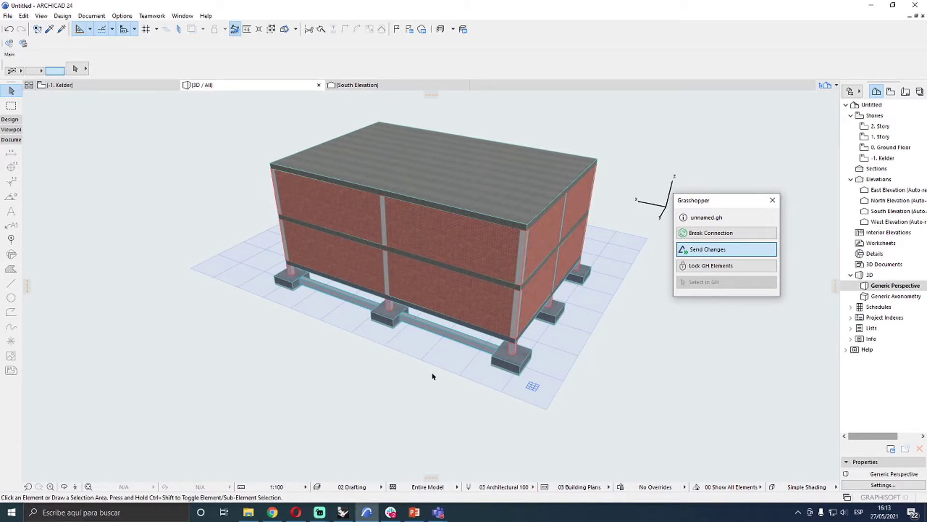
scroll(476, 208, "up", 6)
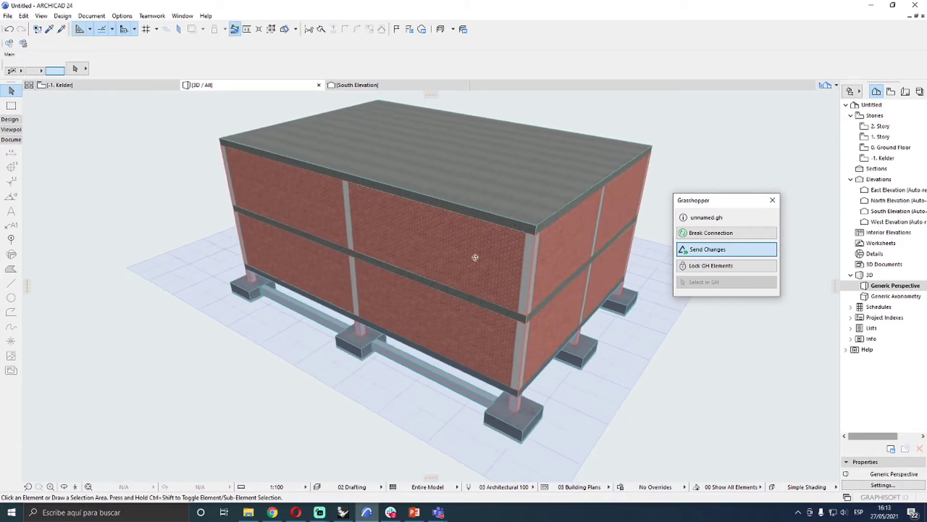
mouse_move(471, 257)
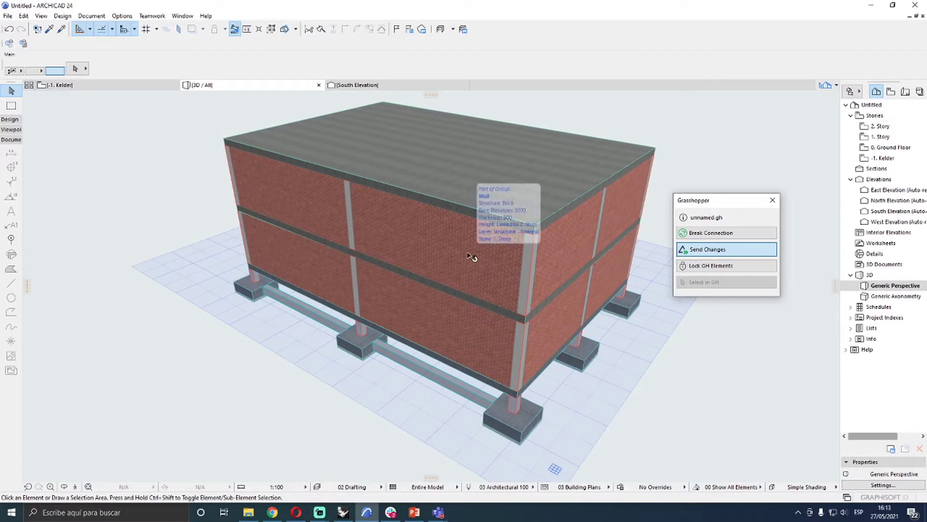
left_click(138, 86)
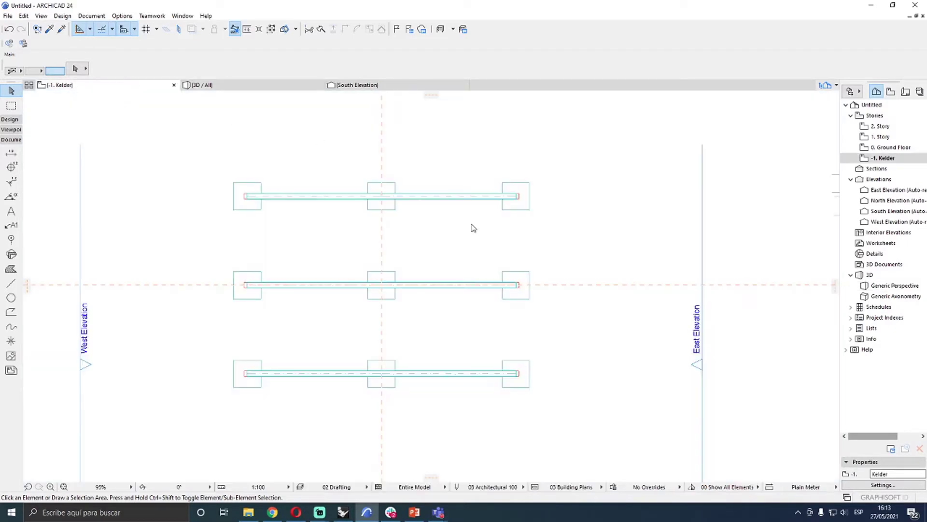
Draw a vertical line in the empty area below the 0. Ground Floor plan and undo the reported change on unseen stories
key("ctrl+Up")
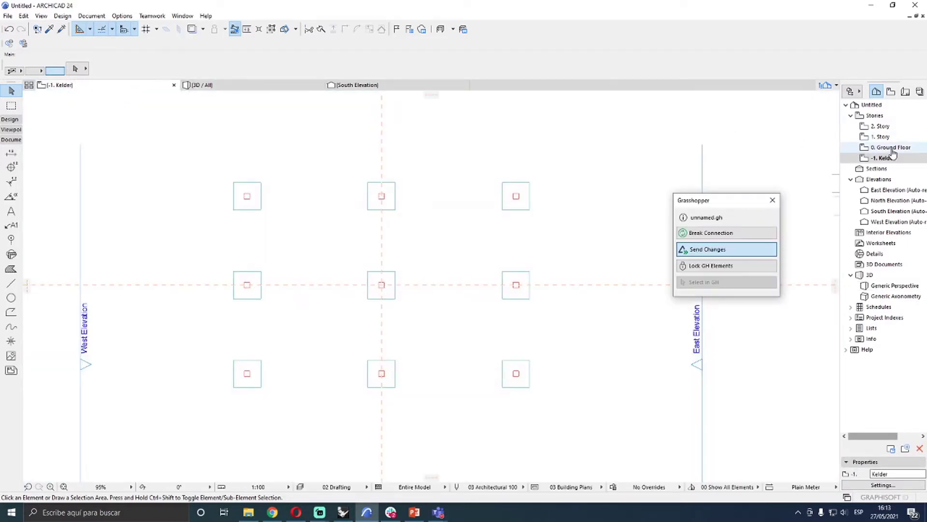
scroll(476, 176, "down", 3)
middle_click_drag(424, 263, 245, 262)
left_click(11, 283)
scroll(271, 275, "up", 5)
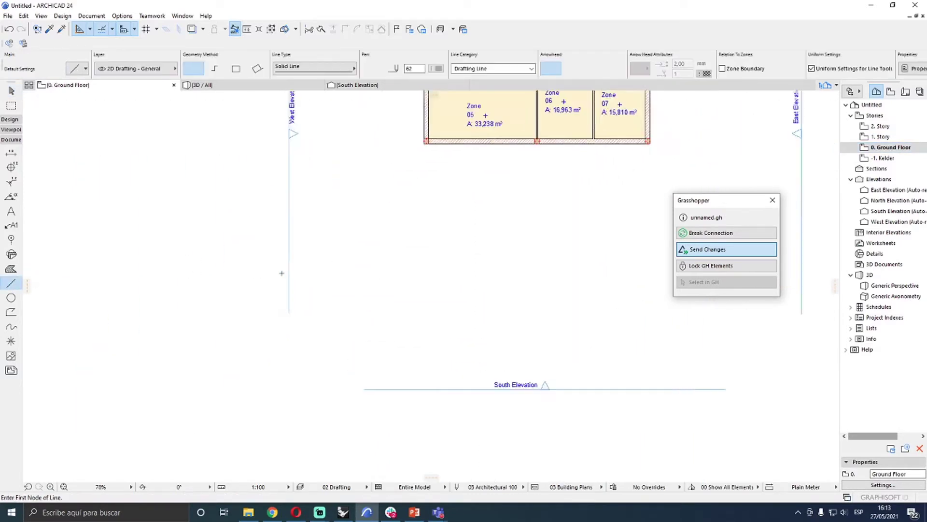
left_click(421, 177)
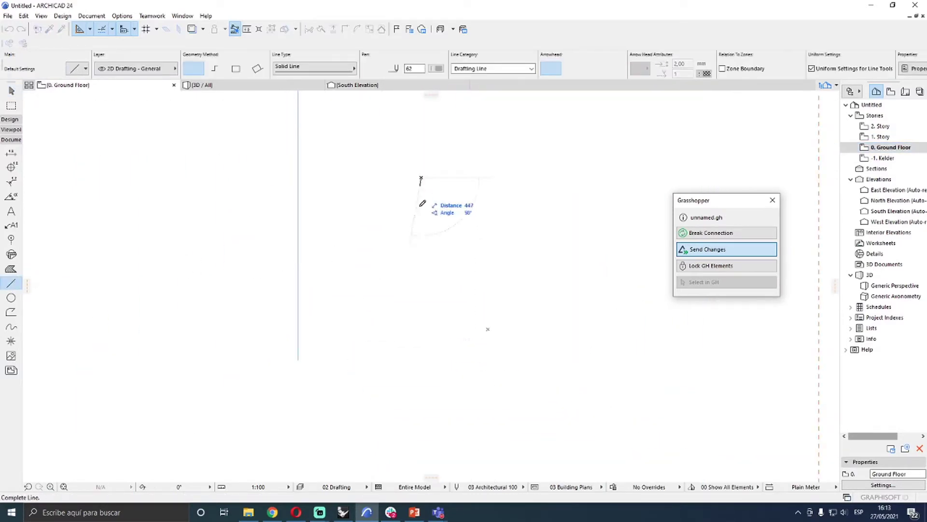
left_click(426, 343)
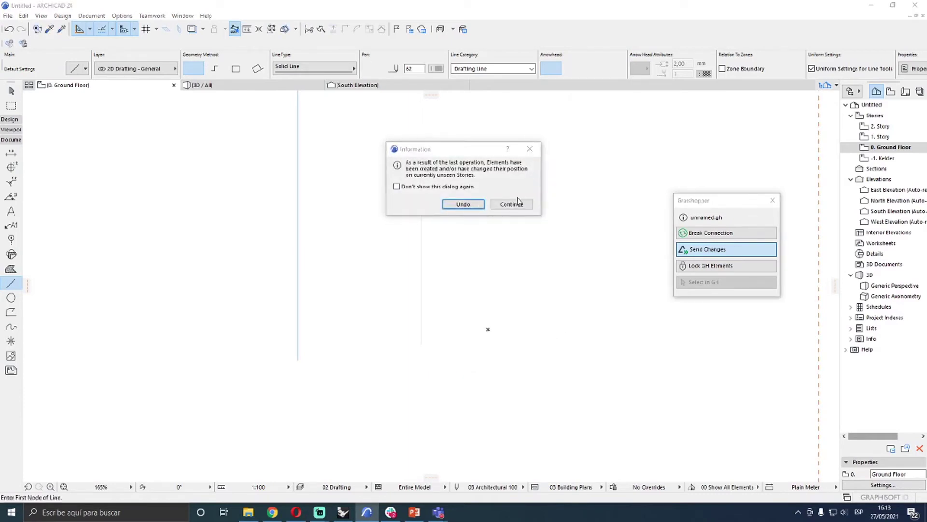
left_click(464, 205)
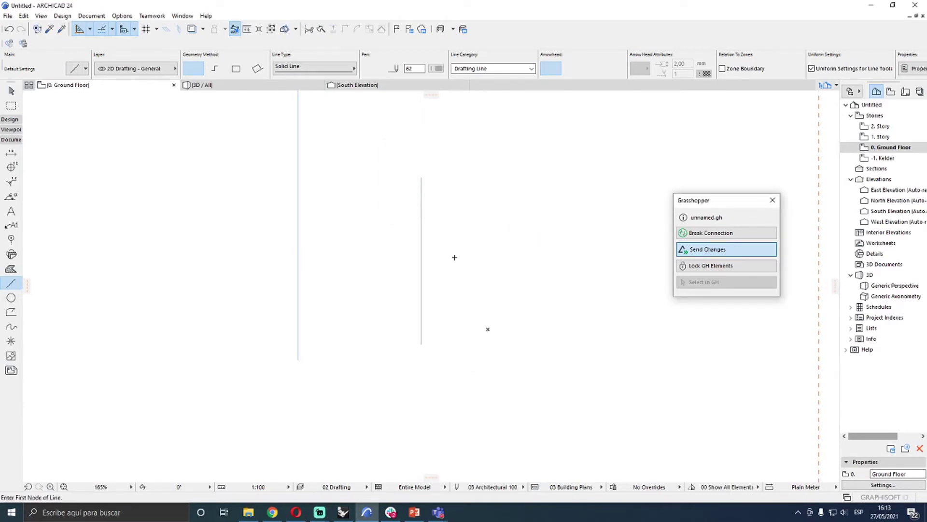
Extend the vertical line into an open stepped outline: across from its upper end, down, back inward and down again
scroll(435, 228, "down", 2)
key("Escape")
left_click(369, 215)
left_click(393, 218)
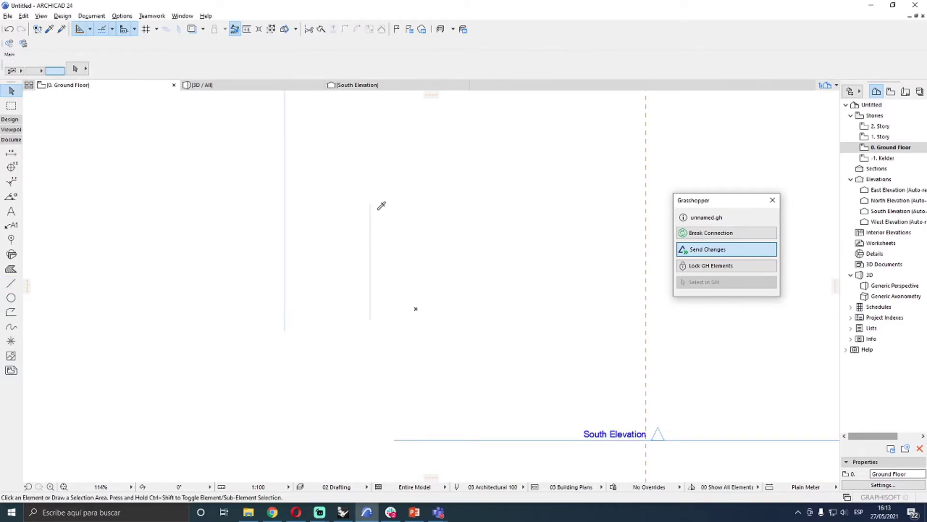
left_click(370, 207, "alt")
left_click(370, 204)
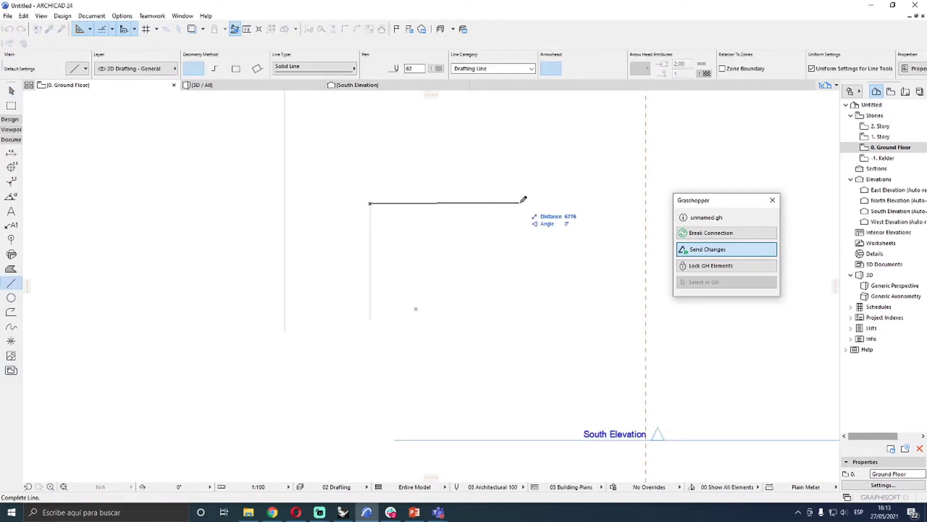
left_click(531, 203)
left_click(531, 203)
left_click(531, 249)
left_click(531, 249)
left_click(453, 252)
left_click(453, 251)
left_click(453, 313)
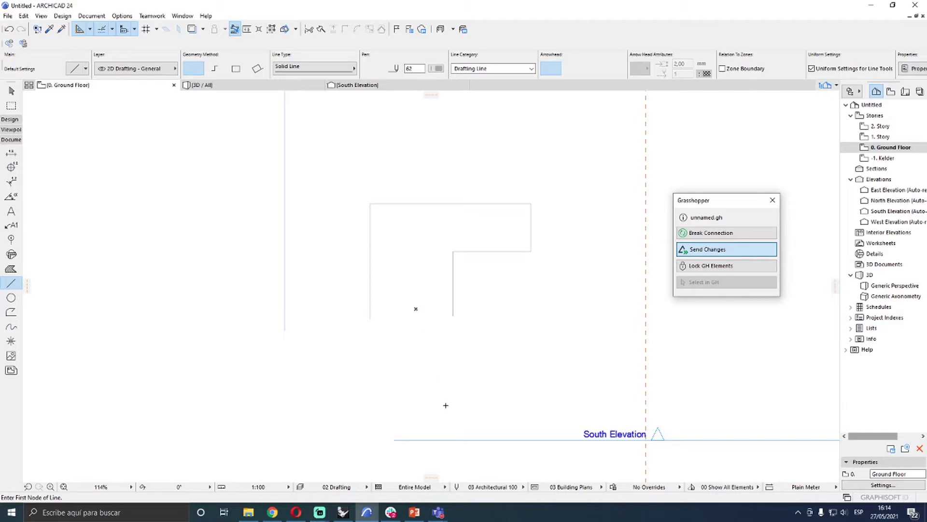
Switch to Grasshopper and set the Lado slider in the Zapata H.A. group to 2
left_click(343, 512)
scroll(551, 248, "down", 5)
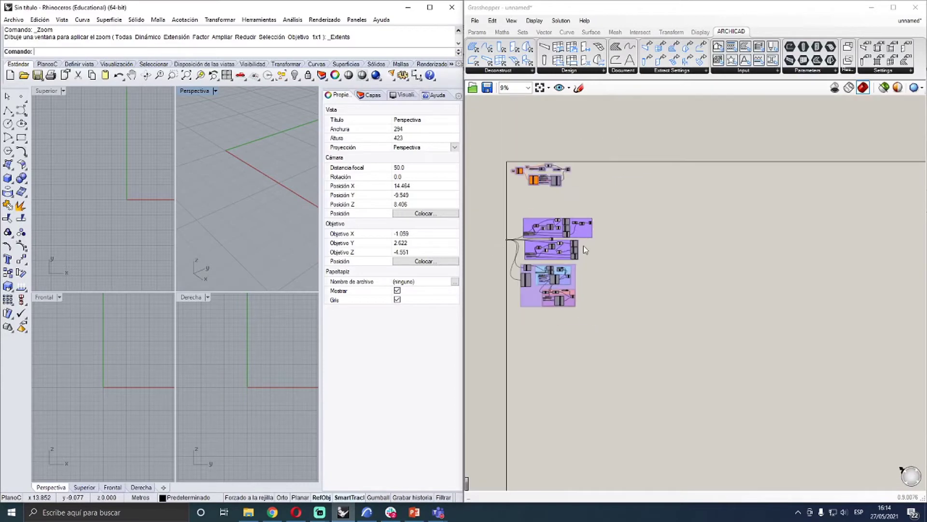
scroll(649, 247, "up", 1)
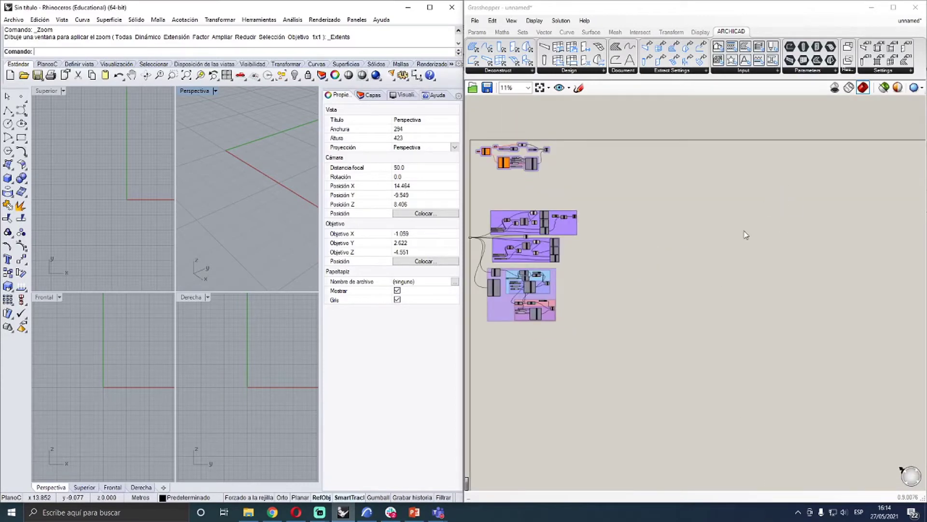
scroll(781, 201, "up", 1)
scroll(591, 273, "up", 4)
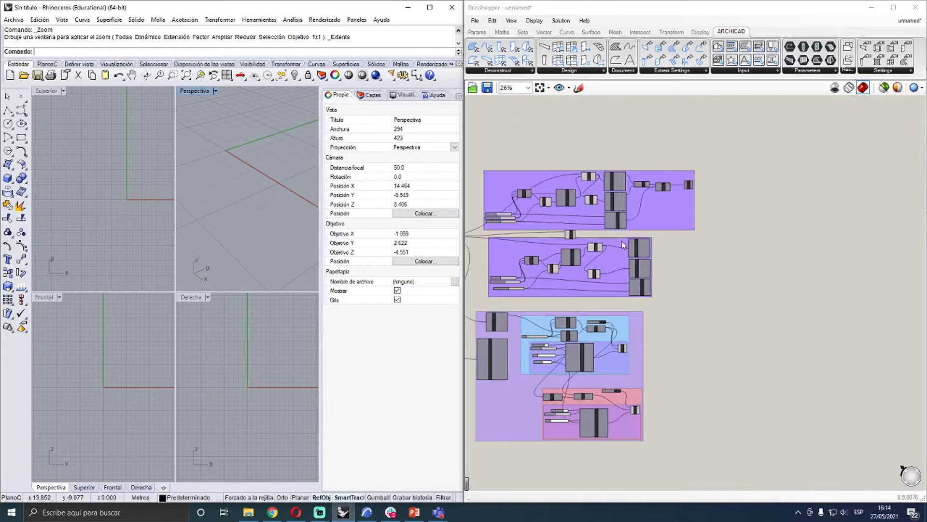
scroll(518, 357, "up", 8)
scroll(518, 357, "up", 4)
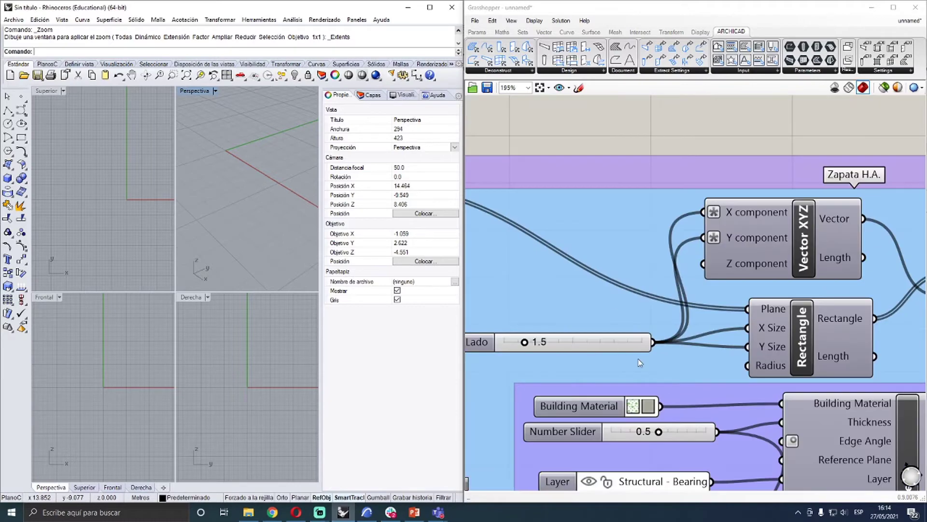
double_click(643, 328)
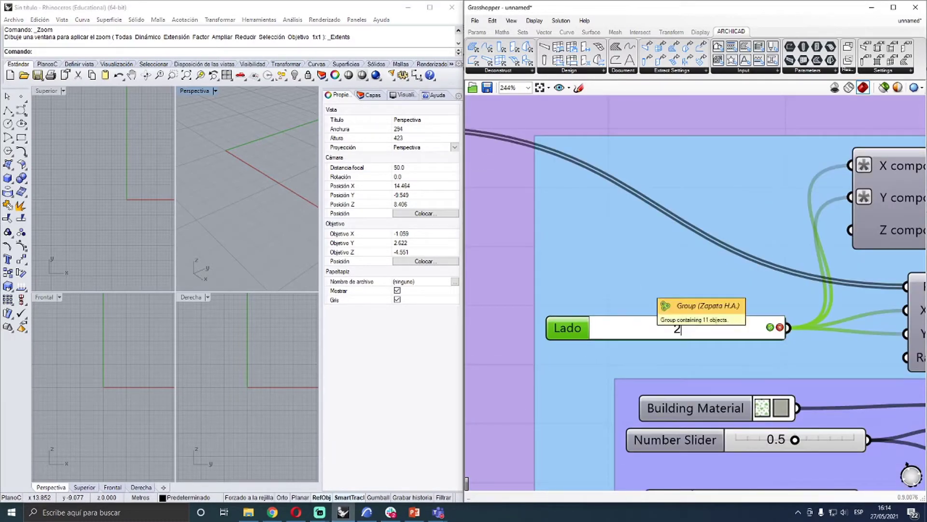
type("2")
left_click(769, 328)
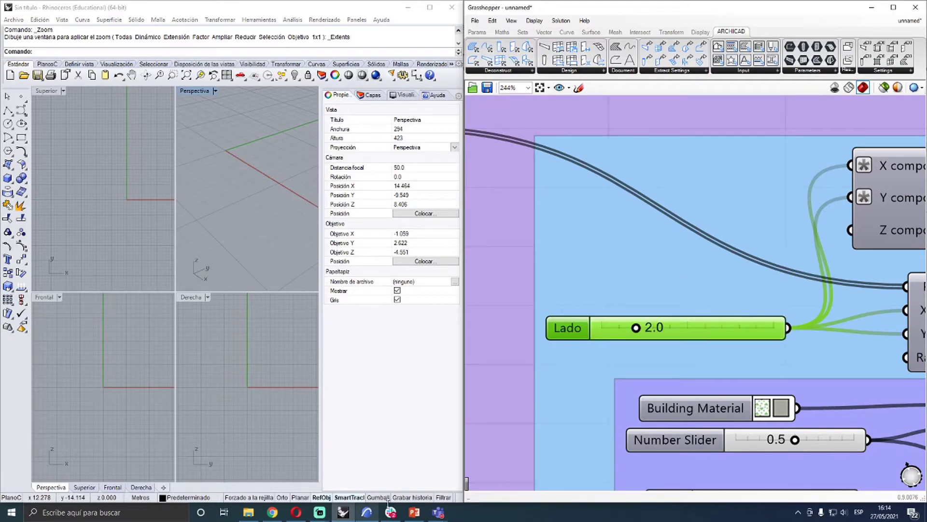
Switch to ARCHICAD, undo the reported change on unseen stories and inspect the building's base in the 3D view
left_click(366, 512)
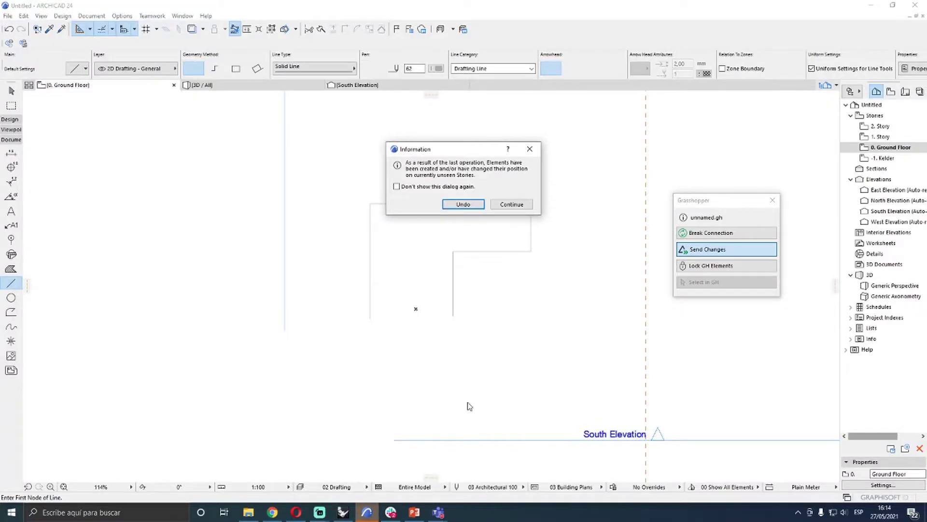
left_click(461, 206)
left_click(227, 84)
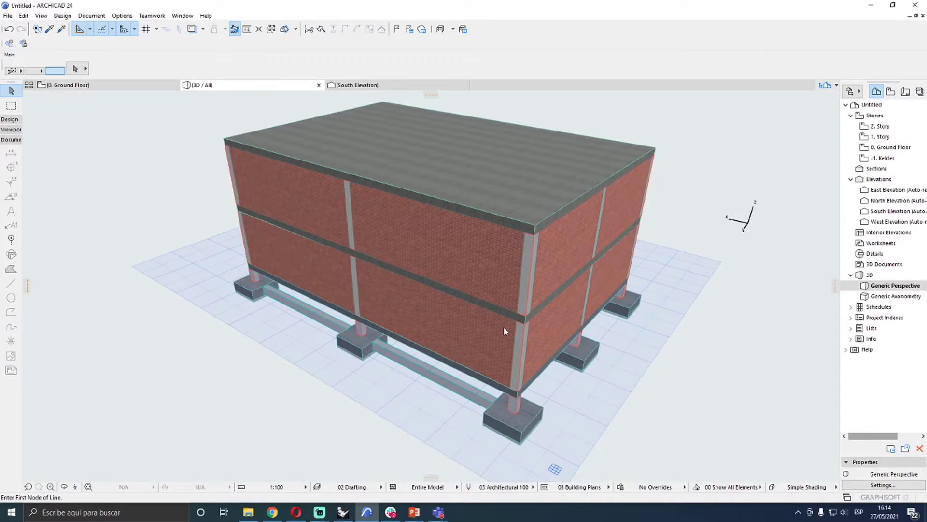
scroll(313, 278, "up", 5)
scroll(313, 279, "down", 5)
middle_click_drag(269, 441, 598, 263, "shift")
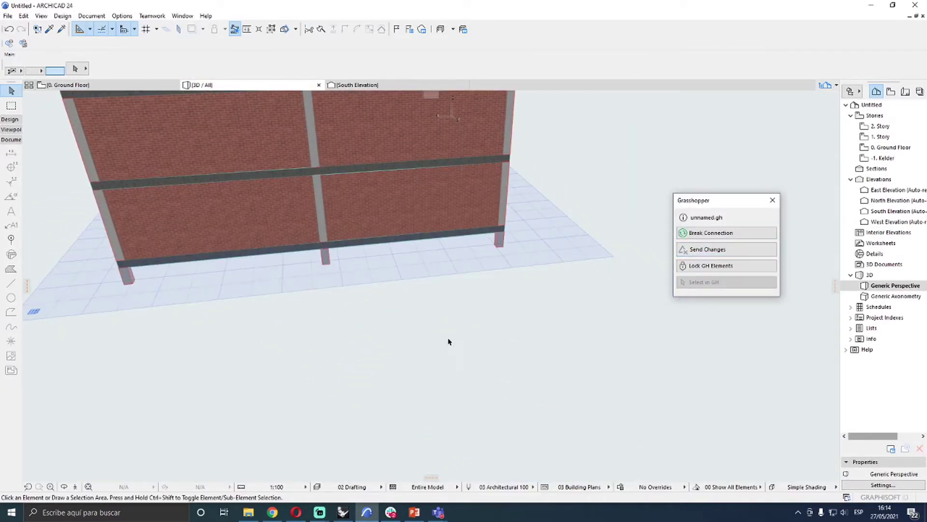
middle_click_drag(450, 332, 427, 349, "shift")
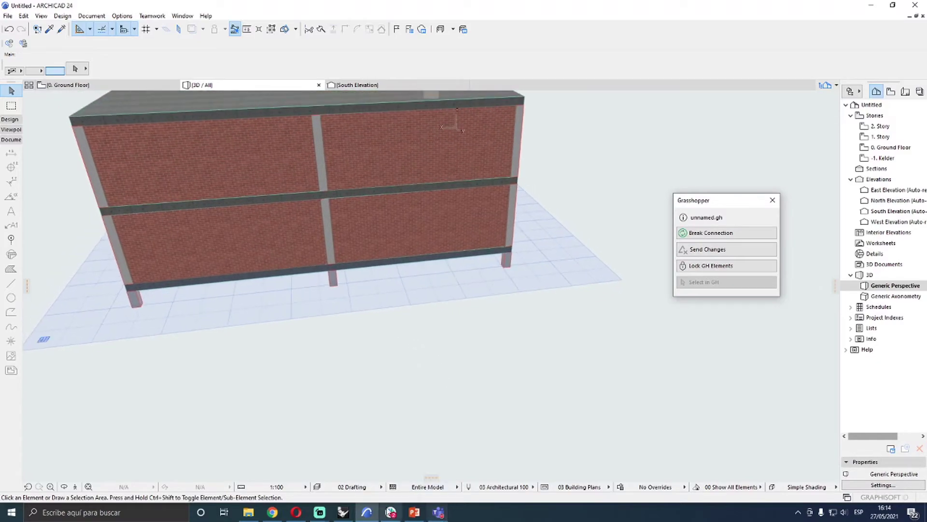
Return to Grasshopper and set the footings' Lado slider to 2.5
left_click(354, 511)
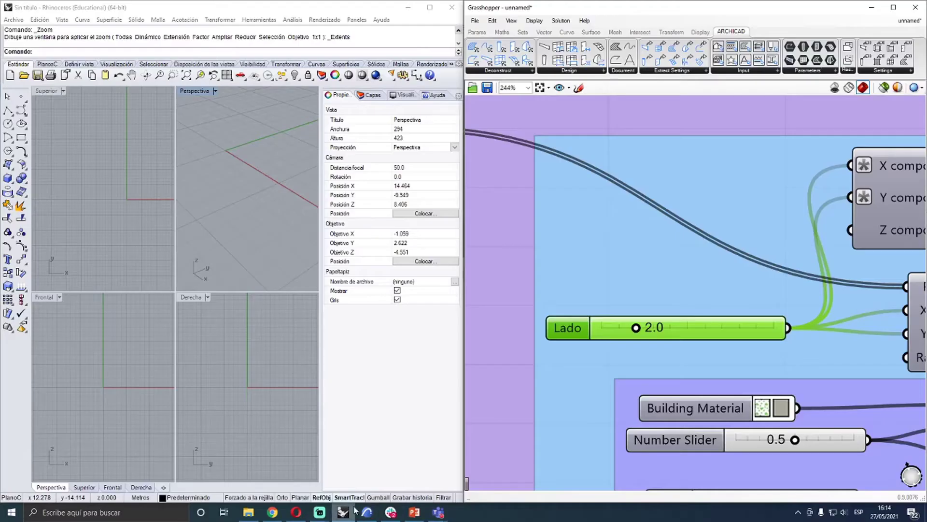
double_click(647, 332)
type("2.5")
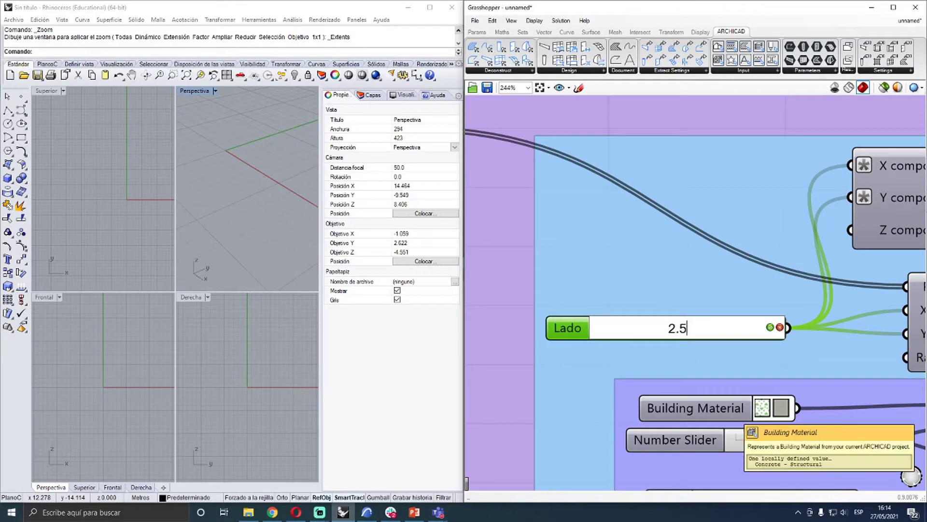
left_click(769, 327)
scroll(662, 292, "down", 3)
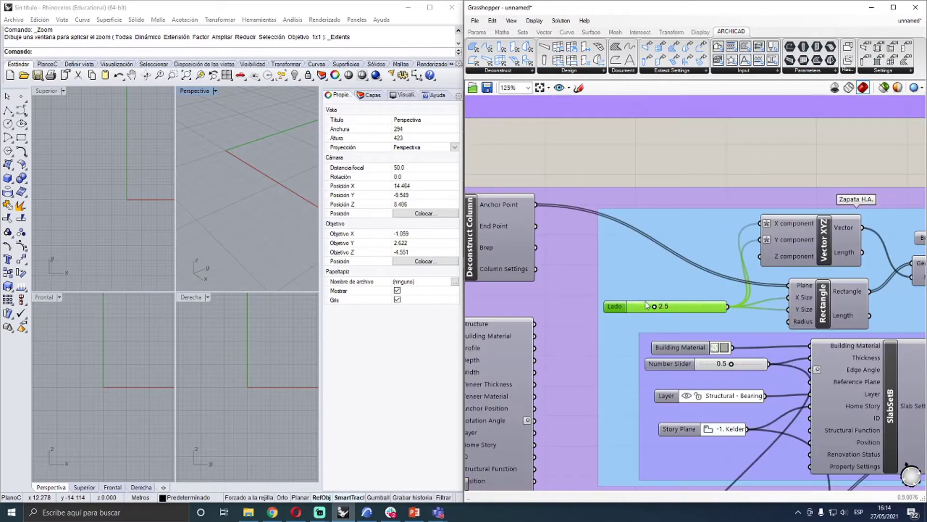
Switch to ARCHICAD's 3D view and measure the front edge of the middle footing
left_click(367, 511)
scroll(294, 348, "up", 5)
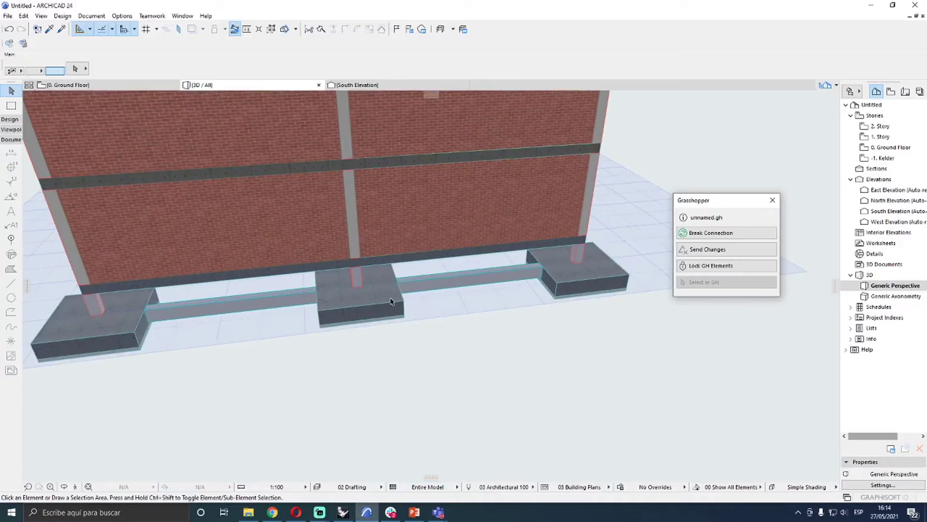
key("m")
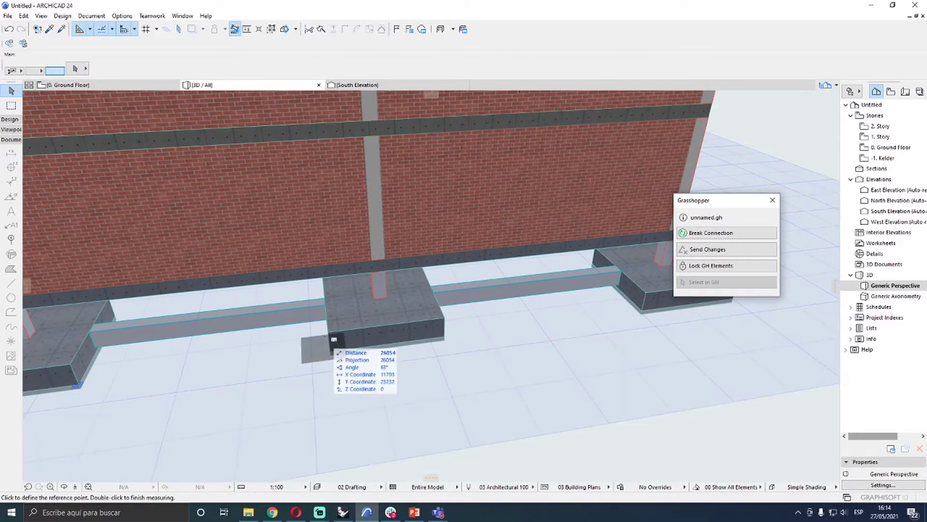
left_click(330, 332)
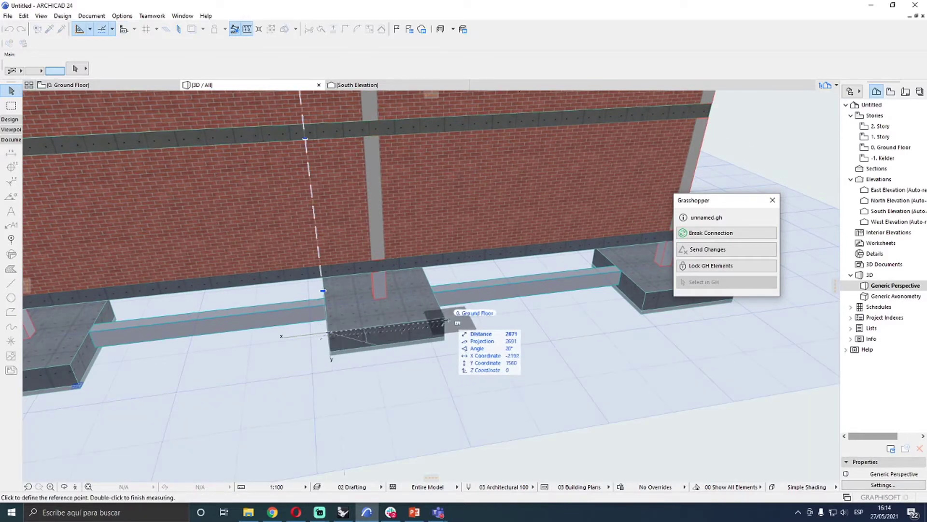
double_click(445, 318)
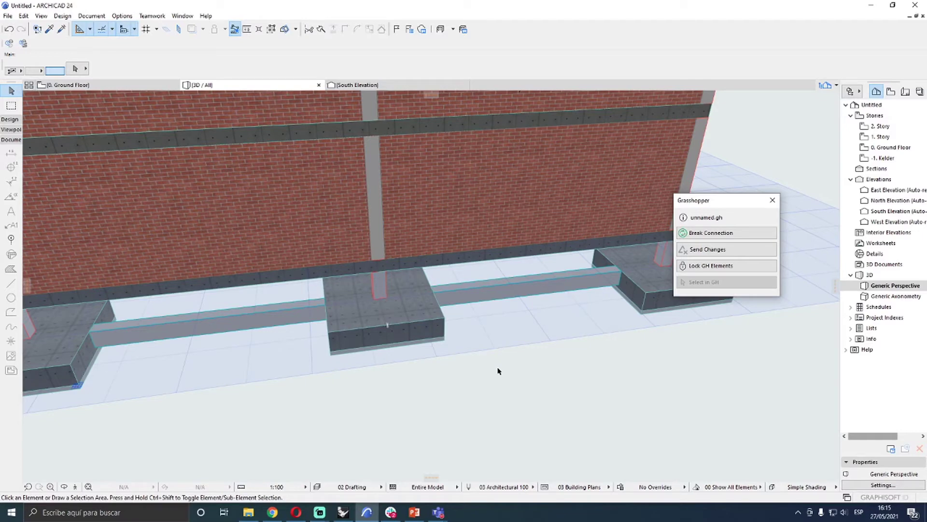
Review the enlarged footings and their connecting beams from several sides of the building
scroll(498, 371, "down", 5)
middle_click_drag(499, 371, 424, 413, "shift")
scroll(473, 381, "up", 5)
scroll(474, 381, "down", 4)
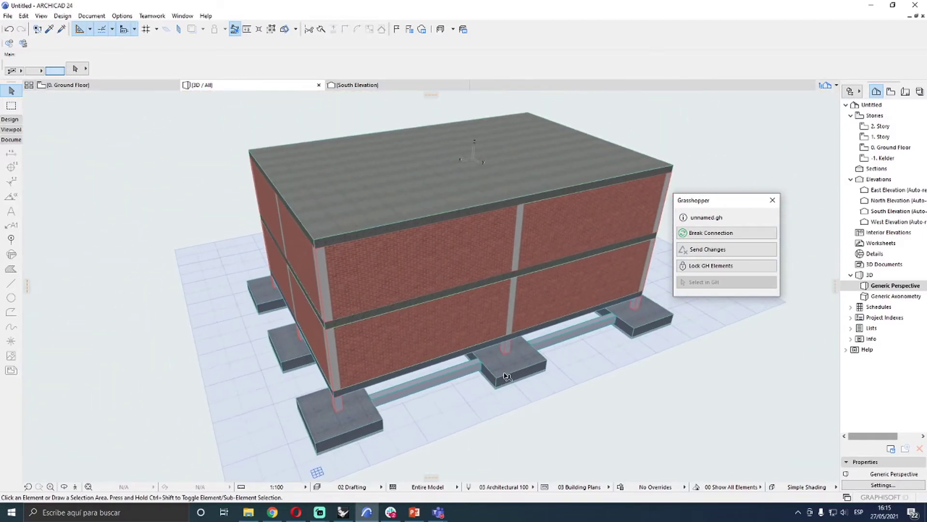
mouse_move(505, 366)
middle_mouse_down("shift")
mouse_move(551, 375)
mouse_move(430, 368)
middle_mouse_up("shift")
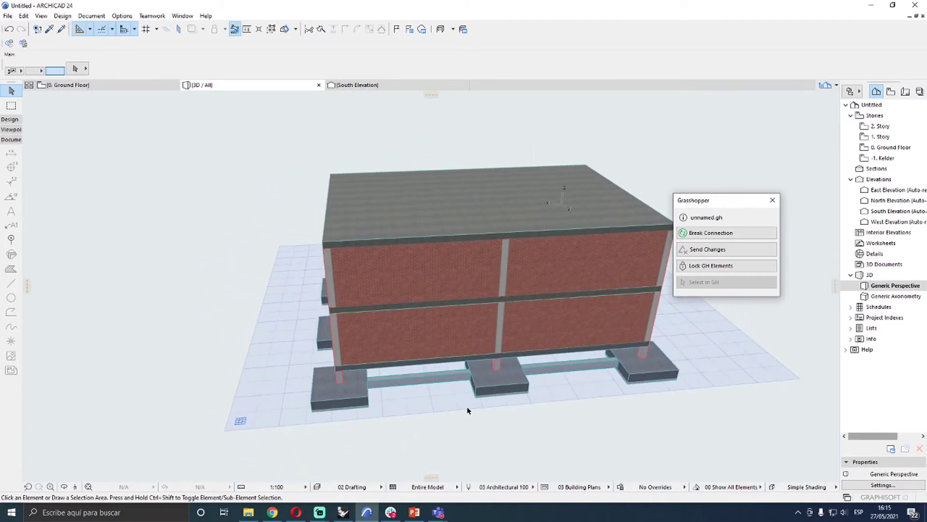
middle_click_drag(419, 399, 470, 366, "shift")
scroll(470, 365, "up", 5)
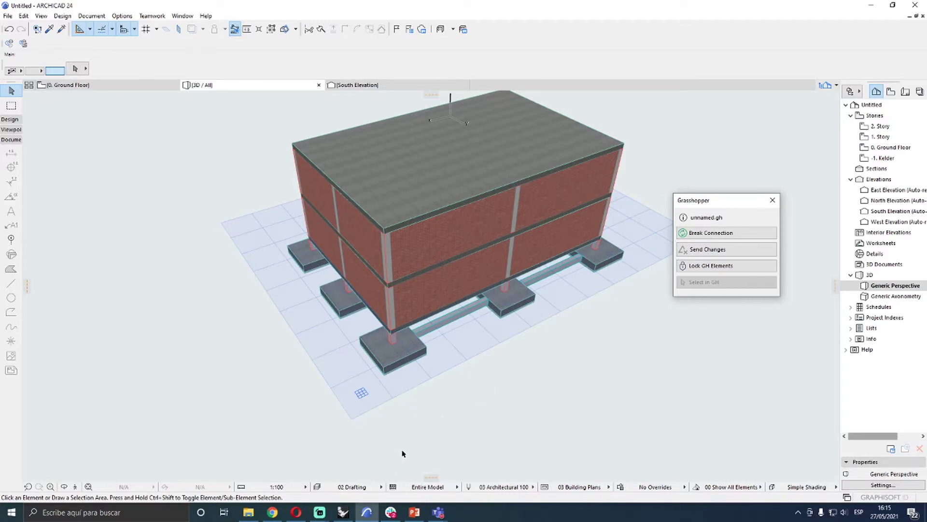
Switch back to Grasshopper and examine the separate zone definition above the column groups, including its Zone Settings component
left_click(341, 512)
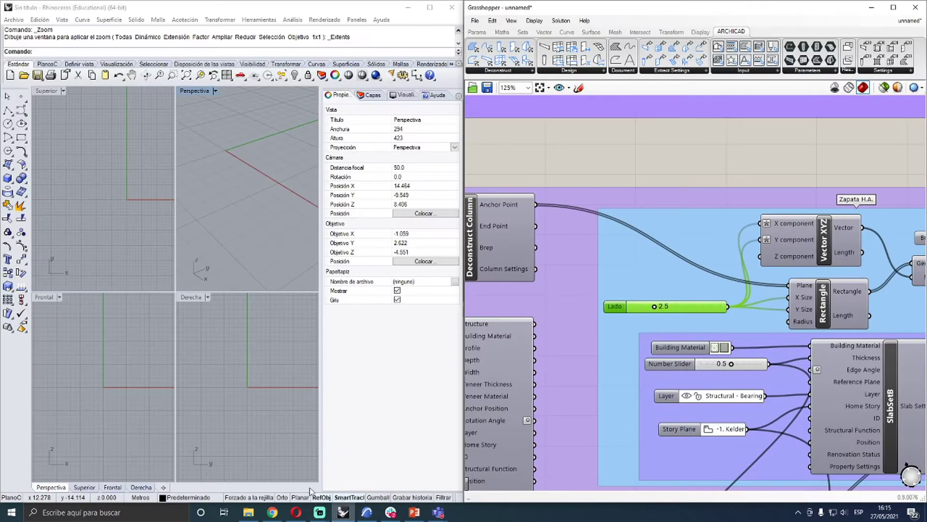
scroll(526, 367, "down", 3)
scroll(525, 367, "down", 2)
middle_click(646, 269)
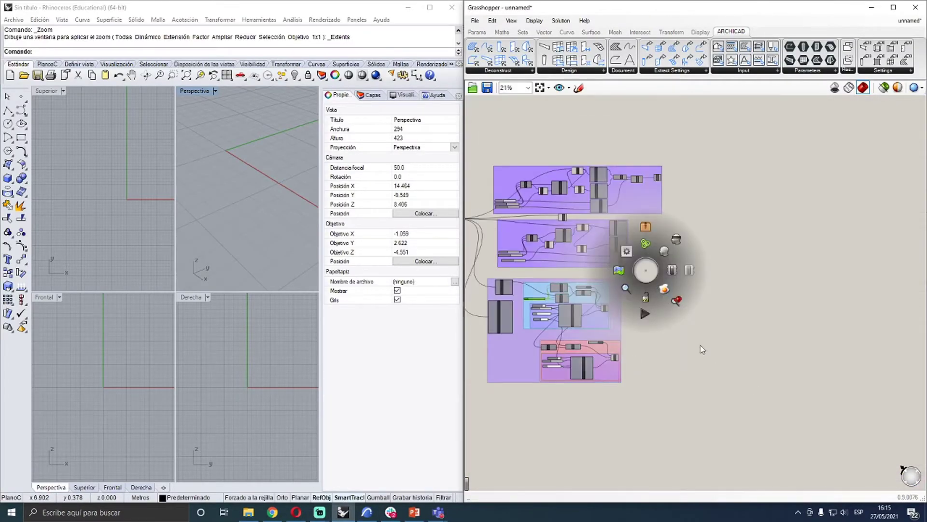
right_click_drag(706, 218, 770, 379)
scroll(569, 221, "up", 5)
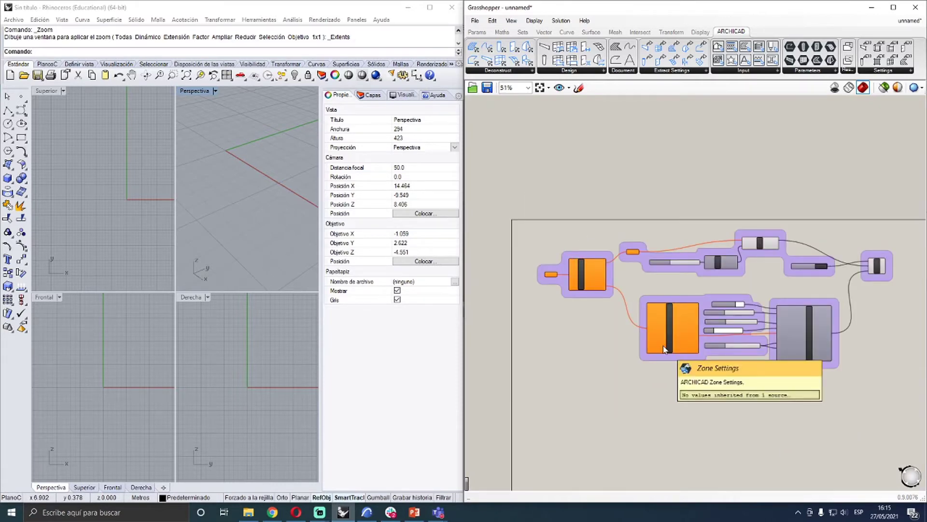
Switch to ARCHICAD, turn on the cutting planes display and apply the 3D element filter with zones included
scroll(652, 319, "up", 4)
right_click_drag(551, 333, 600, 378)
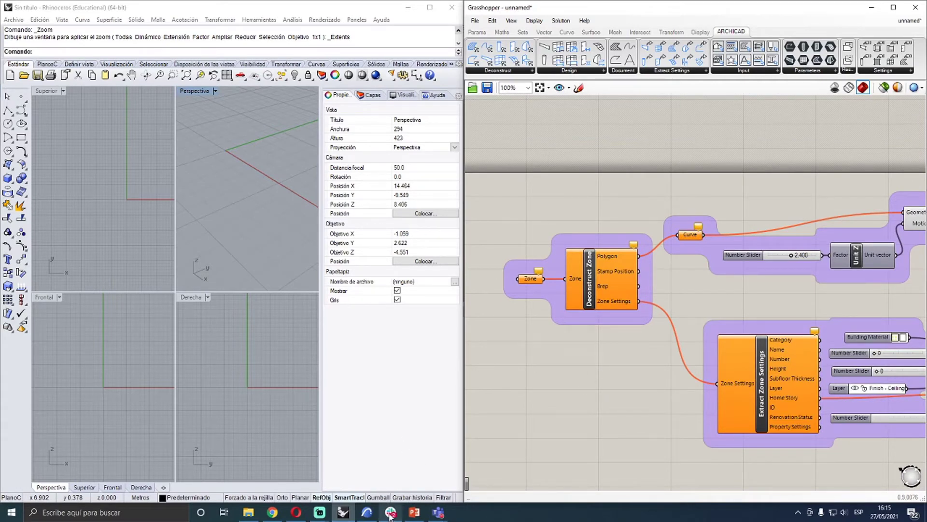
mouse_move(371, 515)
left_click(374, 484)
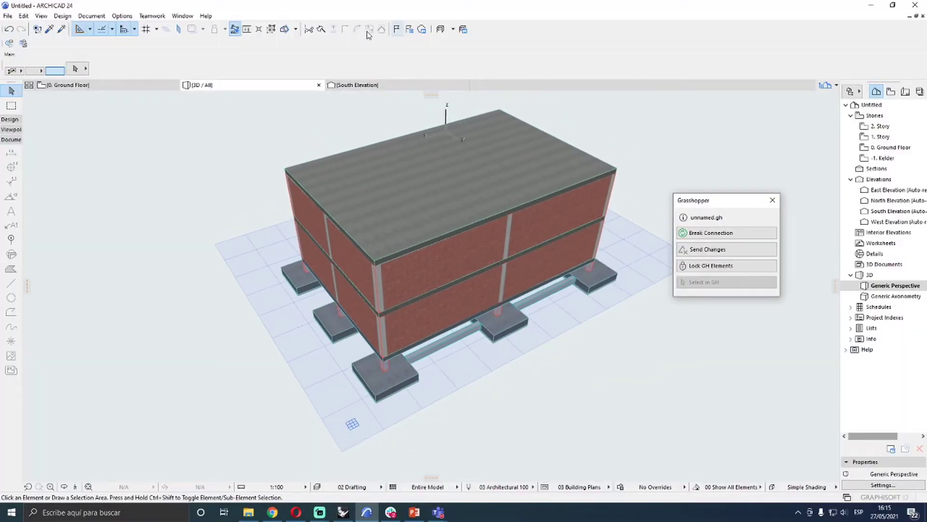
left_click(296, 29)
left_click(306, 68)
left_click(296, 29)
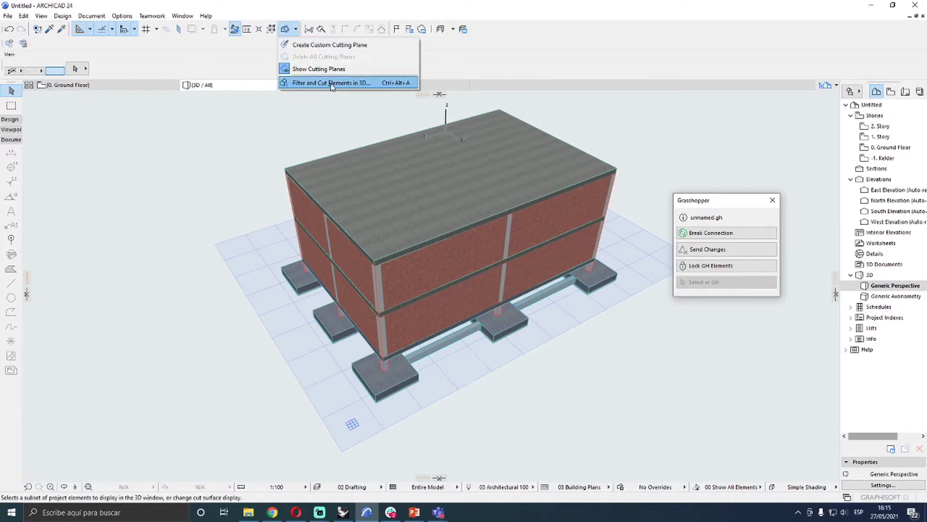
left_click(332, 81)
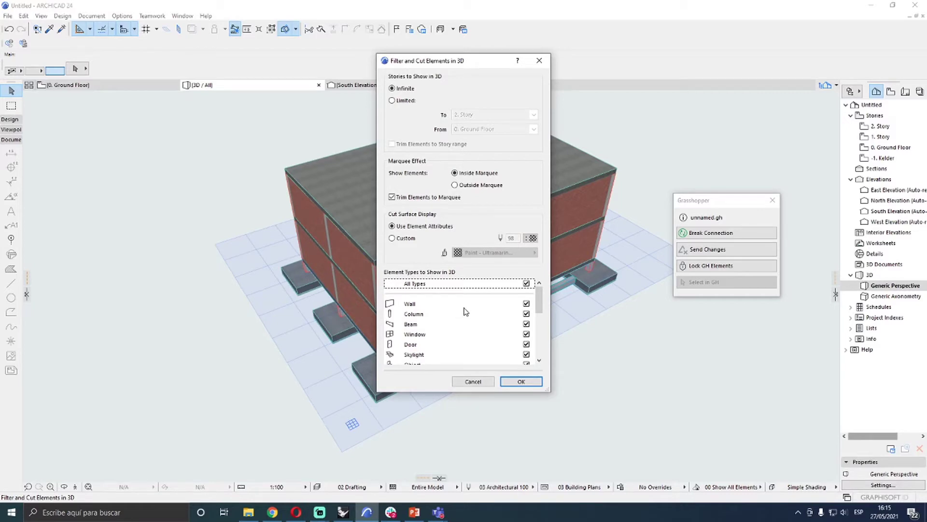
left_click_drag(539, 301, 533, 342)
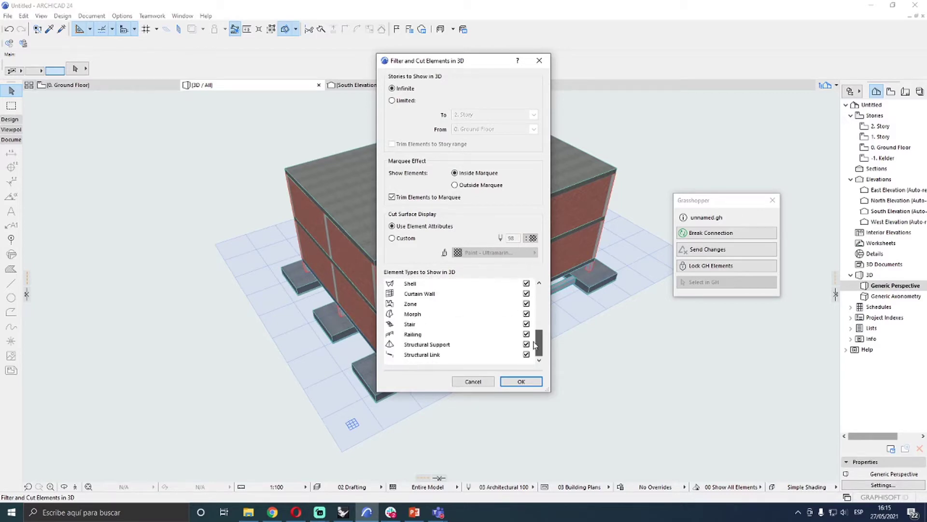
left_click(521, 381)
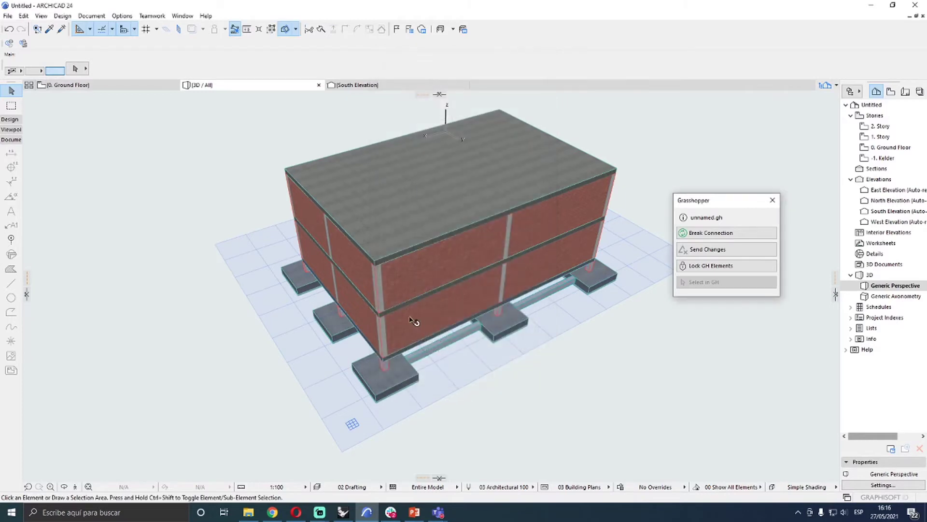
Select all zones in the building and show only them in the 3D view
left_click(10, 119)
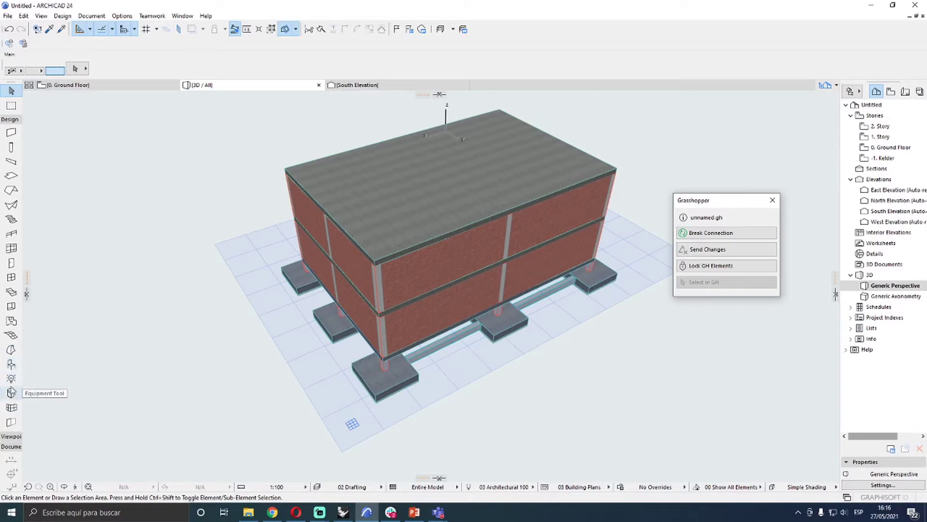
left_click(11, 320)
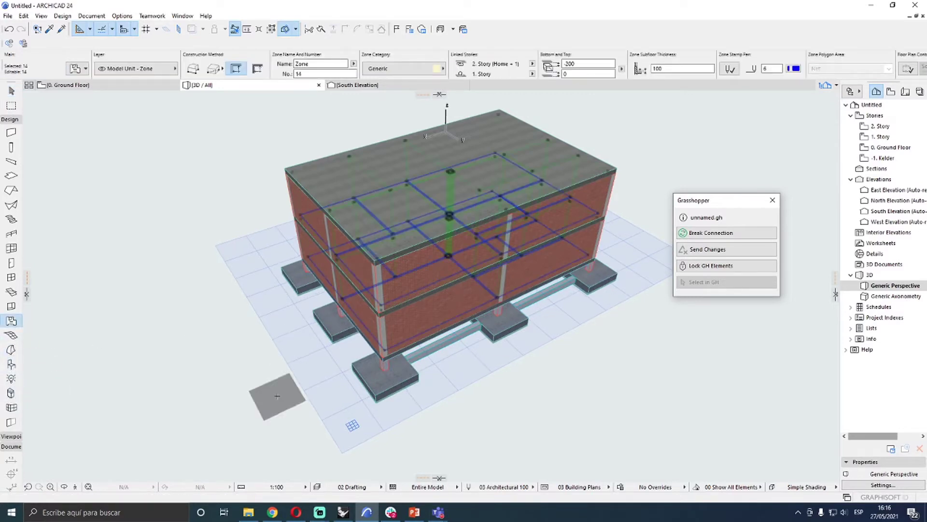
key("F5")
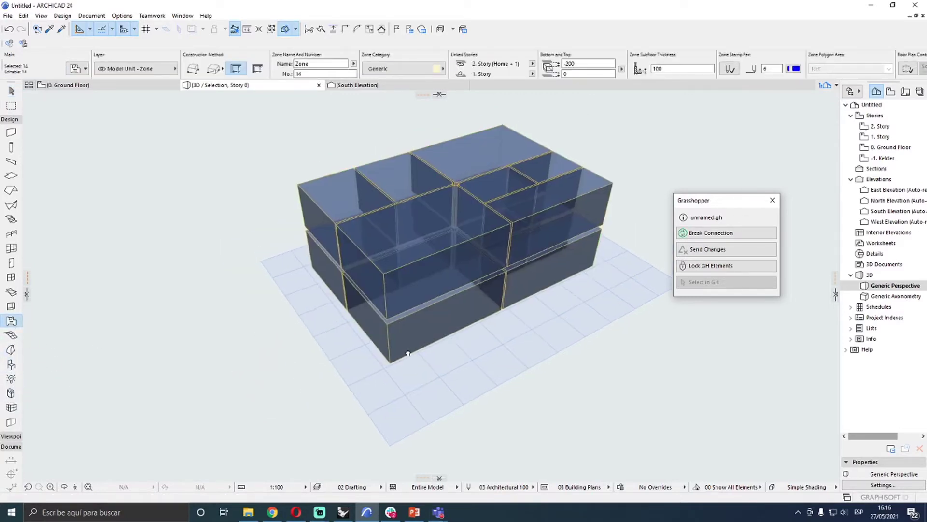
mouse_move(330, 334)
middle_mouse_down("shift")
mouse_move(469, 337)
mouse_move(425, 425)
mouse_move(351, 358)
mouse_move(651, 354)
middle_mouse_up("shift")
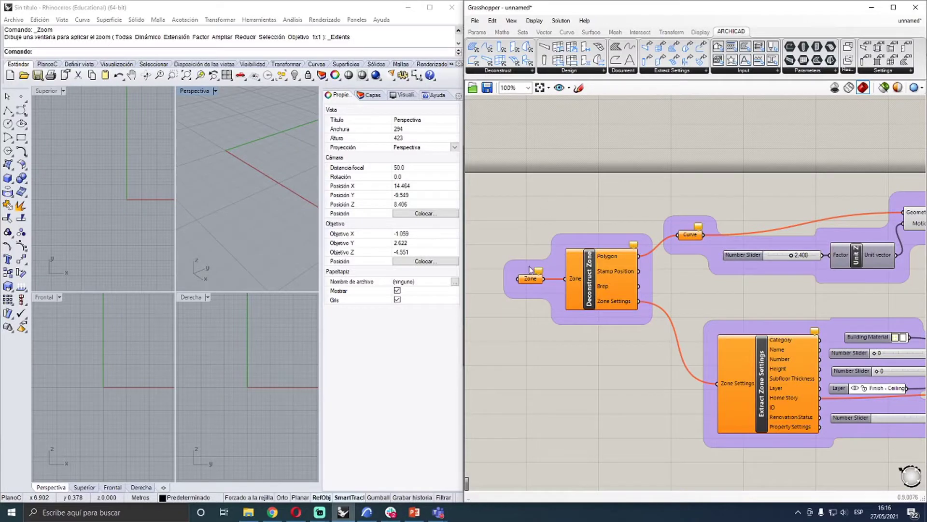
Link the selected ARCHICAD zones to Grasshopper's Zone parameter and place its window beside Rhino again
right_click(534, 280)
left_click(596, 438)
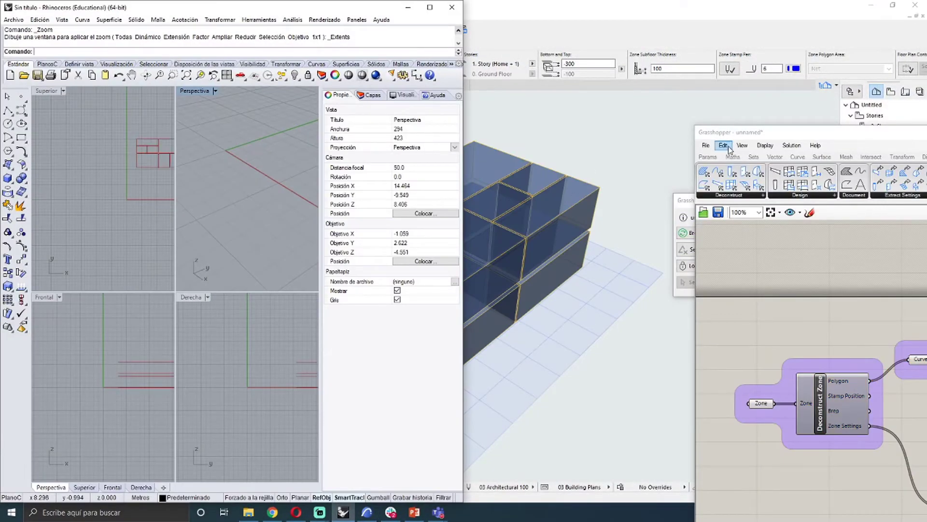
left_click_drag(748, 136, 923, 128)
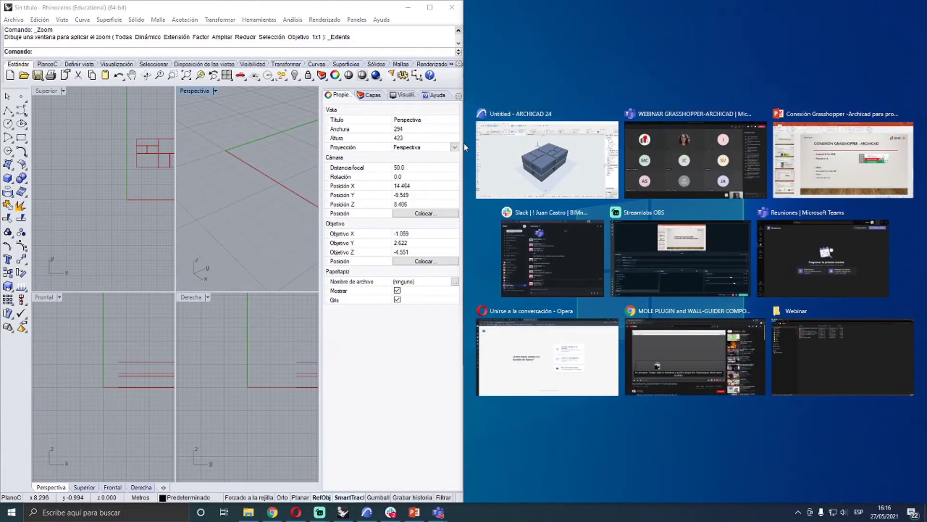
Inspect the imported zone outlines in Rhino's Perspective viewport
left_click(264, 198)
scroll(198, 212, "down", 3)
scroll(102, 179, "down", 5)
scroll(246, 192, "down", 5)
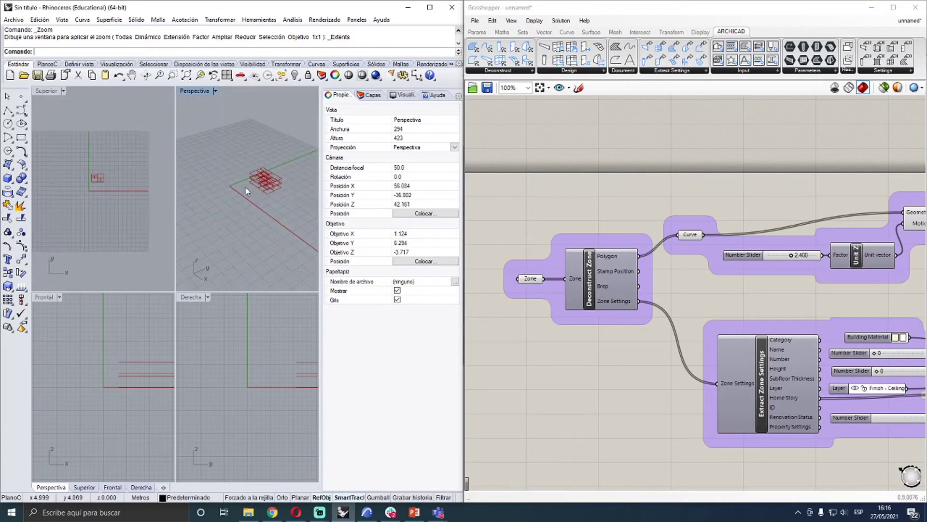
mouse_move(263, 220)
right_mouse_down()
mouse_move(265, 206)
mouse_move(275, 213)
right_mouse_up()
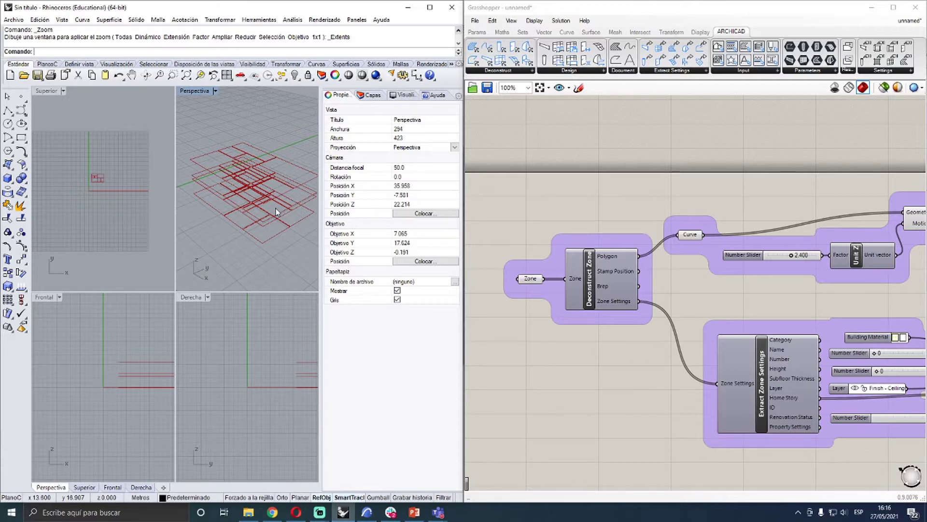
Try a different value on the Number Slider feeding Unit Z, and set it back to 2.4
scroll(792, 255, "up", 4)
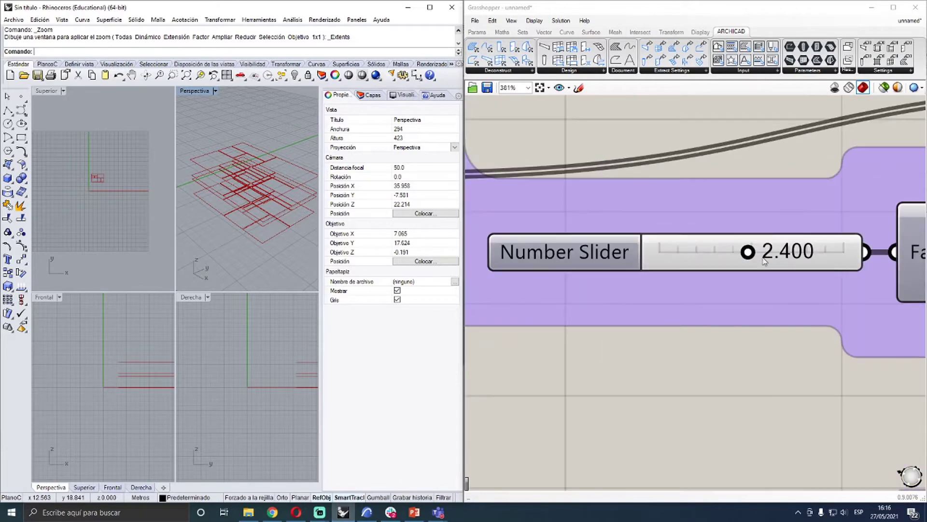
mouse_move(747, 251)
left_mouse_down()
mouse_move(708, 252)
mouse_move(751, 252)
left_mouse_up()
double_click(773, 247)
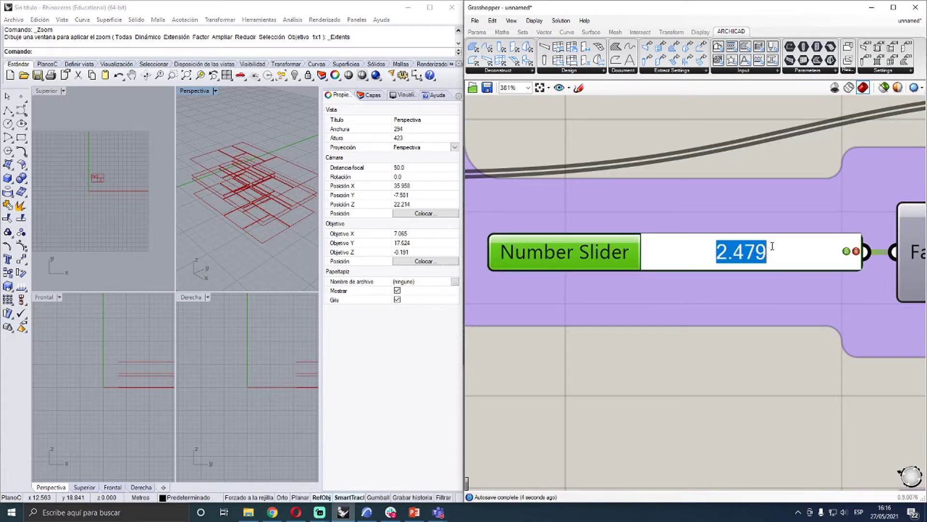
type(".")
key("BackSpace")
type("2.4")
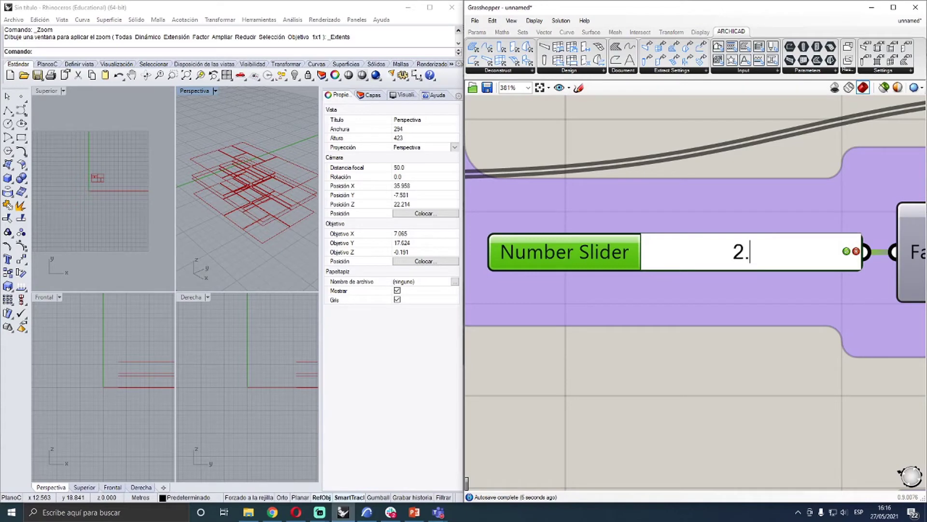
left_click(846, 252)
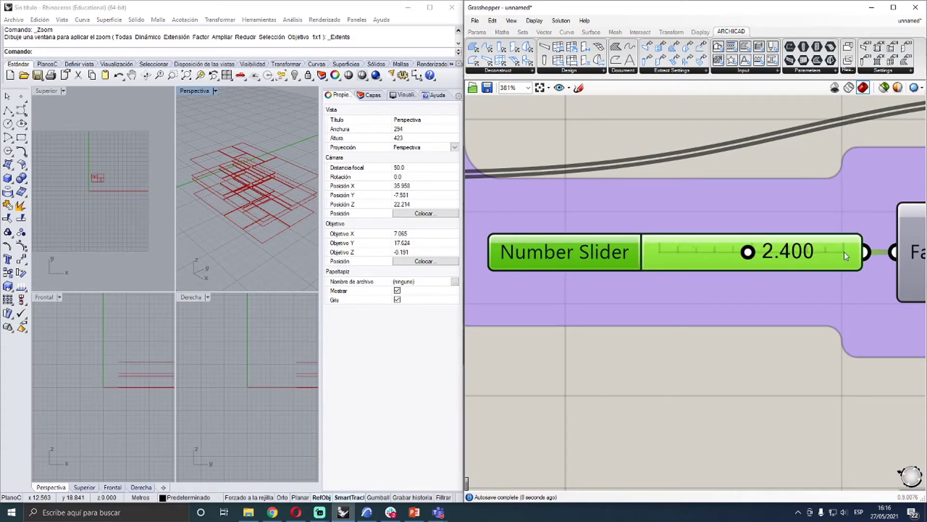
Examine the ceiling definition from Deconstruct Zone through the Move and slab settings components to the Slab component
scroll(616, 264, "down", 5)
scroll(616, 317, "up", 2)
scroll(615, 316, "up", 2)
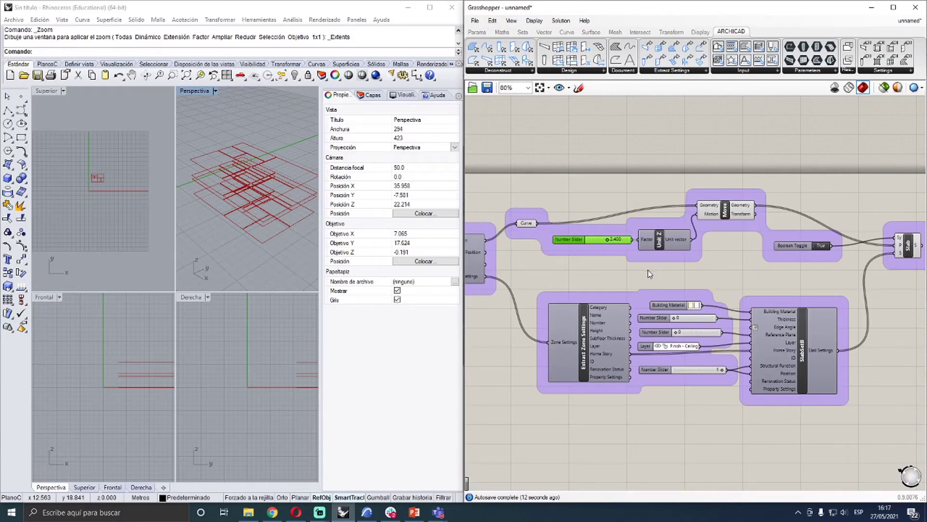
scroll(649, 274, "down", 4)
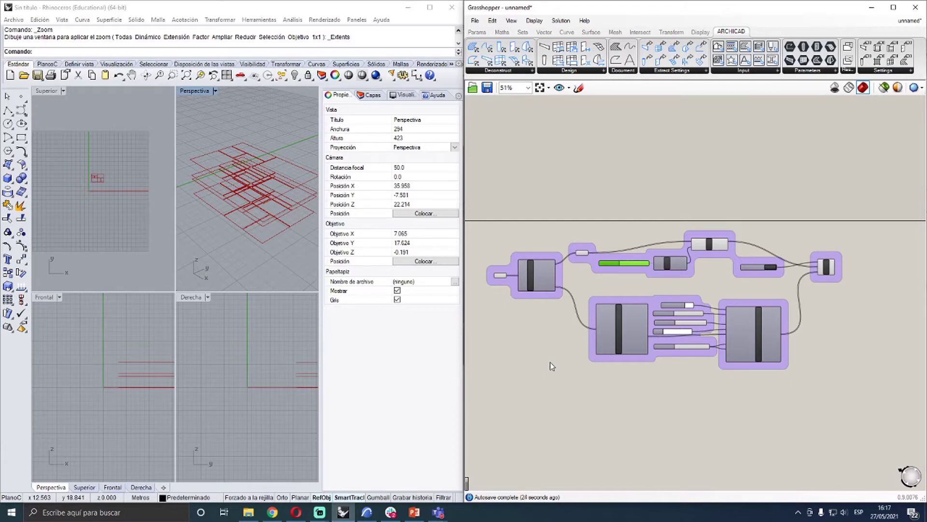
scroll(623, 278, "up", 5)
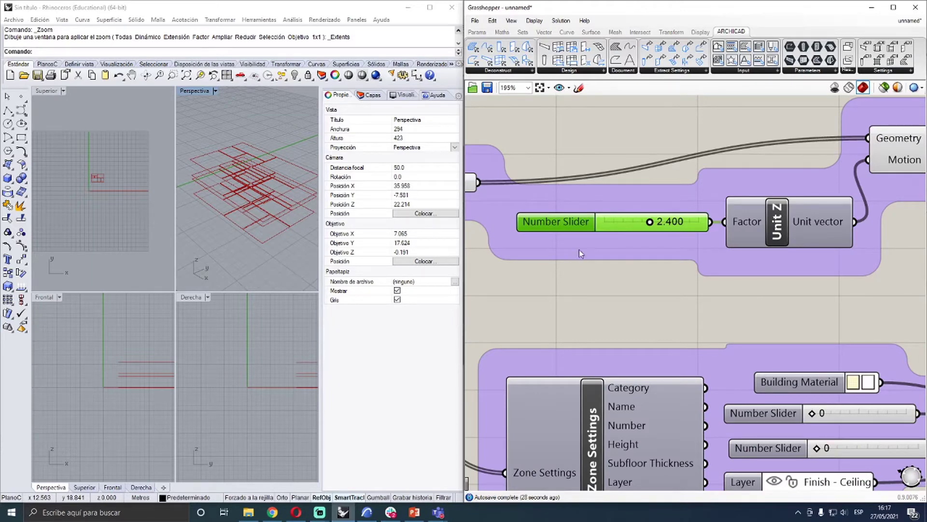
scroll(597, 303, "down", 5)
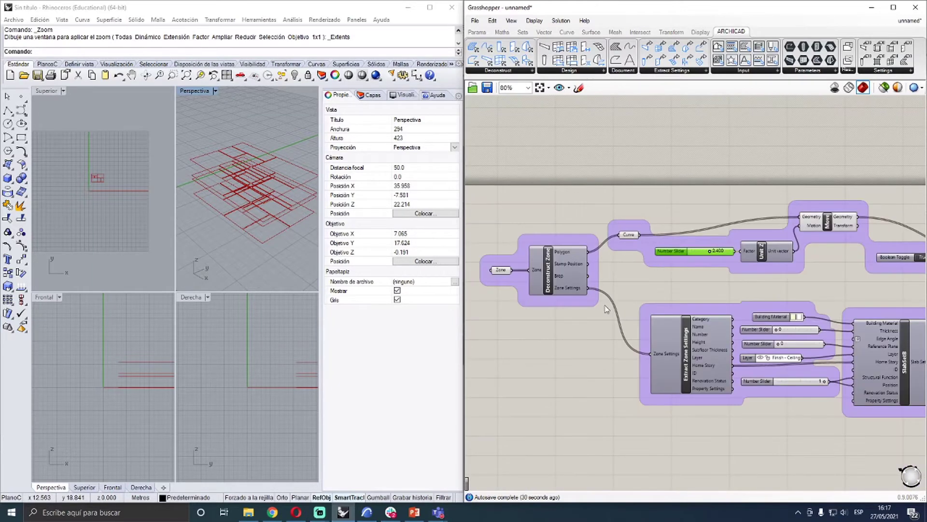
Switch to ARCHICAD, isolate all the generated ceiling slabs in 3D and view them from below and above
left_click(366, 512)
key("Escape")
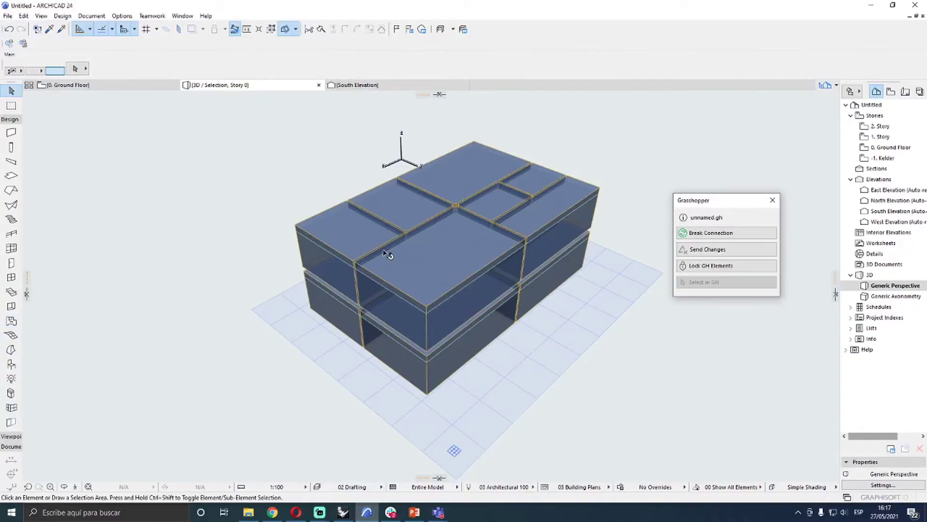
left_click(8, 178)
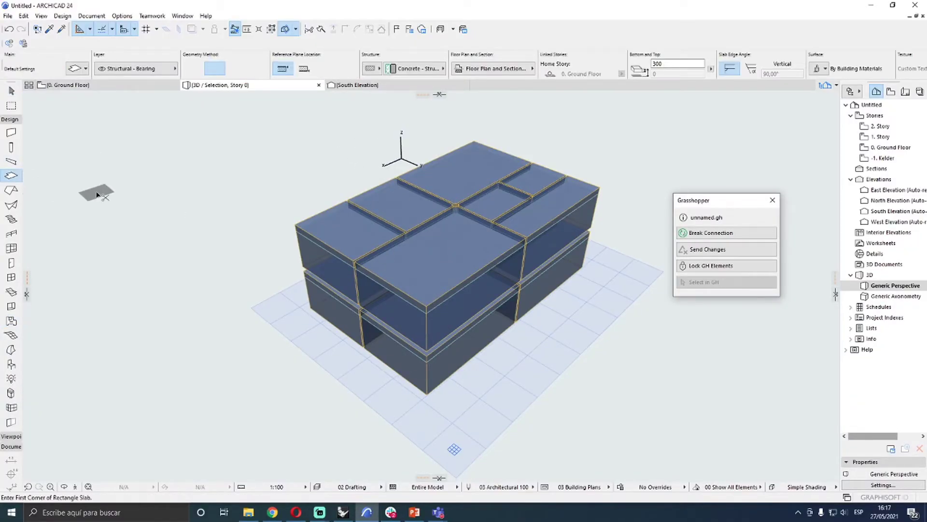
key("ctrl+a")
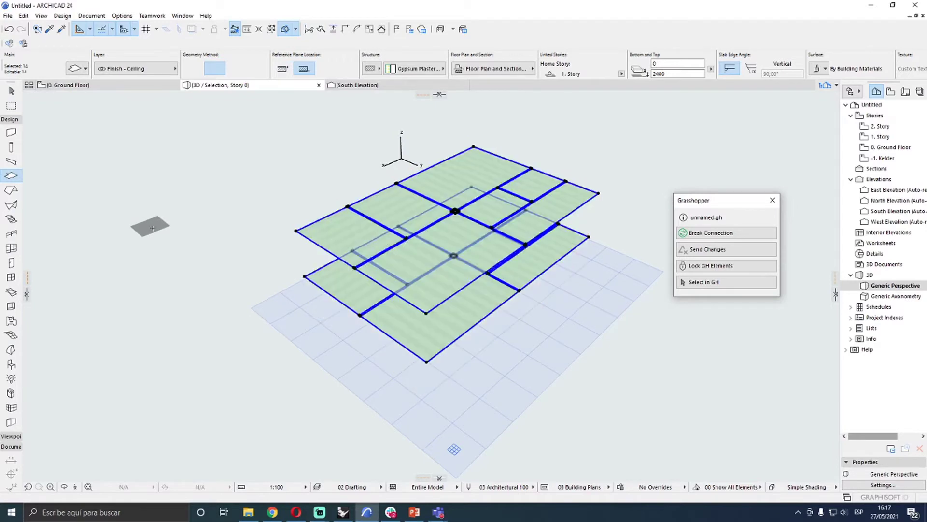
key("Escape")
middle_click_drag(257, 278, 433, 285, "shift")
key("Escape")
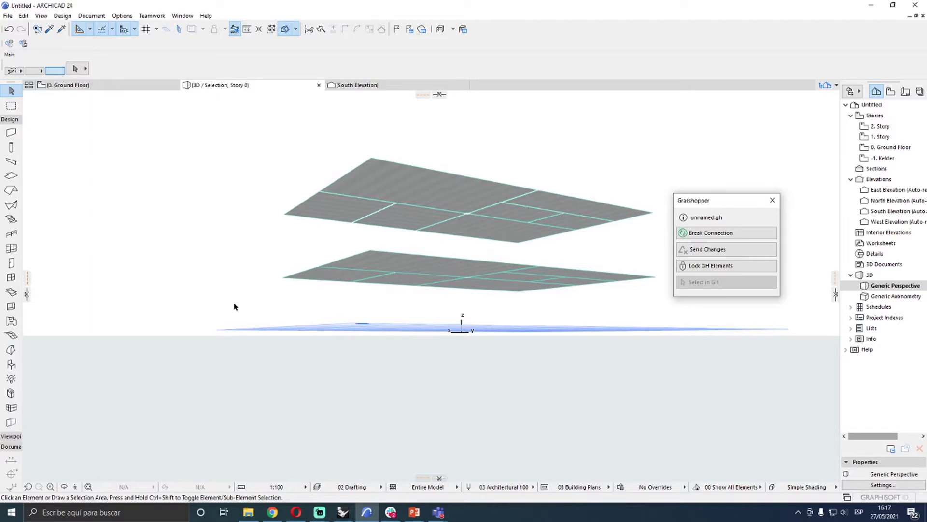
middle_click_drag(234, 298, 287, 298, "shift")
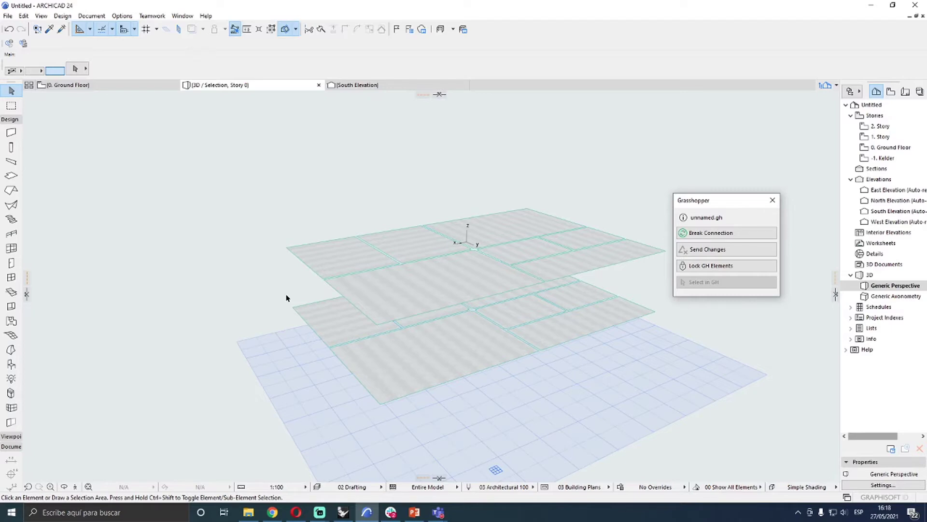
Return to Grasshopper and raise the Unit Z height slider of the ceilings to 2.543
left_click(343, 513)
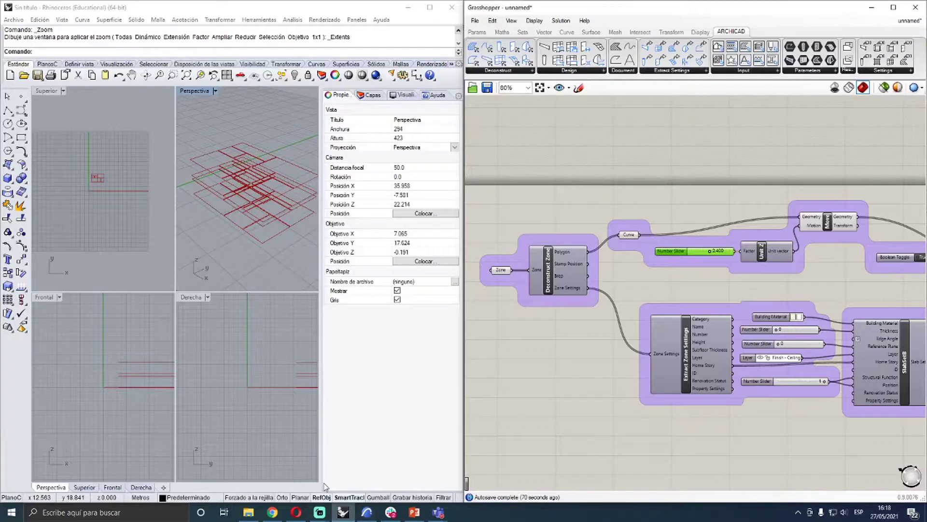
scroll(470, 178, "down", 3)
scroll(589, 296, "up", 1)
right_click_drag(580, 314, 623, 405)
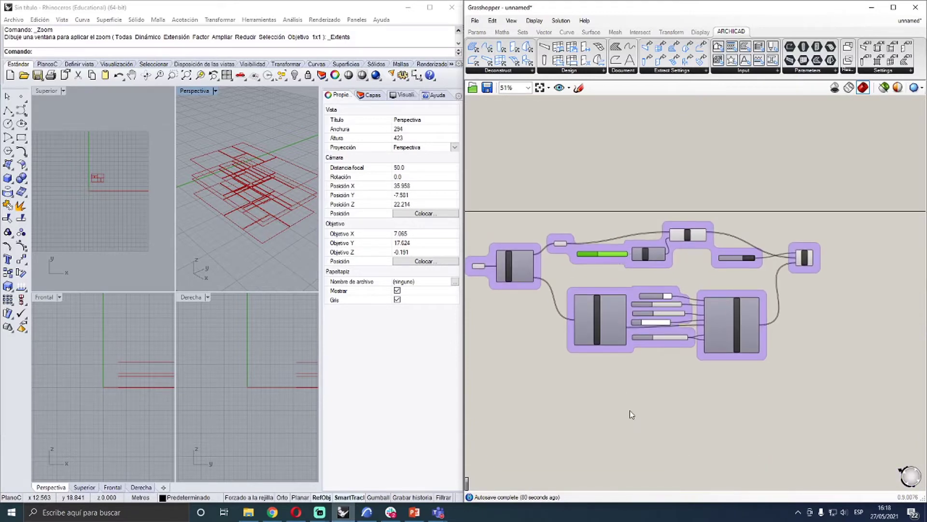
scroll(594, 246, "up", 6)
left_click_drag(687, 289, 689, 290)
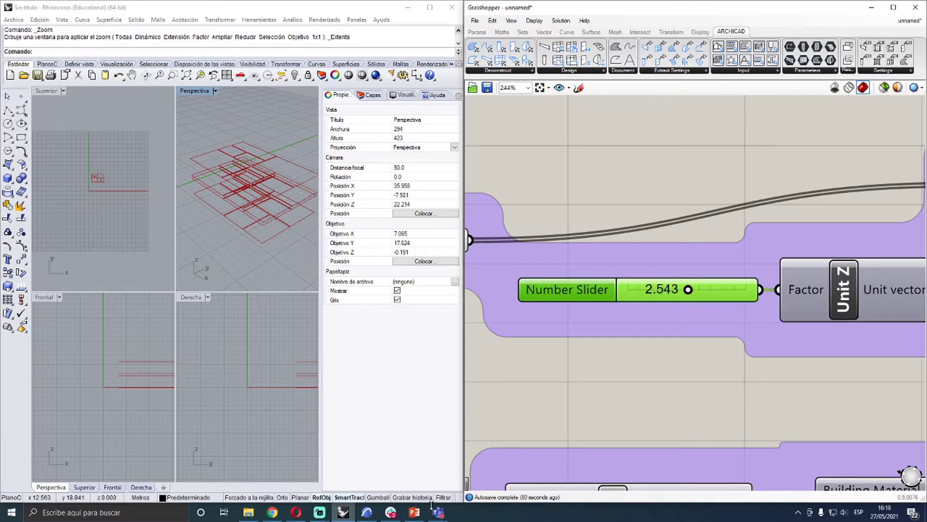
Switch to ARCHICAD, check the raised ceiling slabs and show the whole building in 3D again
left_click(367, 511)
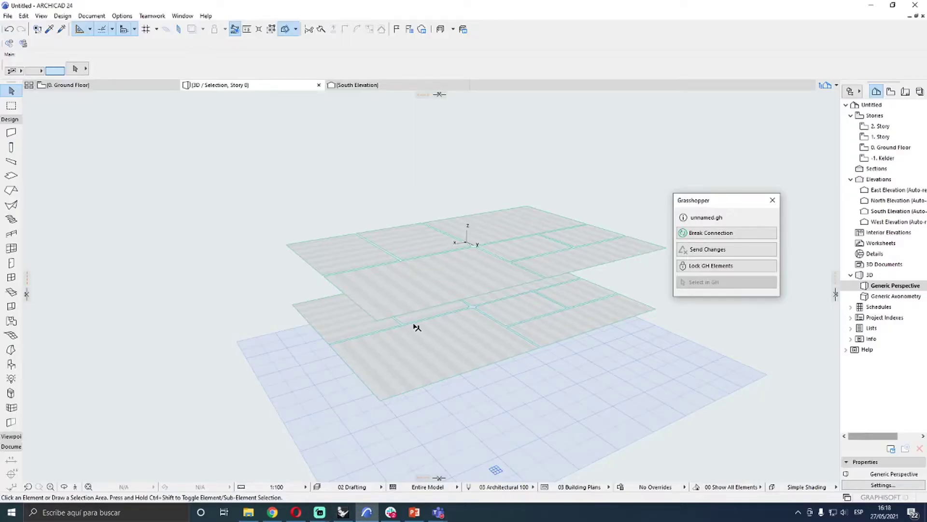
middle_click_drag(258, 409, 307, 366, "shift")
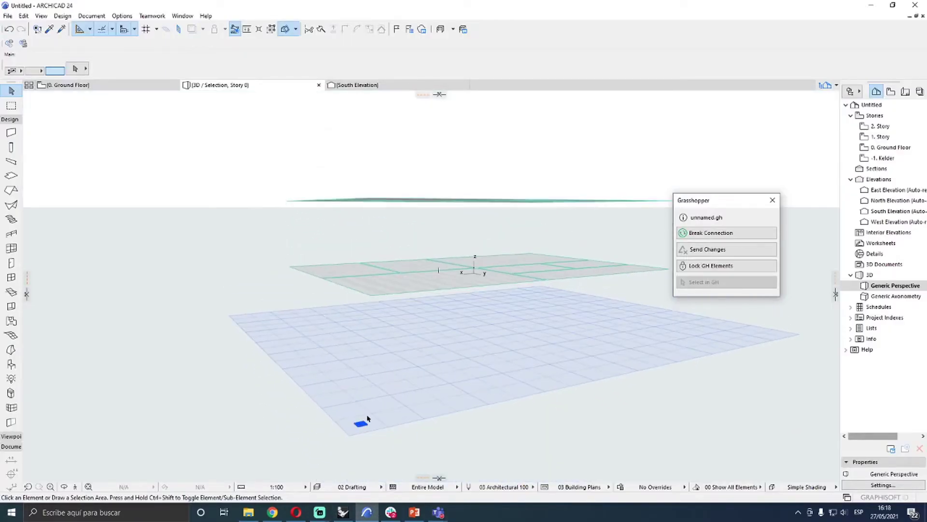
key("F5")
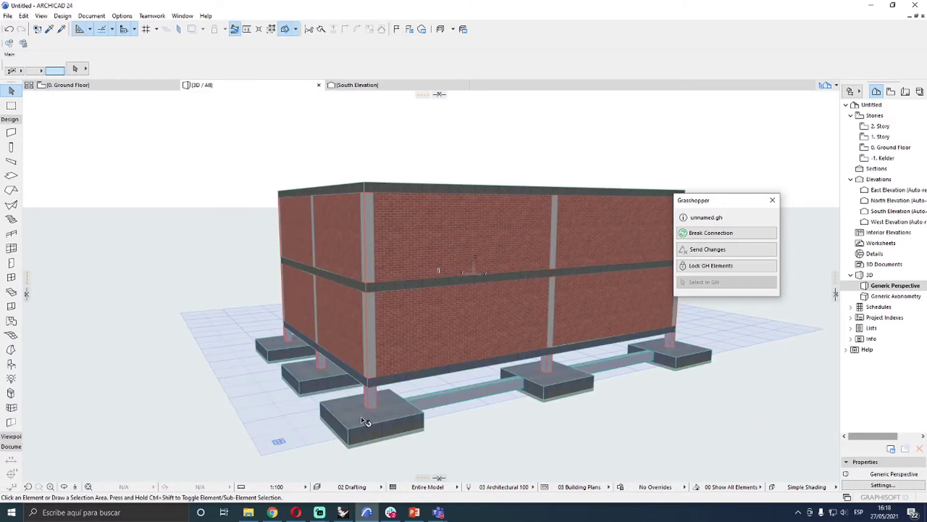
Exclude zones from the element types shown in 3D and view the building up close
left_click(296, 29)
left_click(331, 83)
scroll(519, 322, "down", 3)
scroll(520, 325, "down", 1)
left_click(527, 303)
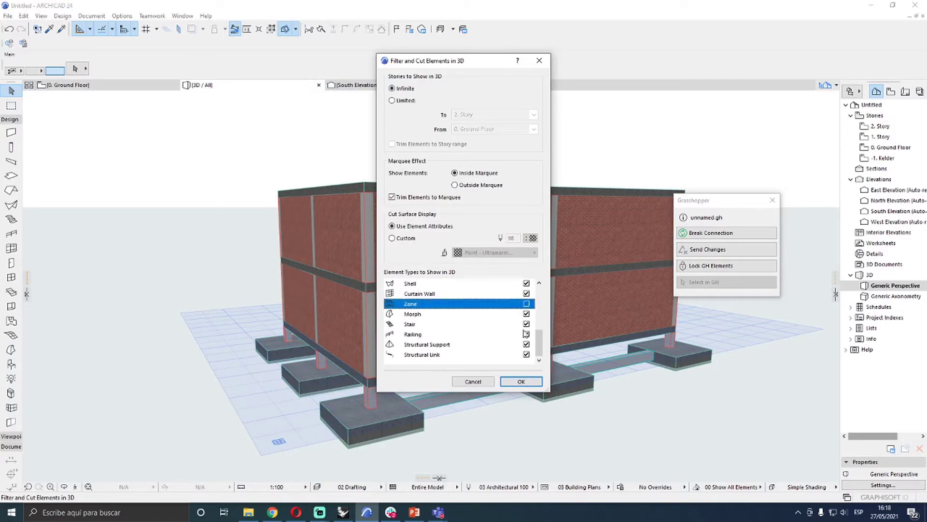
left_click(521, 382)
scroll(617, 362, "up", 5)
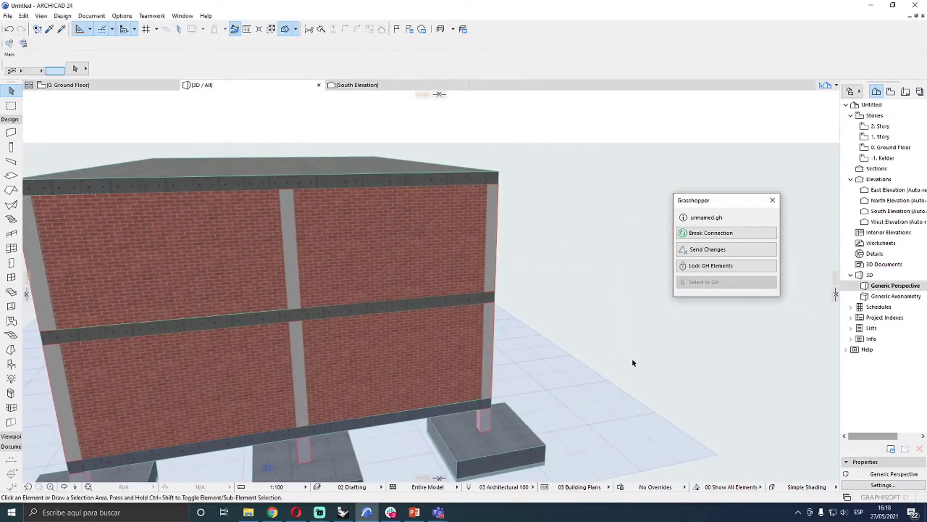
Cut the 3D building with a vertical cutting plane from its side and view the sectioned rooms
mouse_move(836, 293)
left_mouse_down()
mouse_move(561, 392)
mouse_move(323, 440)
mouse_move(304, 376)
mouse_move(310, 321)
left_mouse_up()
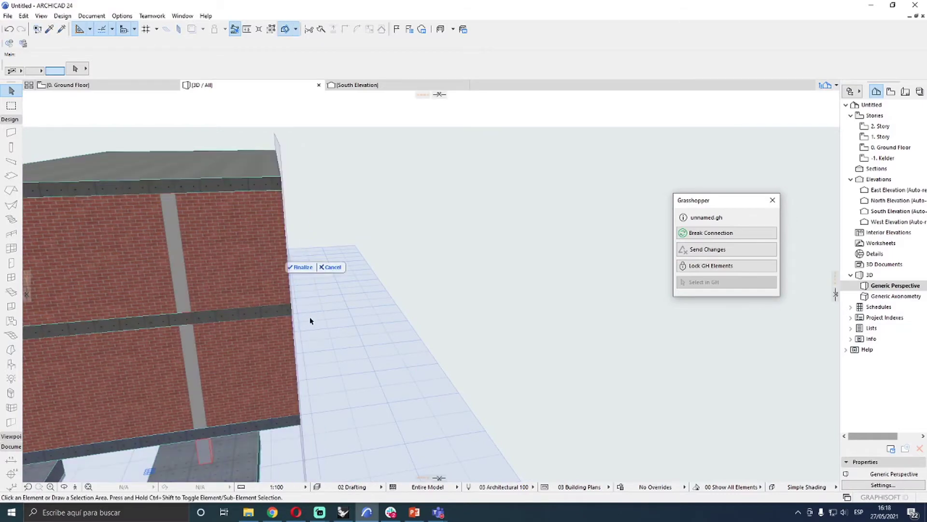
left_click(302, 267)
middle_click_drag(321, 296, 309, 353, "shift")
scroll(311, 357, "up", 5)
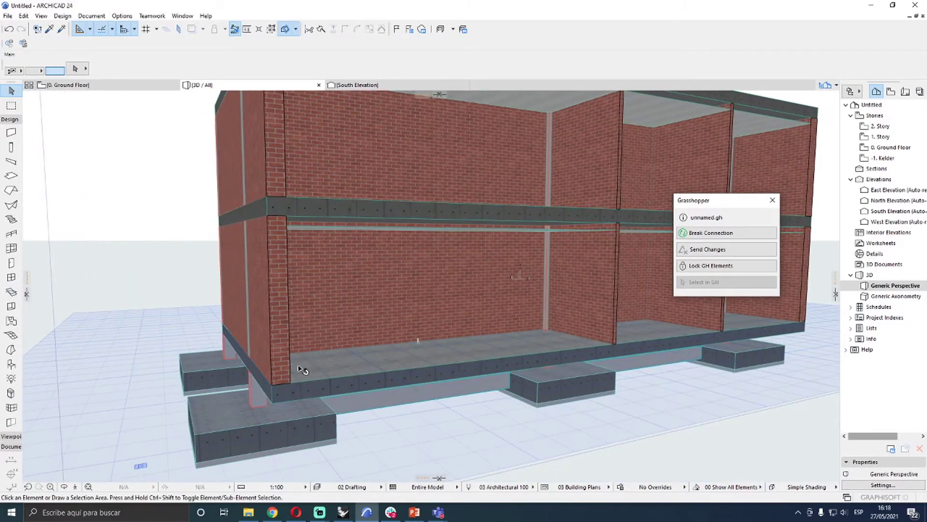
Measure the height from the ground floor to the ceiling slab along the cut wall
key("m")
scroll(292, 230, "up", 3)
scroll(292, 230, "up", 8)
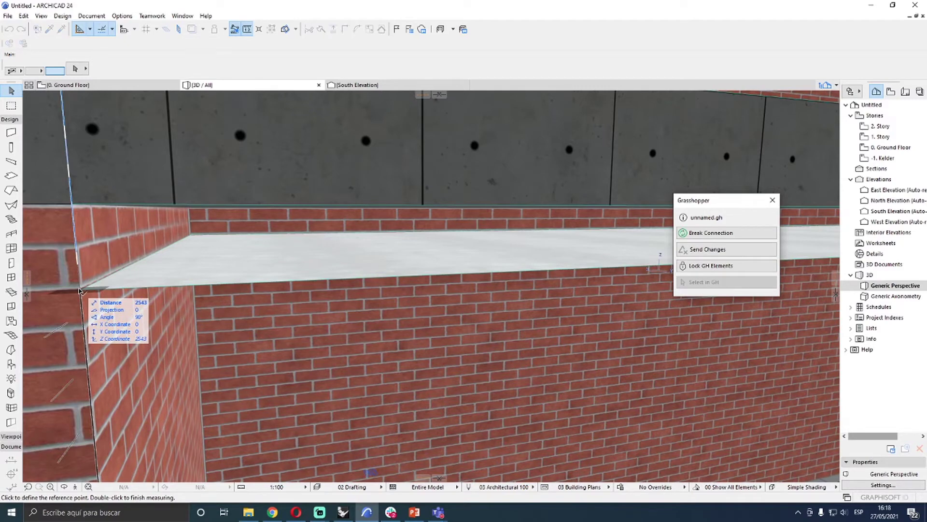
key("Escape")
scroll(310, 262, "down", 10)
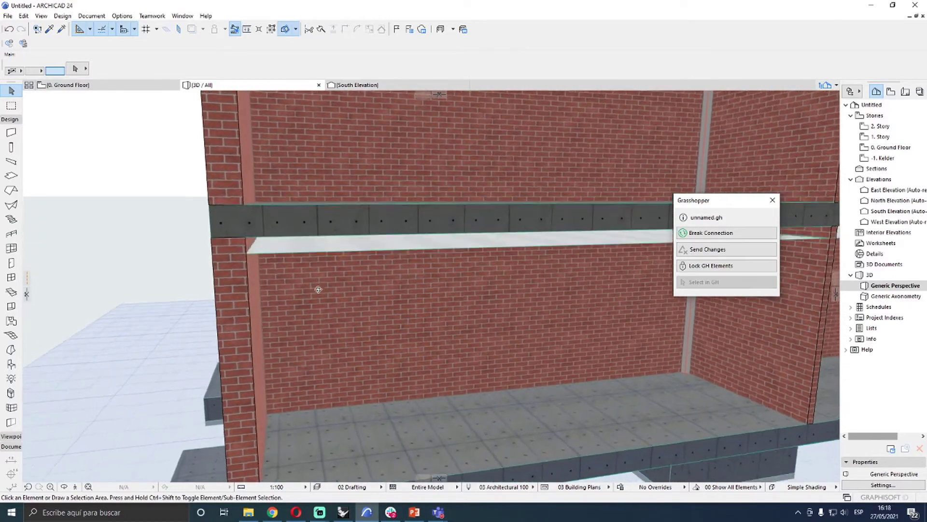
Switch to Grasshopper and try to set the ceiling slab Thickness slider to 0.2
left_click(343, 511)
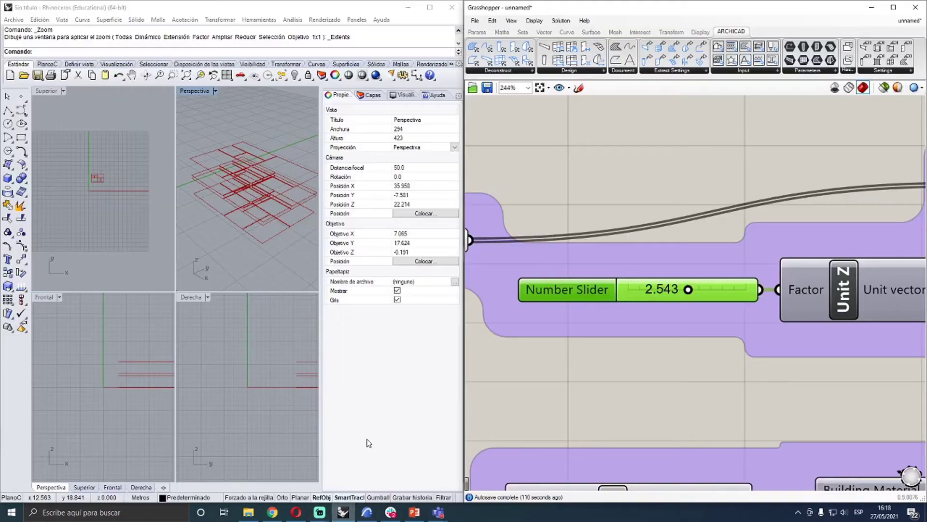
right_click_drag(595, 265, 595, 120)
scroll(794, 328, "up", 2)
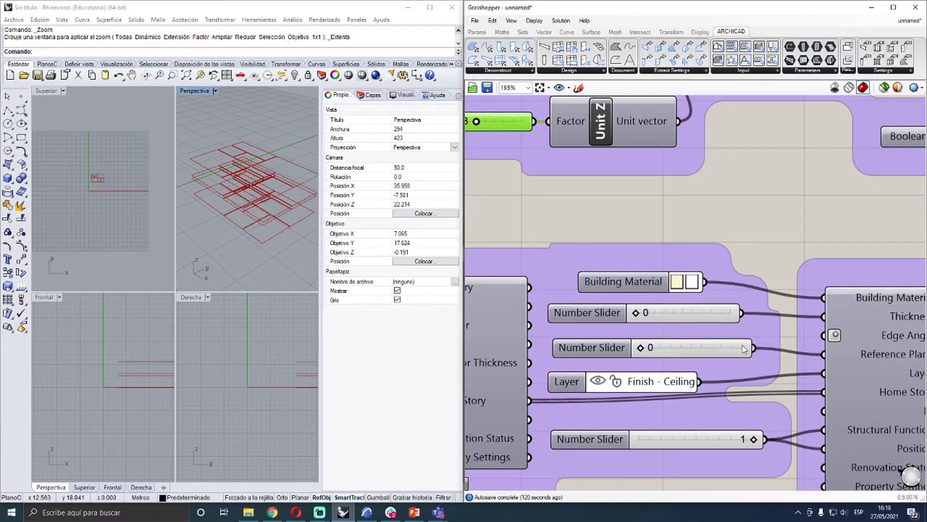
scroll(888, 338, "up", 1)
double_click(664, 313)
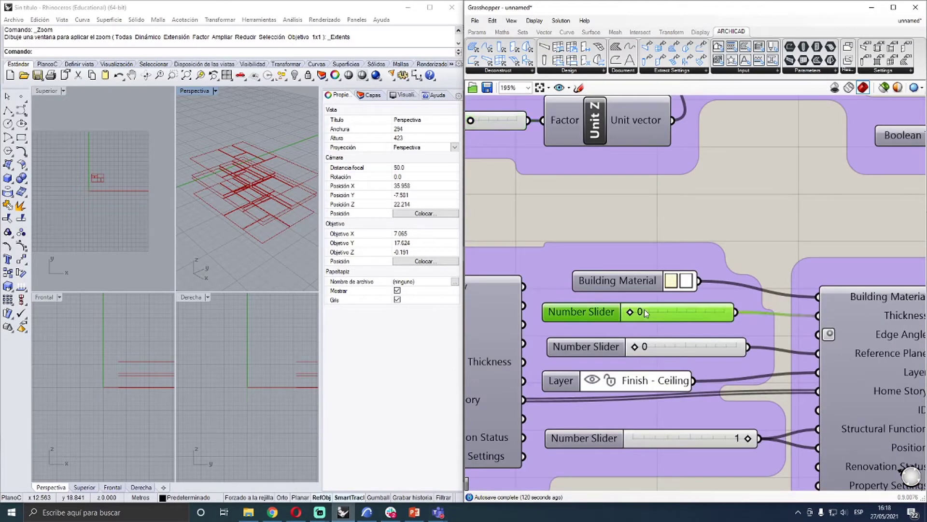
type(".2")
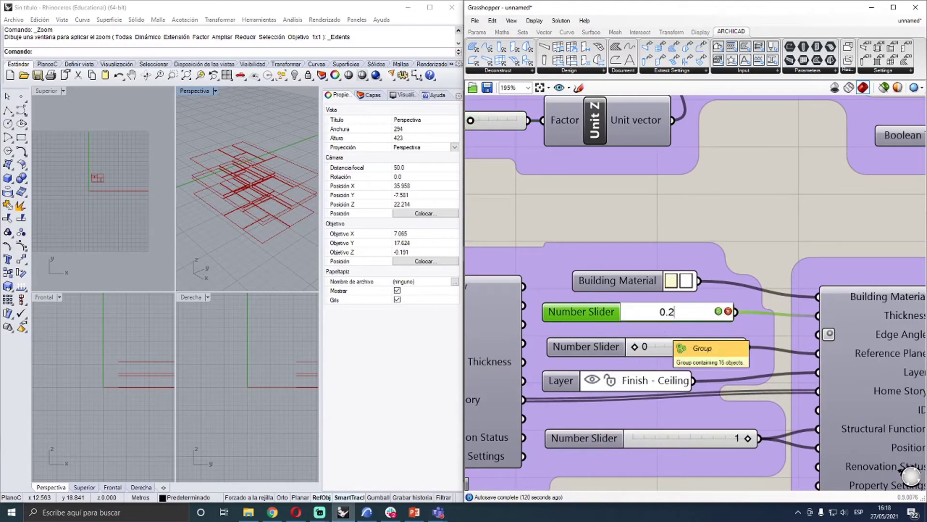
left_click(719, 311)
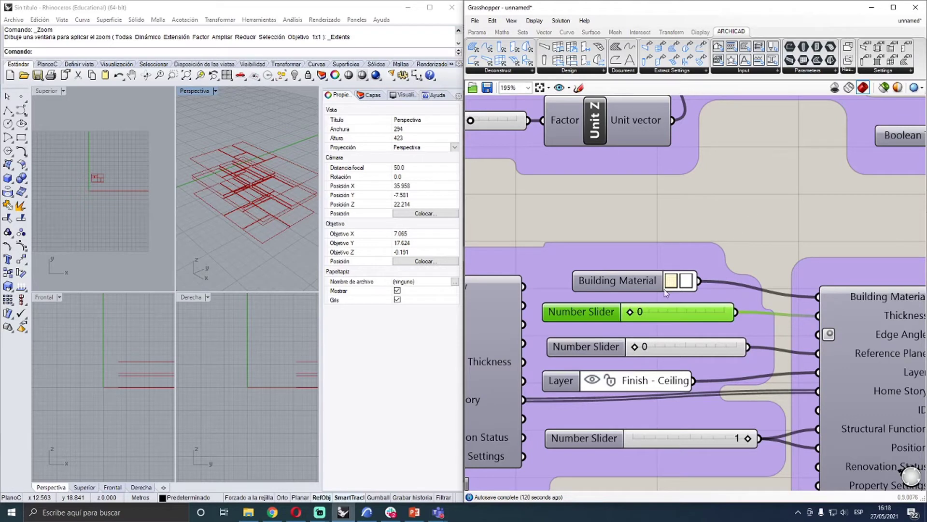
Set the ceiling slab Thickness slider to 20 and check the slabs in ARCHICAD
left_click_drag(631, 312, 657, 317)
double_click(657, 315)
type("20")
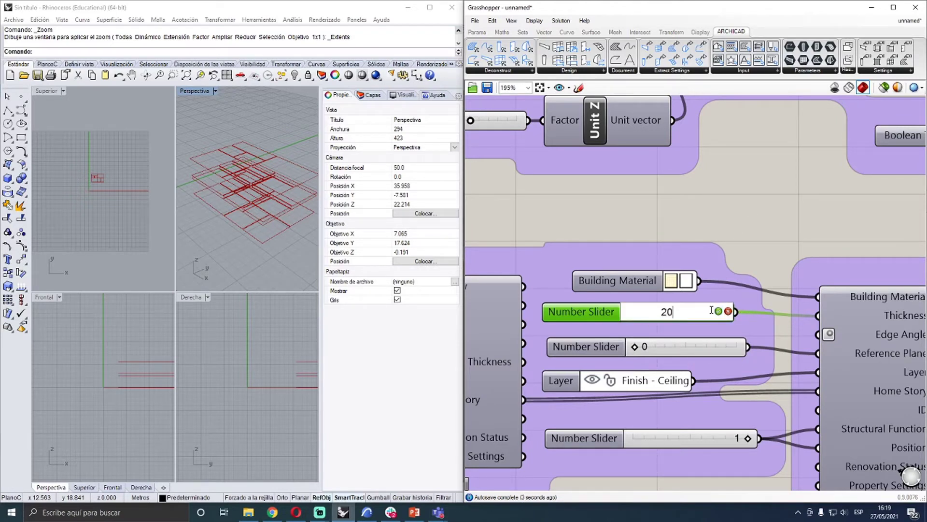
left_click(719, 312)
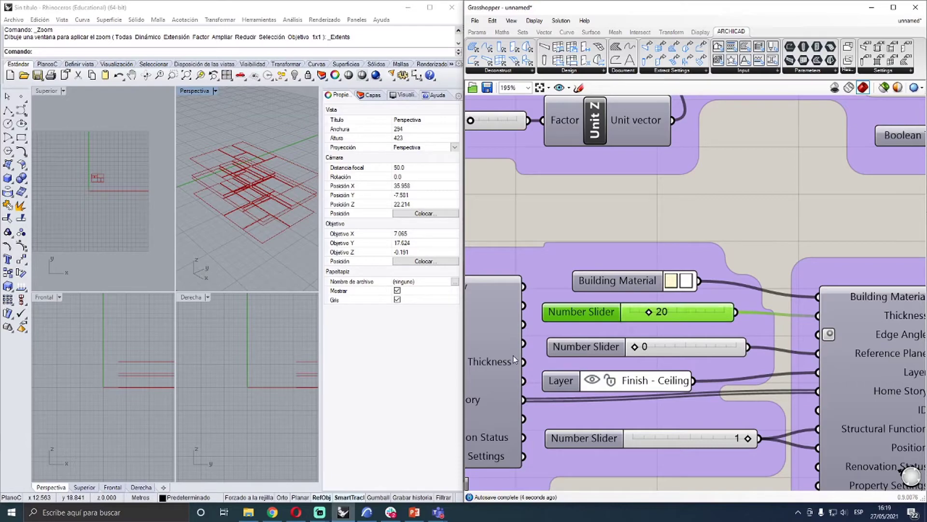
left_click(367, 513)
scroll(314, 299, "up", 3)
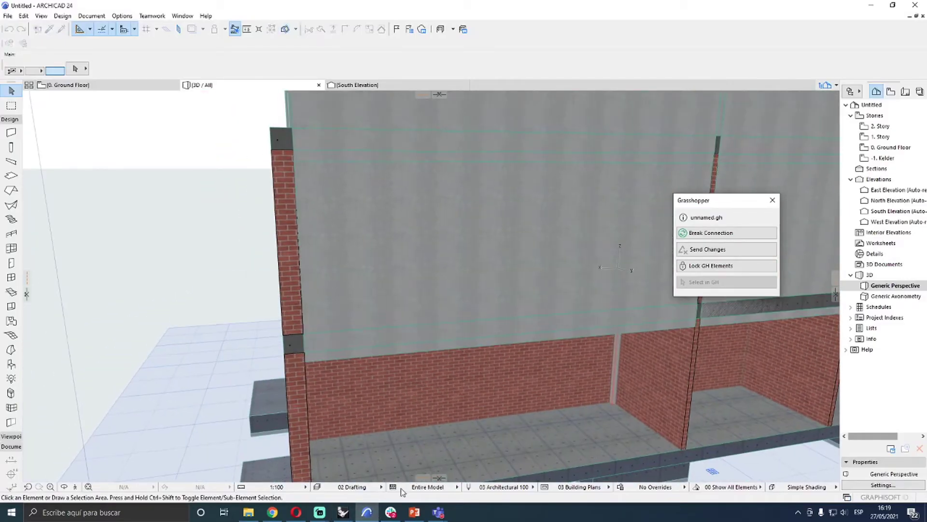
Return to Grasshopper, switch the Thickness slider to floating-point rounding and set it to 0.2
left_click(343, 512)
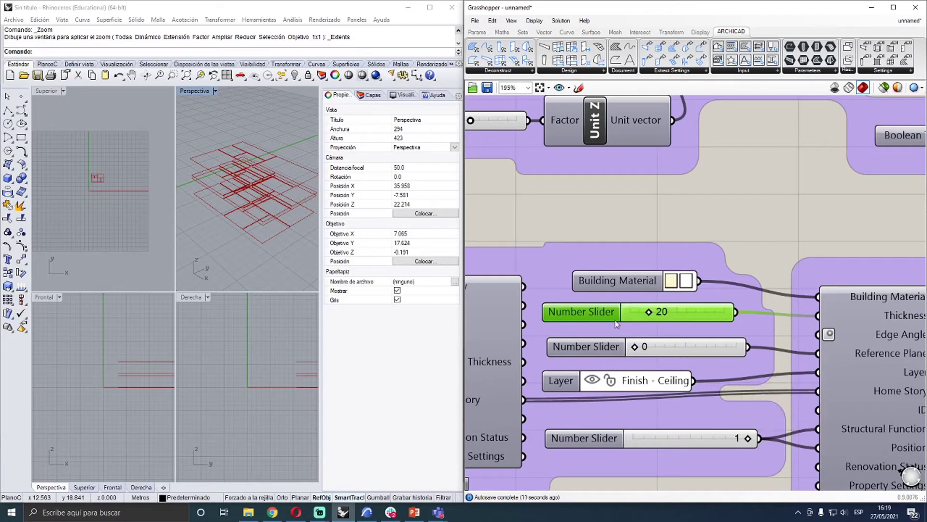
double_click(587, 311)
left_click(579, 285)
left_click(591, 403)
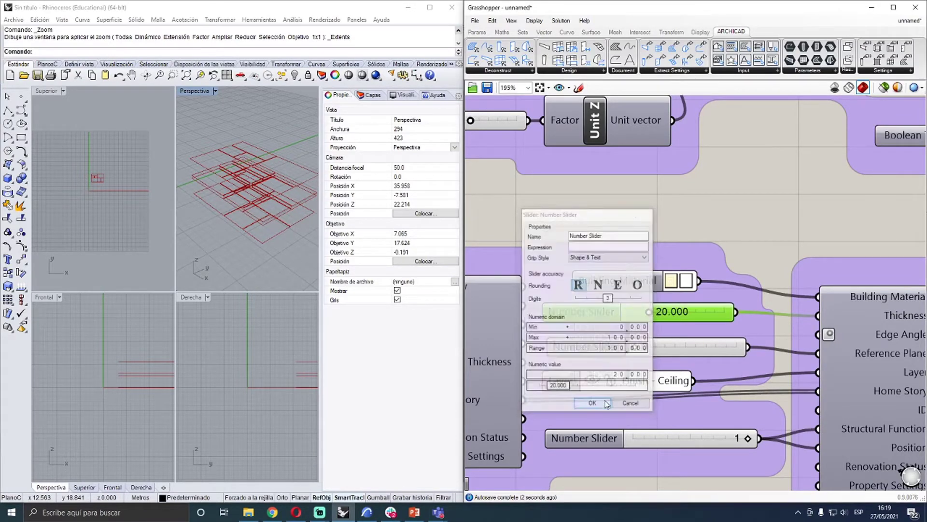
double_click(669, 313)
type("0.2")
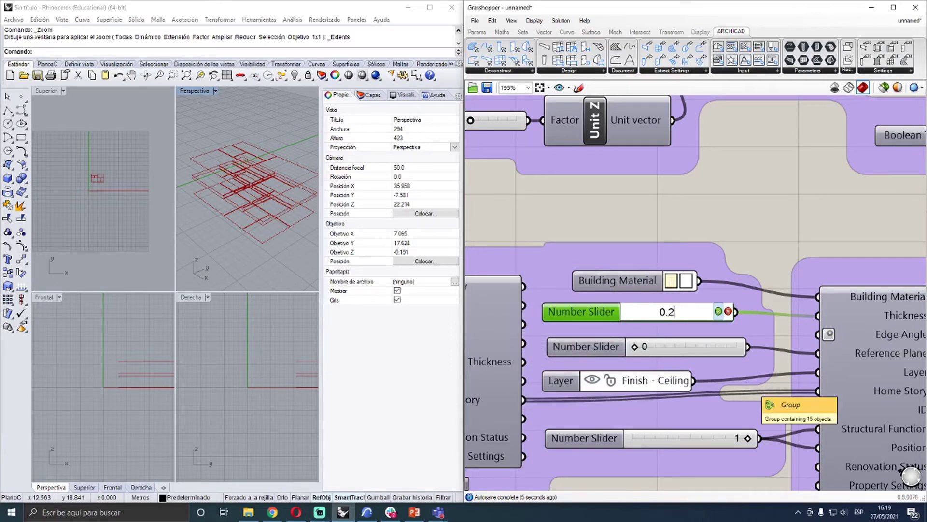
key("Return")
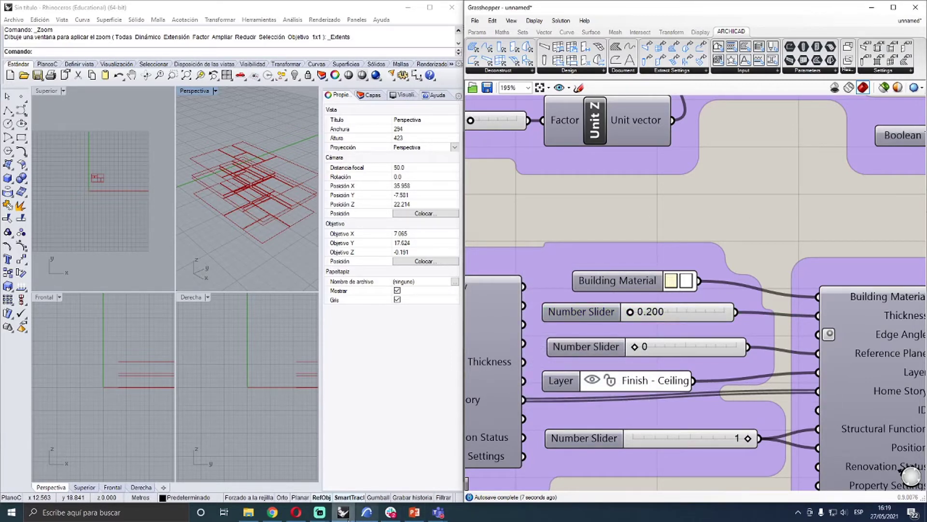
Switch to ARCHICAD and select the ground floor ceiling slab to check its thickness
left_click(368, 513)
scroll(314, 357, "up", 5)
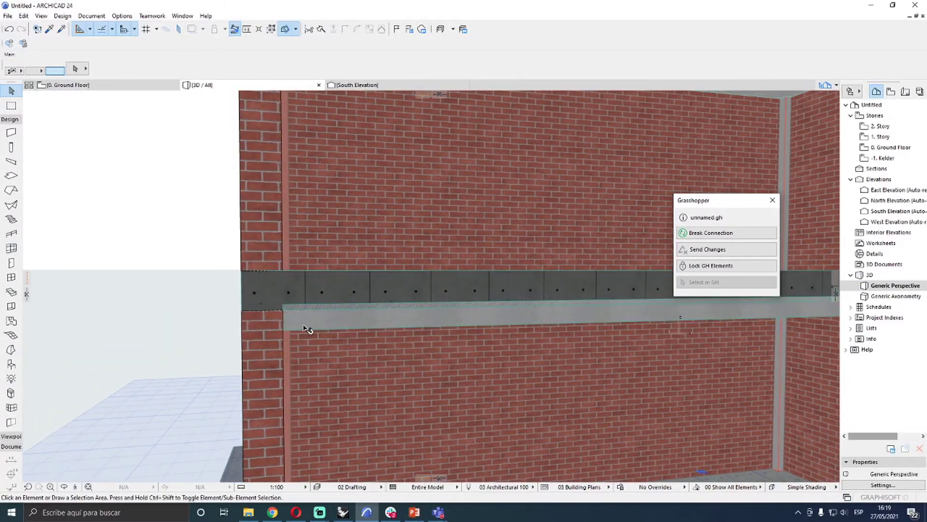
left_click(304, 328)
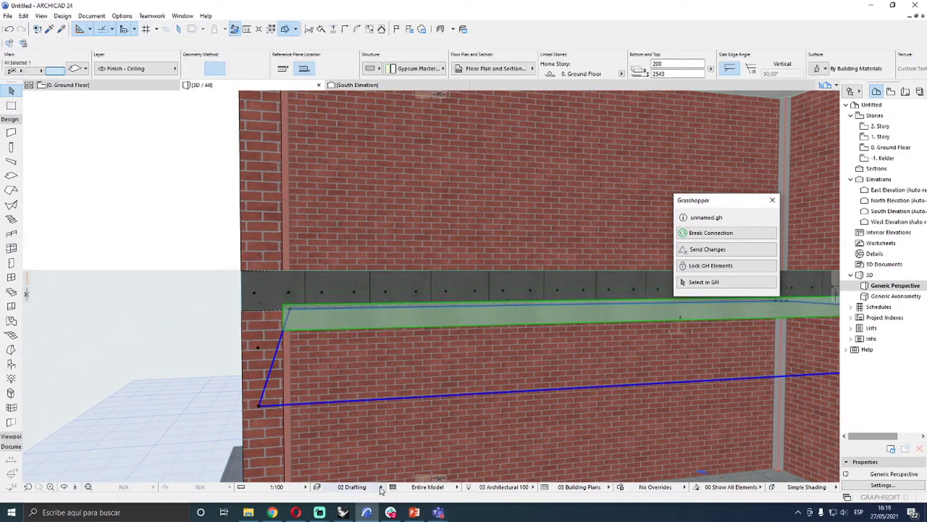
Return to Grasshopper and set the ceiling slab Thickness slider to 0.02
left_click(343, 512)
double_click(664, 313)
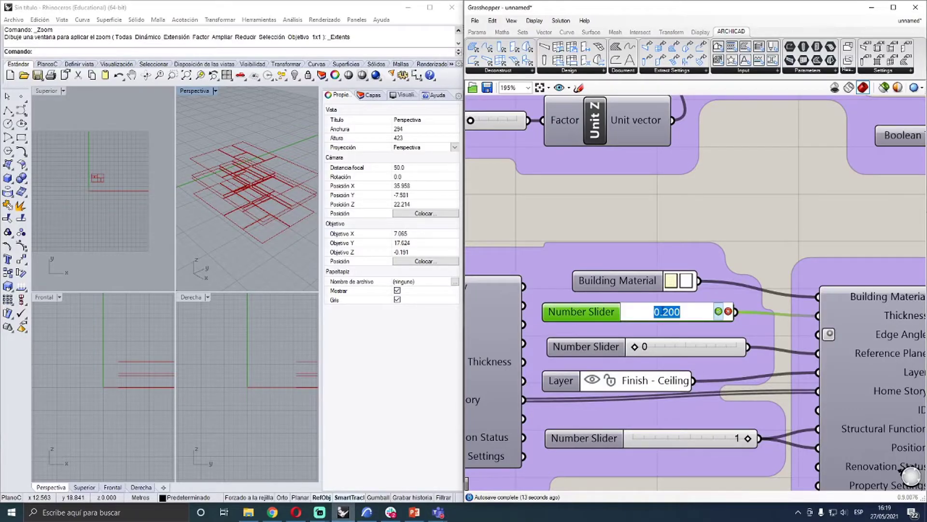
type("0.02")
left_click(718, 312)
left_click(723, 251)
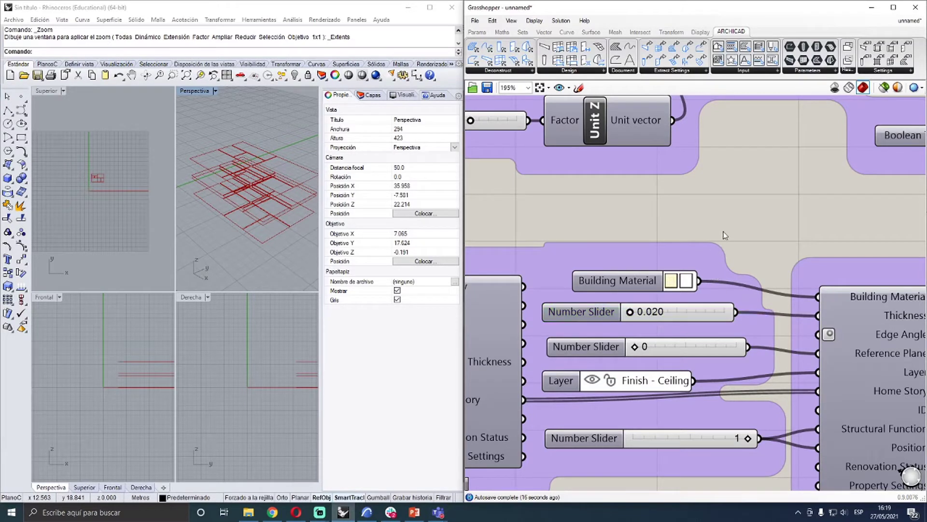
Switch to ARCHICAD and inspect the thinned ceiling slab up close, selecting it to check its thickness
left_click(366, 517)
scroll(221, 324, "up", 3)
middle_click_drag(428, 360, 326, 339)
scroll(246, 328, "up", 3)
left_click(280, 317)
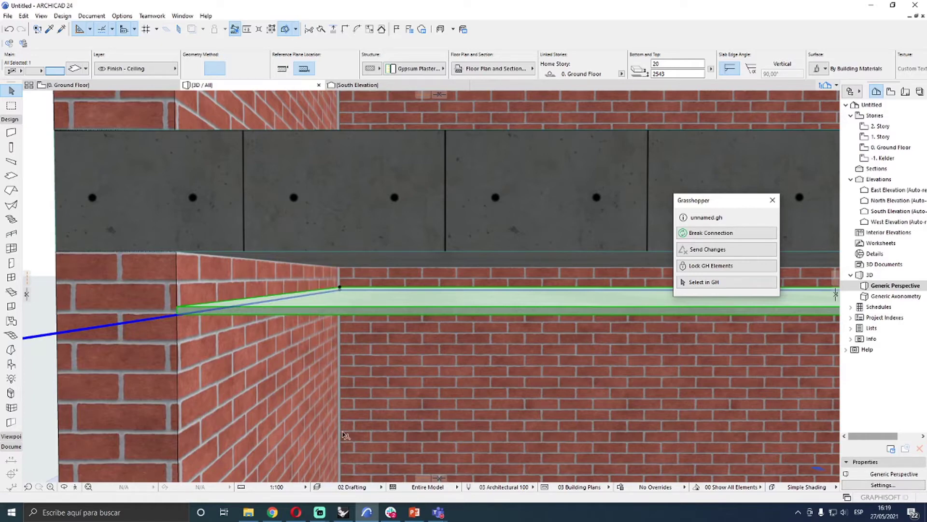
scroll(330, 343, "down", 4)
scroll(331, 343, "down", 3)
Return to Grasshopper and browse the ARCHICAD Input and Extract Settings components
left_click(342, 512)
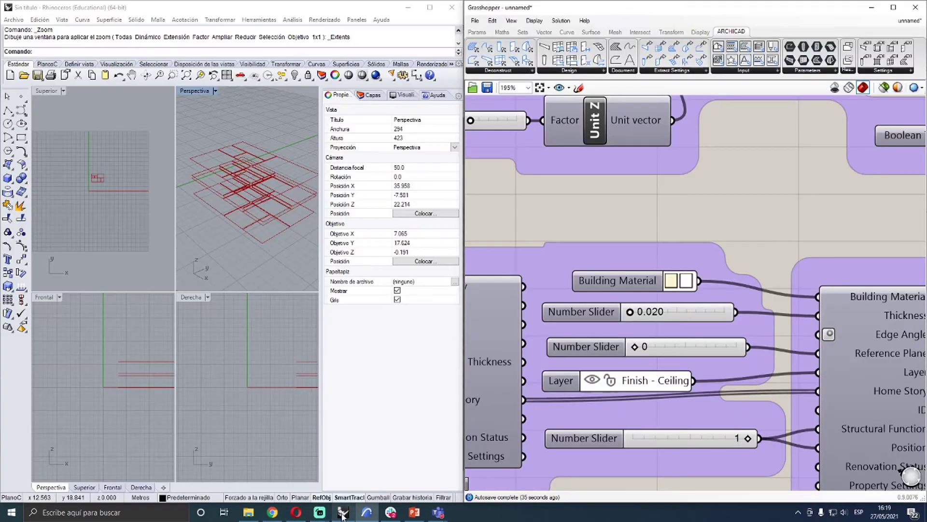
scroll(512, 236, "down", 6)
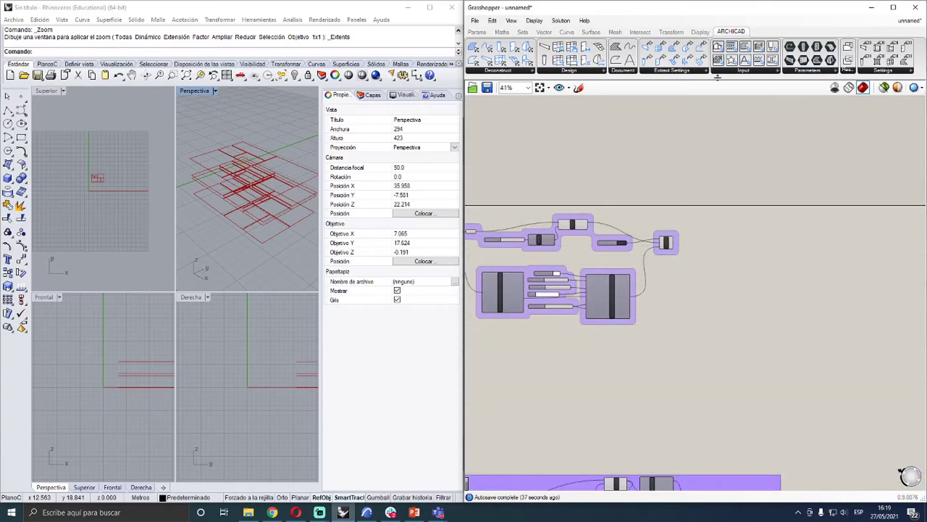
left_click(777, 71)
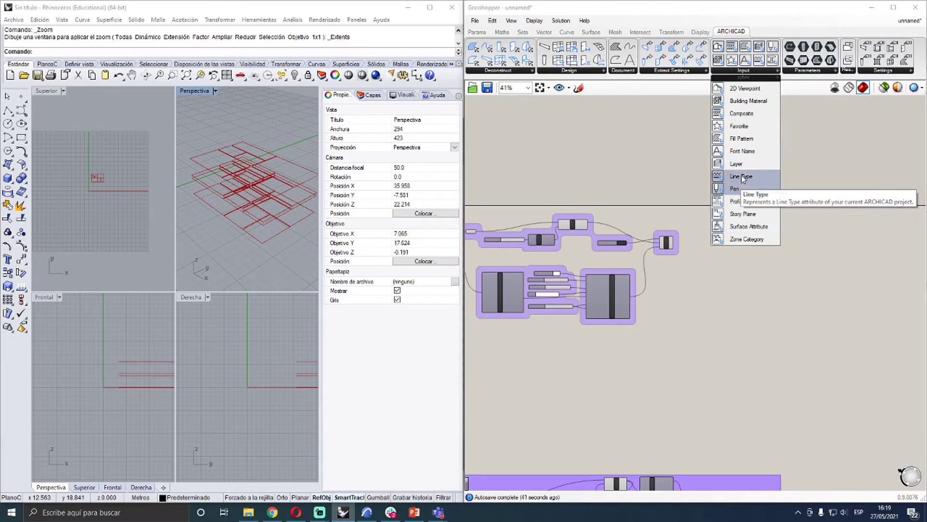
left_click(665, 72)
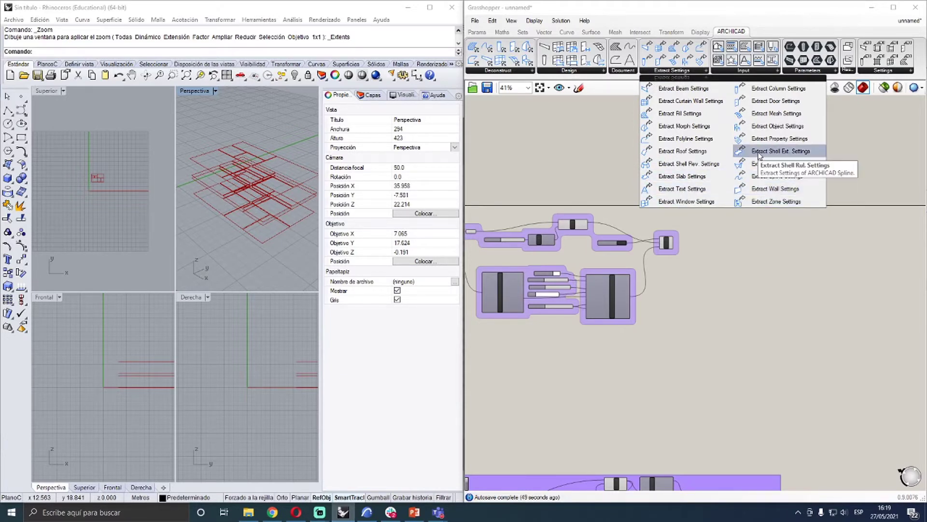
Examine the Extract Zone Settings component with its Zone Settings input and its outputs, down to Property Settings
scroll(628, 384, "up", 3)
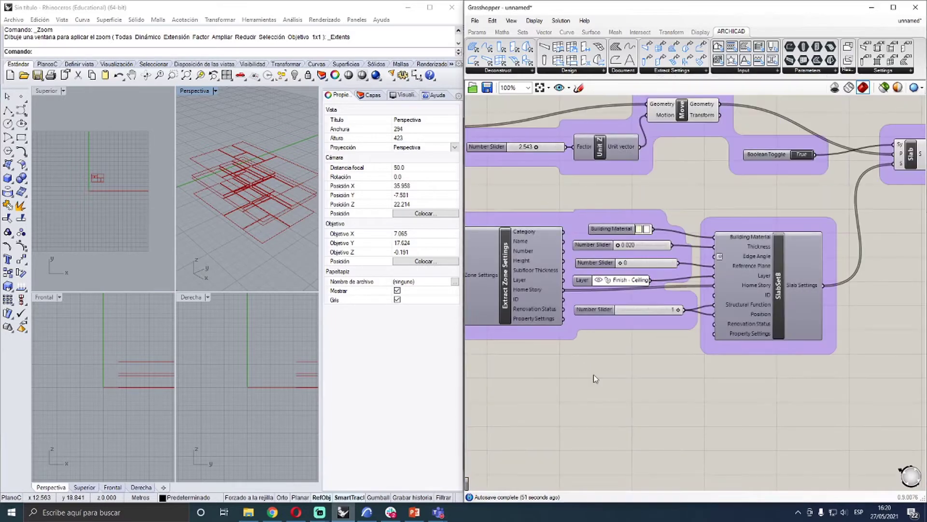
scroll(631, 386, "down", 3)
scroll(631, 386, "up", 5)
scroll(561, 310, "up", 3)
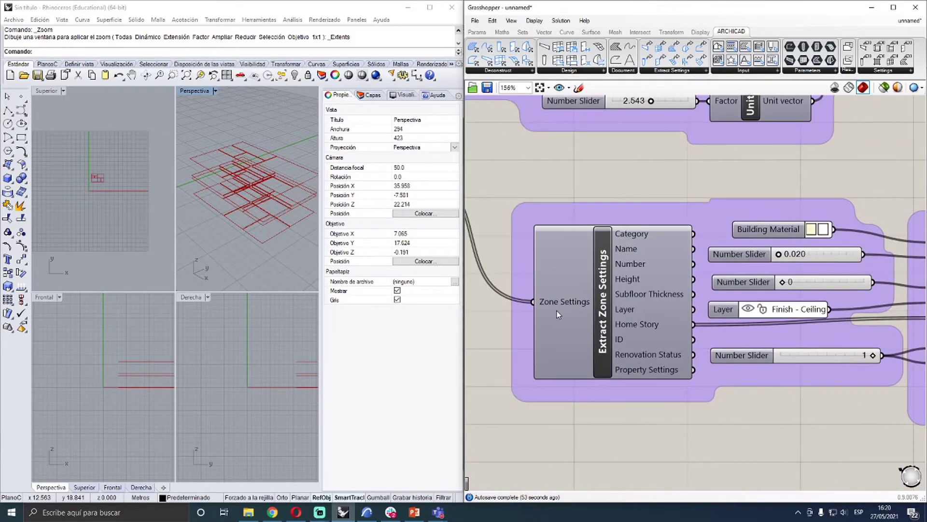
left_click(575, 309)
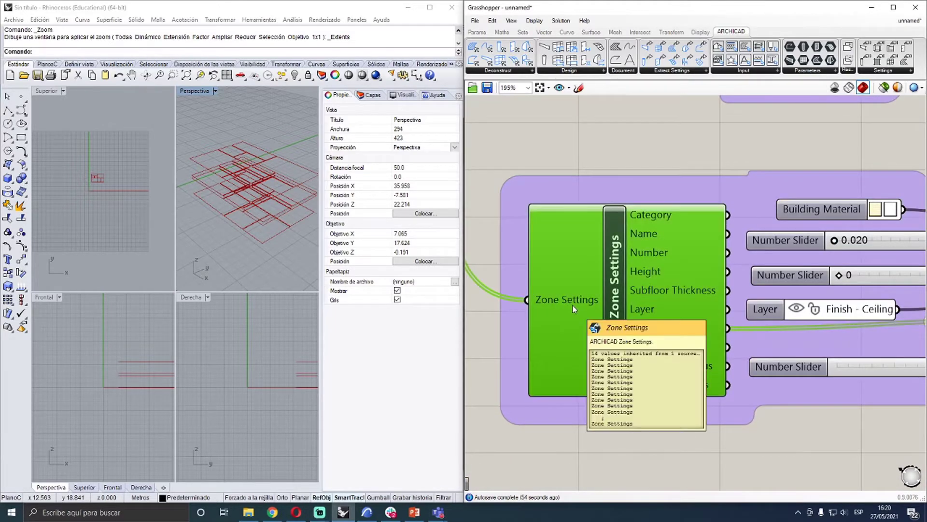
scroll(668, 316, "up", 2)
scroll(670, 263, "up", 1)
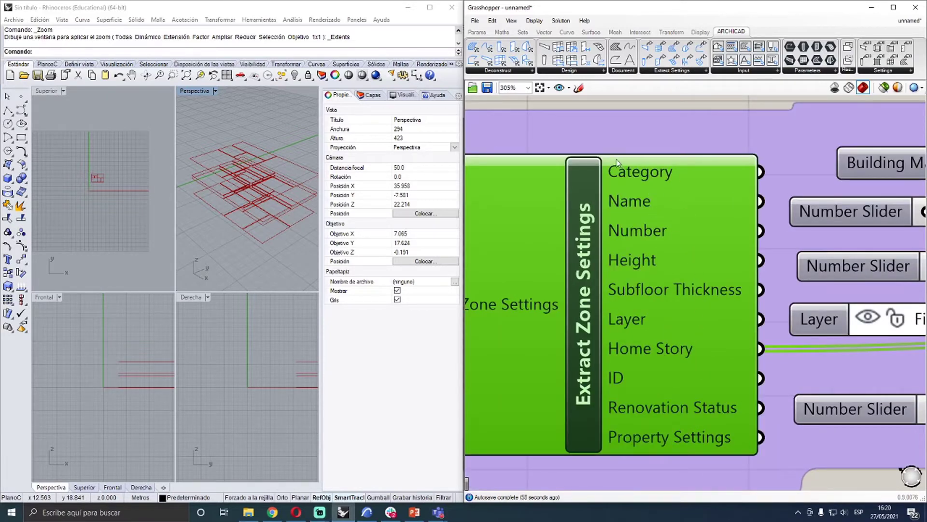
scroll(617, 157, "down", 2)
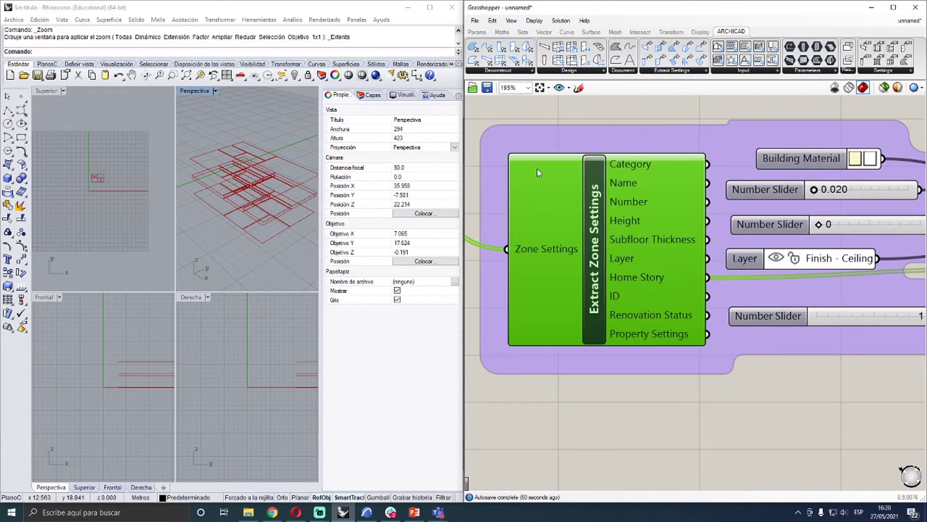
scroll(675, 345, "up", 1)
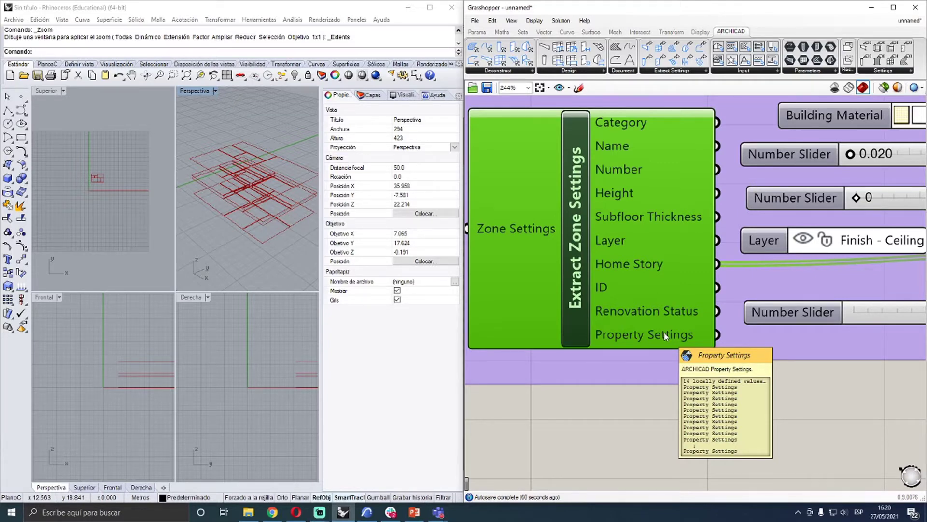
scroll(666, 335, "down", 7)
Open the Grasshopper document Escaleras from the Webinar folder
right_click_drag(657, 386, 715, 447)
left_click(715, 448)
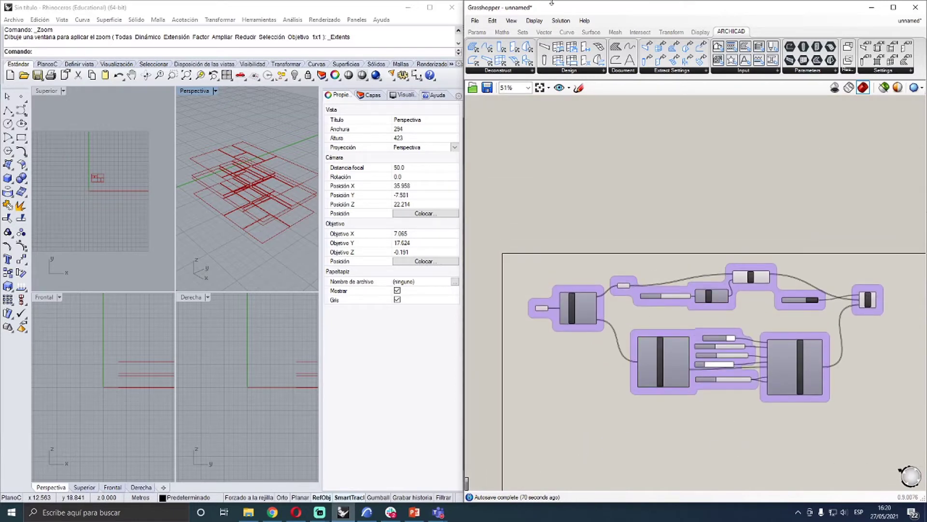
left_click(476, 21)
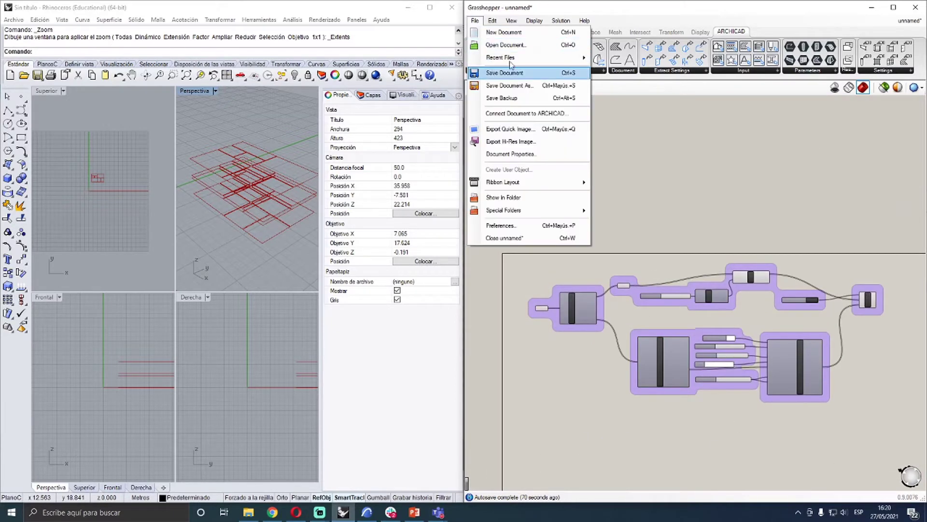
left_click(505, 44)
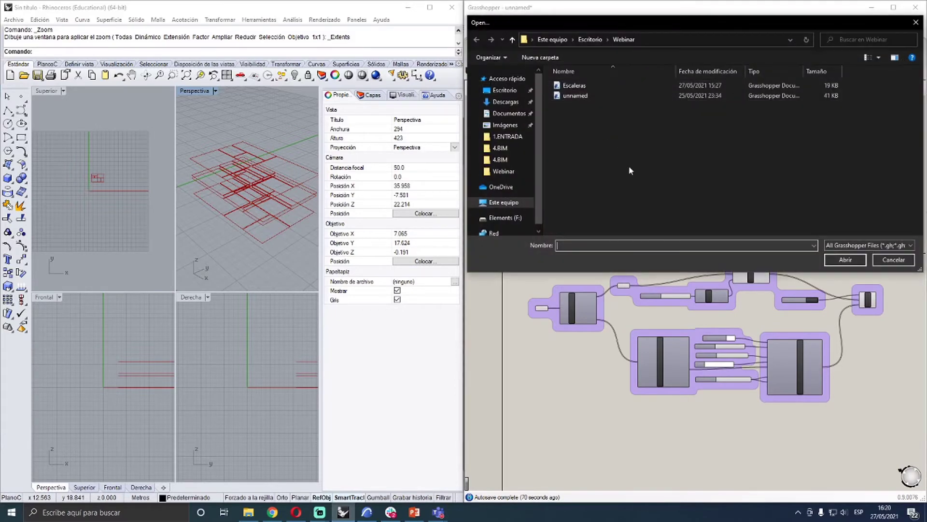
double_click(620, 86)
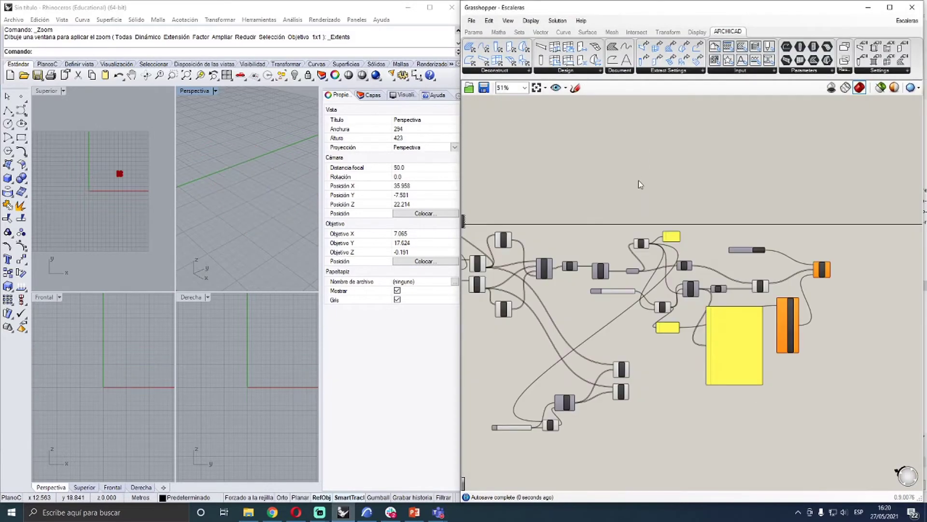
Look over the whole Escaleras definition, from its two 2DC curve parameters to the slab components
scroll(642, 276, "up", 3)
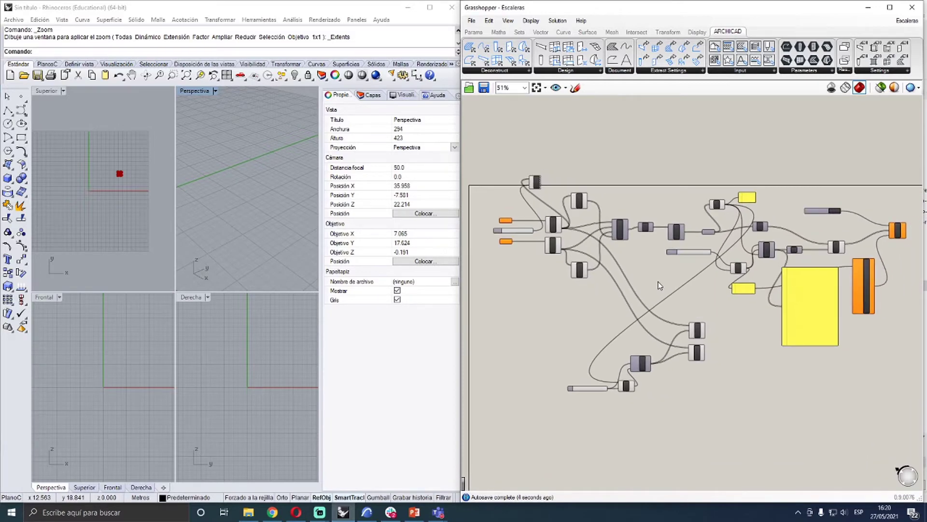
scroll(548, 285, "up", 2)
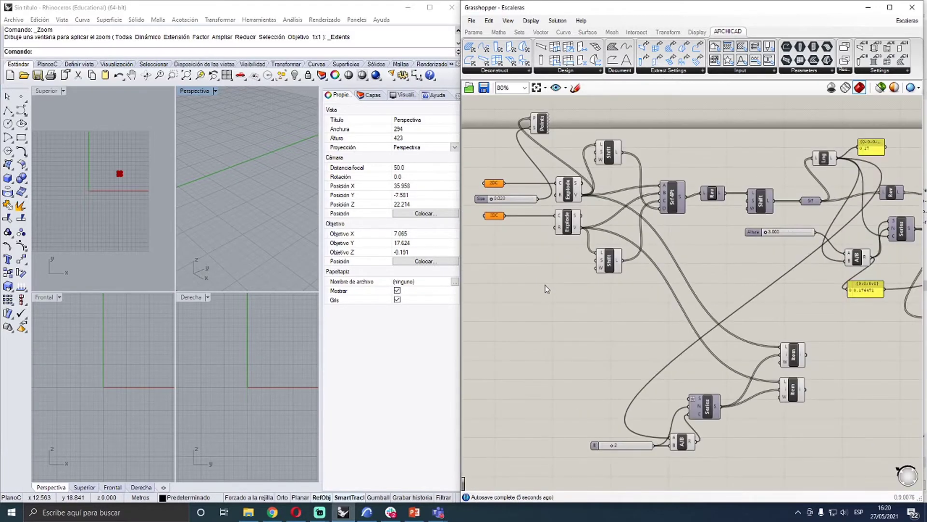
scroll(603, 309, "down", 3)
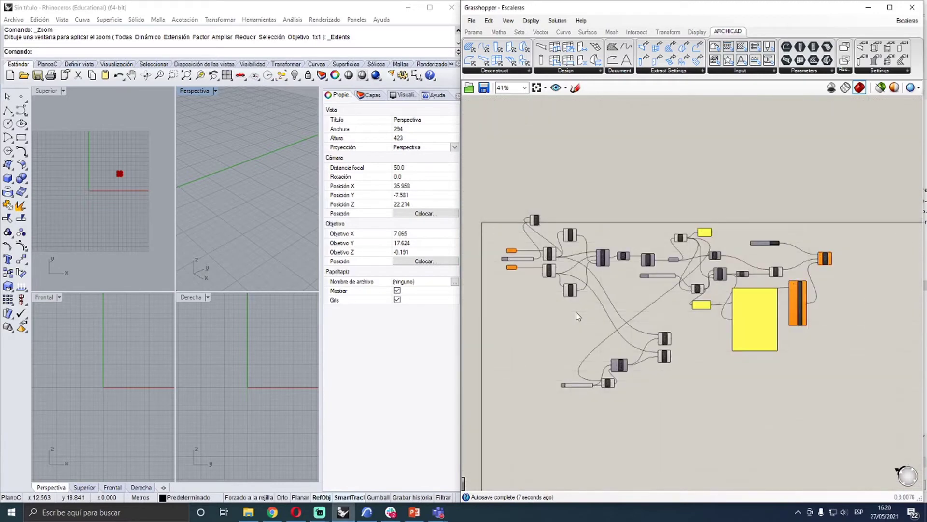
scroll(601, 327, "up", 1)
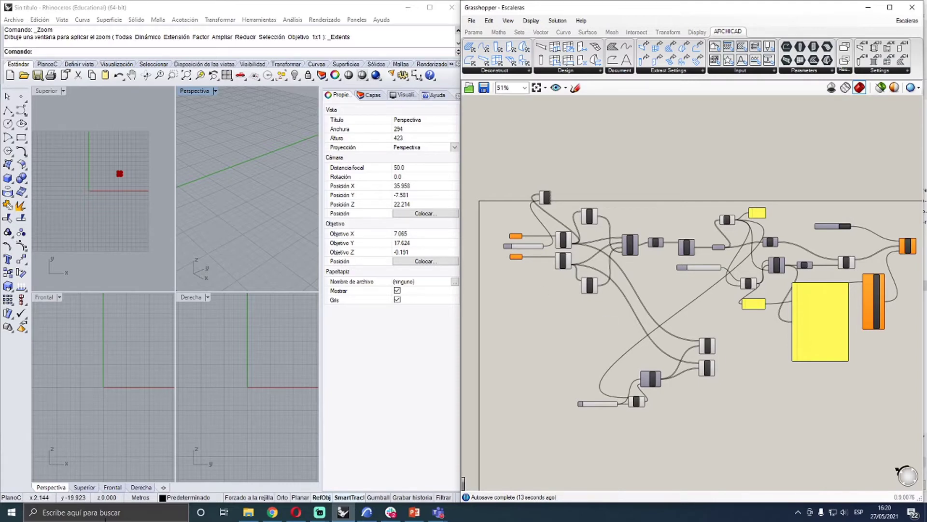
Switch to ARCHICAD's Ground Floor plan and check the L-shaped outline near the South Elevation marker
left_click(367, 512)
left_click(72, 85)
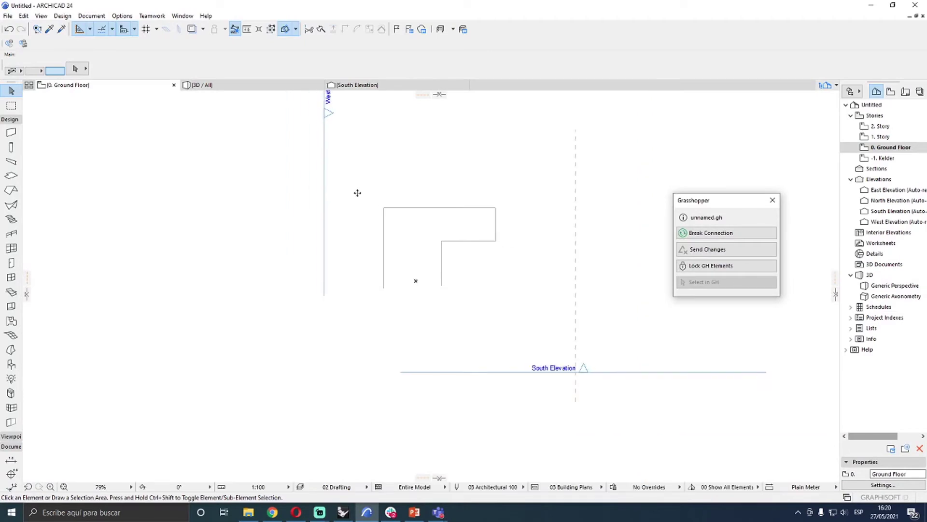
left_click_drag(360, 195, 497, 331)
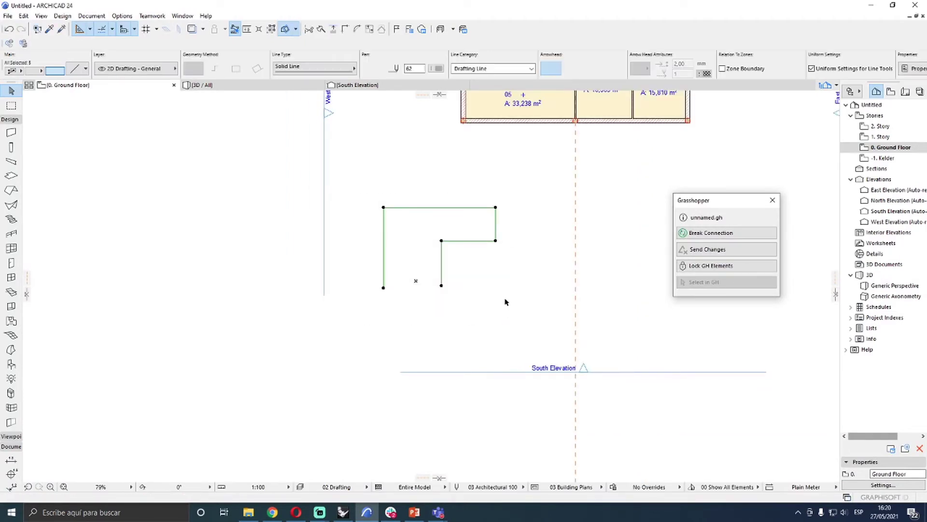
key("Escape")
scroll(474, 285, "down", 3)
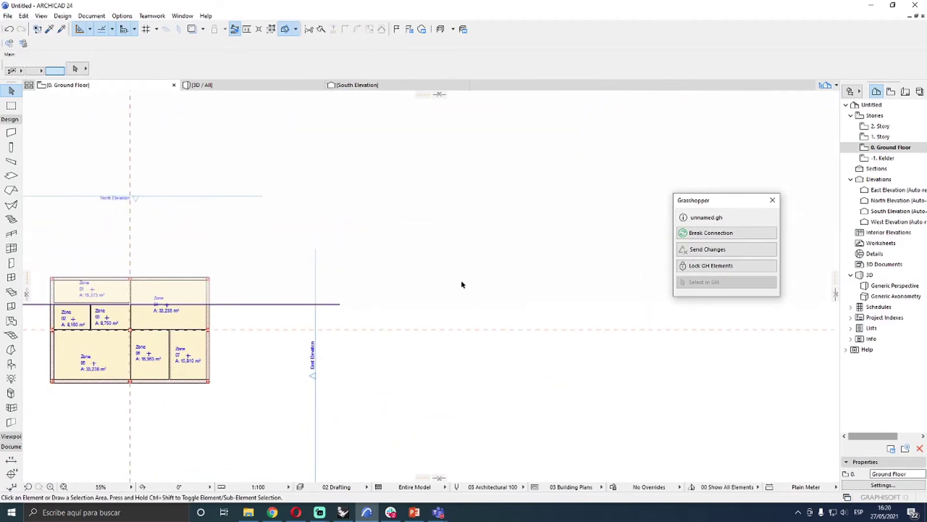
scroll(424, 265, "down", 2)
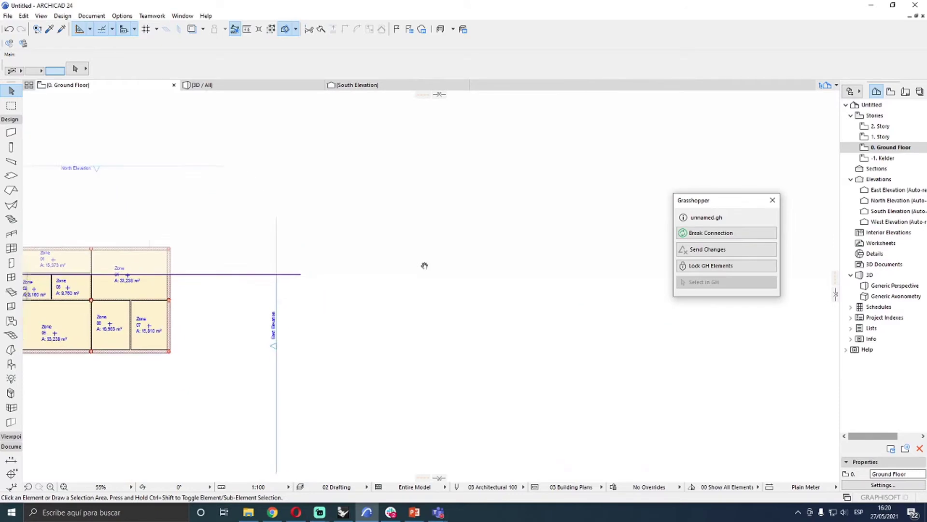
Open the -1. Kelder story and highlight the inner and outer stair polylines together
left_click(885, 159)
scroll(331, 263, "up", 6)
scroll(357, 215, "up", 1)
scroll(460, 293, "up", 3)
scroll(460, 293, "up", 2)
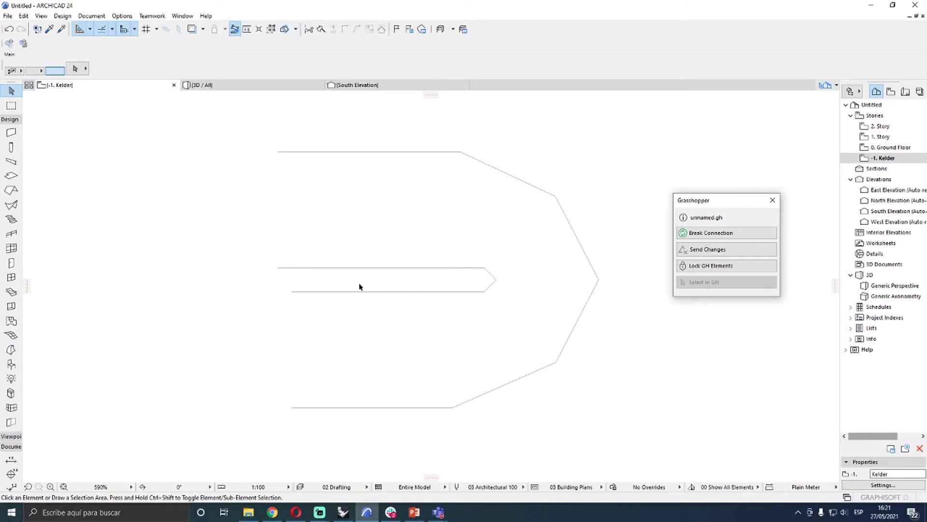
left_click(314, 294)
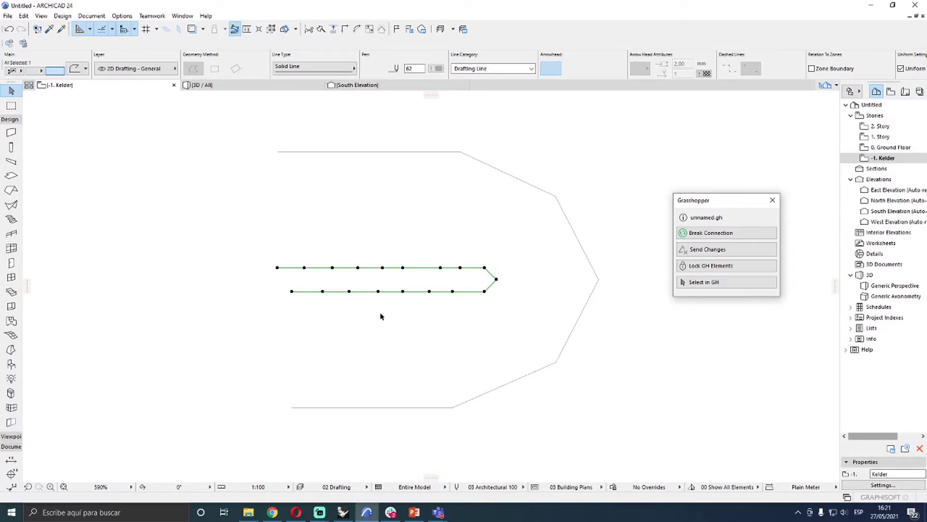
left_click(566, 341, "shift")
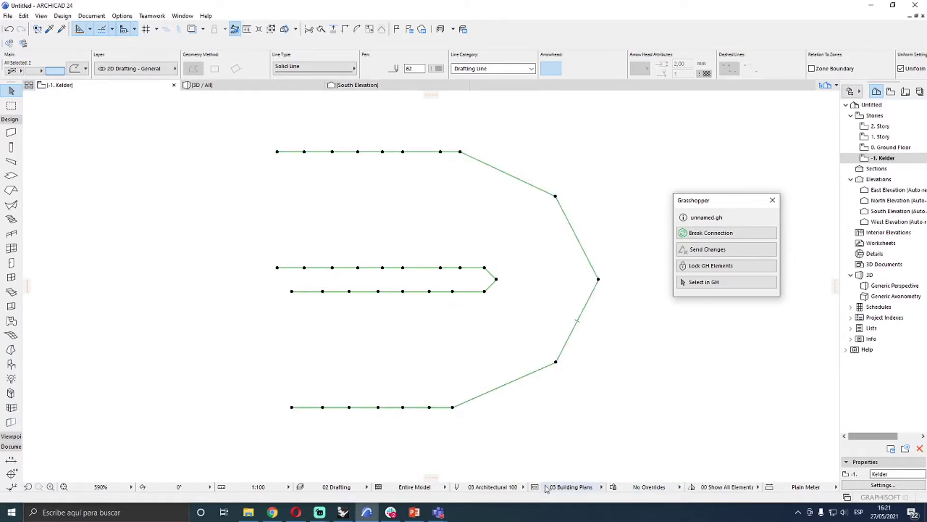
Switch to Grasshopper and connect the Escaleras document to ARCHICAD
left_click(343, 512)
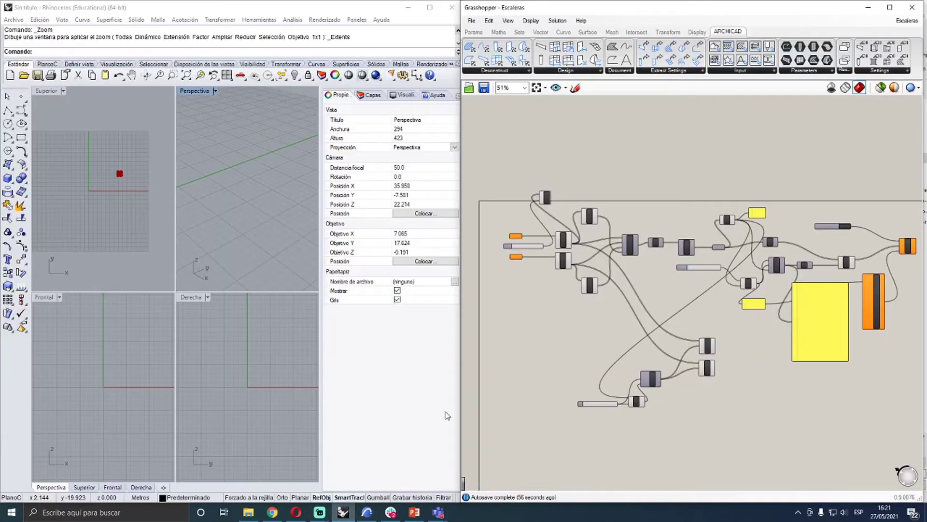
scroll(526, 237, "up", 5)
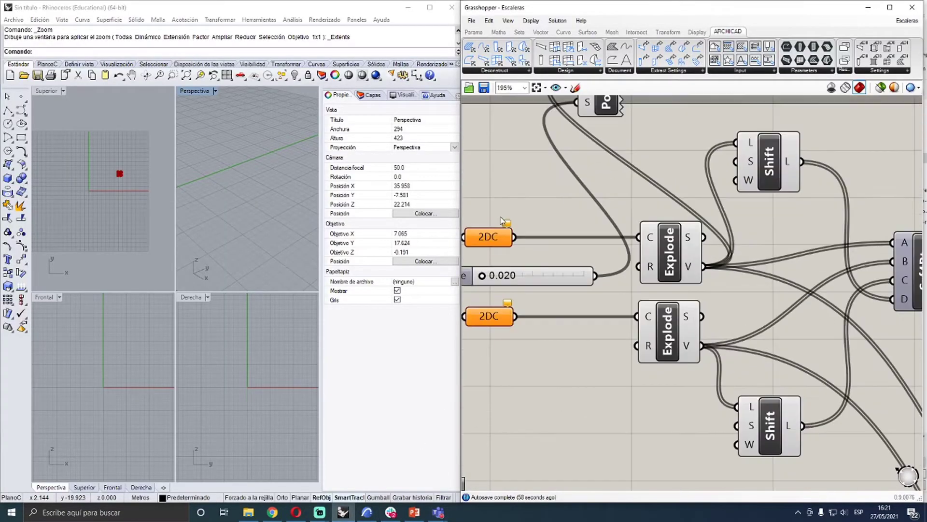
right_click_drag(507, 206, 601, 217)
left_click(578, 252)
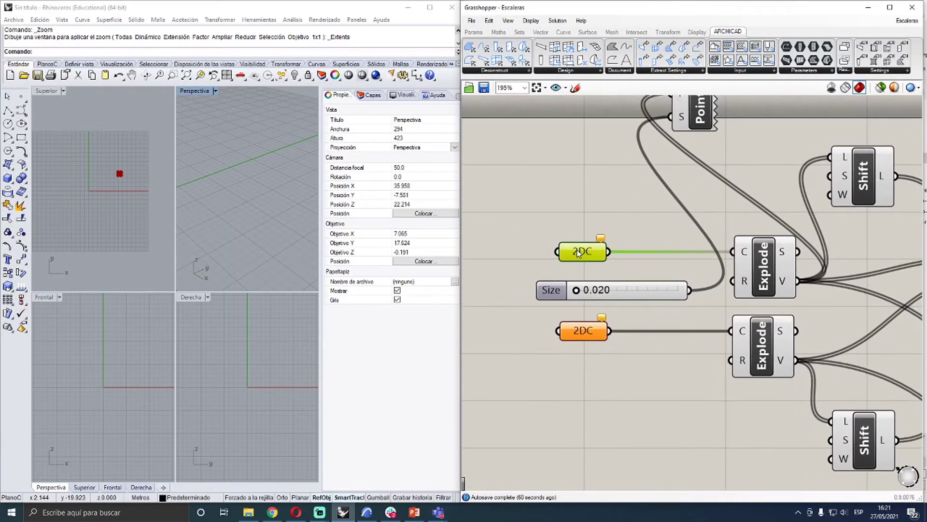
left_click(472, 20)
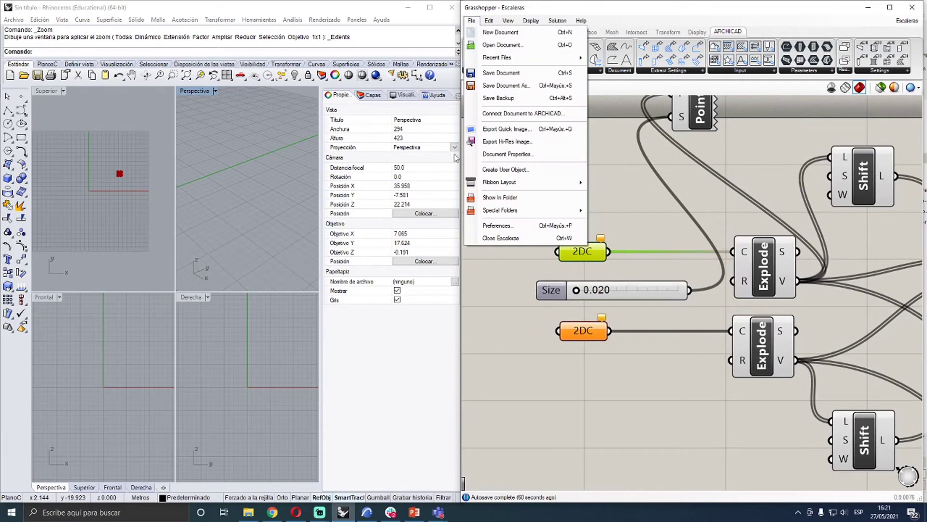
left_click(526, 113)
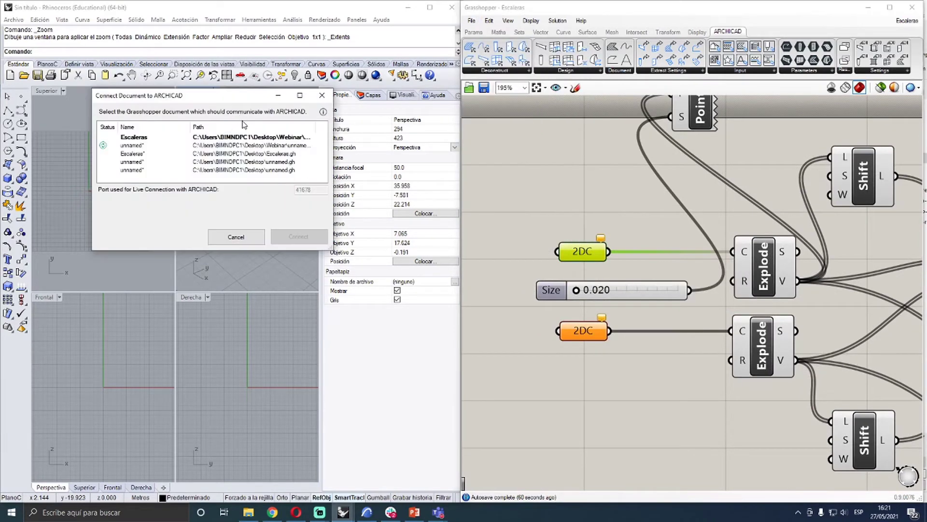
left_click(267, 137)
left_click(299, 237)
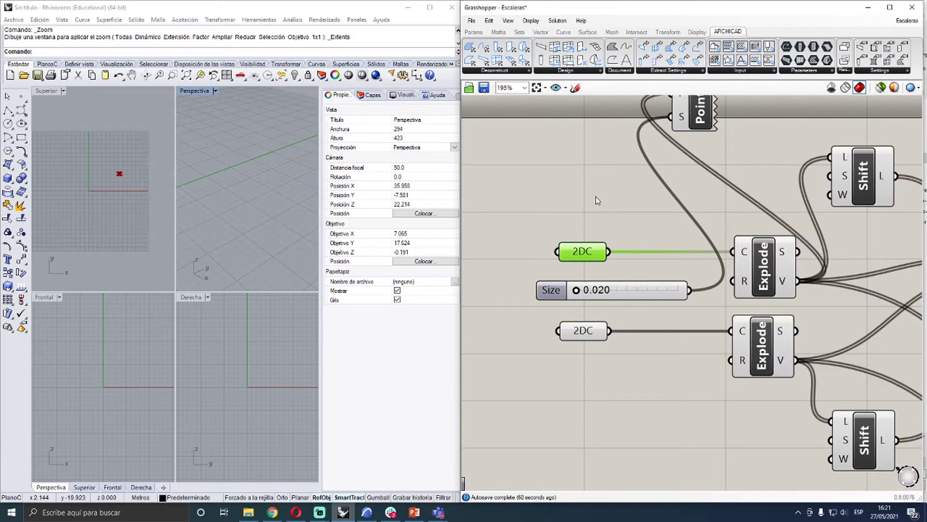
Set the 2DC parameter above the Size slider to the inner stair polyline in ARCHICAD as one 2D curve
left_click(539, 207)
right_click(579, 250)
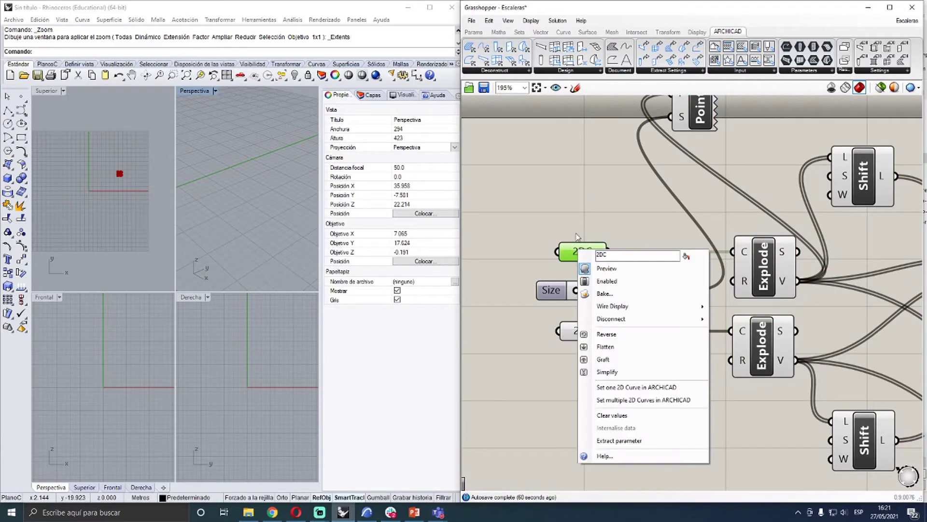
left_click(637, 387)
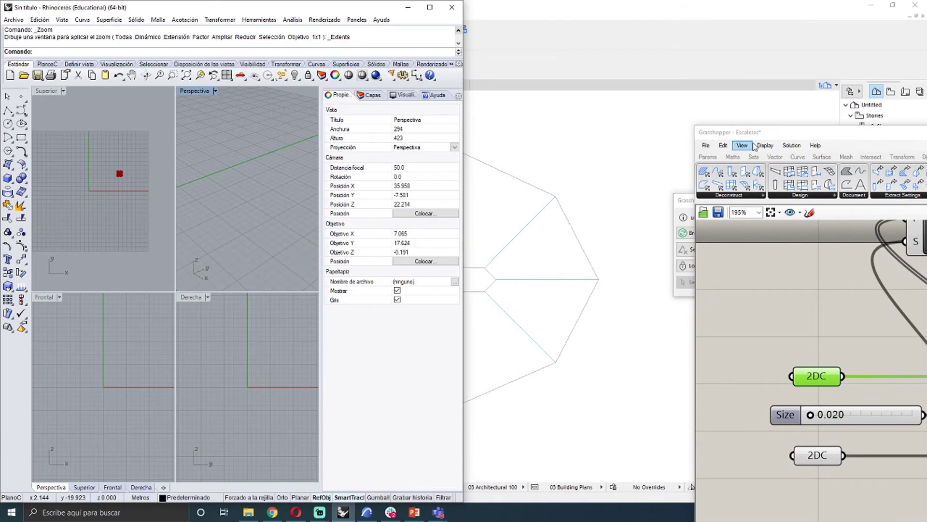
key("super+Left")
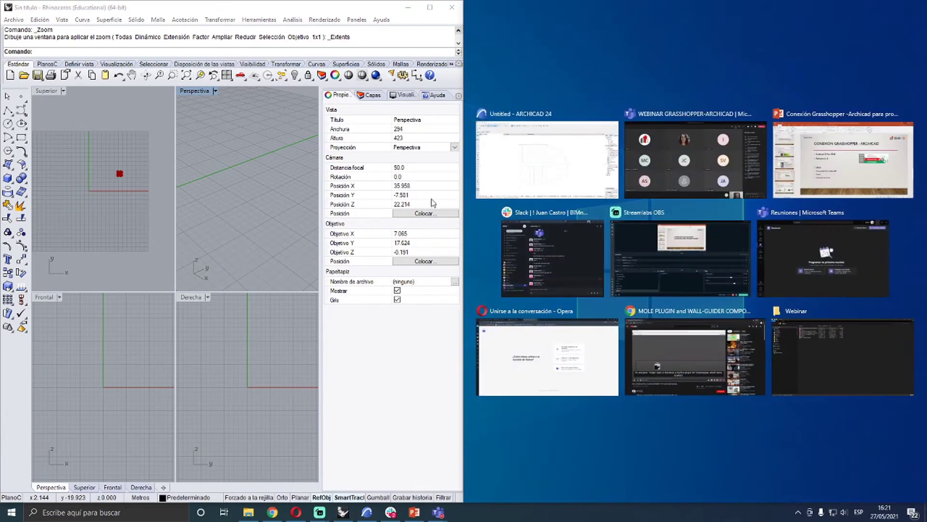
left_click(266, 228)
Set the 2DC parameter below the Size slider to the outer stair polyline in ARCHICAD as one 2D curve
right_click(582, 336)
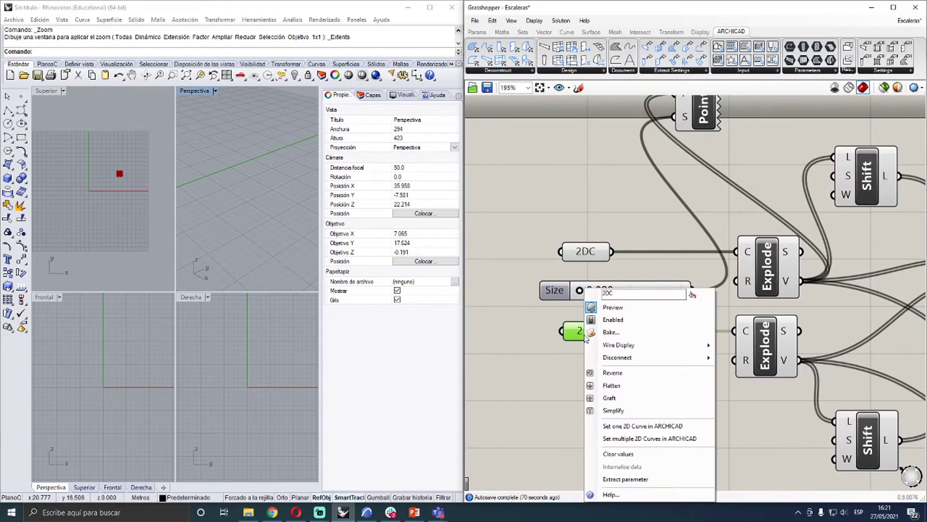
left_click(643, 426)
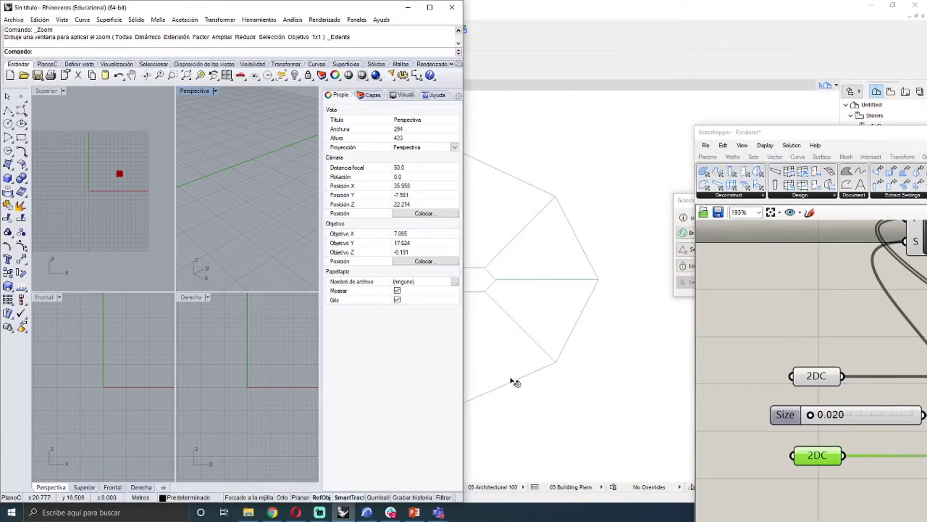
left_click(550, 357)
scroll(497, 338, "down", 3)
scroll(483, 347, "up", 2)
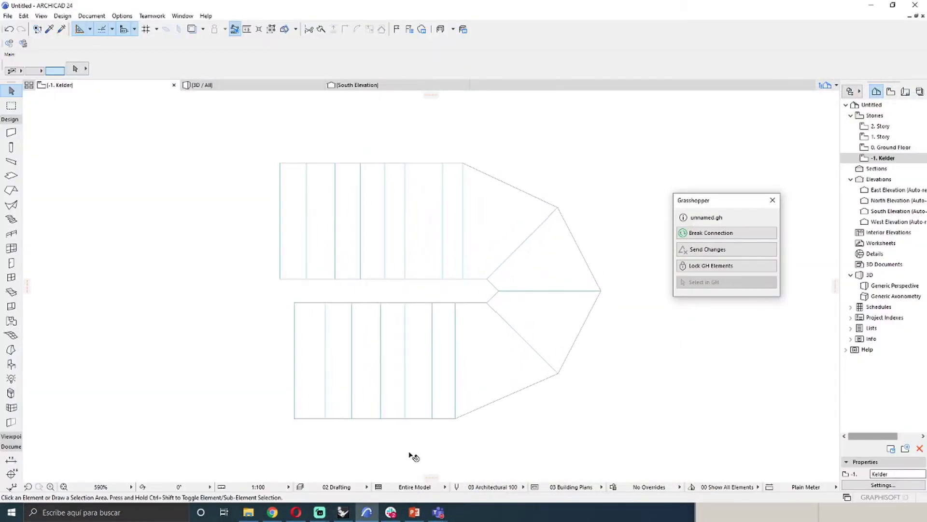
Enclose the stair plan in an all-stories marquee and show only the marquee contents in 3D
left_click(11, 105)
left_click(204, 120)
left_click(634, 450)
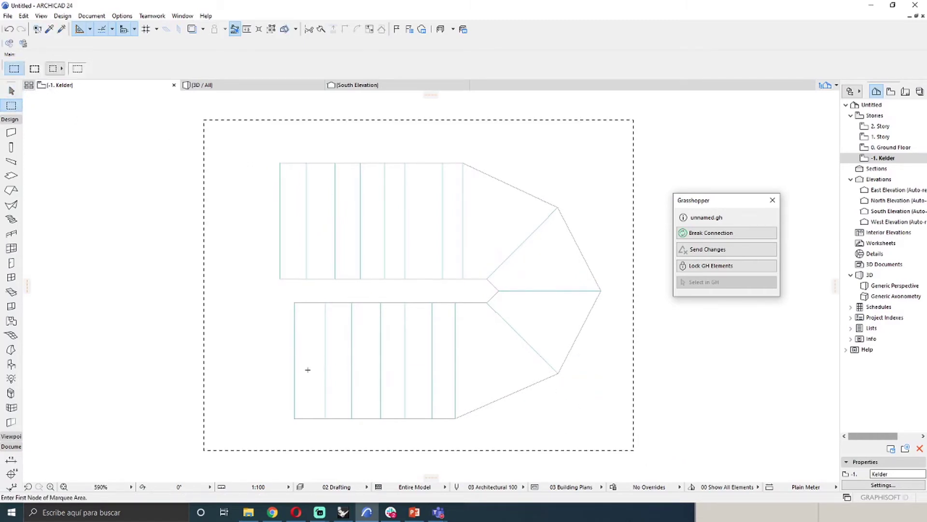
left_click(34, 69)
left_click(220, 138)
left_click(624, 444)
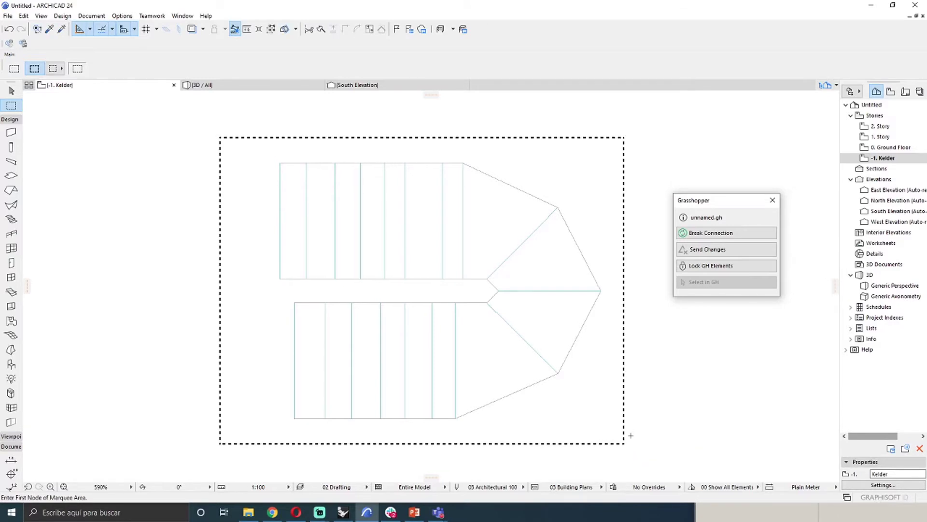
key("F3")
key("F5")
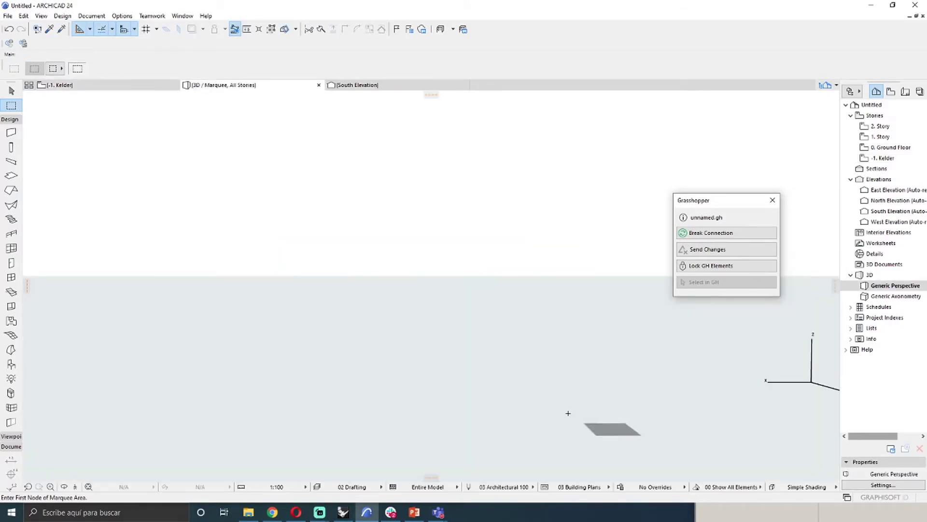
Inspect the generated stair in 3D from the side, from below and from above, including its winder treads
middle_click_drag(404, 328, 347, 355, "shift")
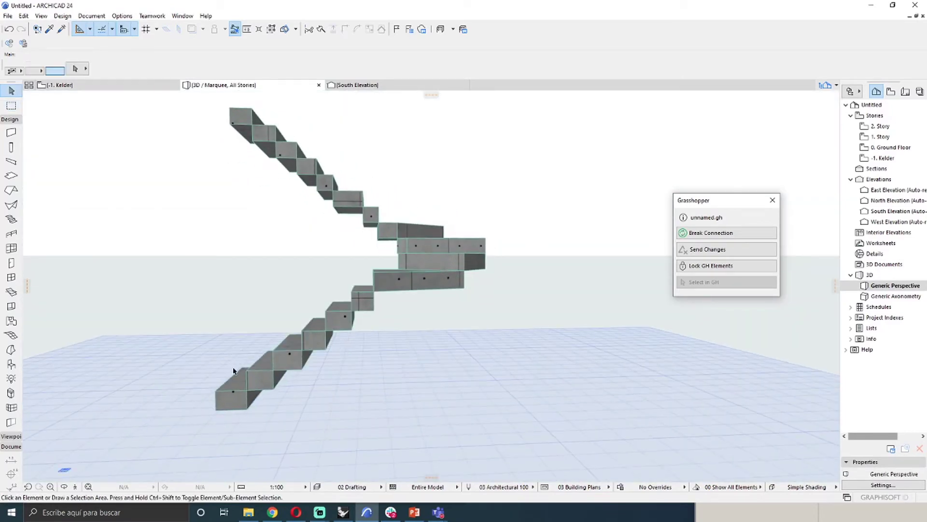
left_click(252, 400, "shift")
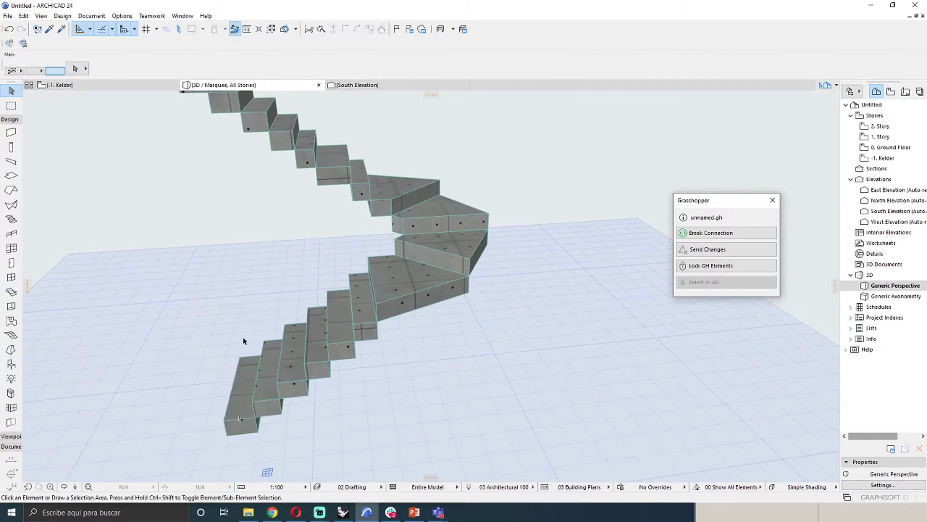
middle_click_drag(298, 361, 265, 364, "shift")
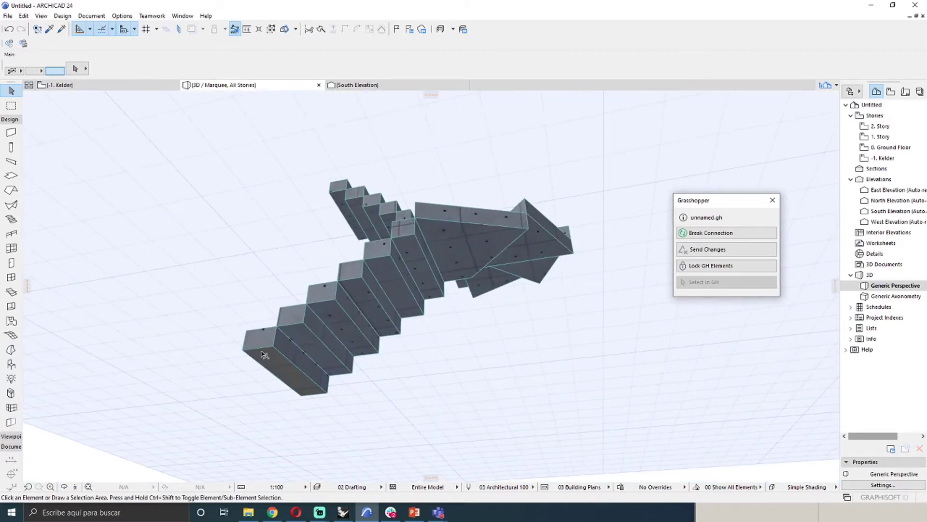
middle_click_drag(350, 229, 494, 339, "shift")
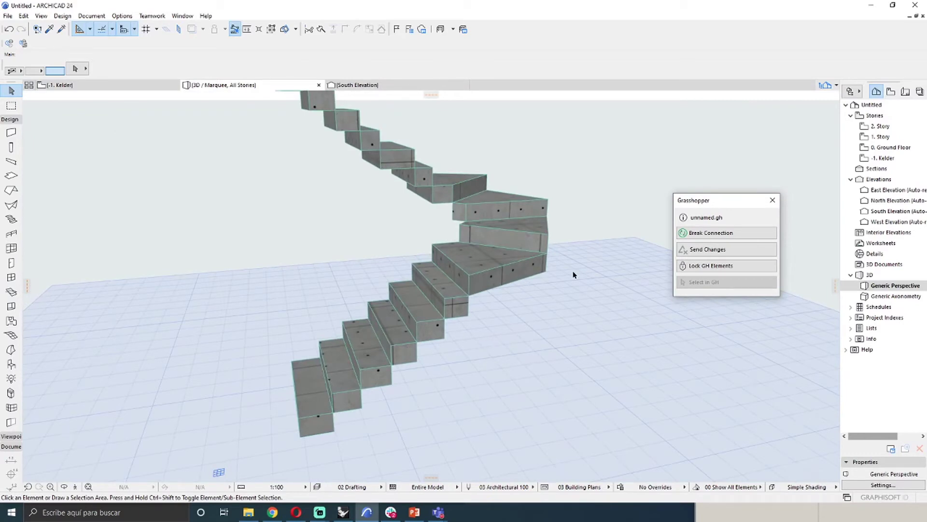
middle_click_drag(556, 344, 386, 379, "shift")
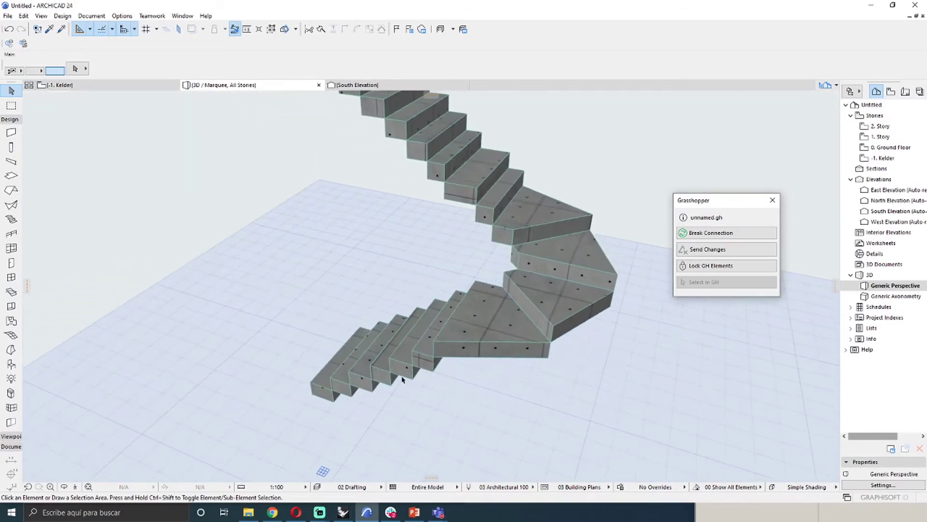
scroll(304, 327, "down", 3)
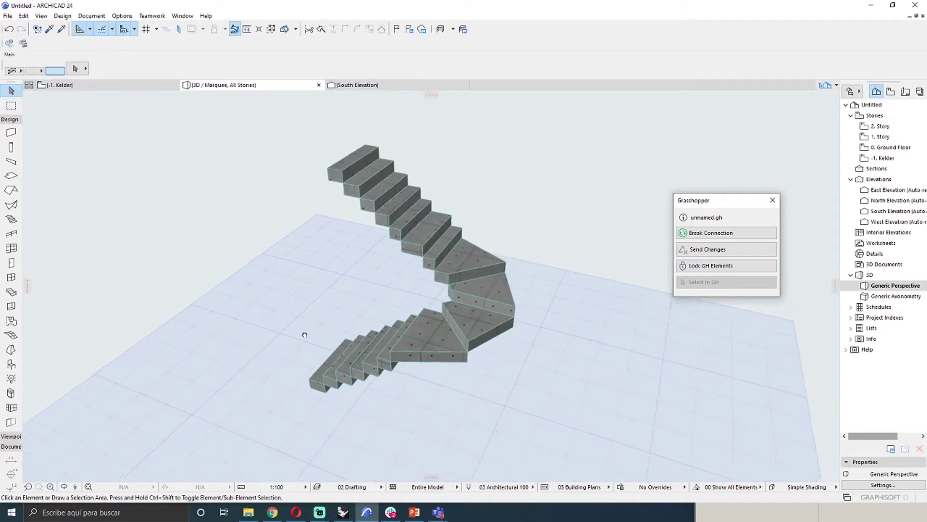
middle_click_drag(353, 332, 371, 308, "shift")
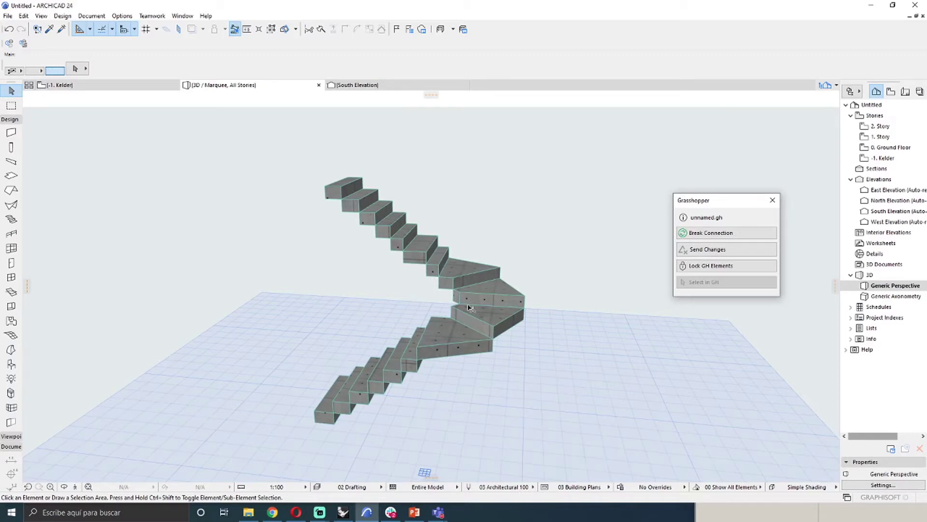
Tile the Rhino window and the ARCHICAD 3D window side by side
left_click(343, 512)
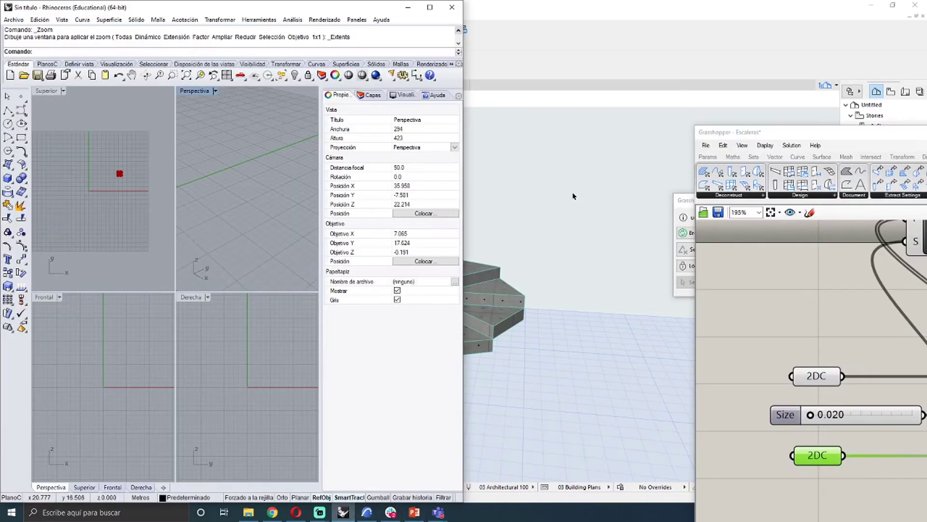
key("super+Left")
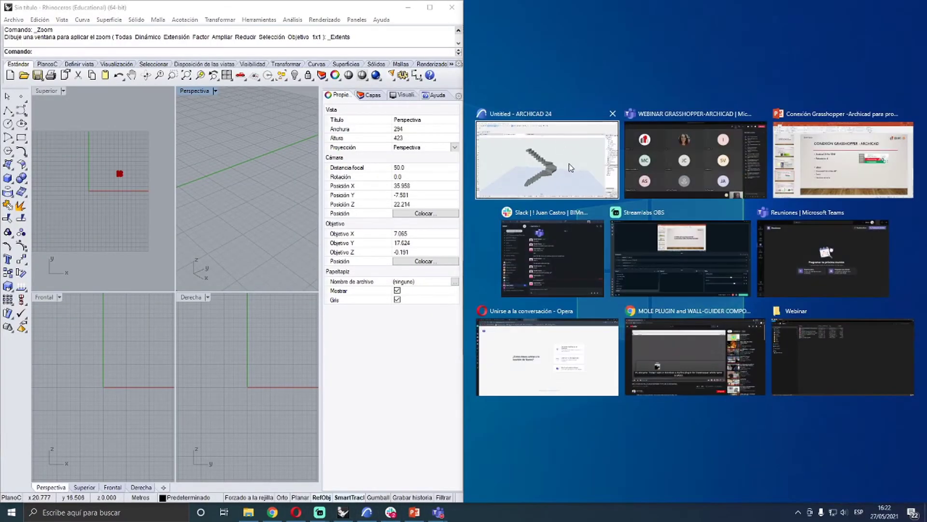
left_click(569, 163)
key("alt+Tab")
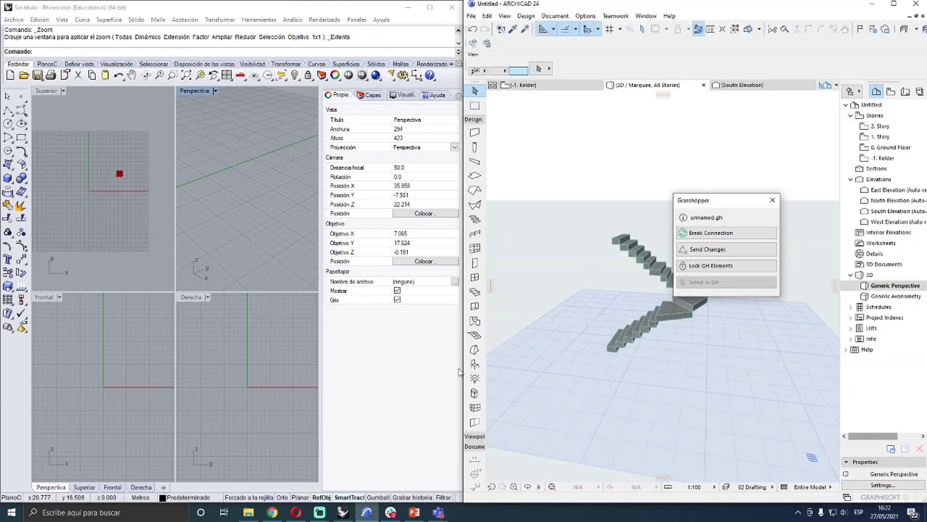
Switch to Grasshopper and set the Altura slider of the Escaleras definition to 5.000
left_click(317, 357)
scroll(725, 290, "up", 5)
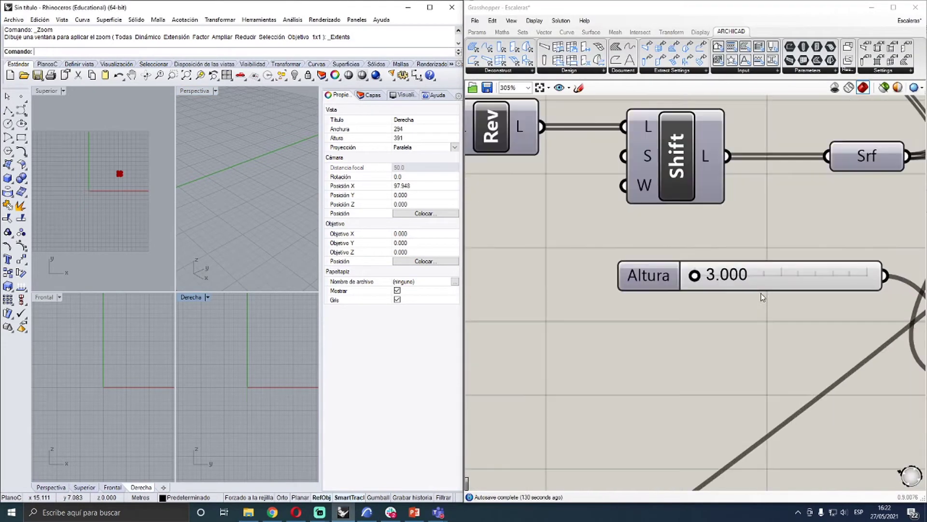
left_click_drag(696, 276, 719, 286)
double_click(719, 286)
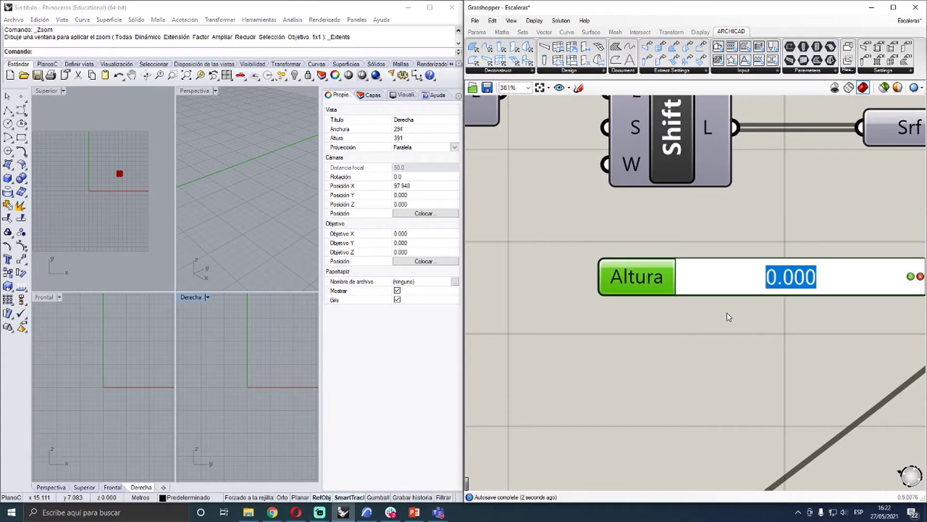
type("5")
left_click(911, 276)
scroll(606, 303, "down", 4)
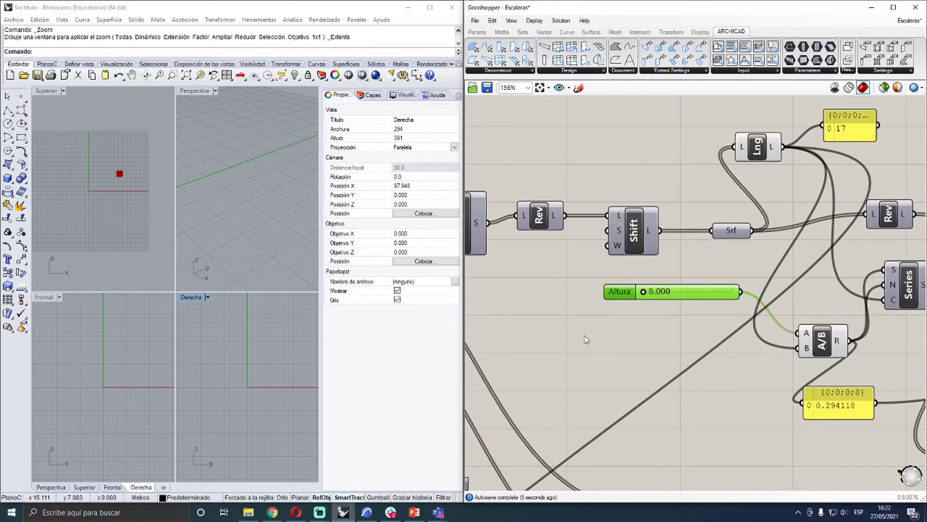
Switch to ARCHICAD, move the Grasshopper connection palette clear of the stair and inspect the stair in 3D
left_click(366, 512)
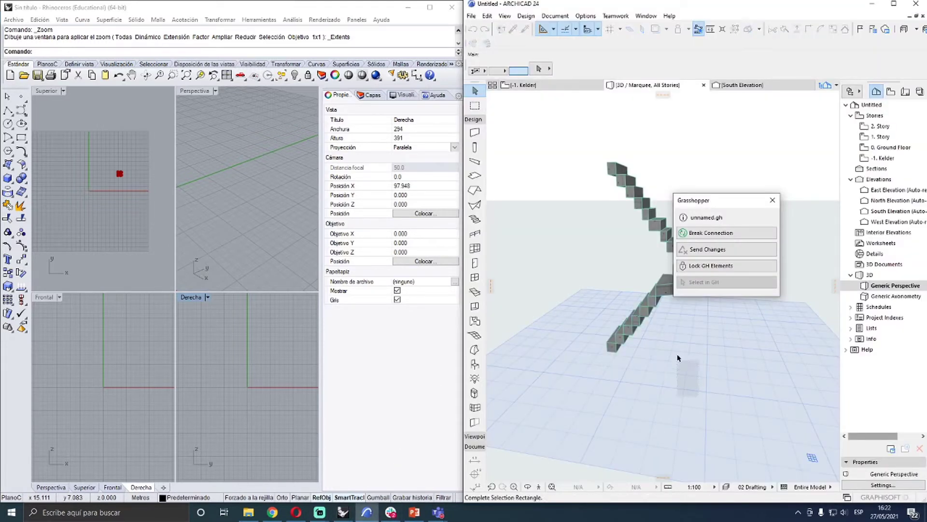
left_click_drag(724, 200, 761, 342)
right_click(577, 435)
left_click(596, 433)
left_click_drag(623, 401, 670, 368)
Review the Escaleras definition in Grasshopper, from the curve inputs and Altura slider through to the Series, Move and Slab components
left_click(344, 513)
scroll(619, 405, "down", 4)
scroll(619, 405, "up", 6)
scroll(619, 406, "down", 3)
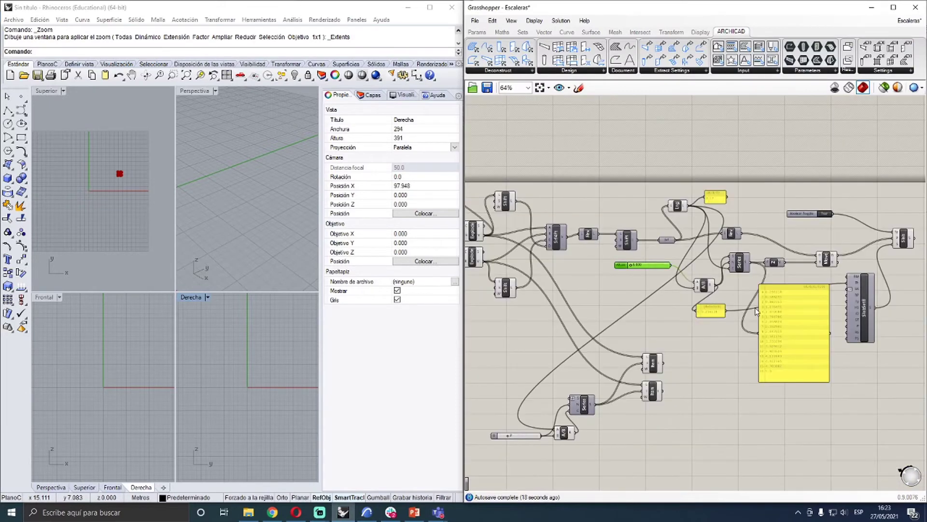
scroll(840, 246, "up", 4)
scroll(742, 259, "down", 4)
scroll(821, 372, "down", 2)
scroll(851, 371, "up", 2)
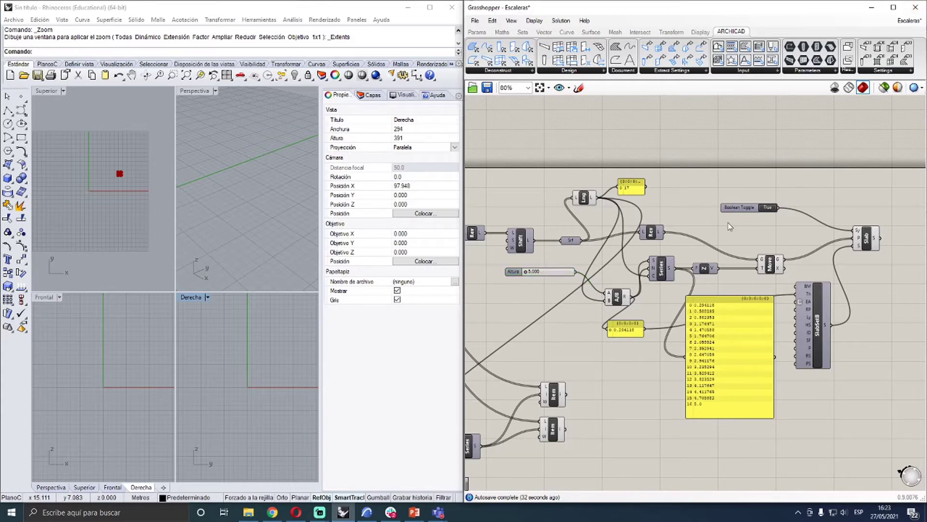
scroll(715, 221, "down", 4)
scroll(592, 271, "up", 1)
right_click_drag(613, 259, 645, 284)
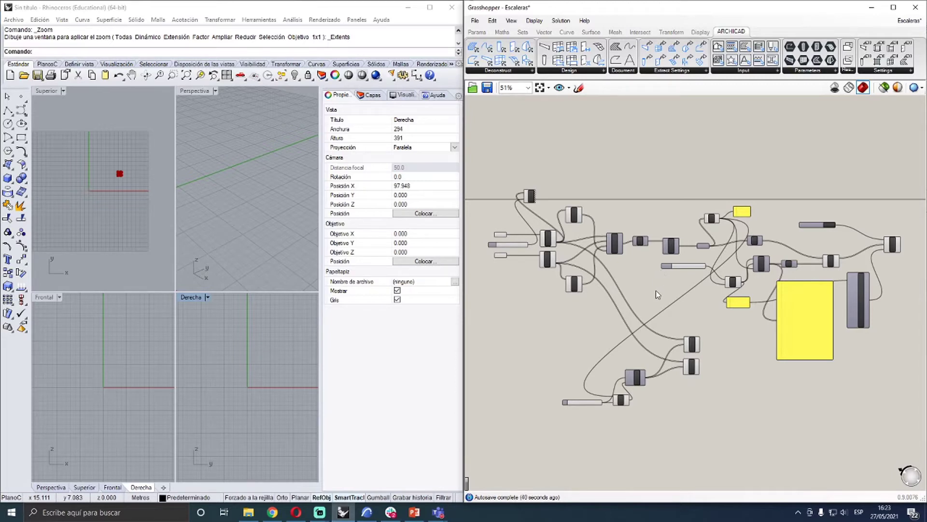
scroll(656, 291, "up", 3)
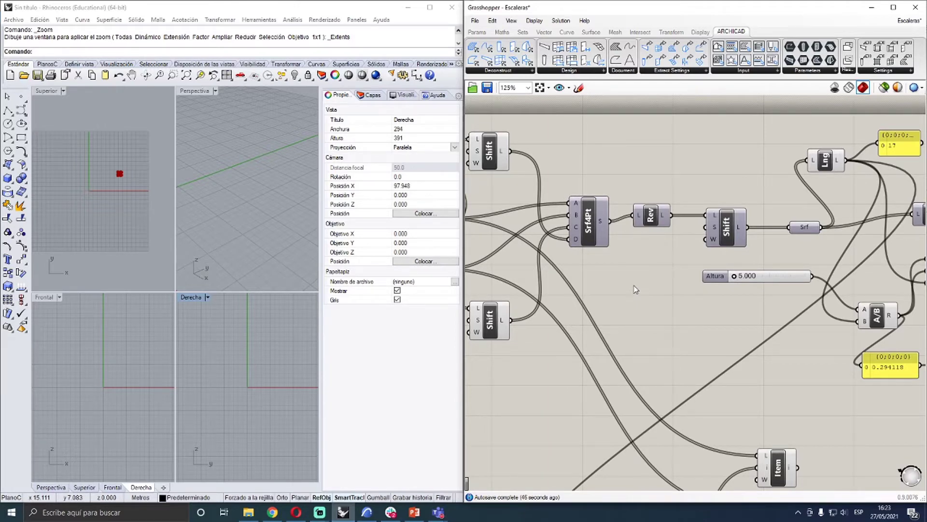
scroll(641, 291, "down", 3)
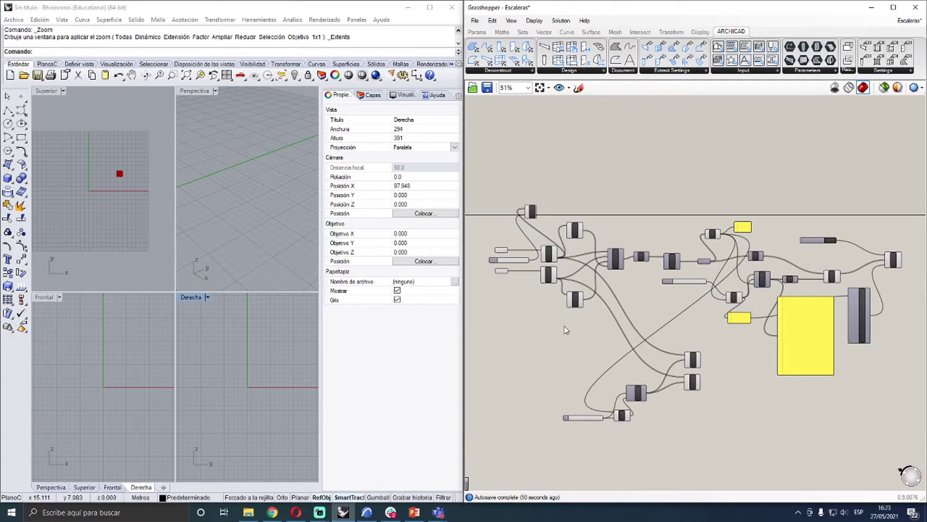
left_click(475, 21)
left_click(507, 44)
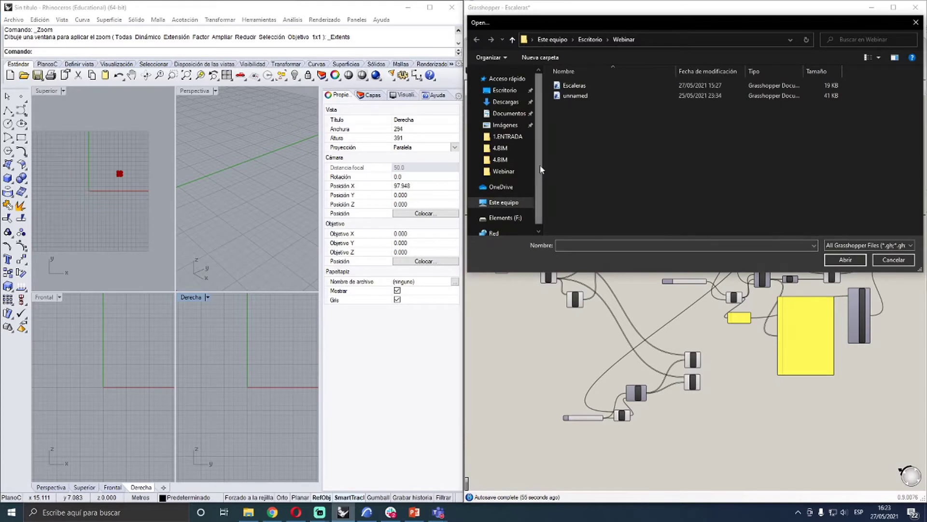
scroll(532, 184, "down", 1)
left_click(505, 198)
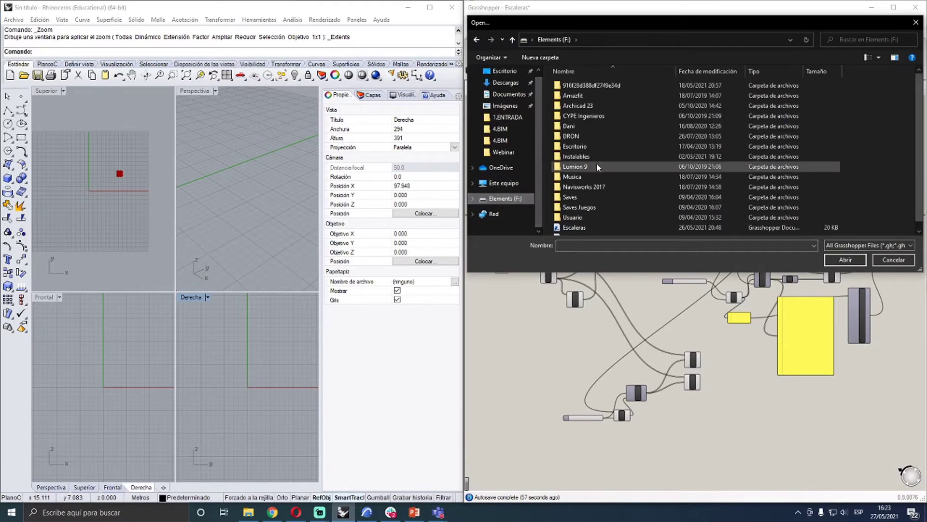
double_click(571, 216)
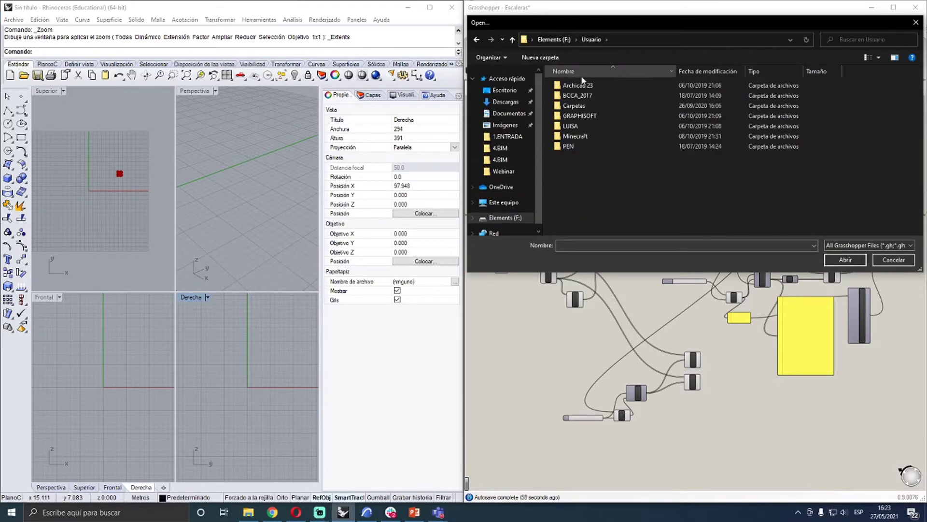
double_click(634, 86)
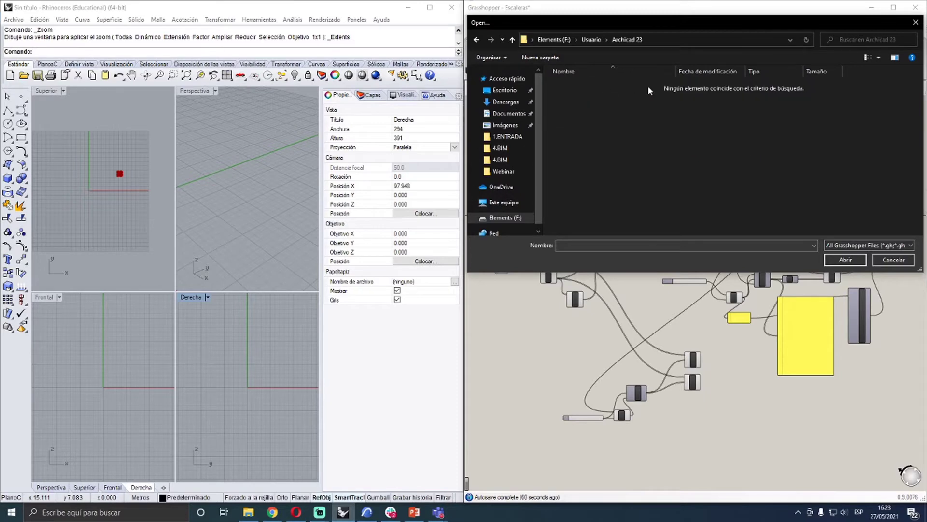
left_click(591, 39)
left_click(556, 39)
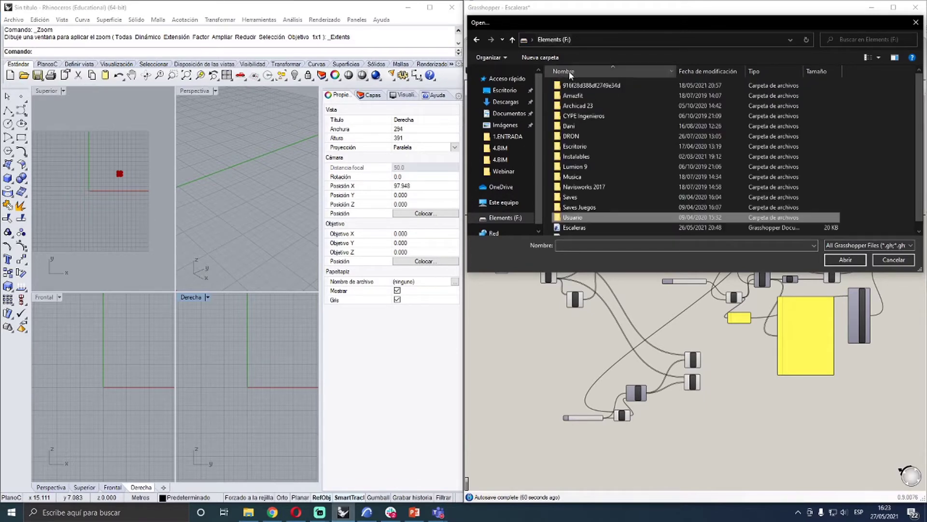
left_click(916, 22)
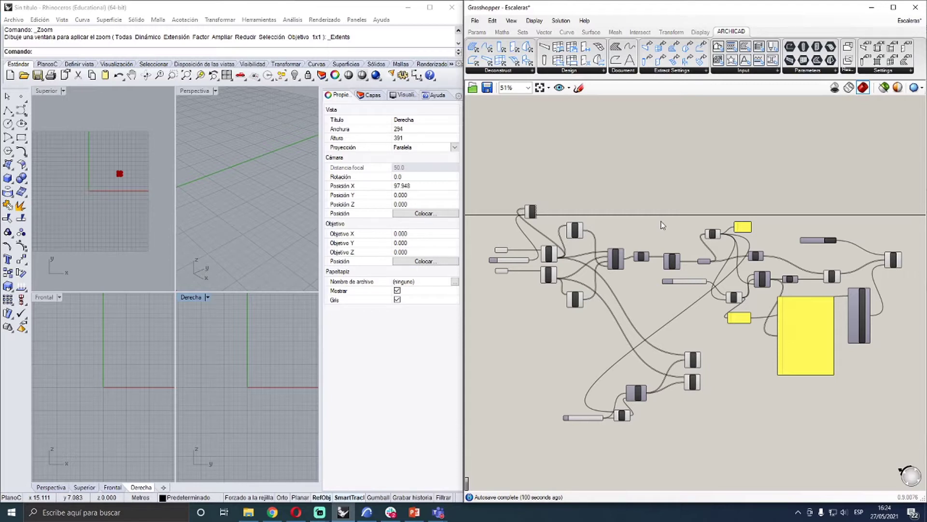
Switch to the Webinar folder in File Explorer and play the file Vídeo escalera de caracol
scroll(476, 248, "up", 5)
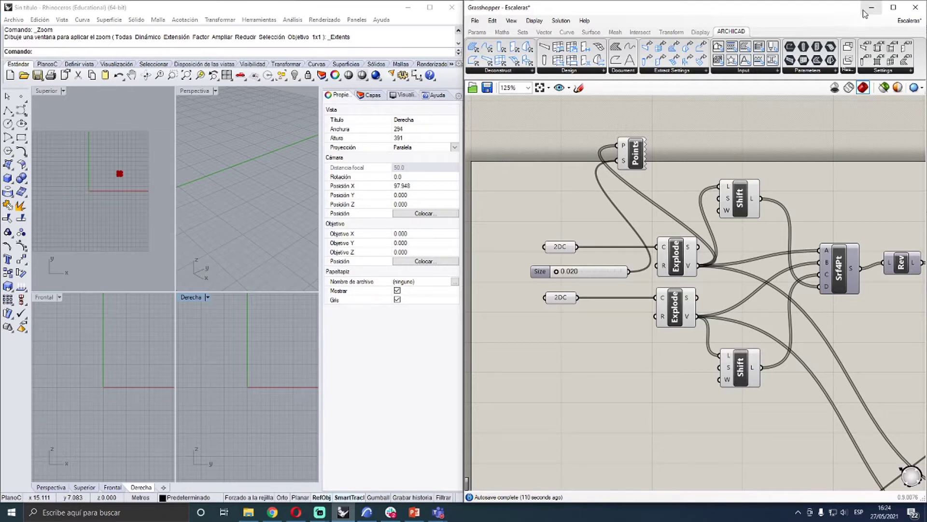
left_click(248, 512)
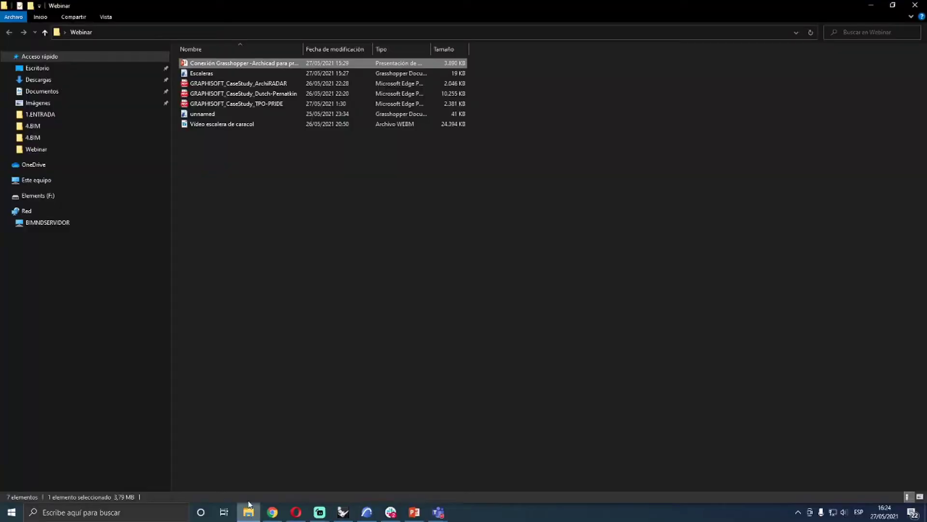
double_click(254, 125)
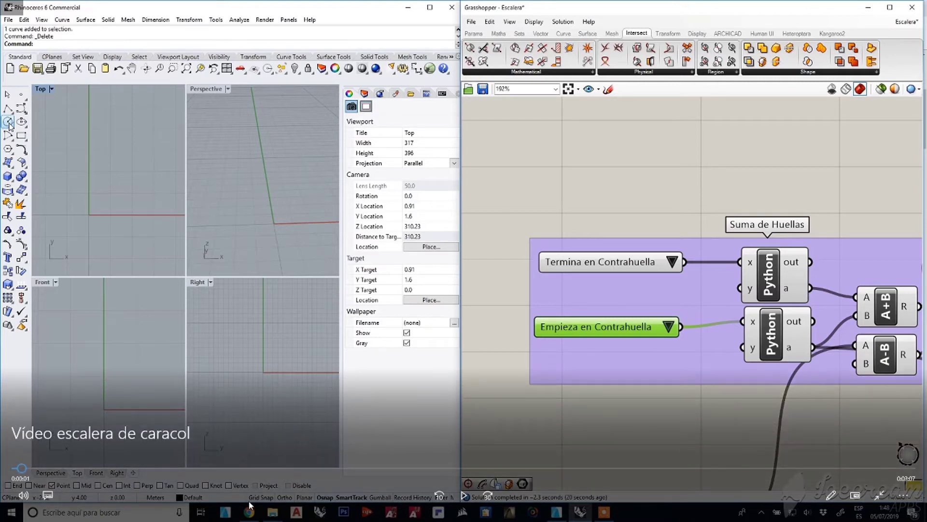
Draw a circle centred on the origin in Rhino's Top viewport as the spiral stair's base curve
left_click(8, 122)
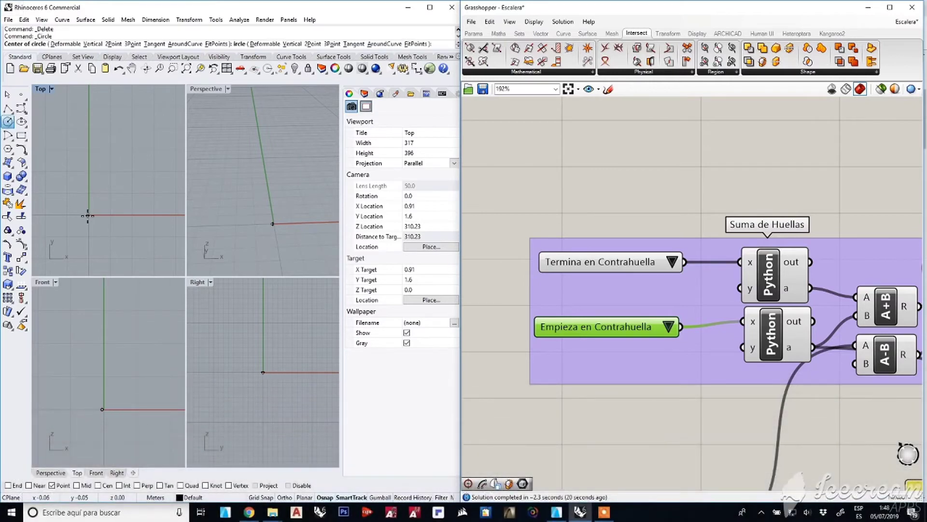
left_click(90, 214)
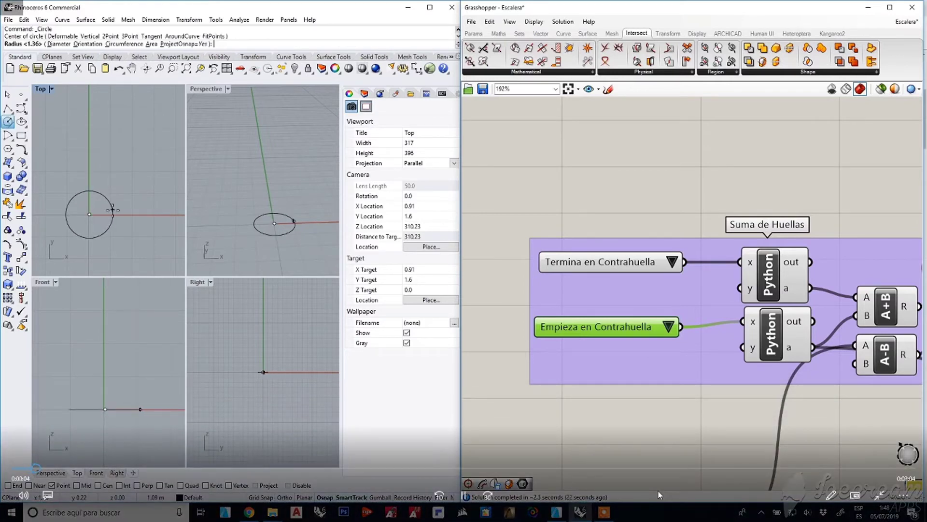
left_click(122, 214)
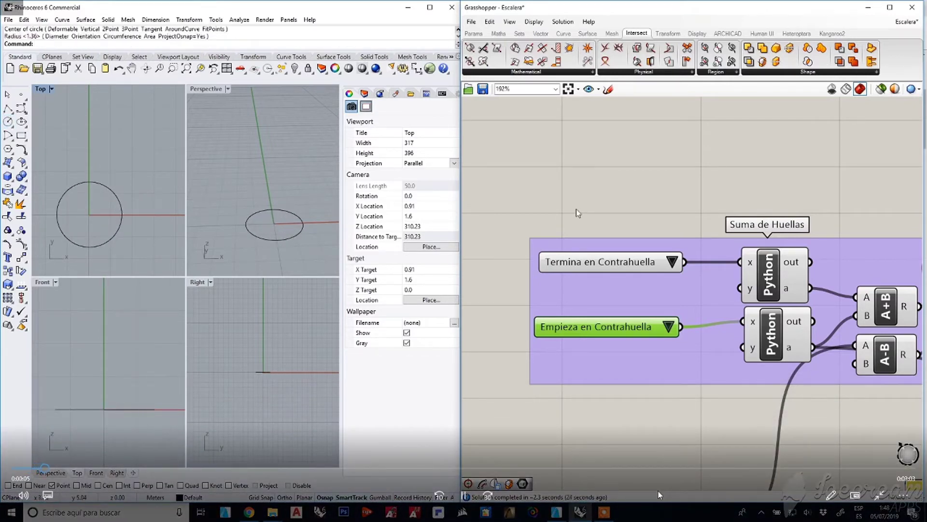
Set the Crv parameter in the Points in Curve group to the circle drawn in Rhino as one curve
key("ctrl+1")
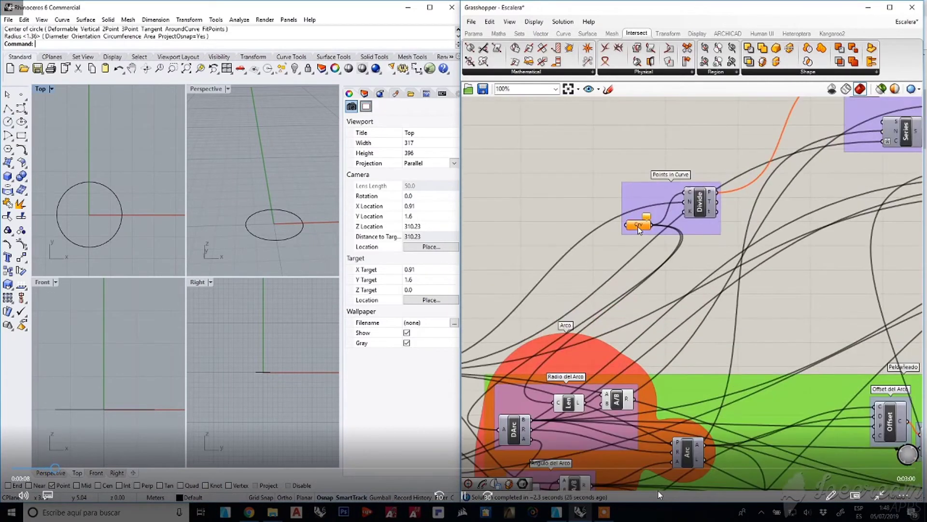
right_click(638, 227)
left_click(672, 373)
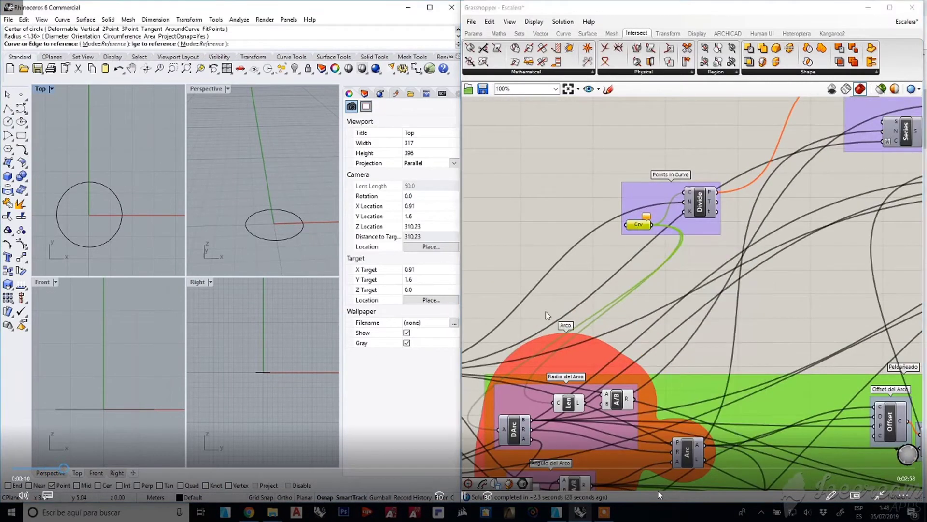
left_click(113, 193)
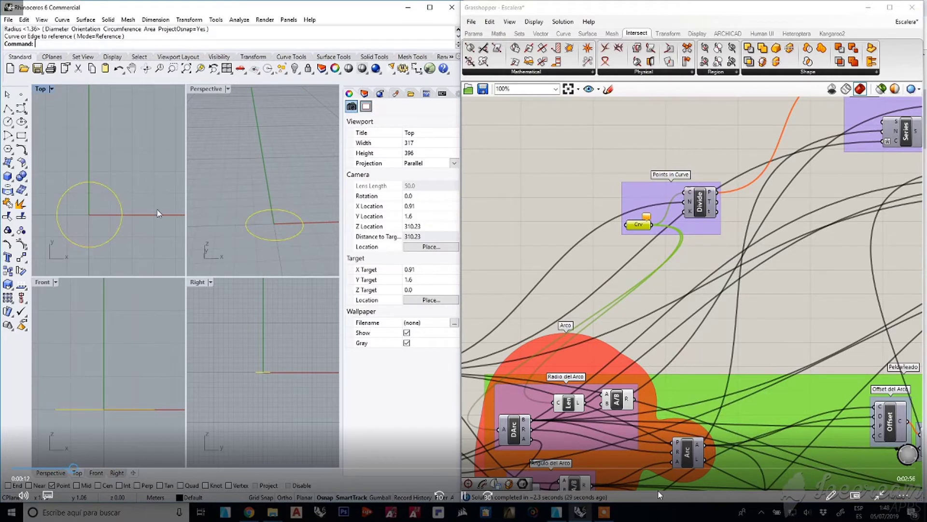
Inspect the generated spiral stair in the Perspective viewport from several angles, ending close to its lowest steps
right_click(269, 206)
scroll(271, 206, "up", 2)
right_click_drag(269, 207, 268, 179)
scroll(546, 240, "down", 5)
scroll(546, 240, "up", 7)
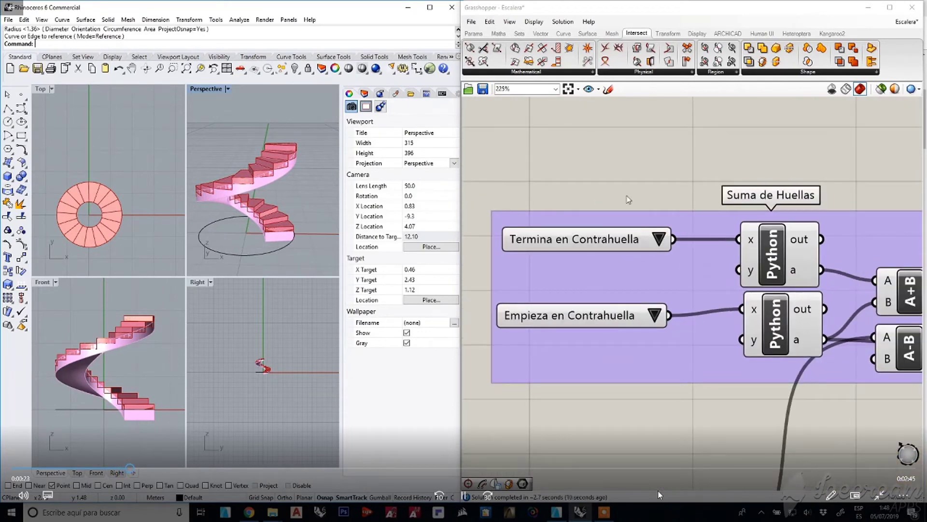
right_click_drag(308, 234, 277, 241)
scroll(271, 251, "up", 5)
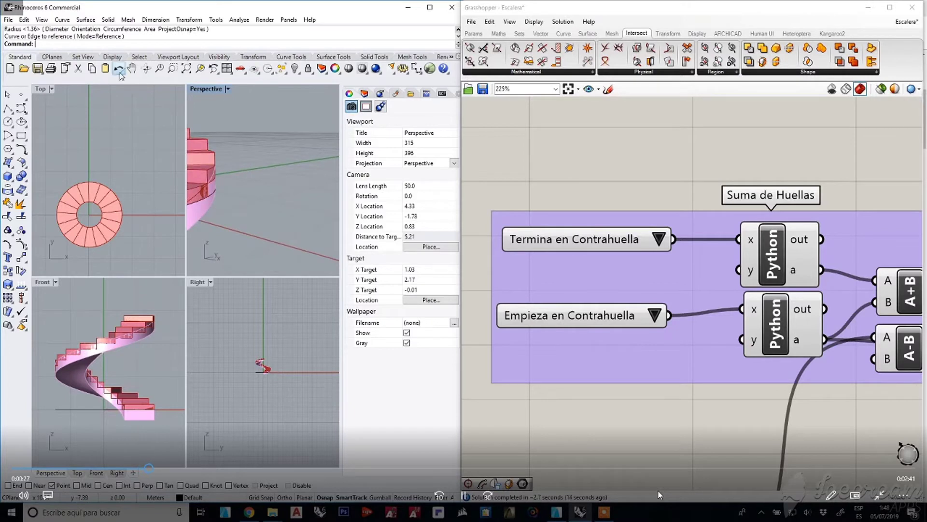
left_click(131, 68)
left_click_drag(201, 200, 294, 220)
right_click_drag(294, 220, 224, 218)
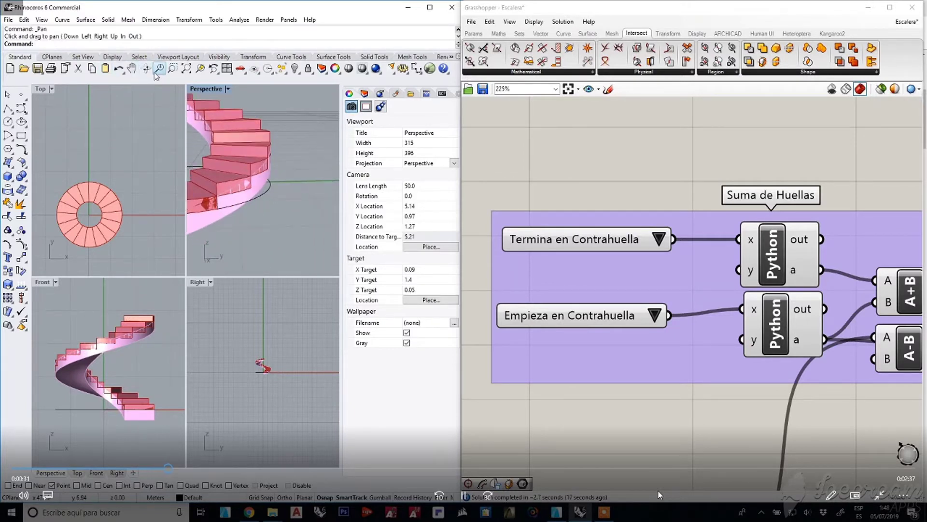
left_click(131, 68)
left_click_drag(242, 236, 281, 243)
key("Escape")
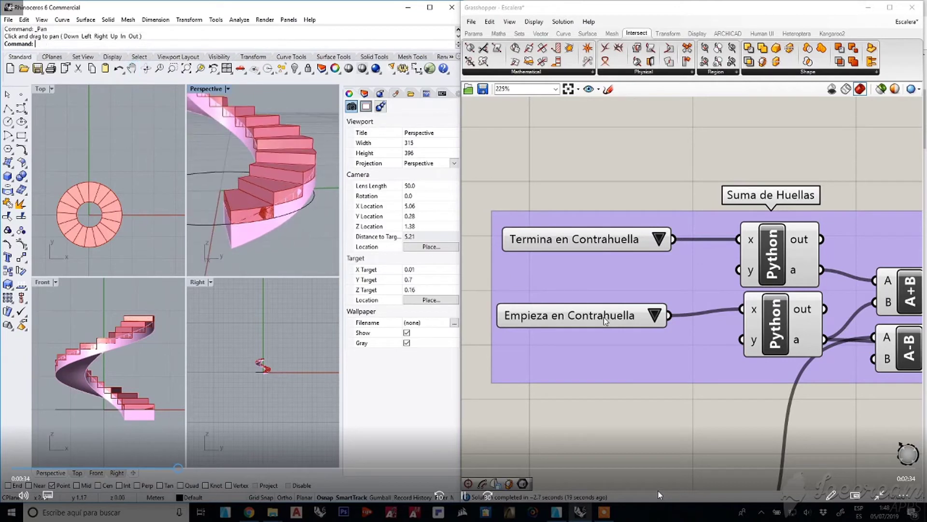
Try the start option Empieza en Huella in the Suma de Huellas group and return it to Empieza en Contrahuella
left_click(655, 316)
left_click(295, 222)
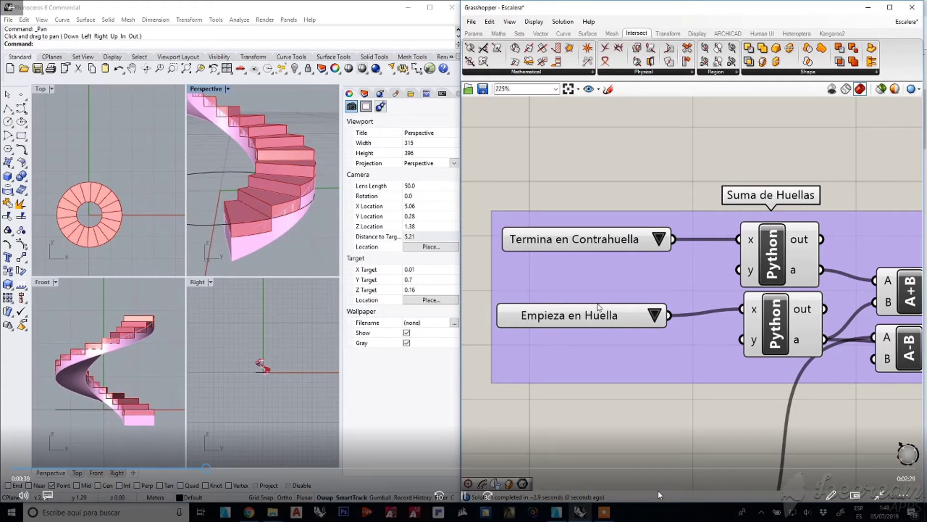
left_click(661, 319)
left_click(688, 333)
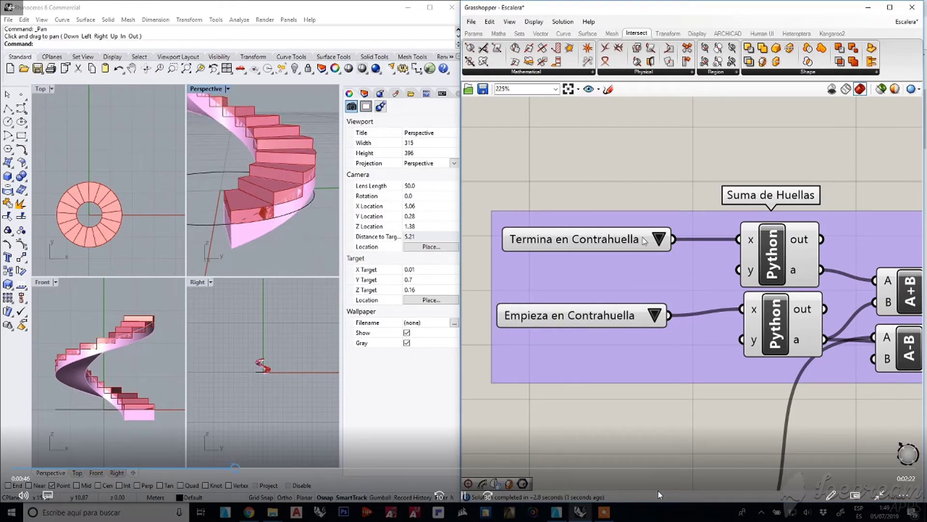
Examine the upper end of the spiral stair closely in the Perspective and Front viewports
right_click_drag(256, 106, 287, 198, "shift")
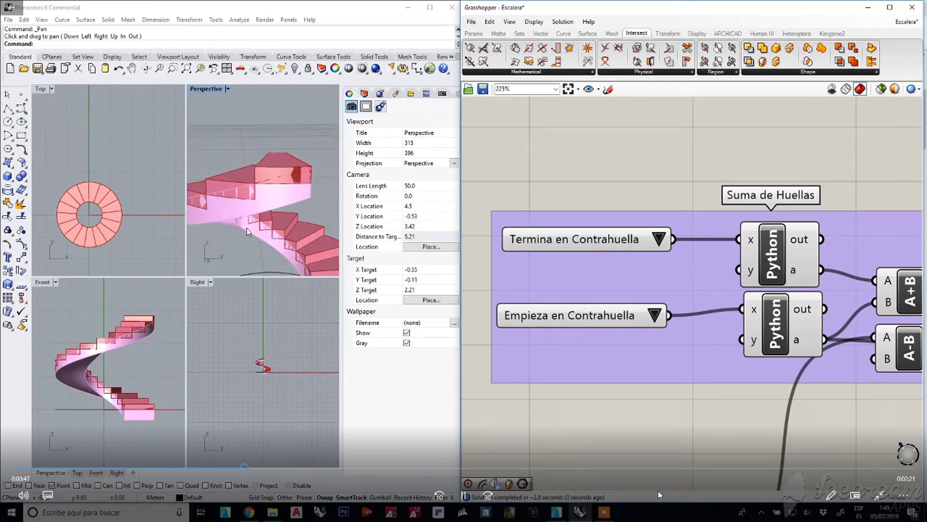
scroll(127, 333, "up", 8)
right_click_drag(124, 317, 140, 324)
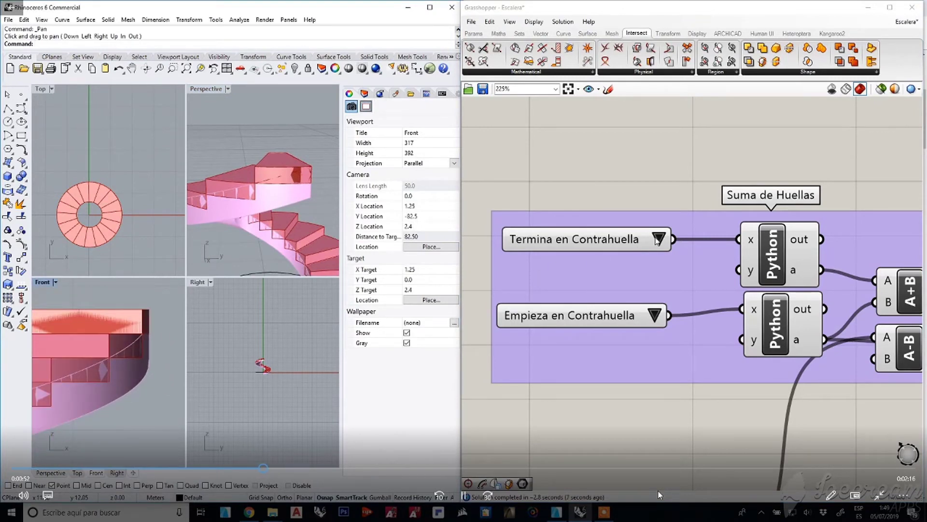
Try the end option Termina en Huella in the Suma de Huellas group and return it to Termina en Contrahuella
left_click(657, 240)
left_click(686, 251)
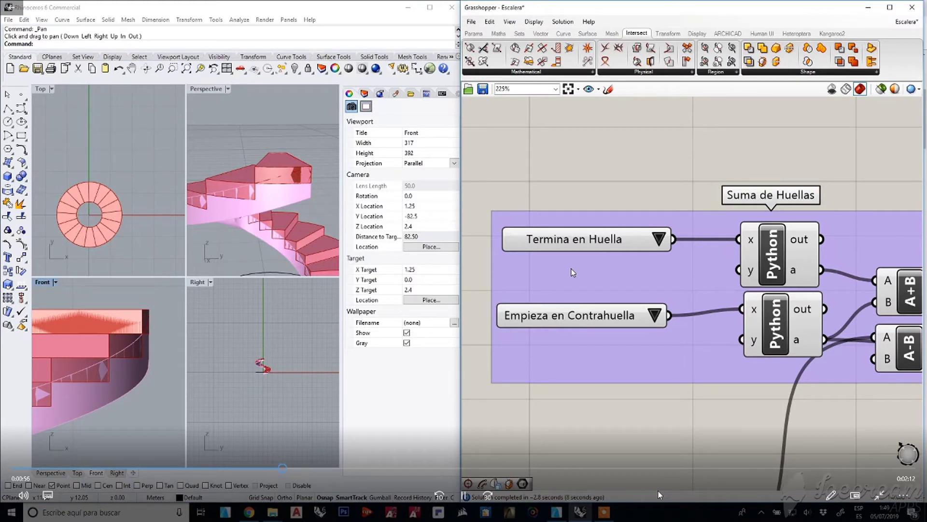
left_click(668, 243)
left_click(672, 246)
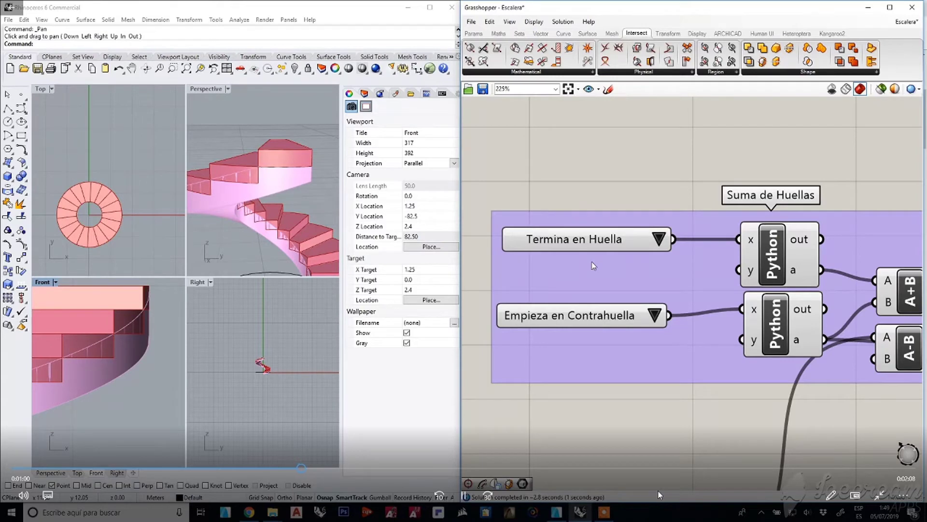
left_click(595, 237)
Examine the Altura and Nº de Peldaños sliders and the Control de Contrahuella Python check, and skip ahead in the recorded video
scroll(657, 318, "down", 5)
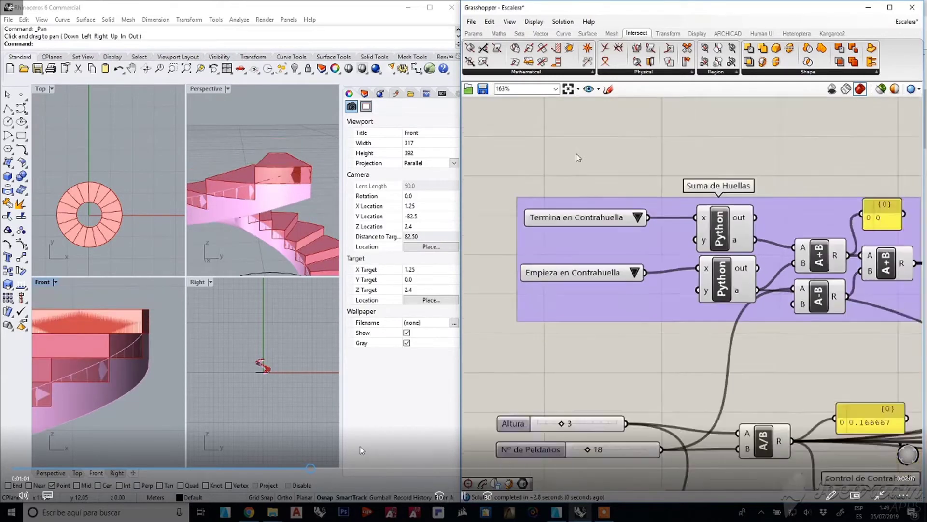
scroll(657, 318, "up", 5)
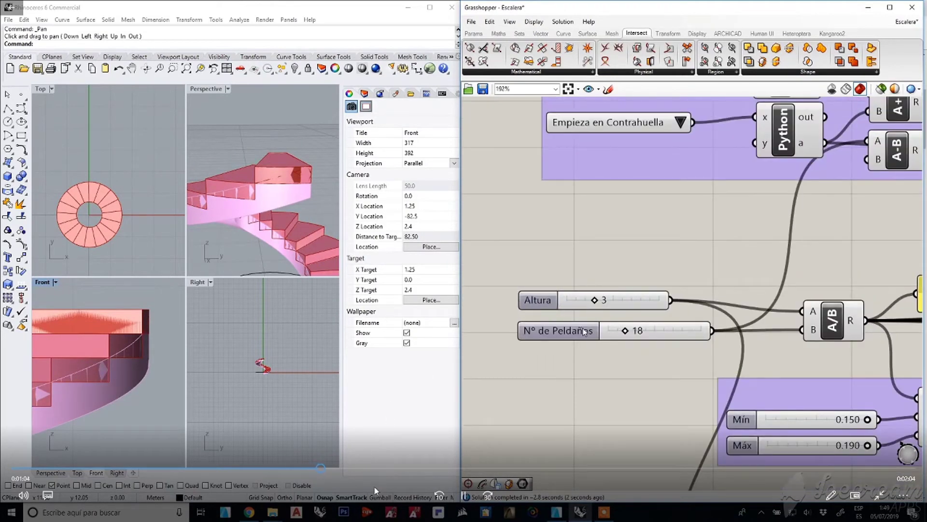
right_click_drag(870, 344, 643, 292)
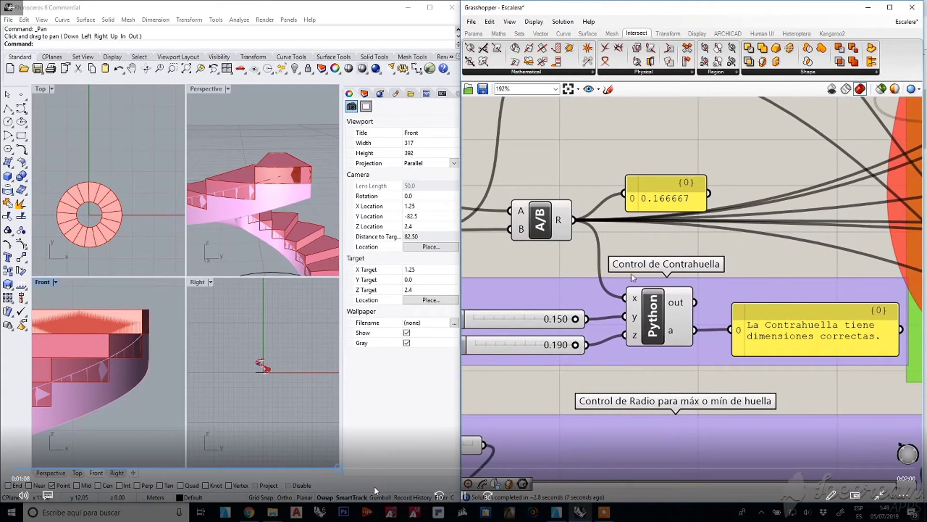
right_click_drag(748, 294, 763, 281)
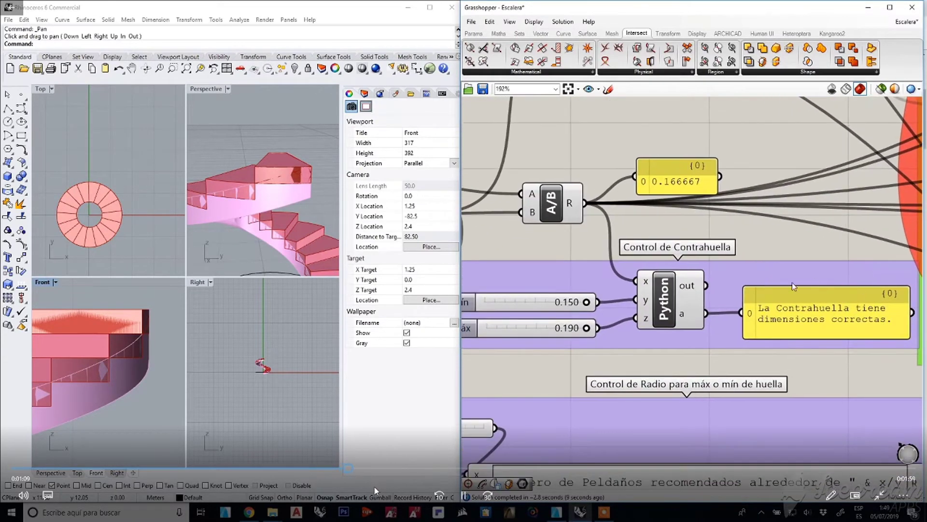
double_click(674, 308)
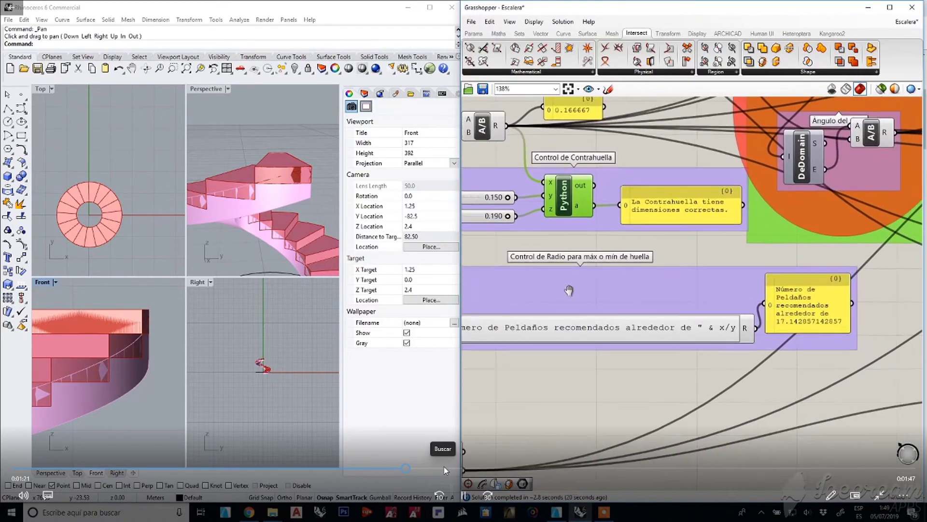
left_click(445, 468)
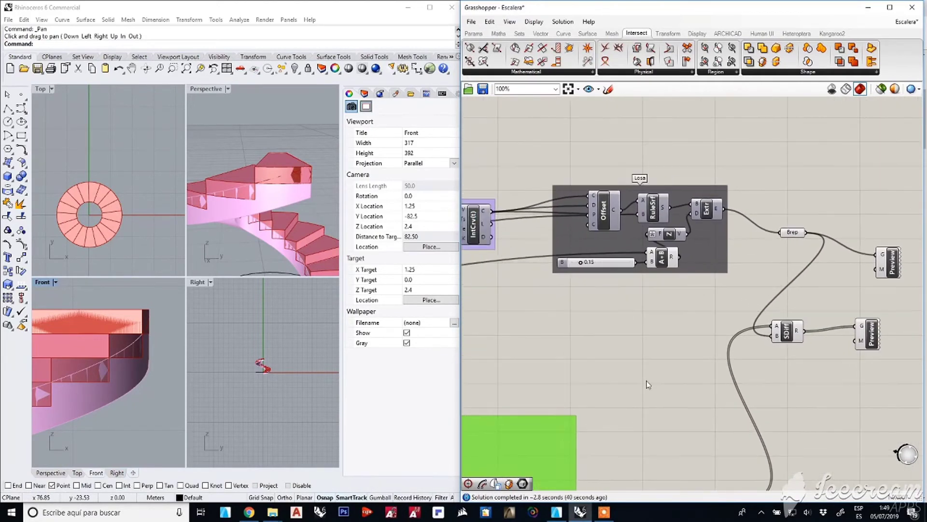
right_click_drag(741, 336, 647, 327)
left_click(805, 241)
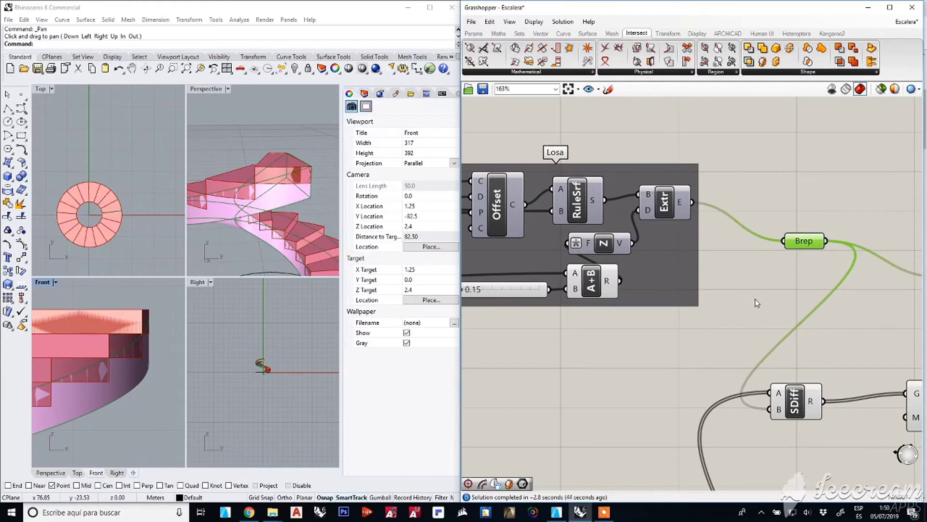
left_click(595, 445)
scroll(550, 357, "down", 4)
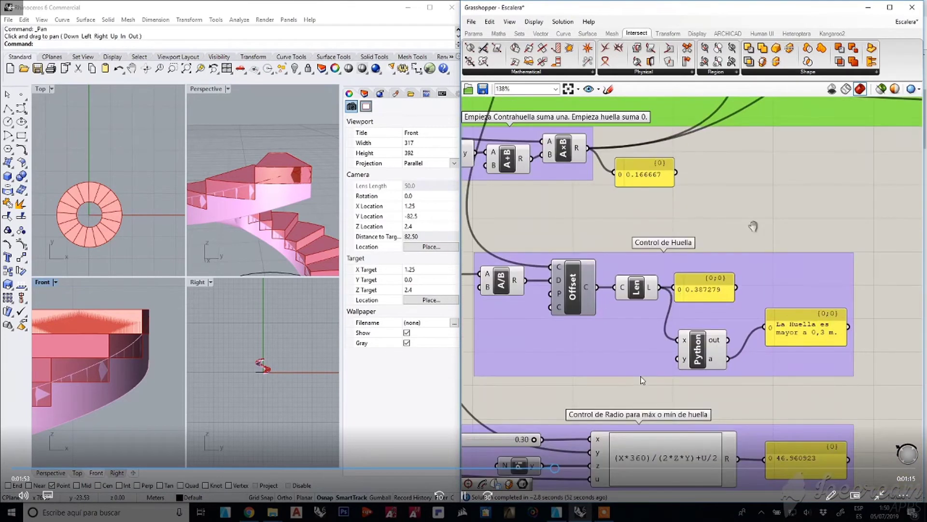
Skip ahead twice in the spiral staircase video, then leave full screen and close the video player
left_click(630, 467)
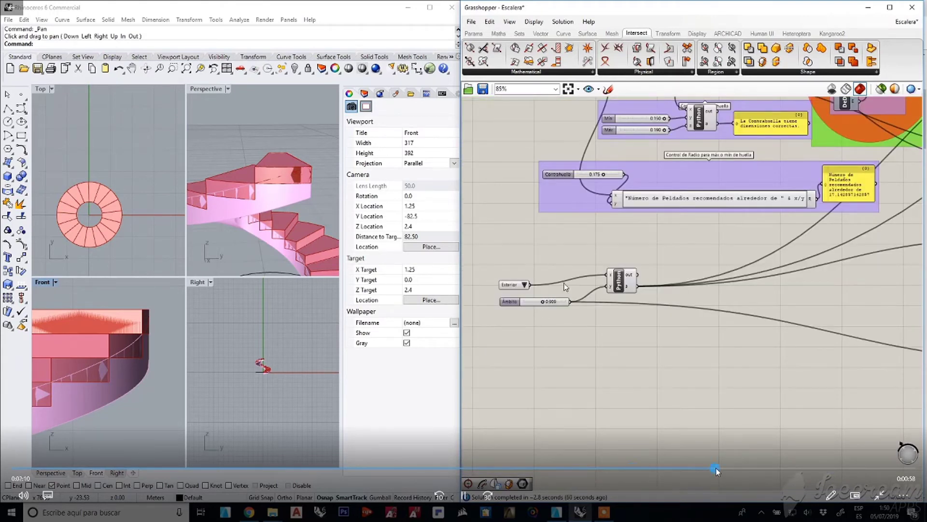
left_click(716, 467)
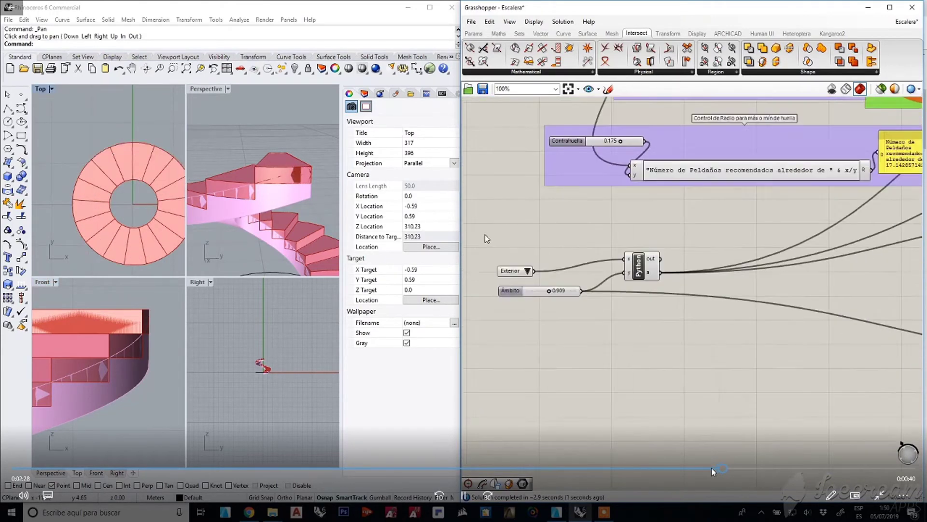
mouse_move(869, 493)
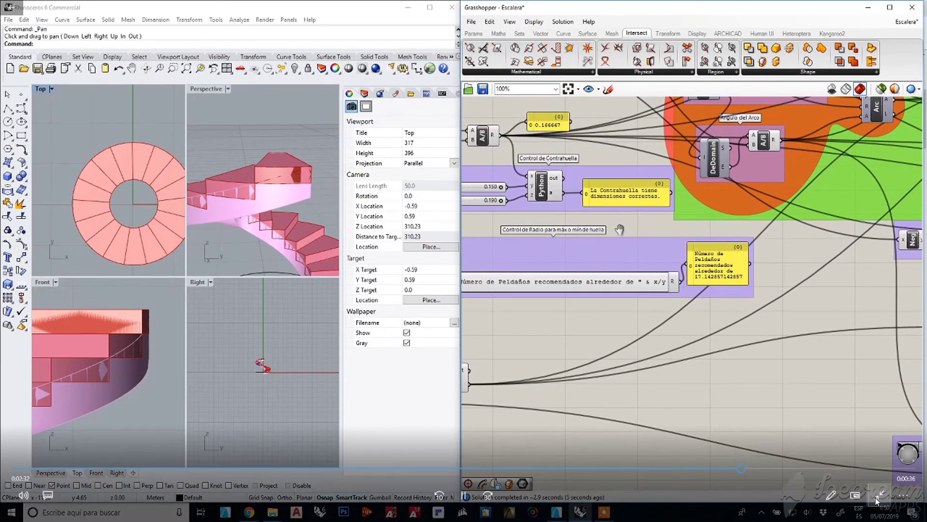
left_click(878, 493)
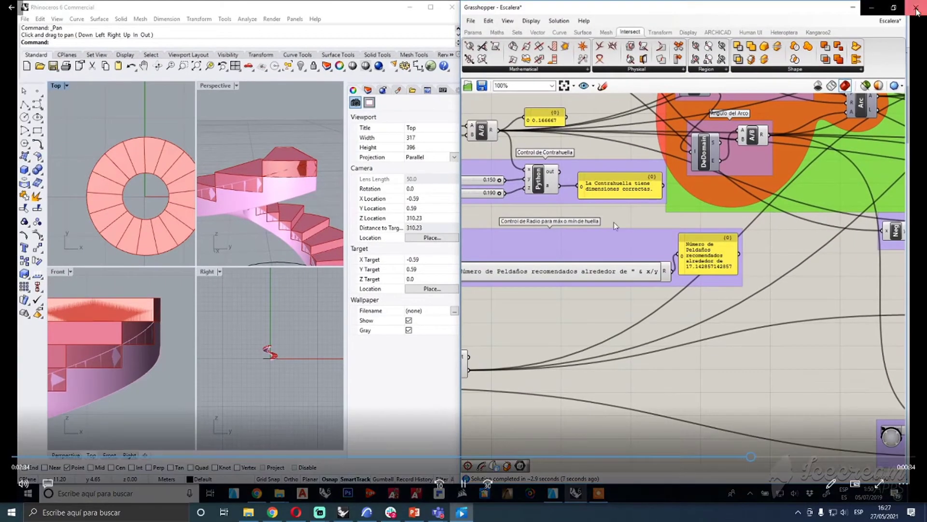
left_click(916, 8)
left_click_drag(275, 352, 606, 230)
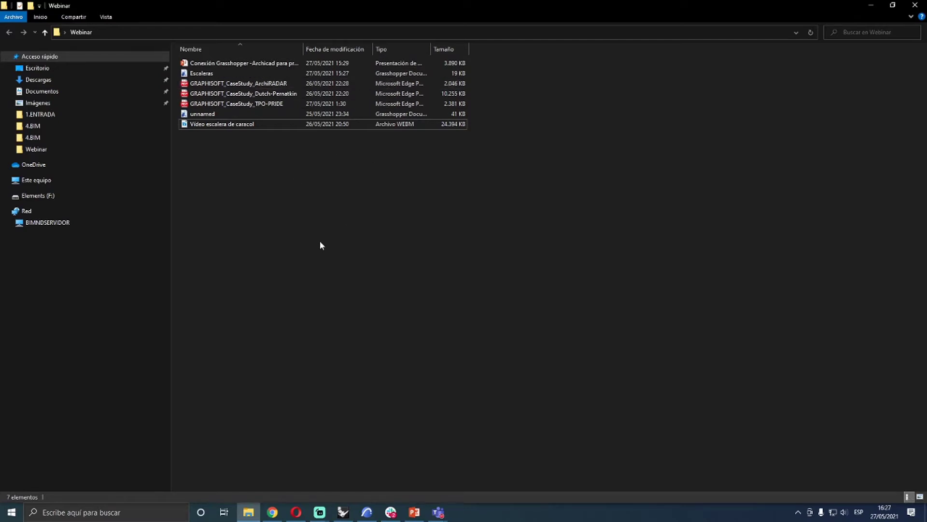
Open GRAPHISOFT_CaseStudy_TPO-PRIDE from the Webinar folder and examine its cover page, including the project data and software used
left_click(265, 107)
double_click(264, 107)
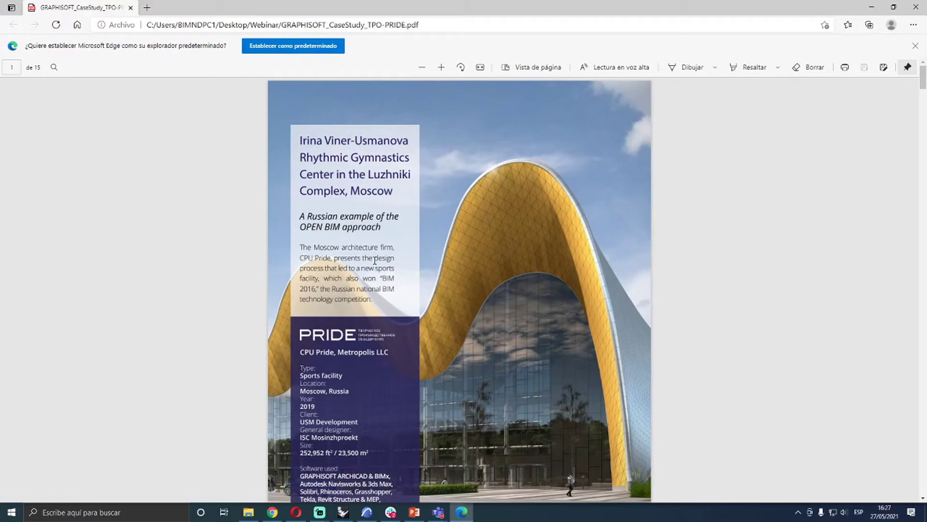
scroll(645, 160, "down", 1)
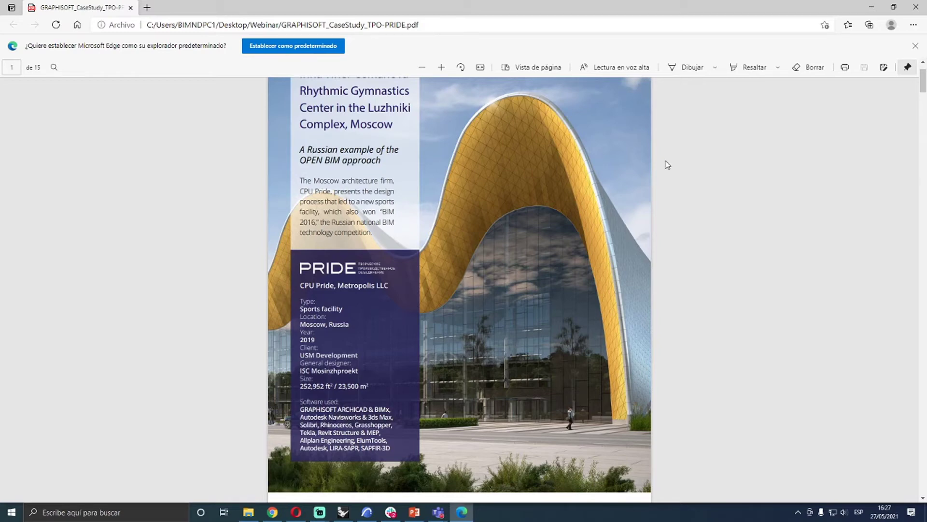
scroll(686, 254, "down", 5)
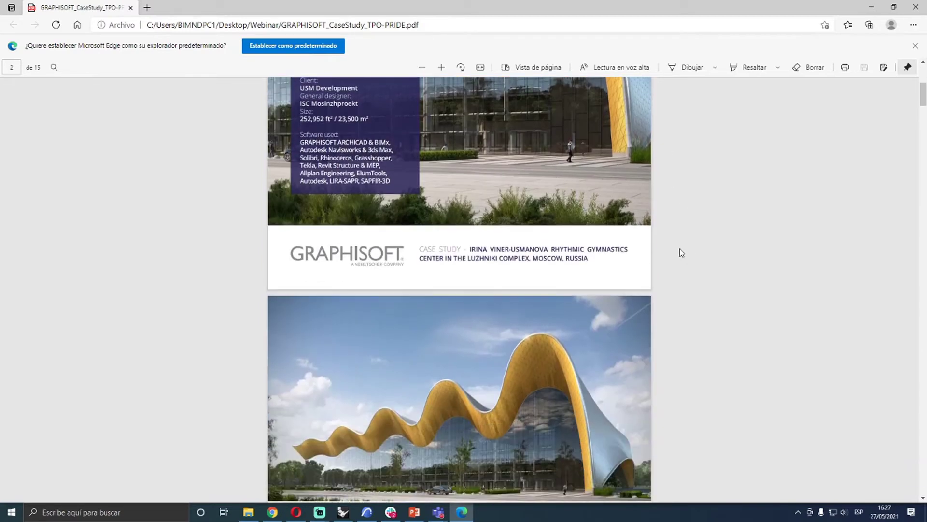
scroll(679, 260, "up", 6)
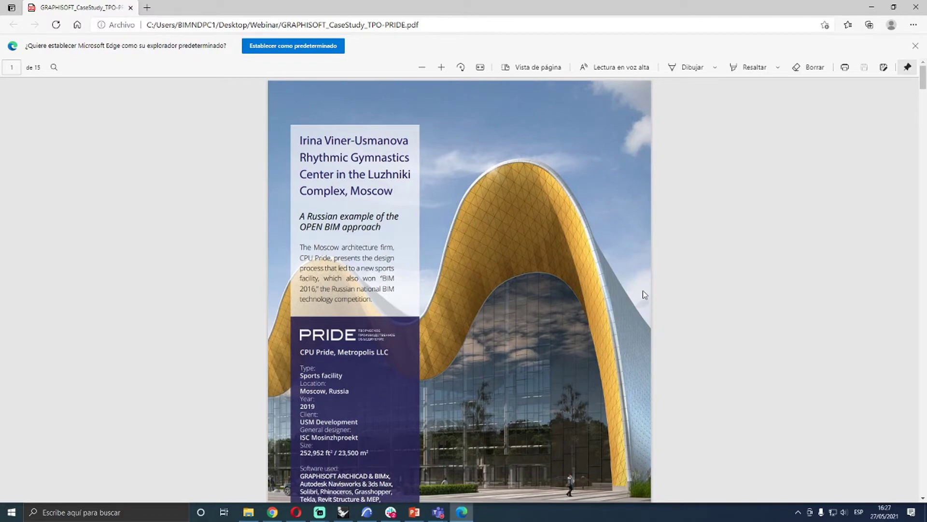
Review pages 2 to 6 of the case study, covering the renders, initial sketches and the scheme of stakeholder interactions
scroll(645, 298, "down", 10)
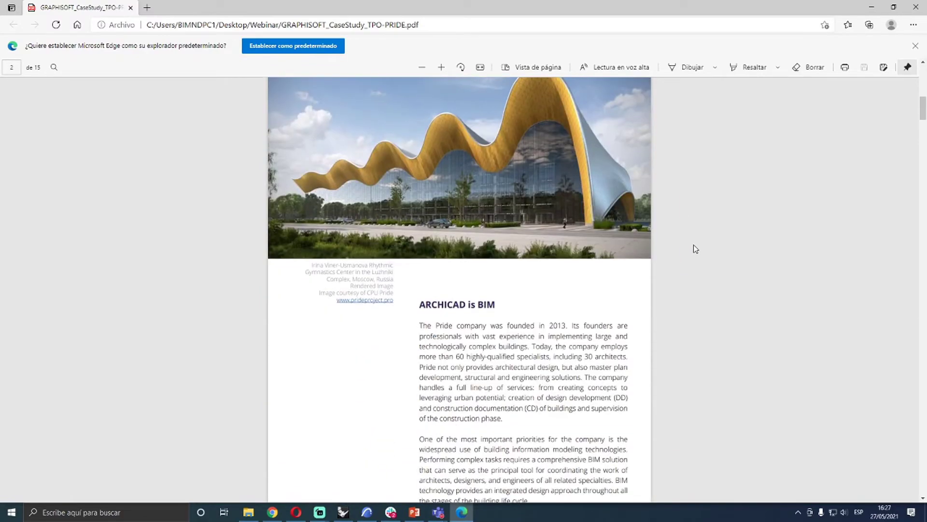
scroll(710, 248, "down", 5)
scroll(720, 254, "down", 6)
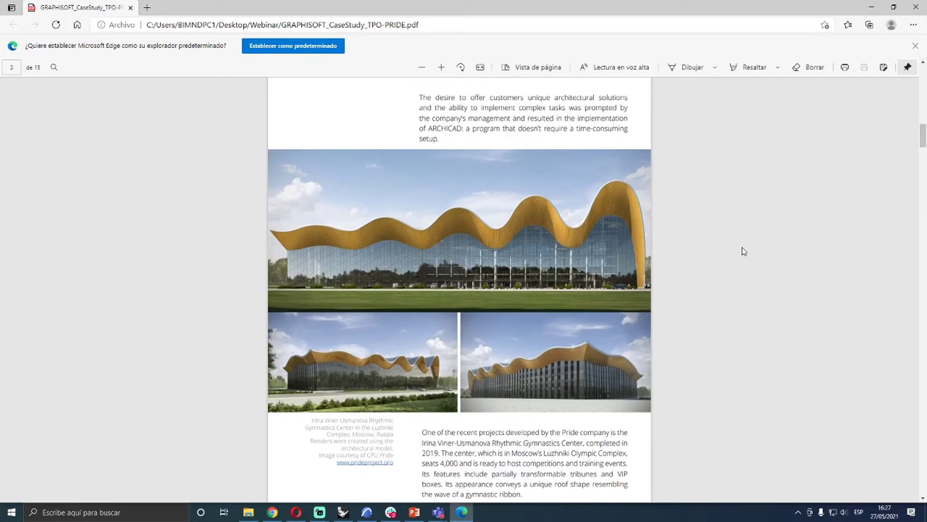
scroll(698, 267, "down", 5)
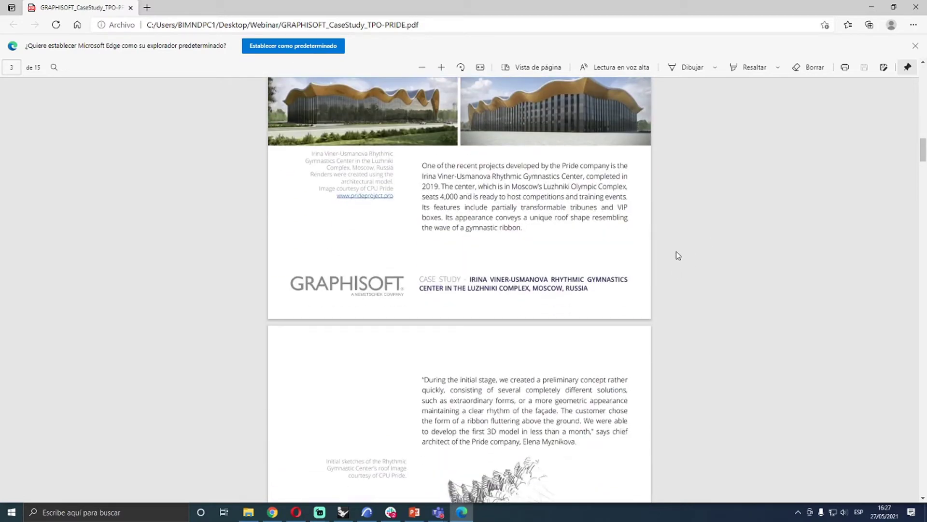
scroll(676, 256, "down", 3)
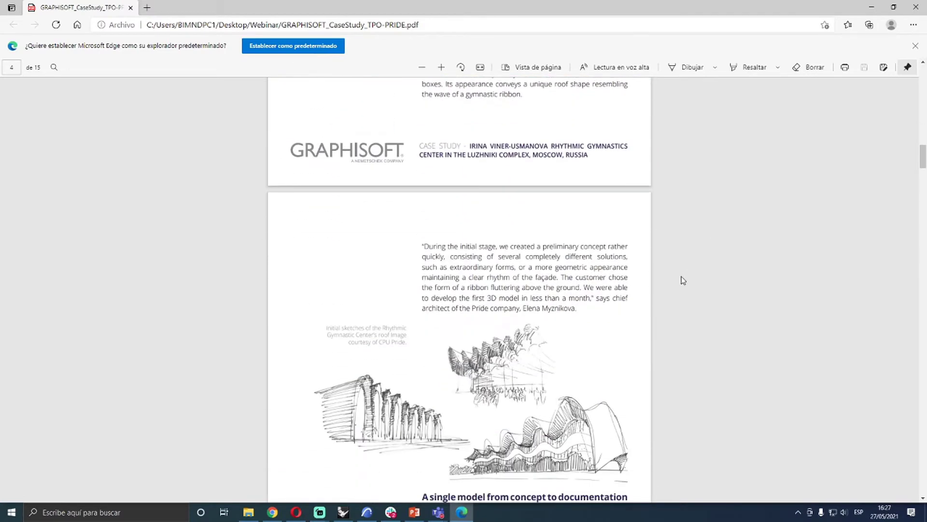
scroll(683, 275, "down", 4)
scroll(680, 288, "down", 9)
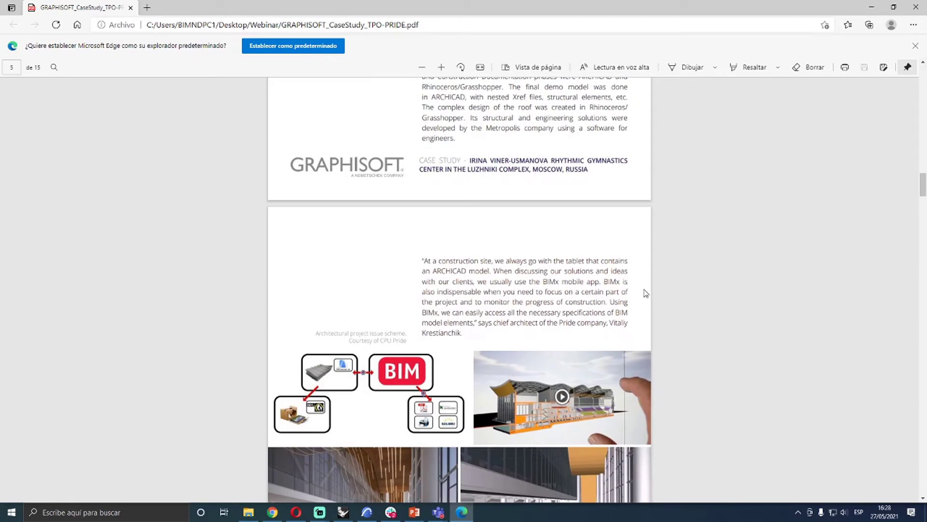
scroll(647, 290, "down", 2)
scroll(648, 292, "down", 9)
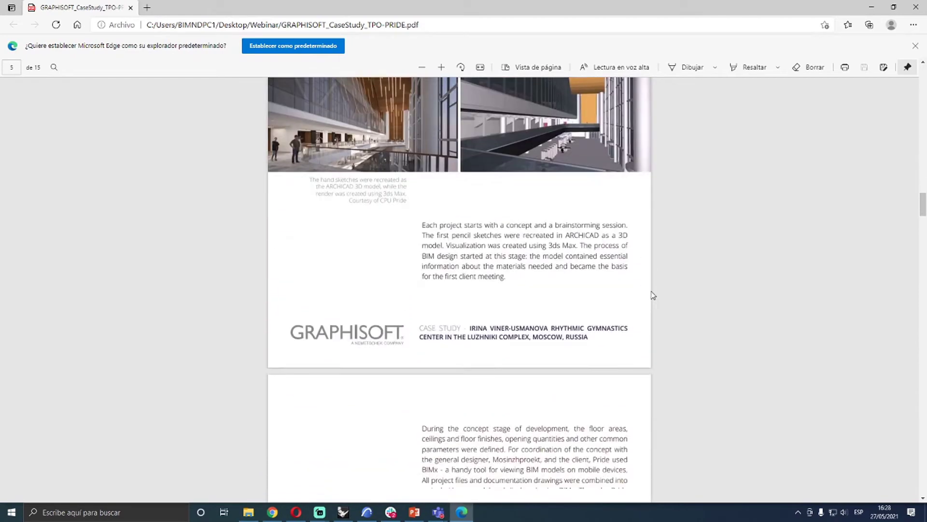
scroll(666, 273, "down", 2)
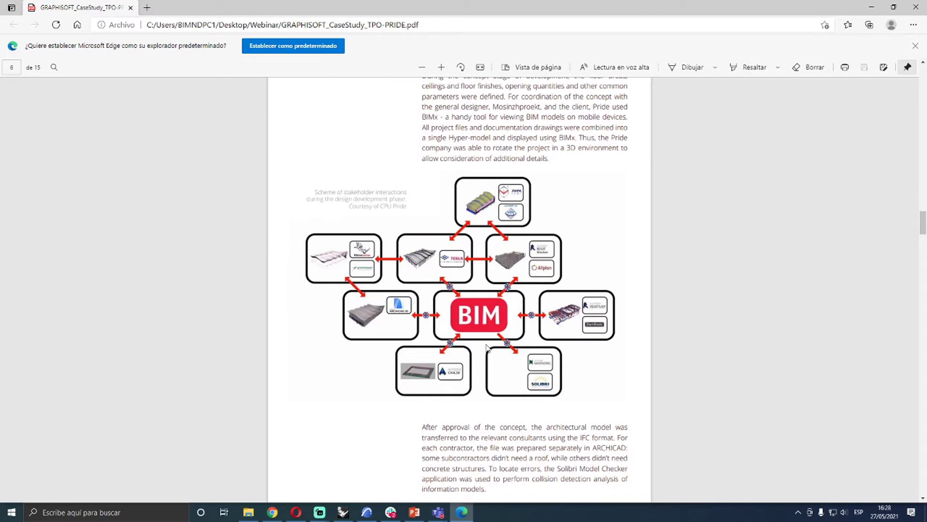
Examine the roof's Grasshopper script, its Rhino result and the ARCHICAD design variations on pages 7 and 8
scroll(758, 296, "down", 7)
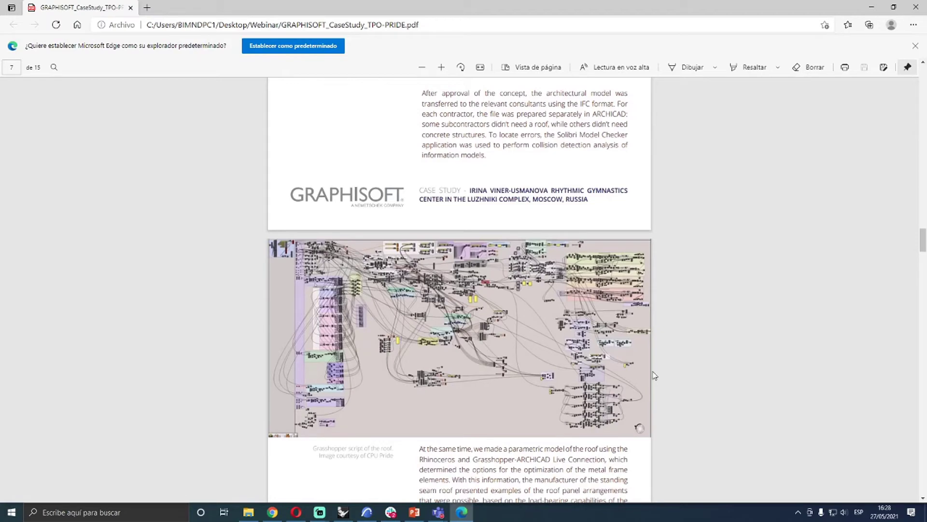
scroll(640, 369, "down", 7)
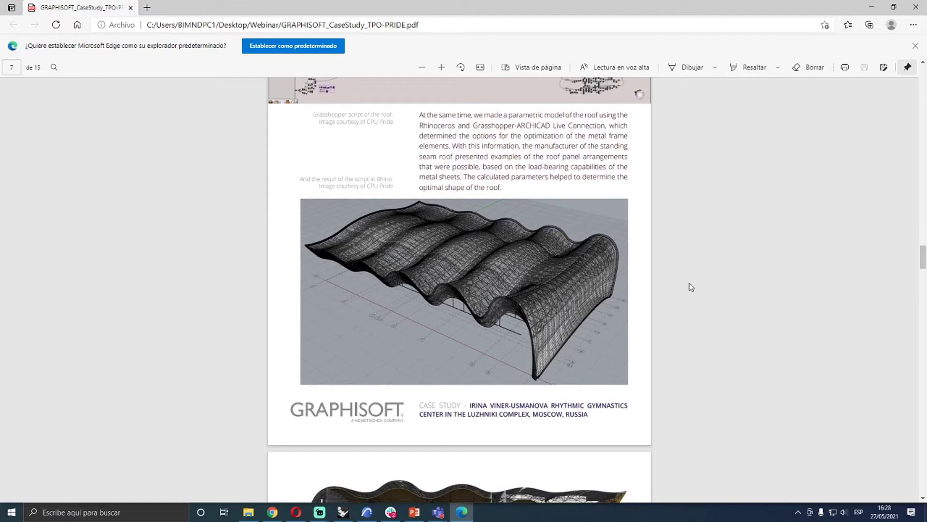
scroll(690, 287, "down", 7)
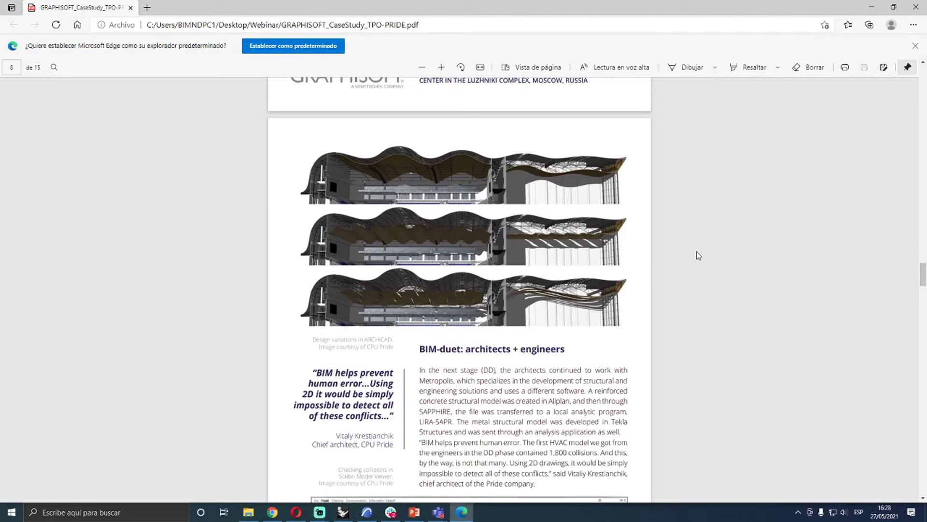
scroll(724, 250, "down", 4)
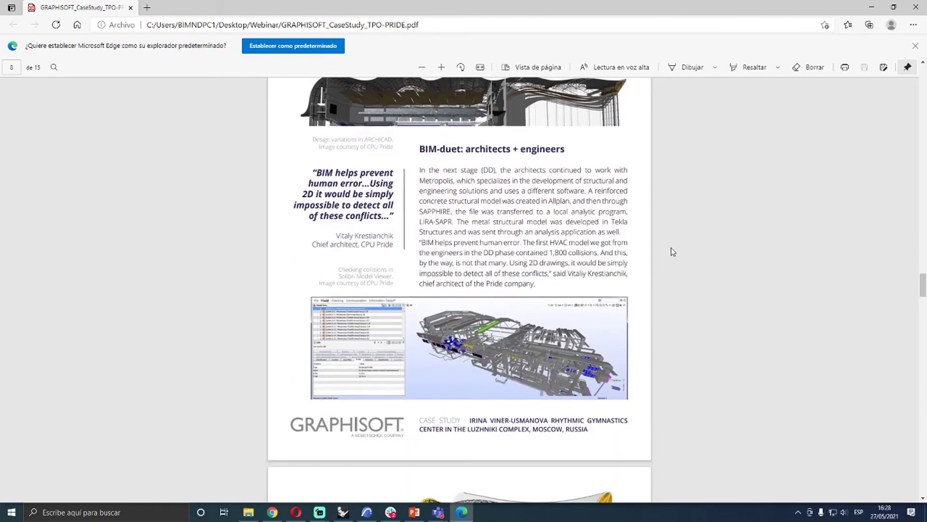
scroll(673, 252, "up", 6)
scroll(674, 254, "up", 5)
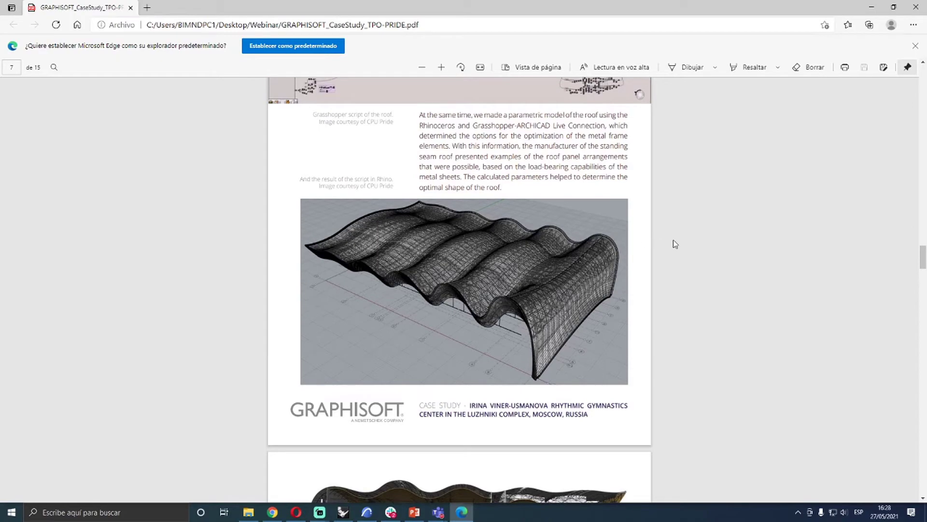
scroll(680, 287, "down", 4)
scroll(677, 287, "down", 15)
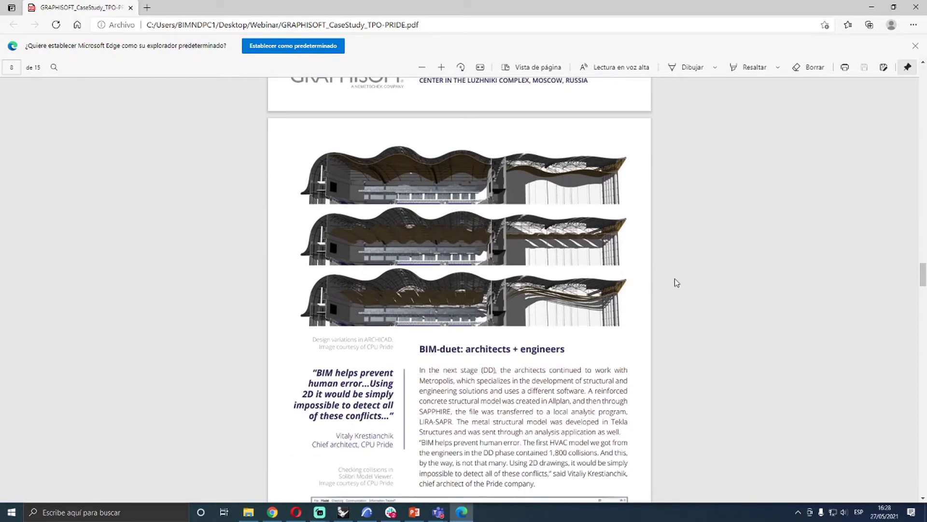
Review the rest of the case study from the structural model and documentation drawings through the final page
scroll(674, 280, "down", 6)
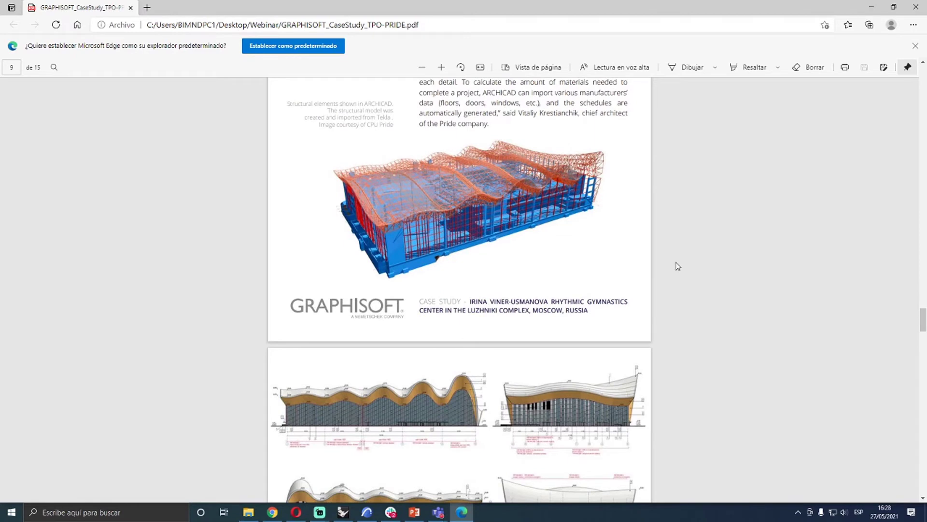
scroll(678, 266, "up", 1)
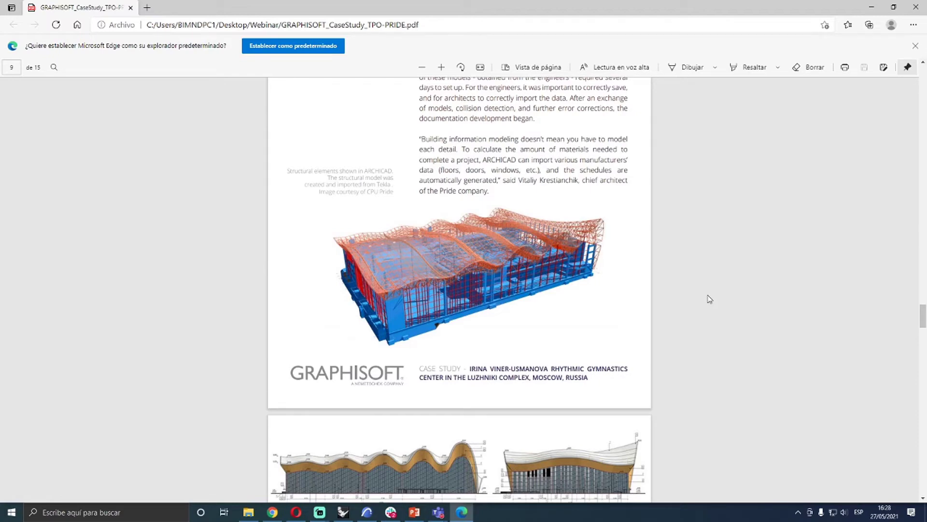
scroll(740, 277, "down", 4)
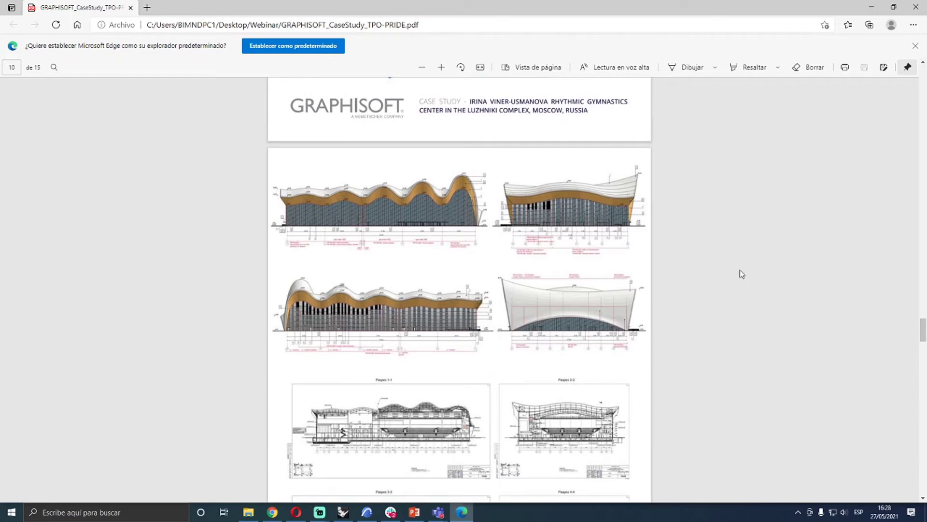
scroll(740, 272, "down", 7)
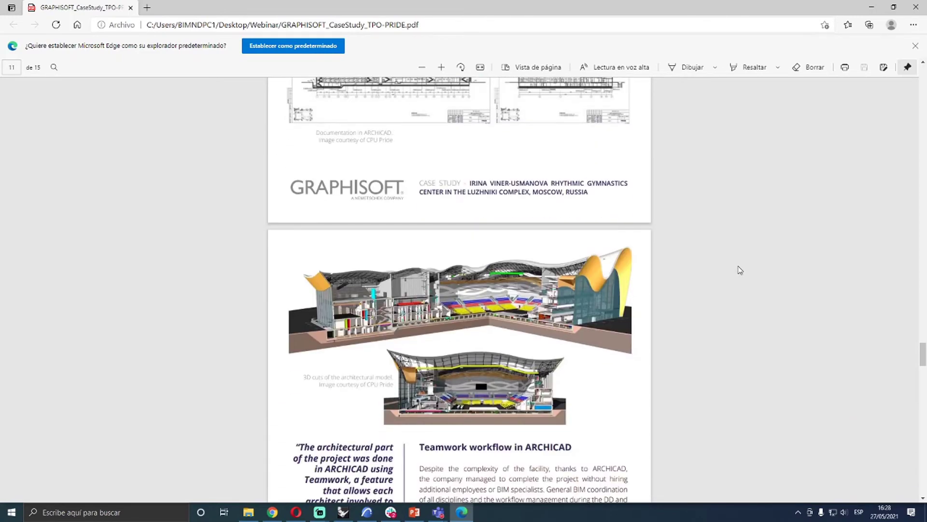
scroll(740, 270, "down", 7)
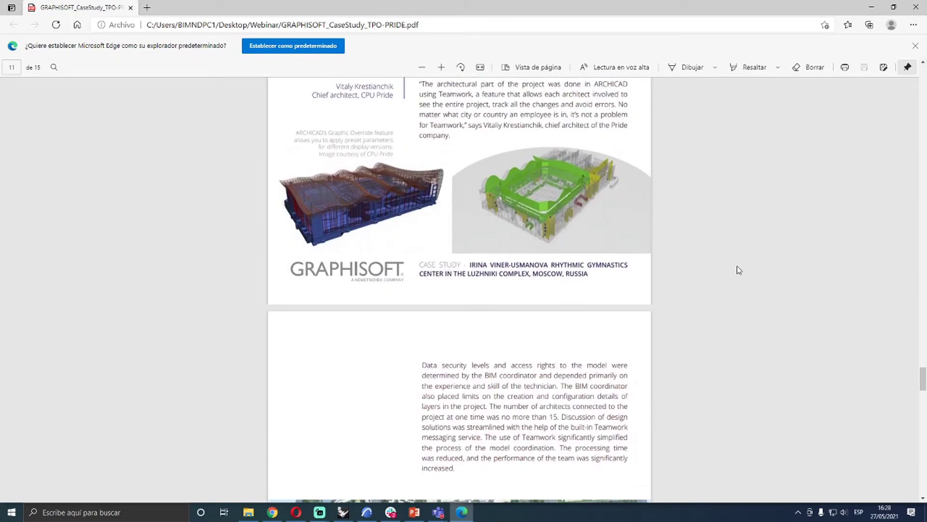
scroll(735, 269, "down", 5)
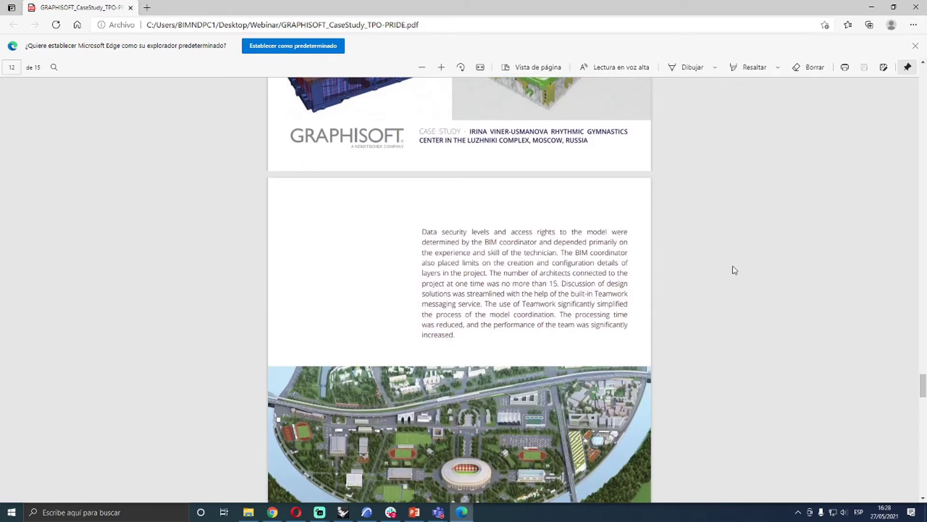
scroll(730, 262, "down", 7)
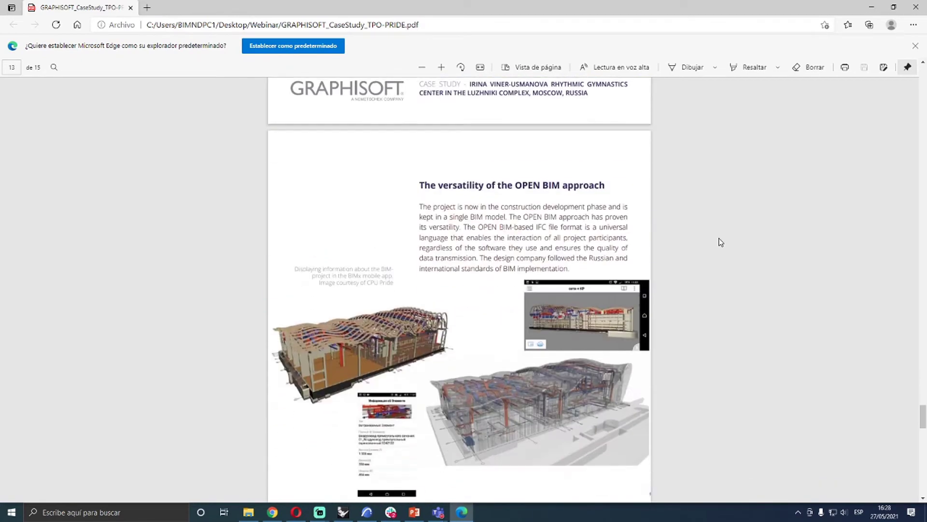
scroll(720, 244, "down", 12)
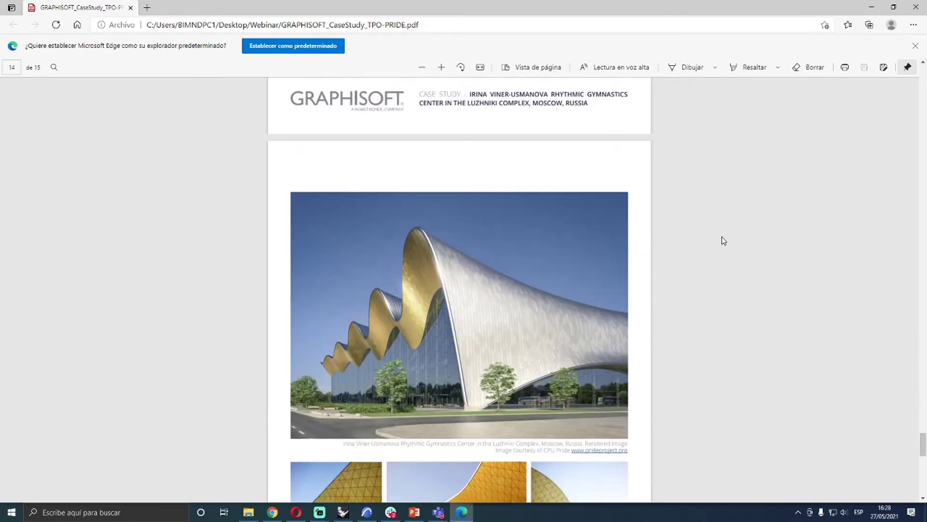
scroll(722, 234, "down", 5)
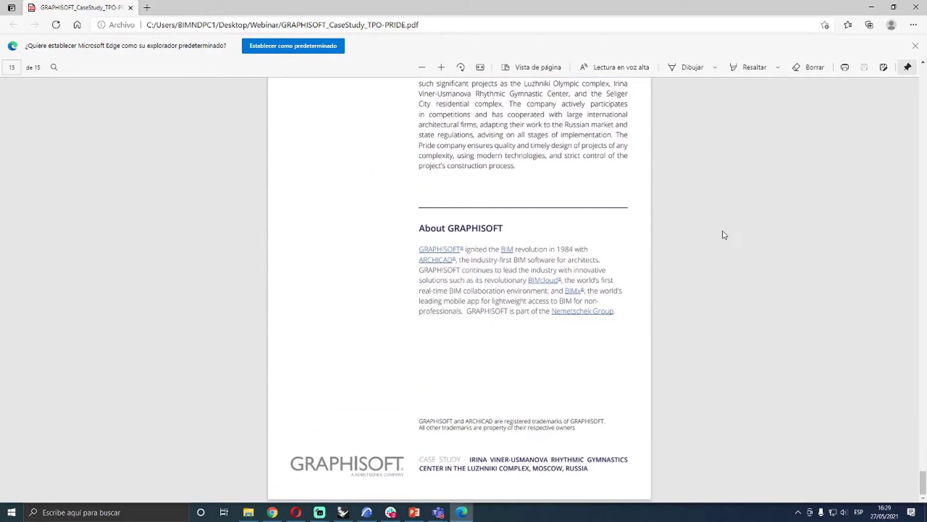
Close the PRIDE case study, open the Dutch Architectural Studio case study PDF and view the tower images on its first page
key("alt+F4")
double_click(270, 93)
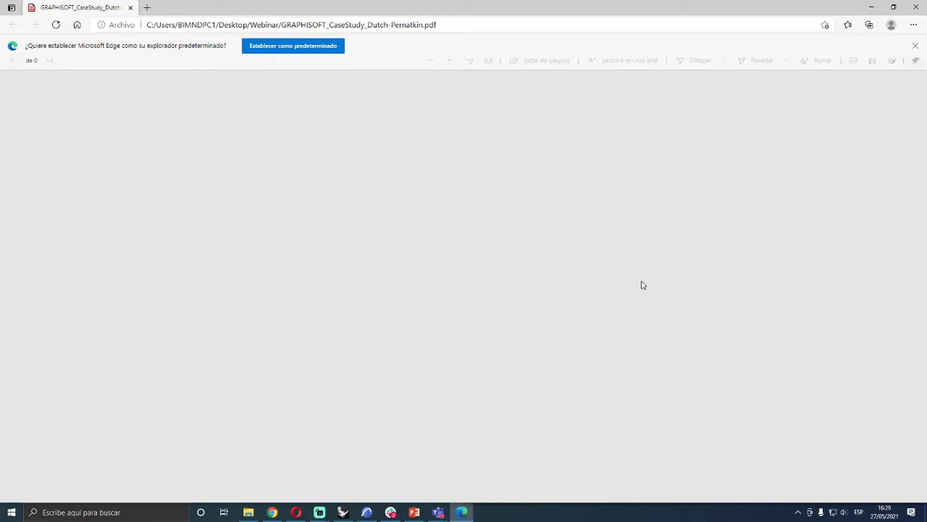
scroll(594, 236, "down", 2)
scroll(595, 242, "down", 2)
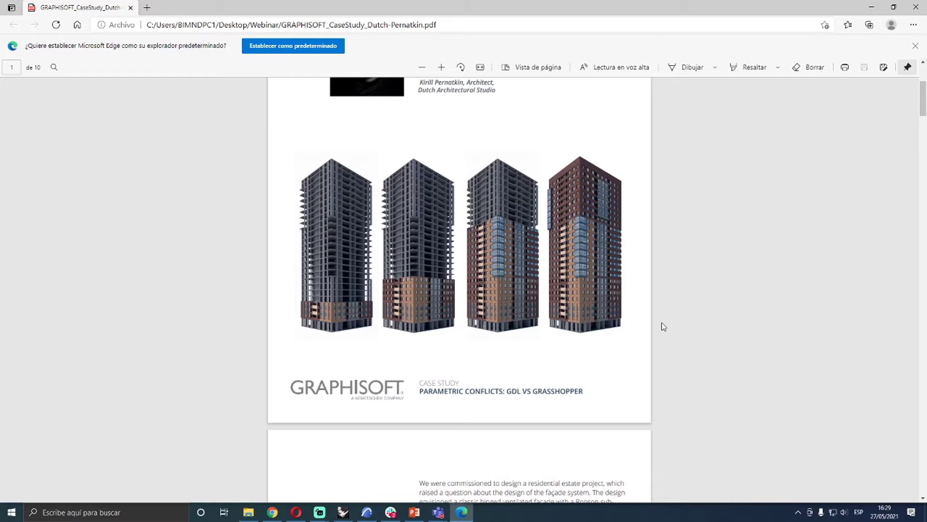
Review pages 2 to 5 of the case study, covering the modular façade technology, the trial façade and the tower's breakdown into modules
scroll(643, 240, "down", 8)
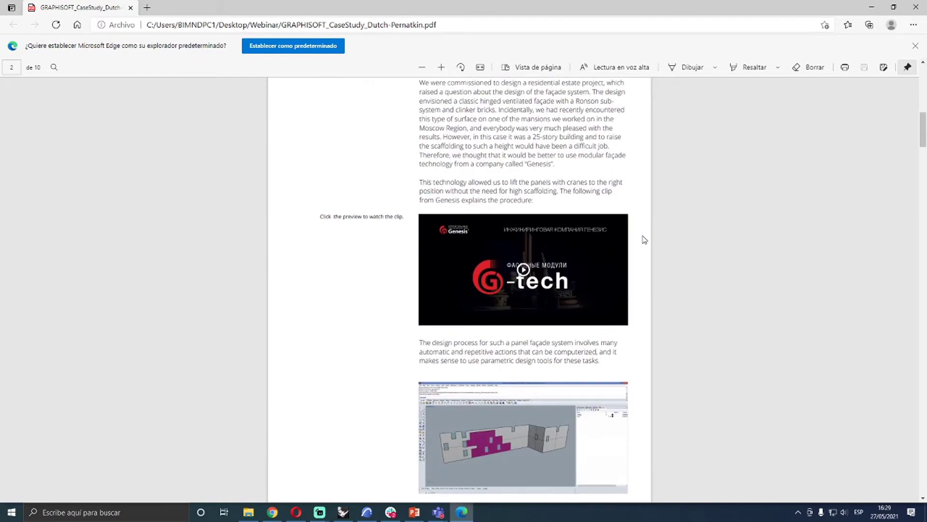
scroll(647, 238, "down", 14)
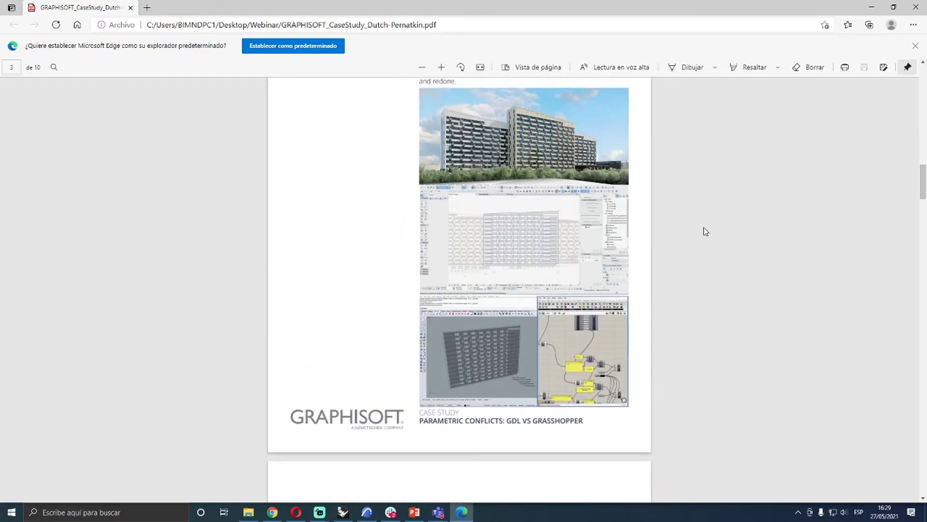
scroll(734, 226, "up", 1)
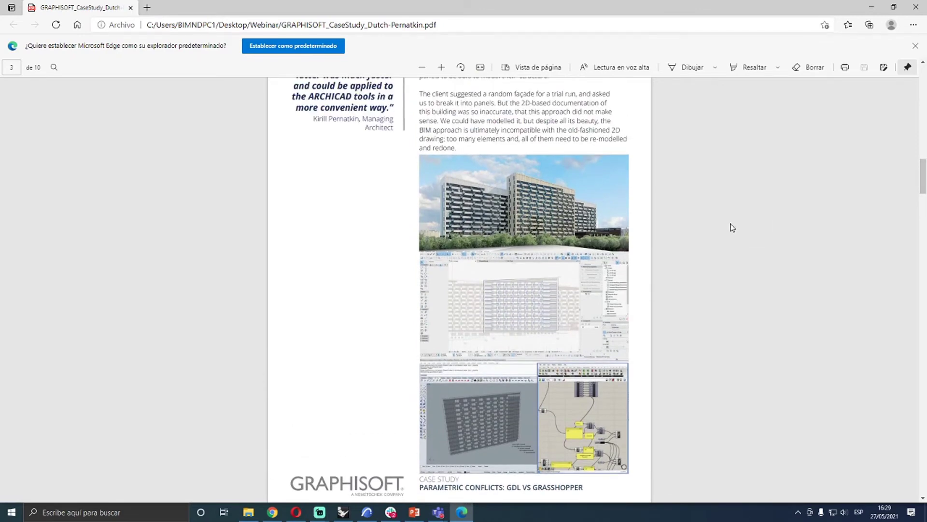
scroll(727, 237, "down", 8)
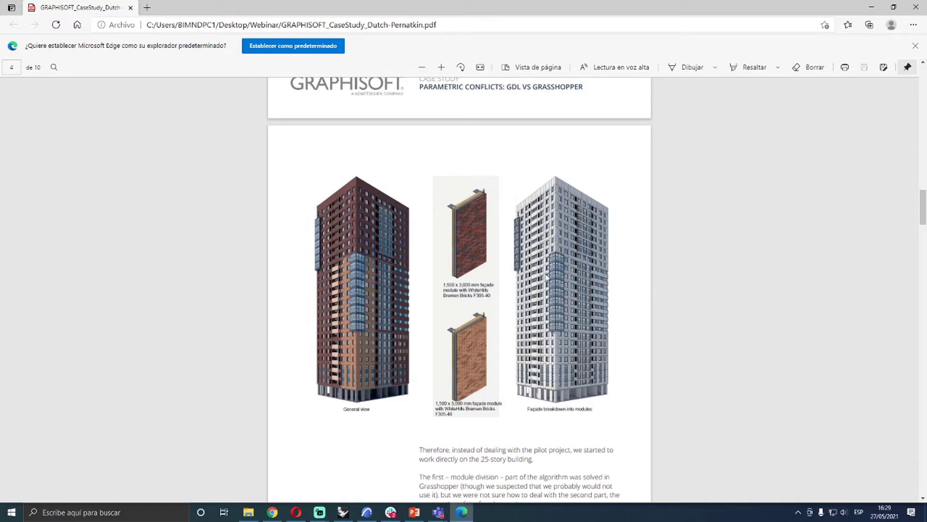
scroll(536, 236, "down", 15)
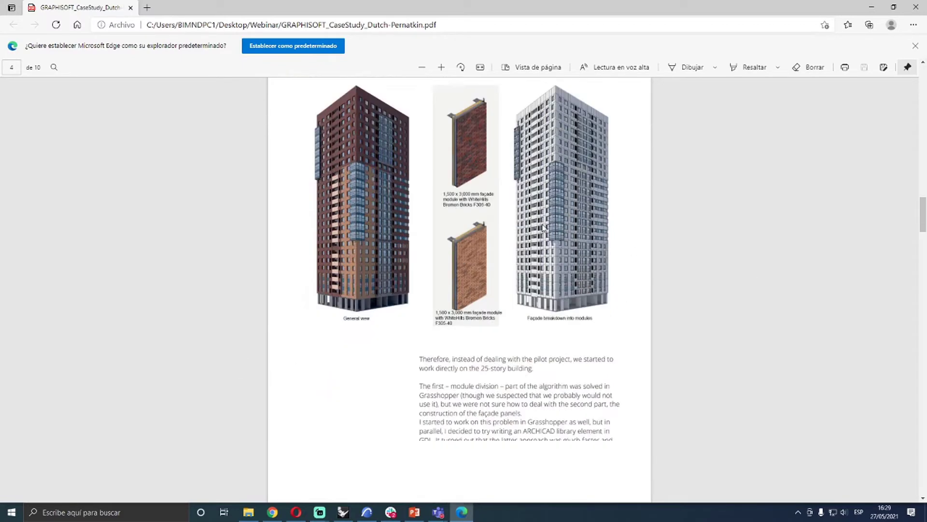
scroll(590, 198, "down", 5)
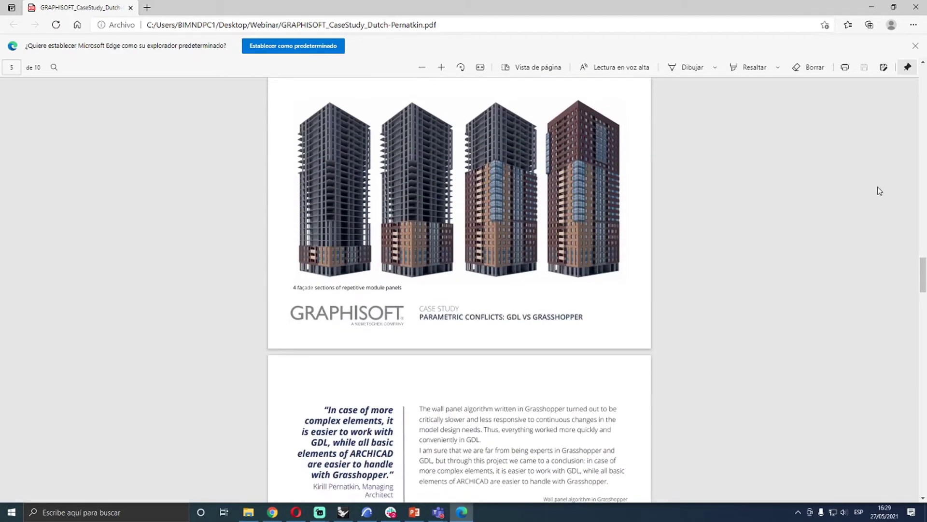
Compare the Grasshopper wall panel algorithm with the GDL element on page 6 and examine the wall panel types on page 7
scroll(802, 208, "down", 4)
scroll(799, 205, "down", 5)
scroll(782, 202, "up", 2)
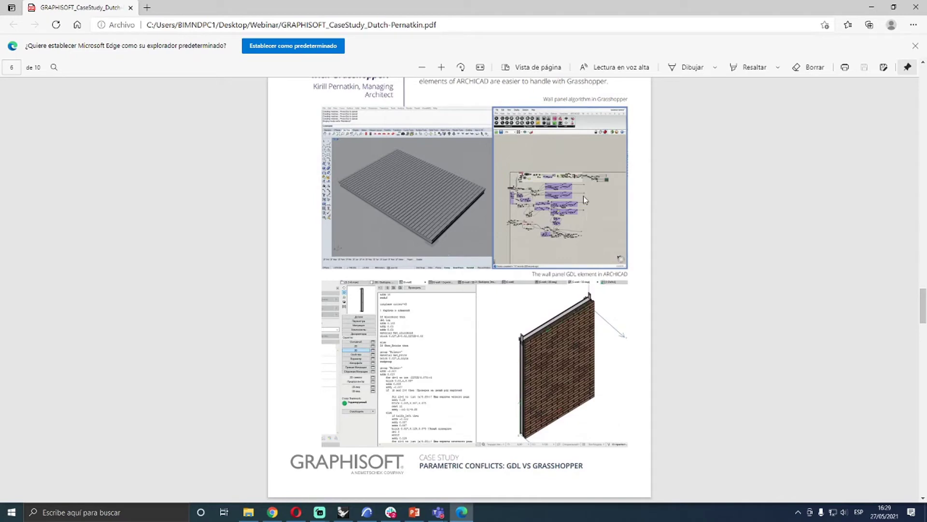
scroll(701, 202, "down", 6)
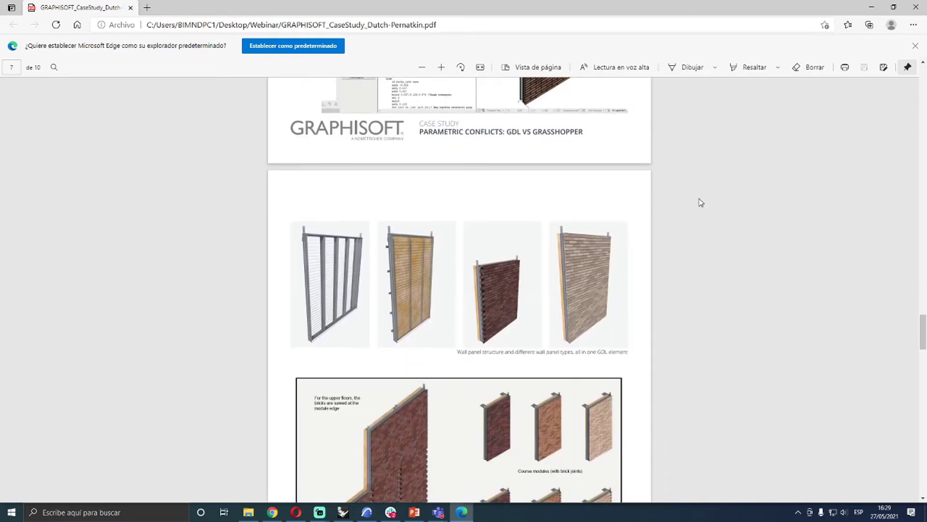
scroll(701, 202, "up", 5)
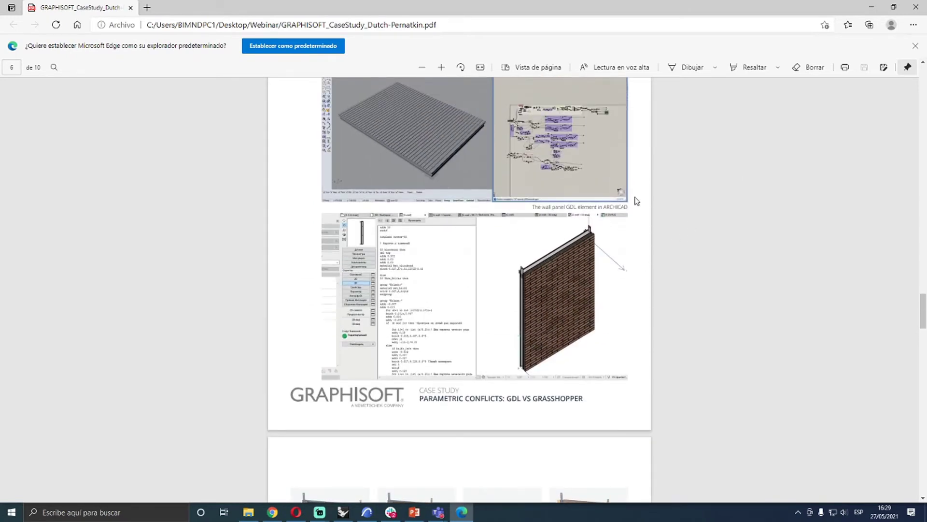
scroll(483, 299, "down", 5)
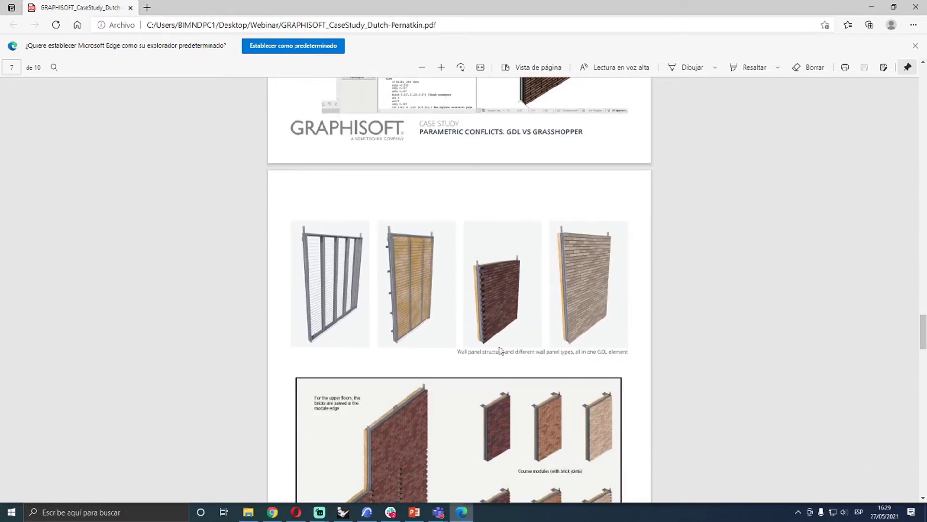
scroll(489, 333, "down", 4)
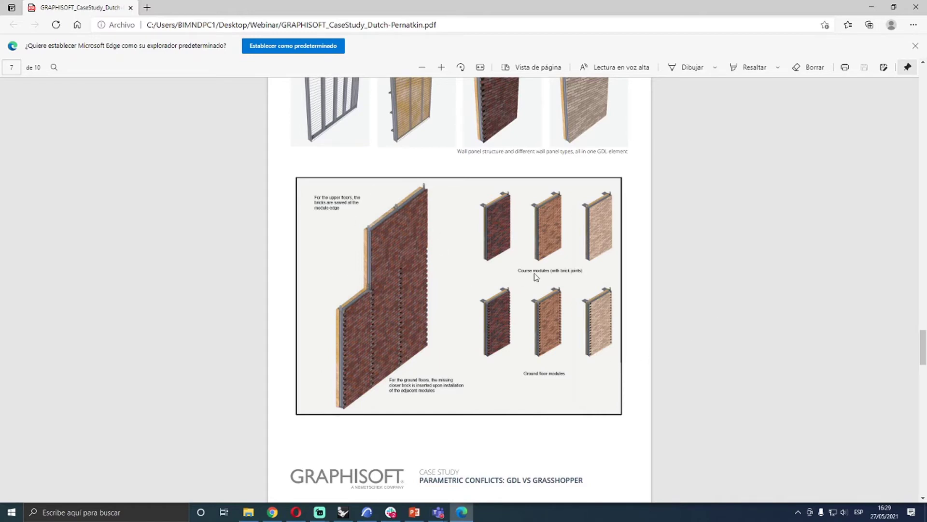
Review the ARCHICAD model details, panel joints and fabrication photos on pages 8 to 10 of the case study
scroll(795, 231, "down", 8)
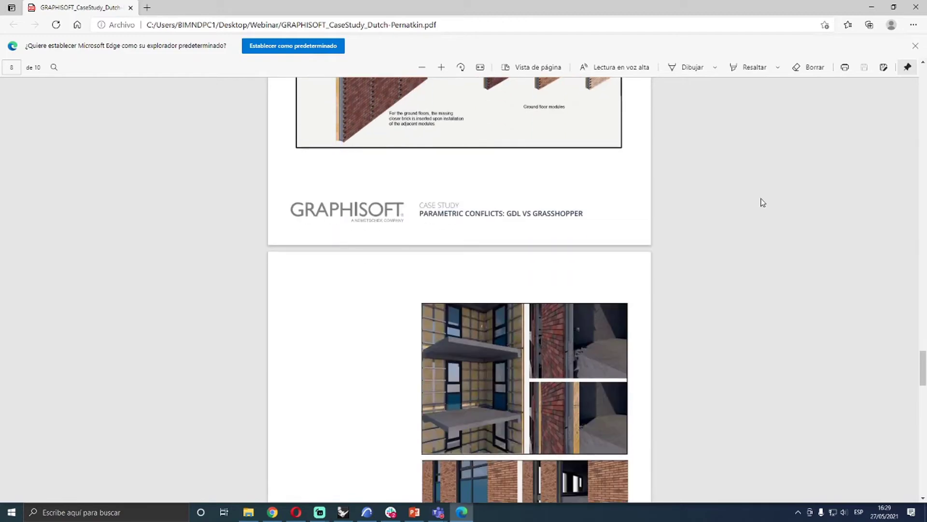
scroll(744, 208, "down", 7)
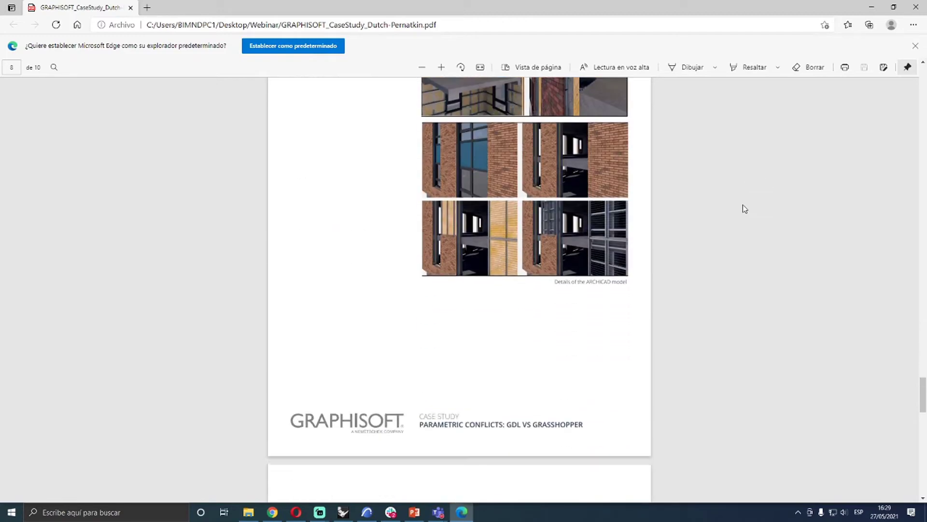
scroll(752, 207, "down", 10)
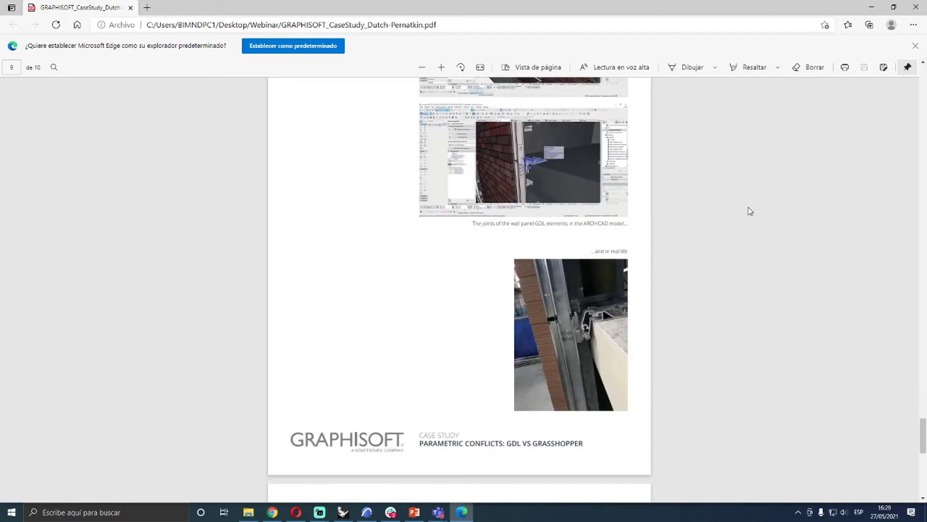
scroll(746, 217, "down", 7)
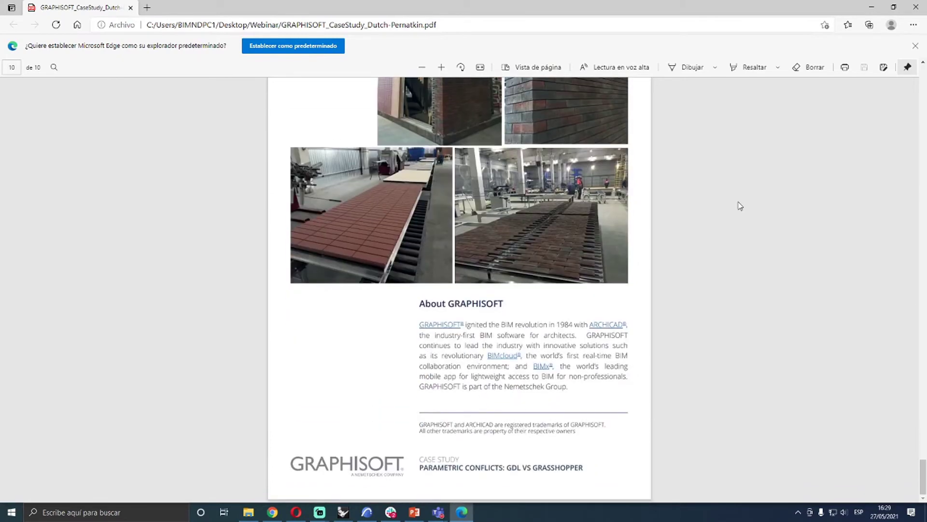
Close the Dutch Architectural Studio case study, open the GRAPHISOFT_CaseStudy_ArchiRADAR PDF and view its cover page
left_click(916, 7)
double_click(261, 81)
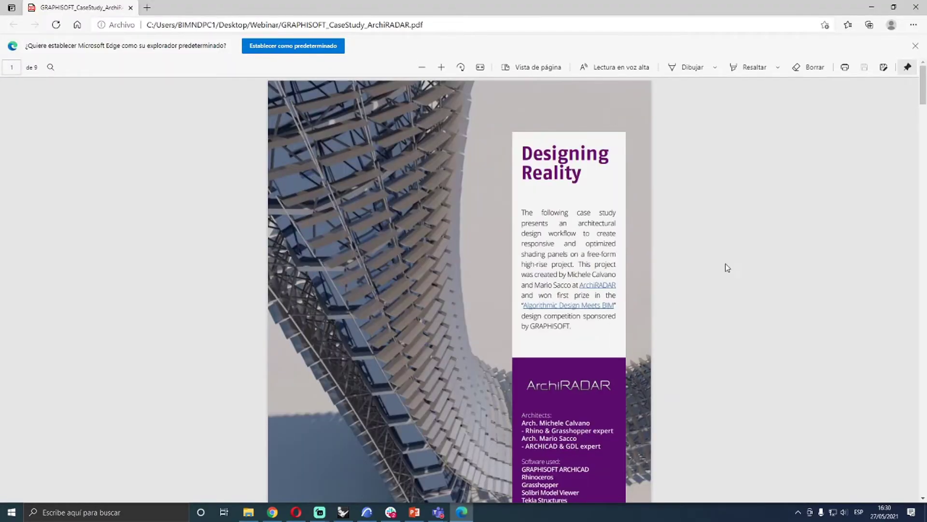
scroll(694, 195, "down", 4)
scroll(694, 195, "down", 2)
scroll(691, 199, "up", 7)
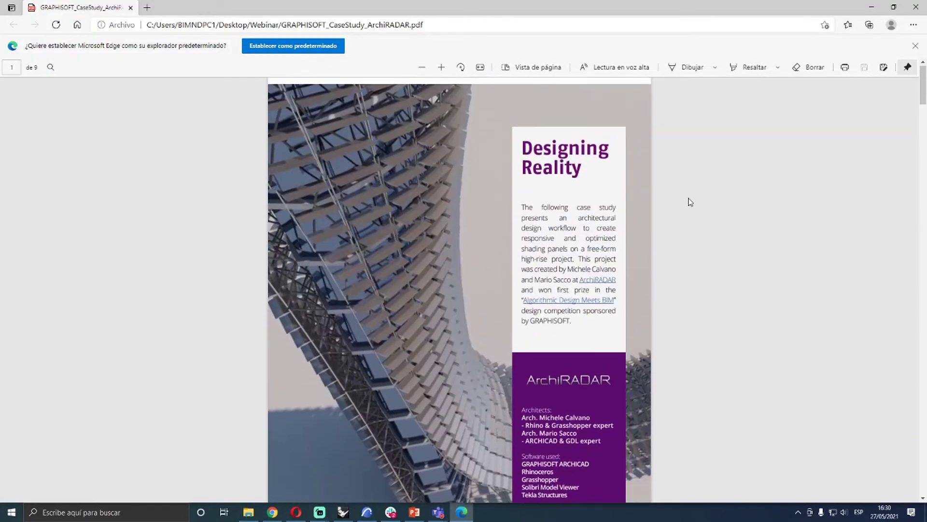
Examine the free-form conceptual shape modeled in Rhino and the building's Grasshopper script on page 2
scroll(695, 203, "down", 4)
scroll(695, 205, "down", 8)
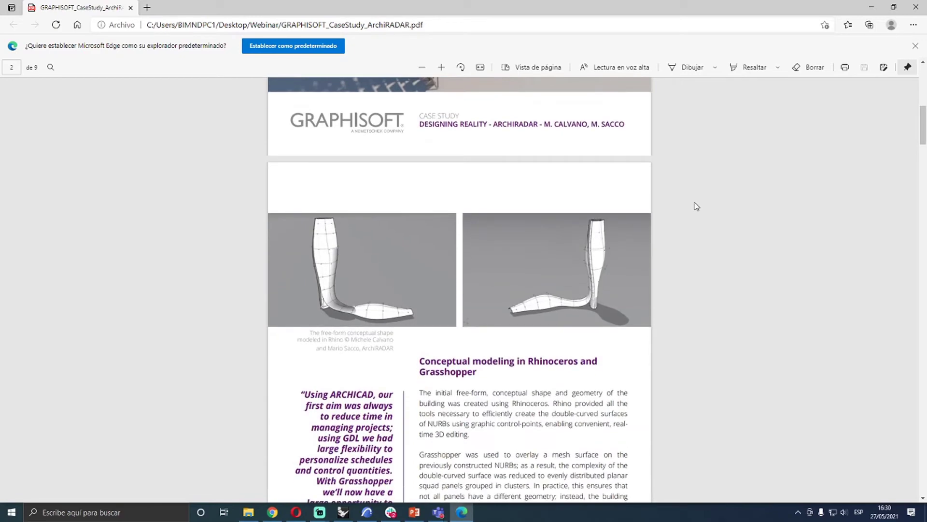
scroll(706, 205, "down", 3)
scroll(706, 205, "up", 3)
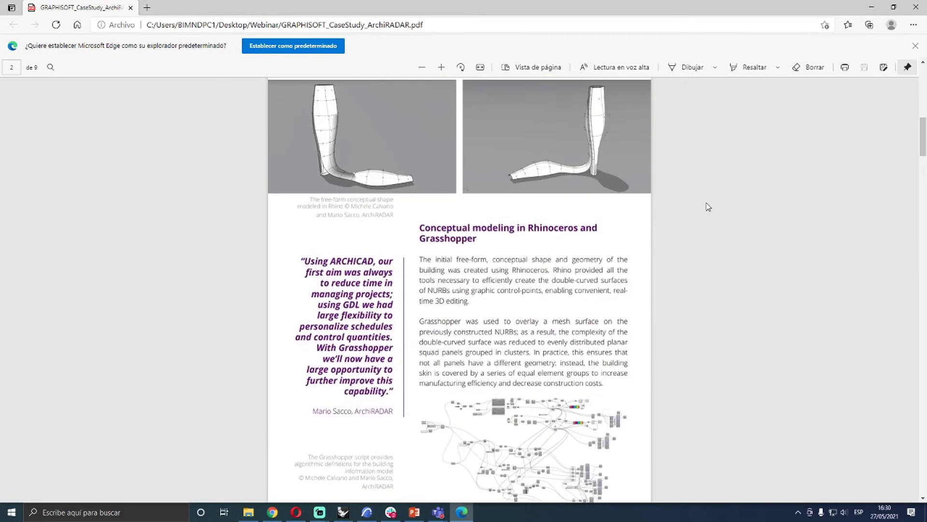
scroll(705, 205, "up", 1)
scroll(701, 208, "down", 6)
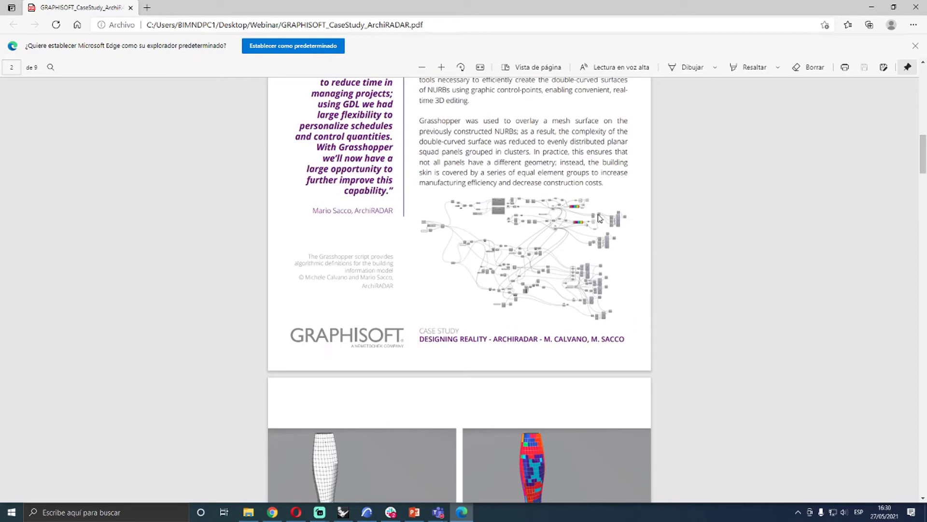
scroll(484, 306, "up", 2)
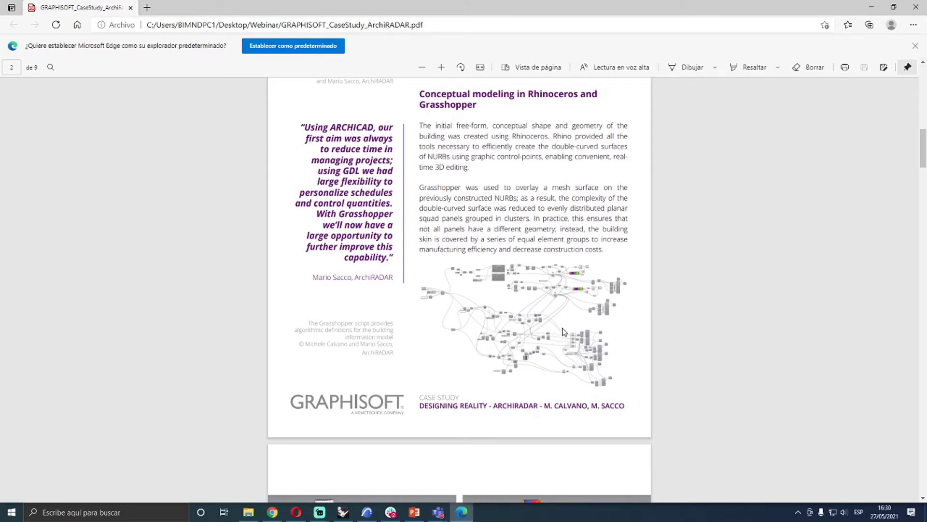
scroll(628, 330, "up", 10)
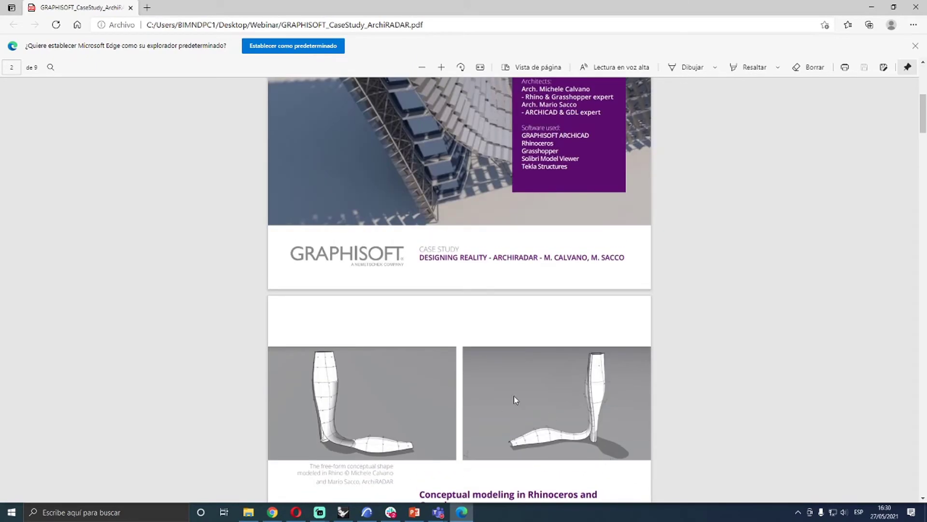
scroll(564, 219, "down", 5)
scroll(516, 291, "up", 3)
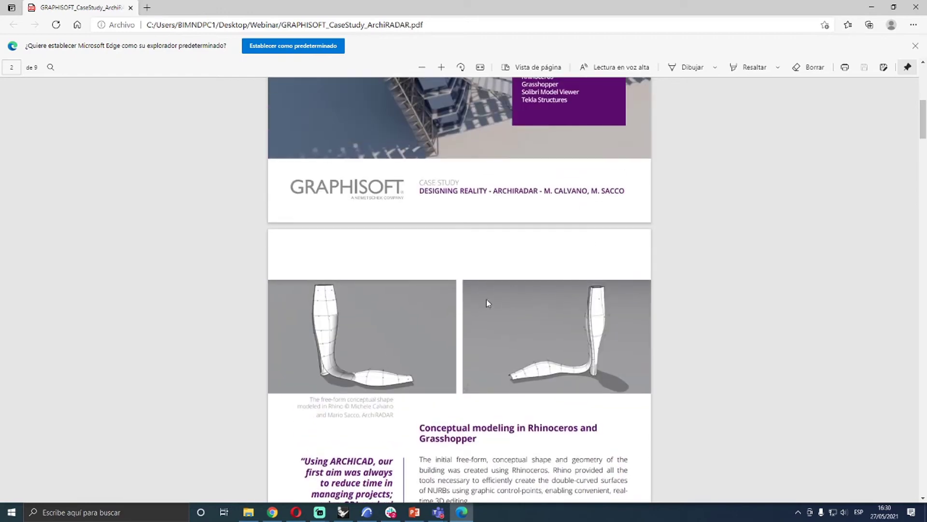
scroll(664, 326, "down", 9)
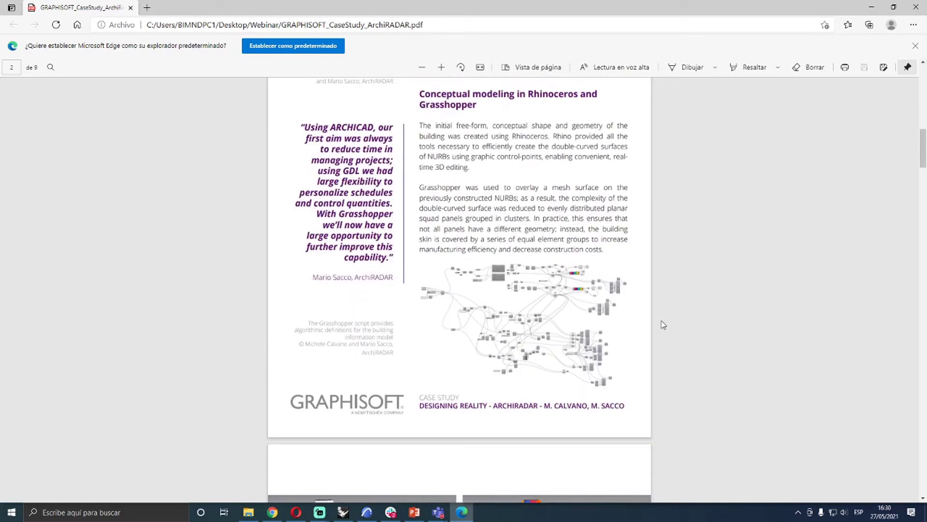
Review the panelized surface and draft structural grid on page 3 and the live Grasshopper–Rhino–ARCHICAD environment on page 4
scroll(659, 329, "down", 7)
scroll(625, 327, "down", 10)
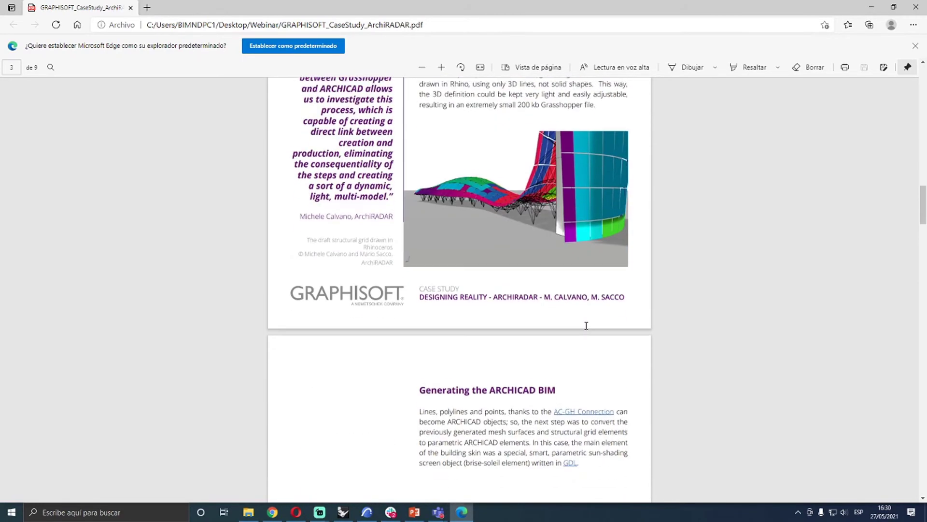
scroll(665, 288, "up", 3)
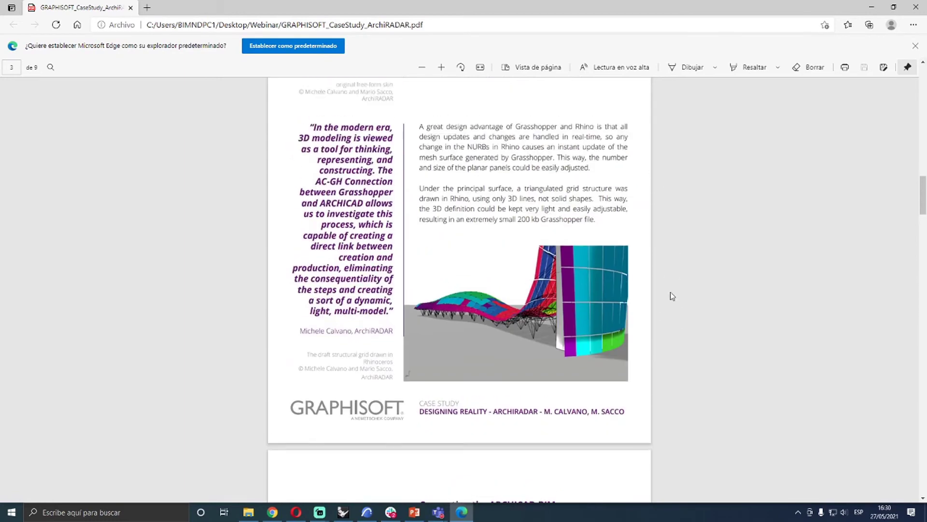
scroll(792, 286, "down", 7)
scroll(750, 275, "down", 3)
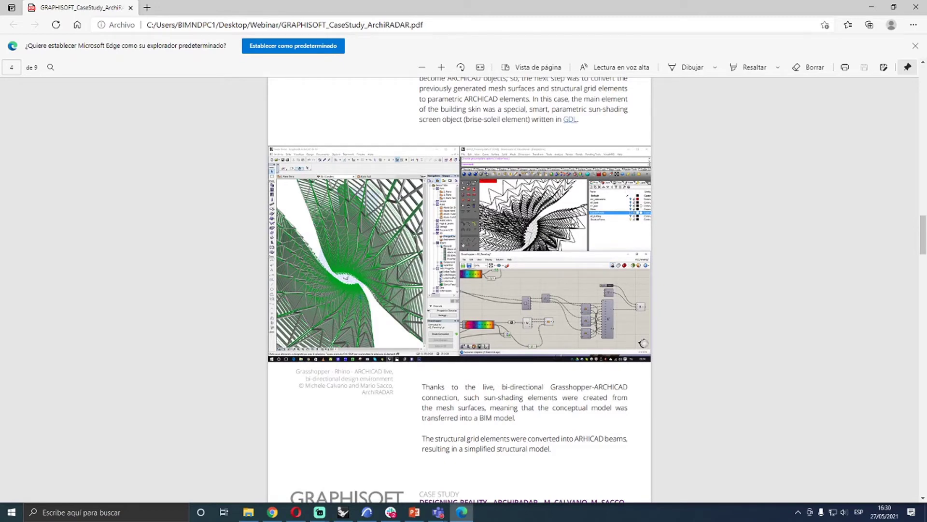
Review the parametric shading components on page 5 and the schedule and elevation documentation on page 6
scroll(805, 231, "down", 5)
scroll(682, 208, "down", 3)
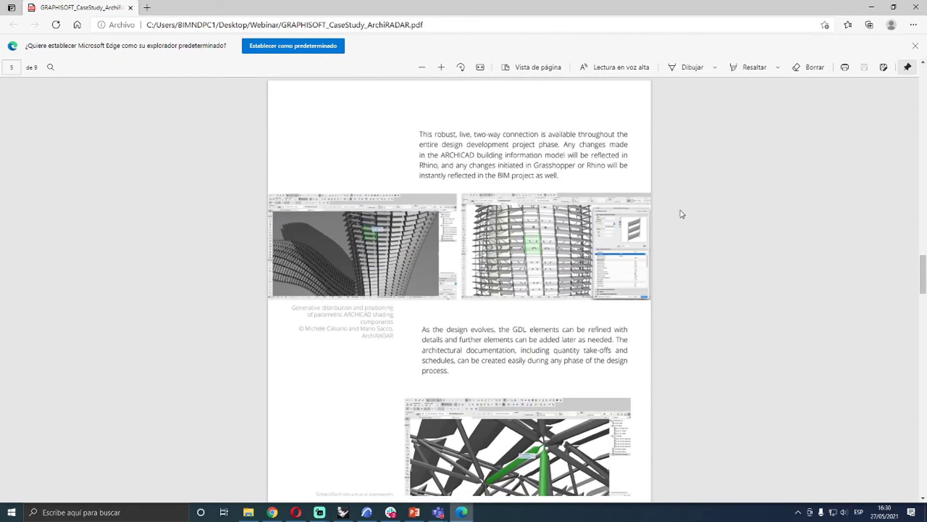
scroll(685, 209, "down", 3)
scroll(680, 196, "down", 6)
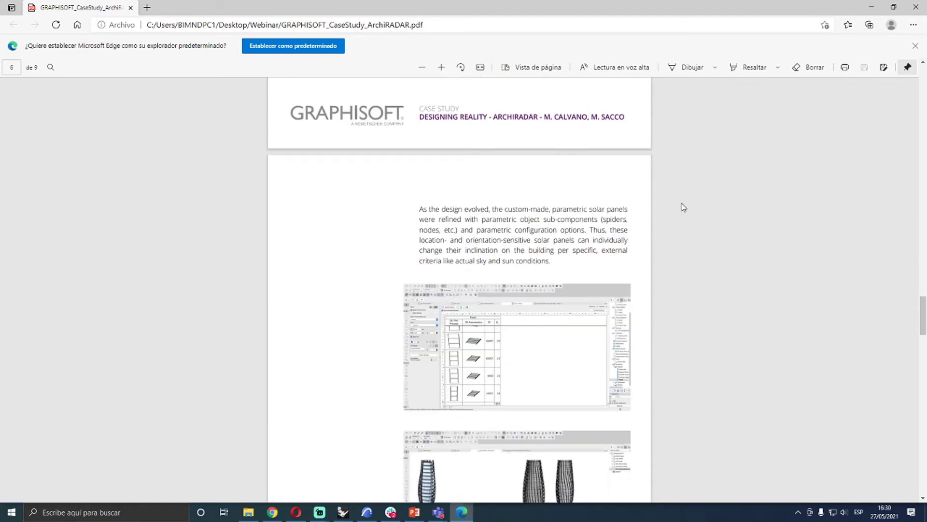
scroll(680, 211, "down", 4)
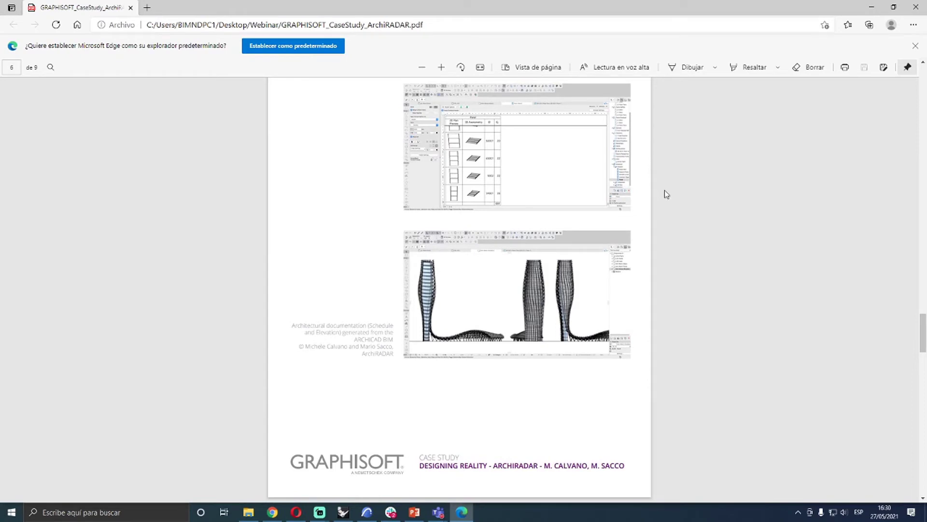
Review the IFC structural design, model checking and building energy analysis from page 7 to the end of the case study
scroll(681, 190, "down", 4)
scroll(686, 194, "down", 3)
scroll(688, 192, "down", 1)
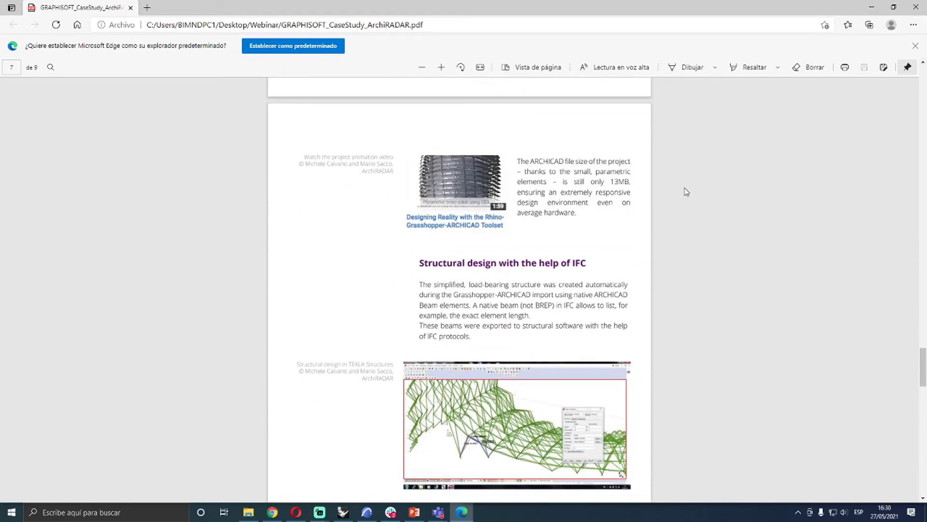
scroll(686, 192, "down", 10)
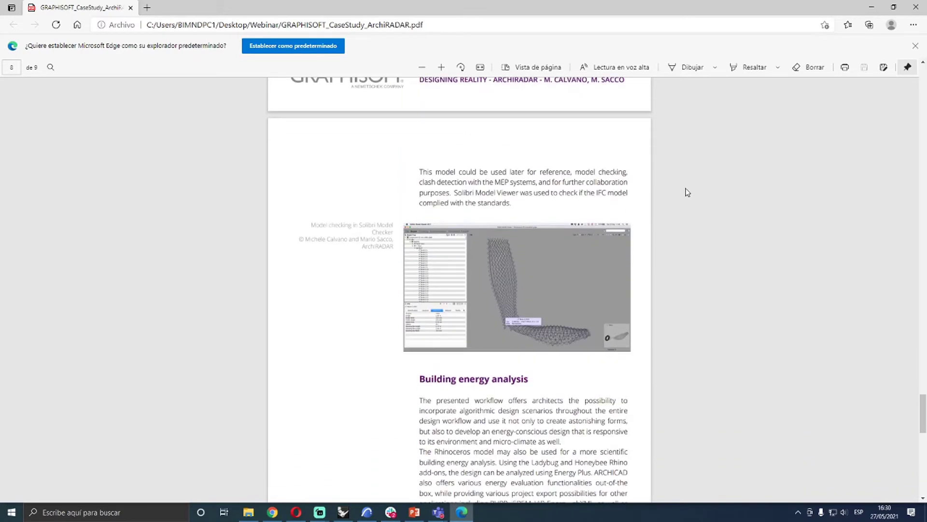
scroll(688, 192, "down", 10)
scroll(685, 187, "down", 4)
Leave the ArchiRADAR case study, switch to the PowerPoint presentation and show slide 5 on Grasshopper plugins
key("alt+Tab")
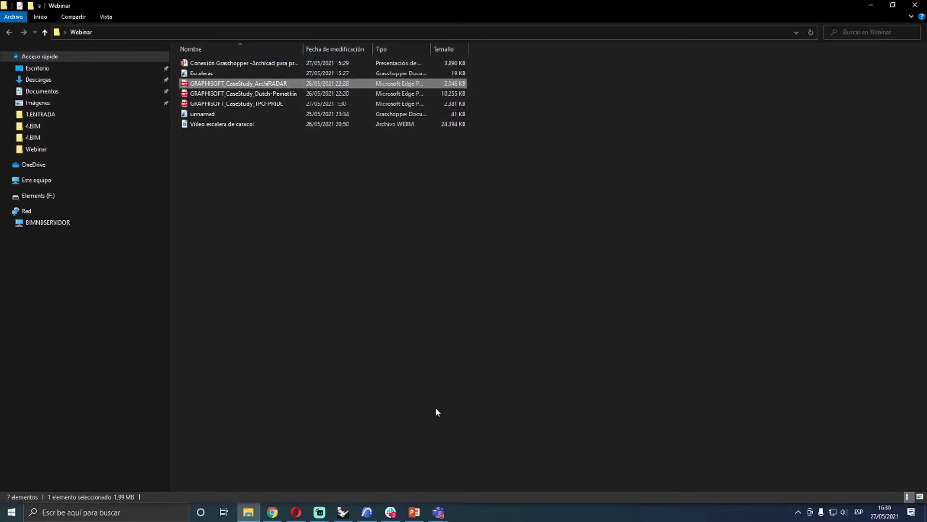
left_click(414, 512)
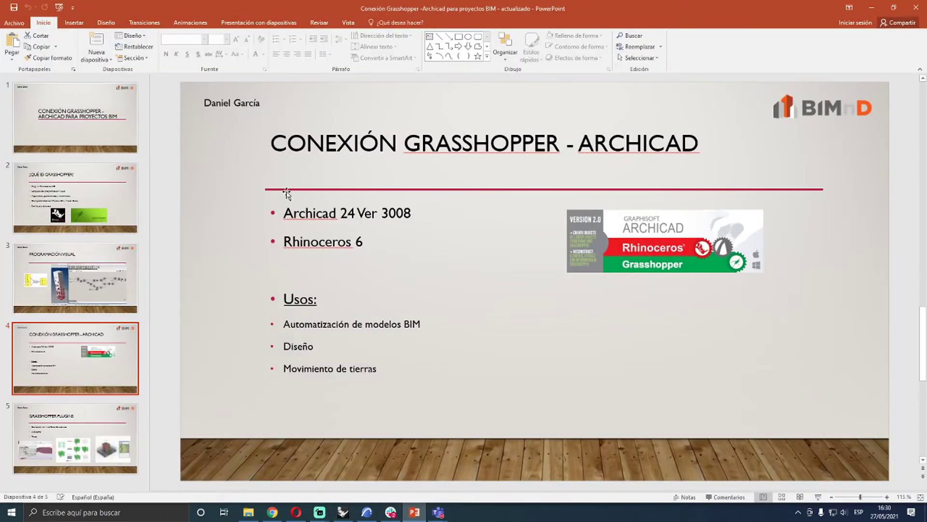
left_click(107, 421)
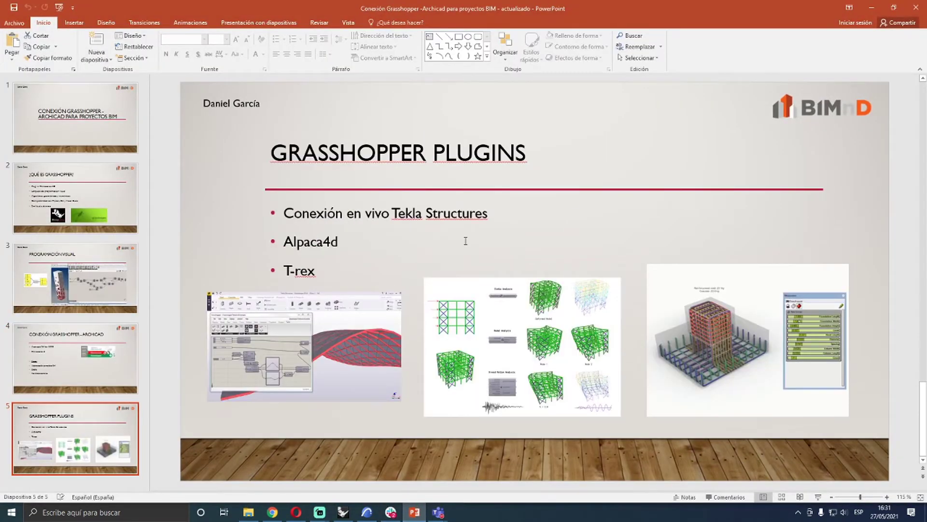
left_click(482, 212)
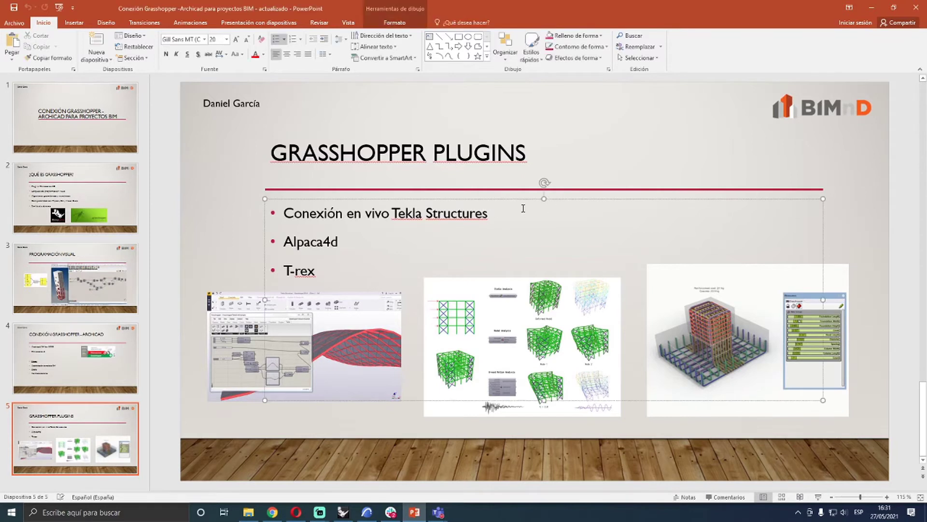
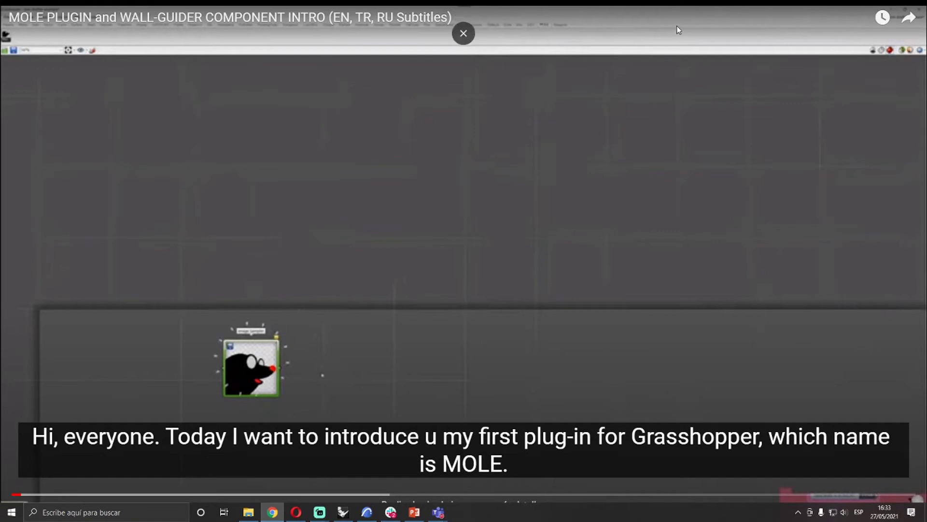
Turn off the subtitles of the MOLE plugin and Wall-Guider intro video and play it in full screen
left_click(465, 36)
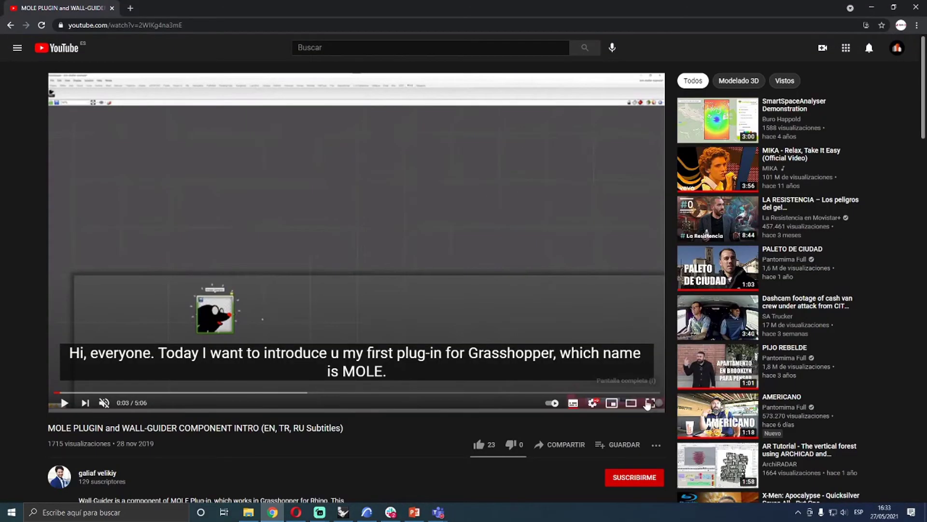
left_click(573, 402)
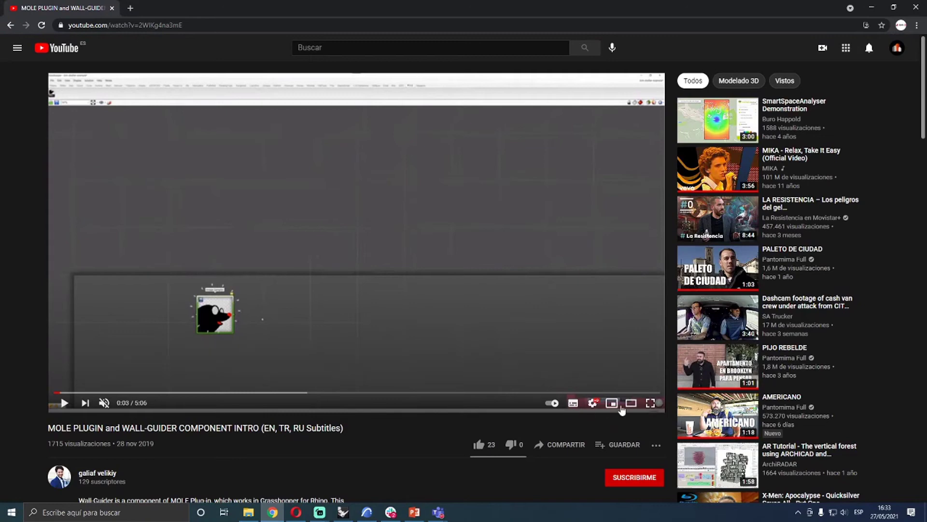
left_click(648, 406)
left_click(434, 276)
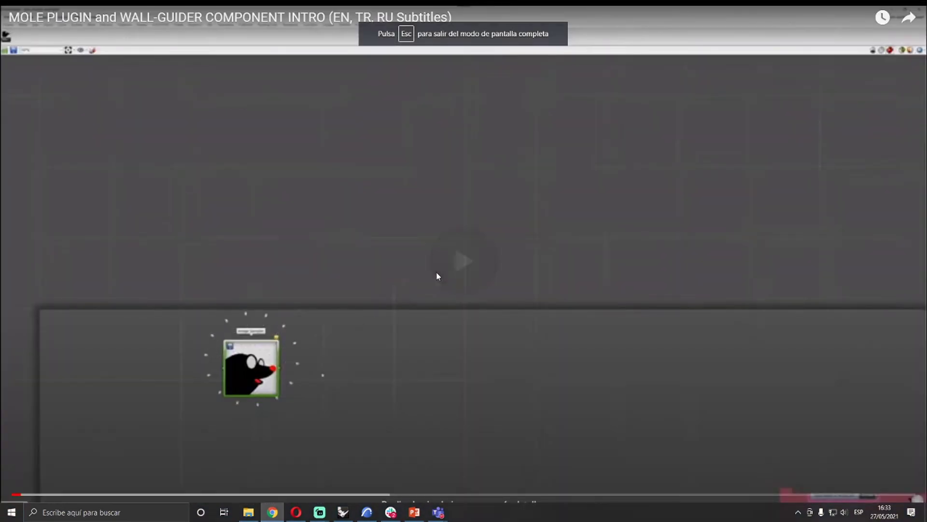
Skip ahead in the MOLE plugin video past the 1:03 mark to the Wall-Guider floor plan demonstration
left_click(106, 499)
left_click(199, 496)
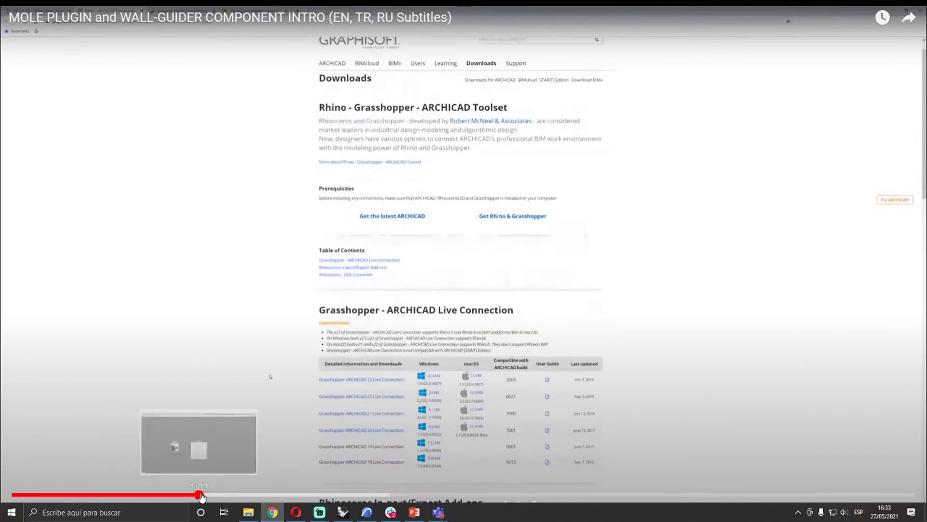
left_click(243, 495)
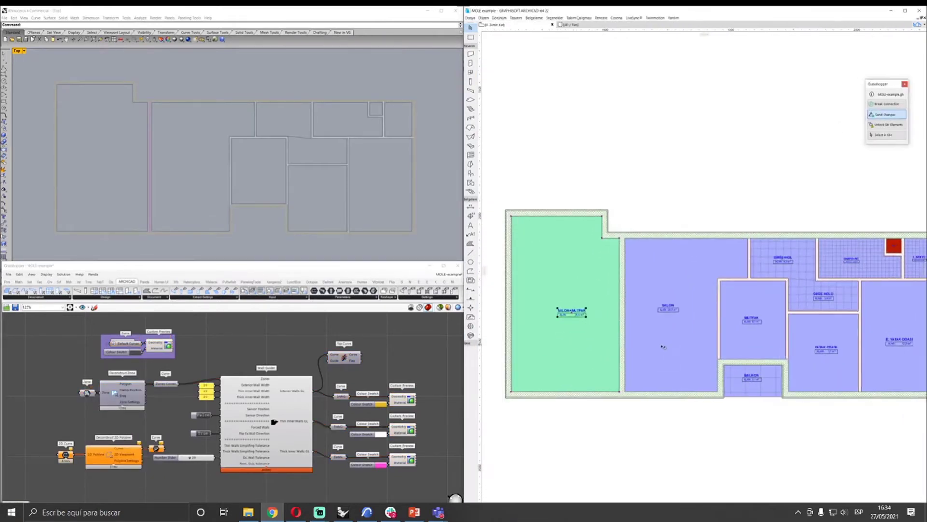
scroll(575, 359, "down", 2)
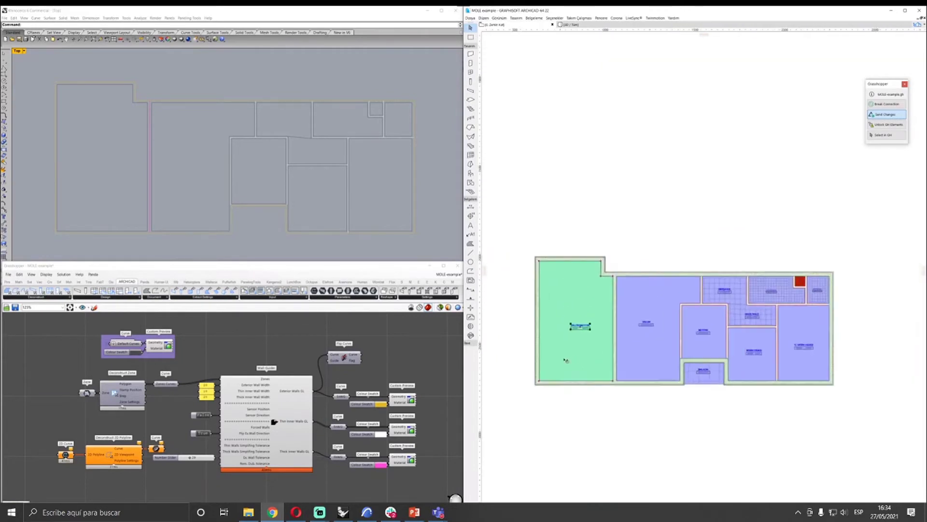
left_click(579, 357)
key("Escape")
left_click(581, 386)
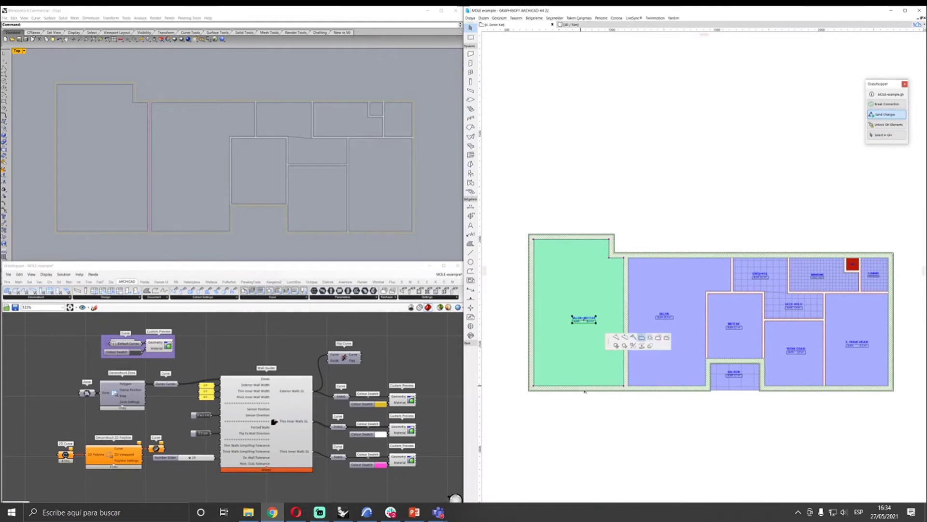
left_click(592, 428)
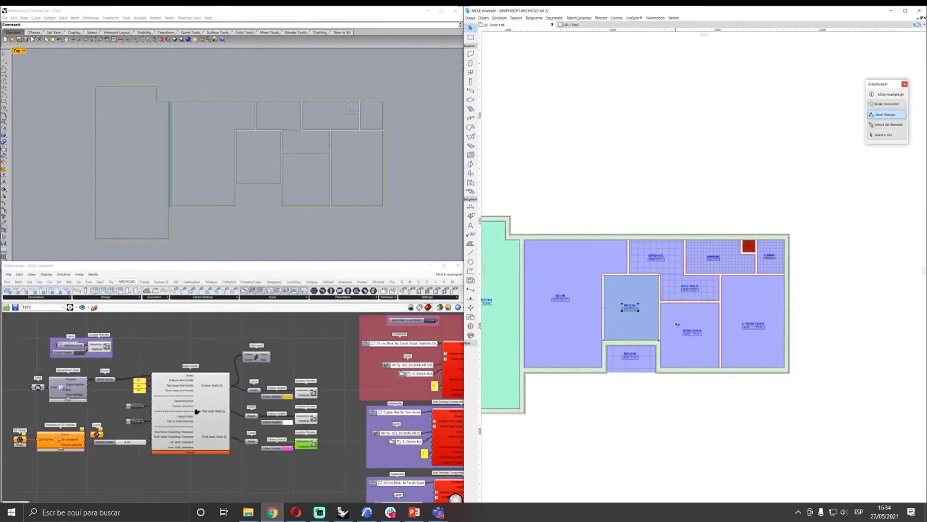
left_click(682, 371)
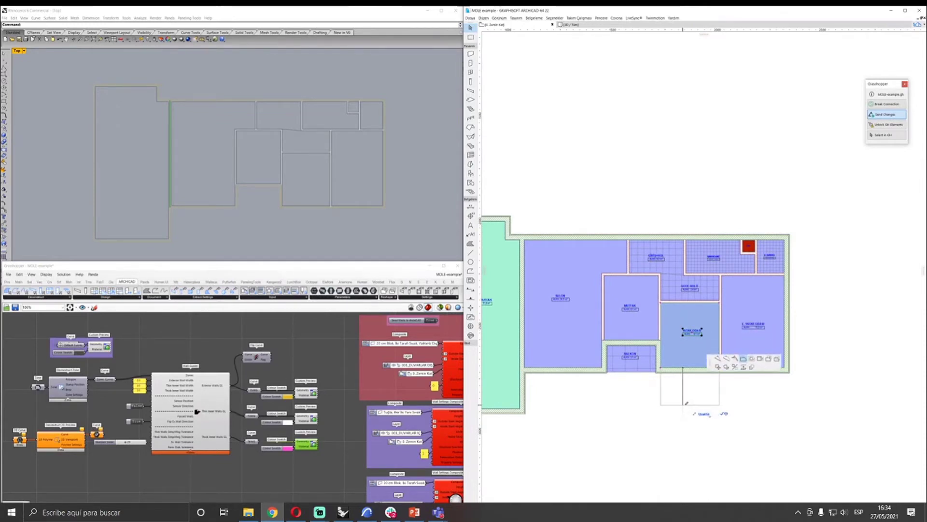
left_click(684, 408)
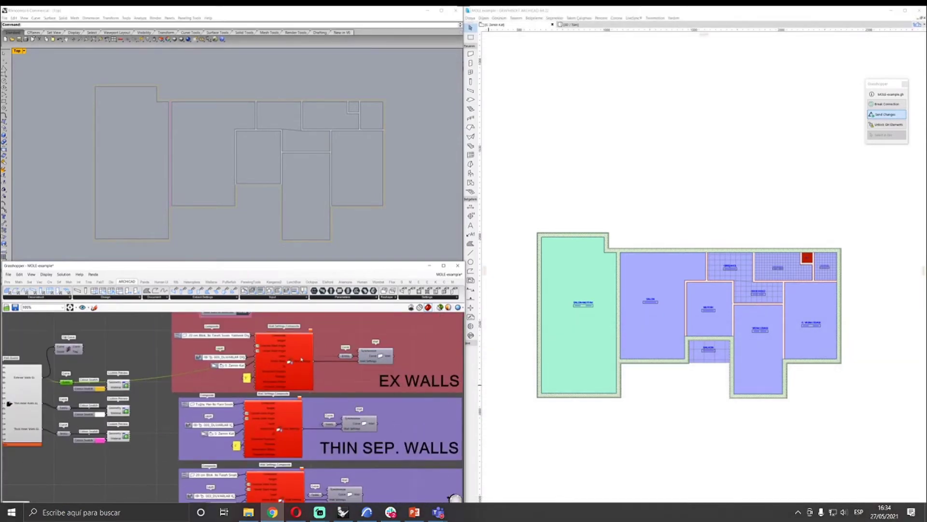
mouse_move(570, 269)
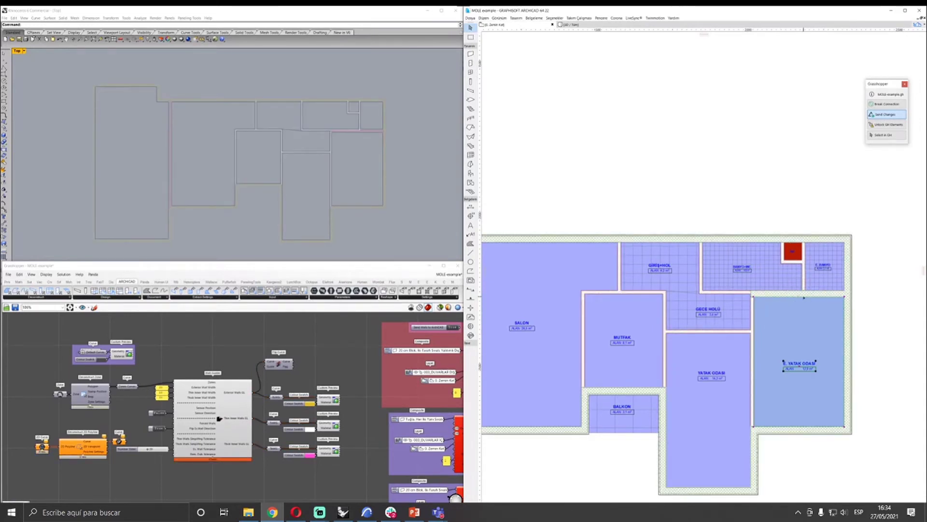
left_click_drag(849, 317, 886, 316)
scroll(804, 301, "down", 2)
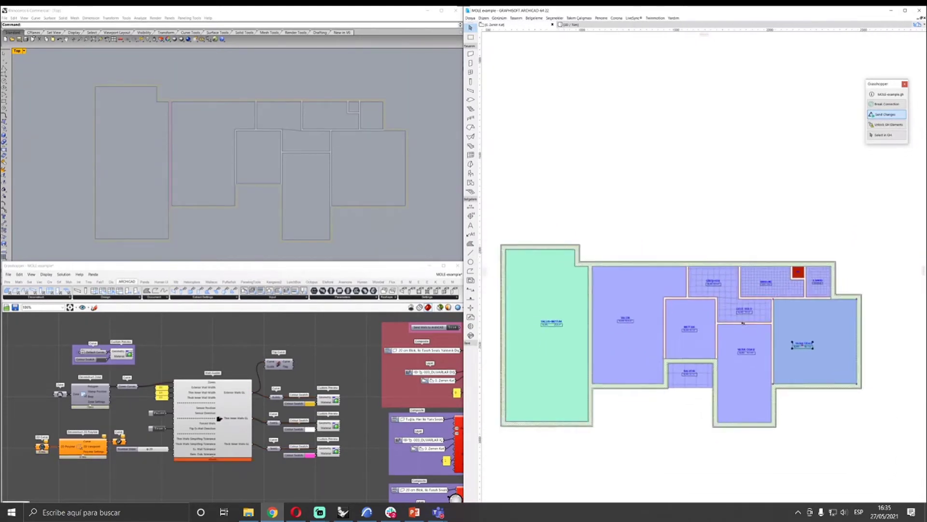
middle_click_drag(806, 283, 830, 305)
left_click(788, 287)
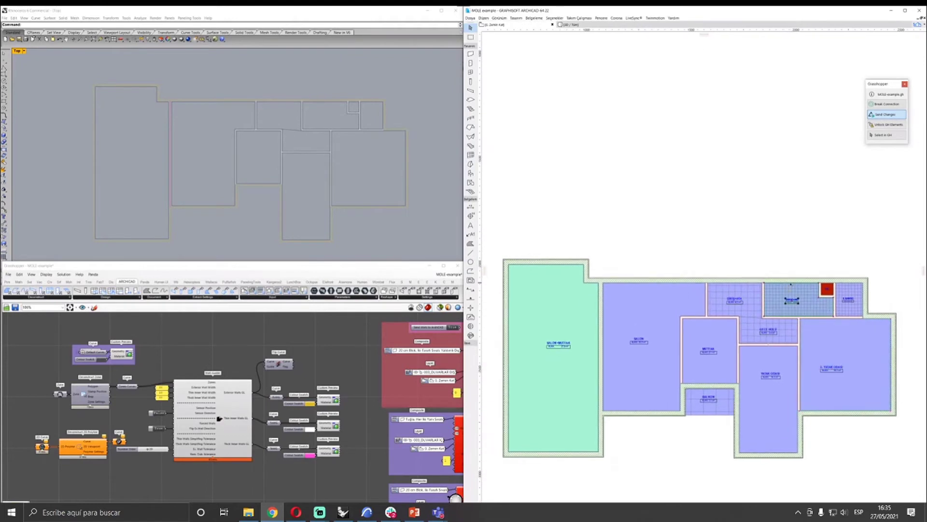
left_click(735, 292)
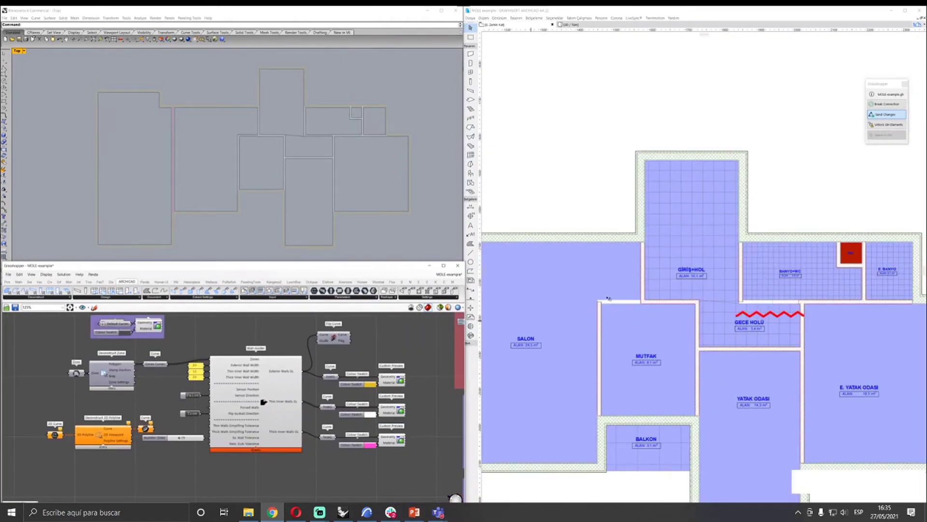
left_click(522, 300)
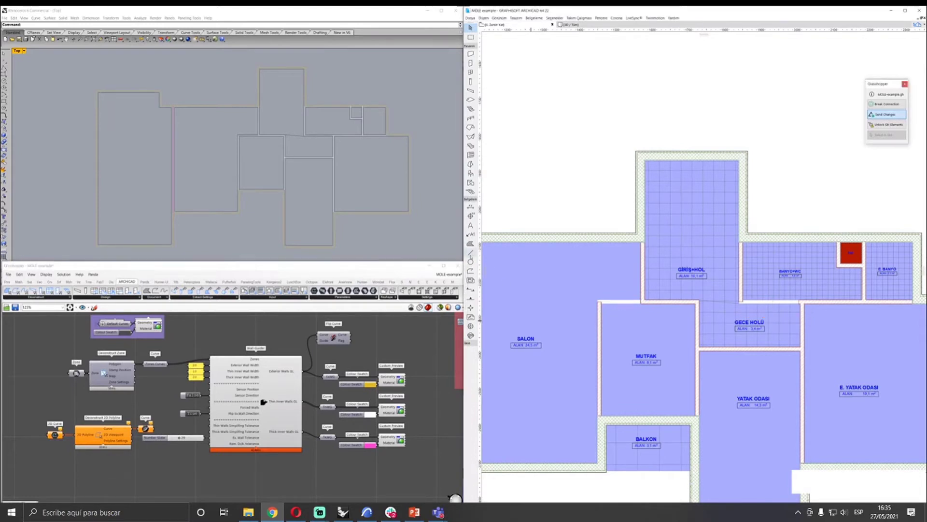
left_click(471, 252)
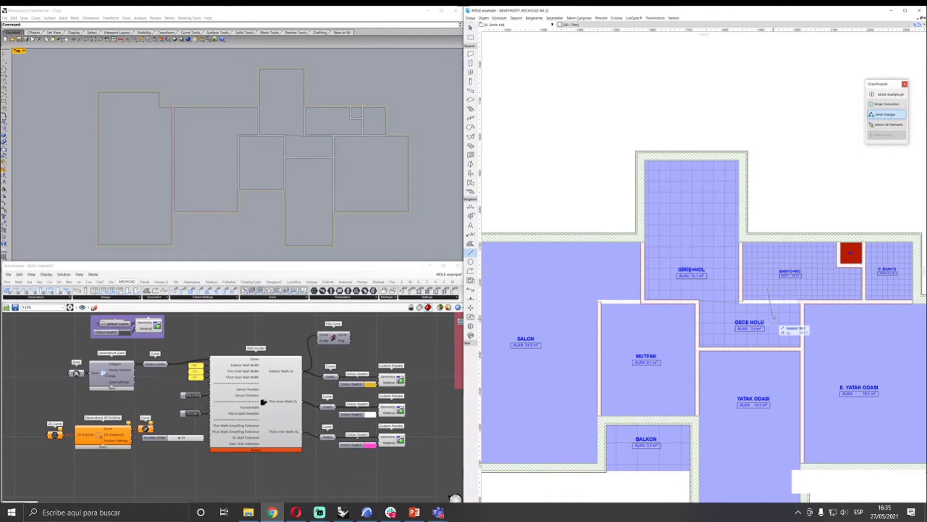
key("Escape")
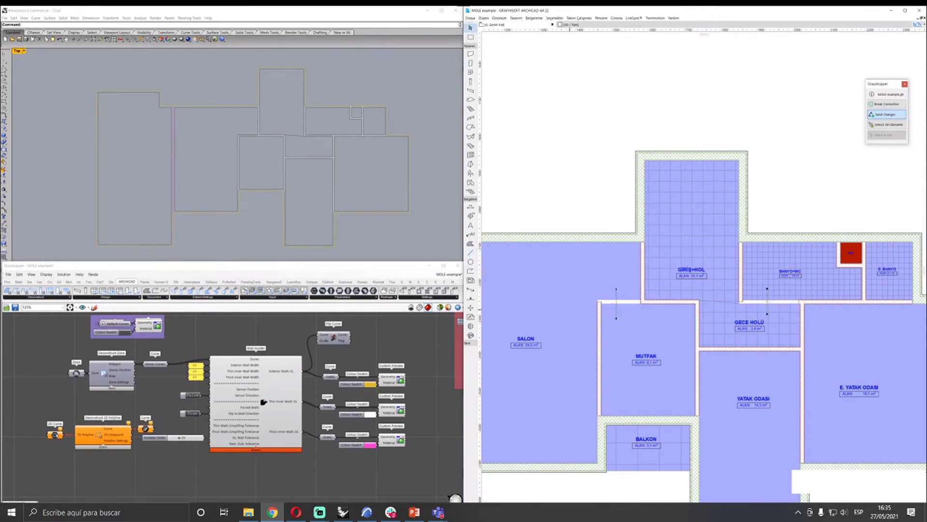
right_click(54, 434)
left_click(97, 484)
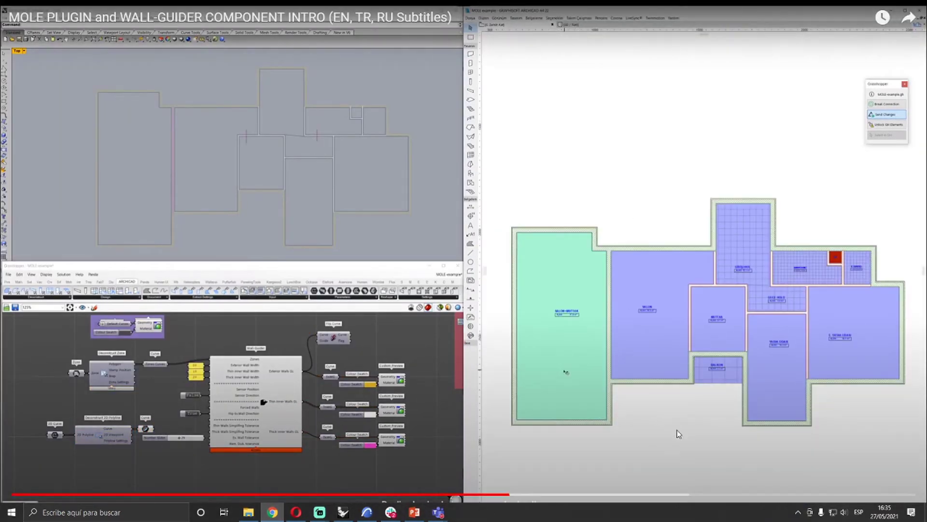
Leave the full-screen video and search YouTube for "grasshopper graphisof"
key("Escape")
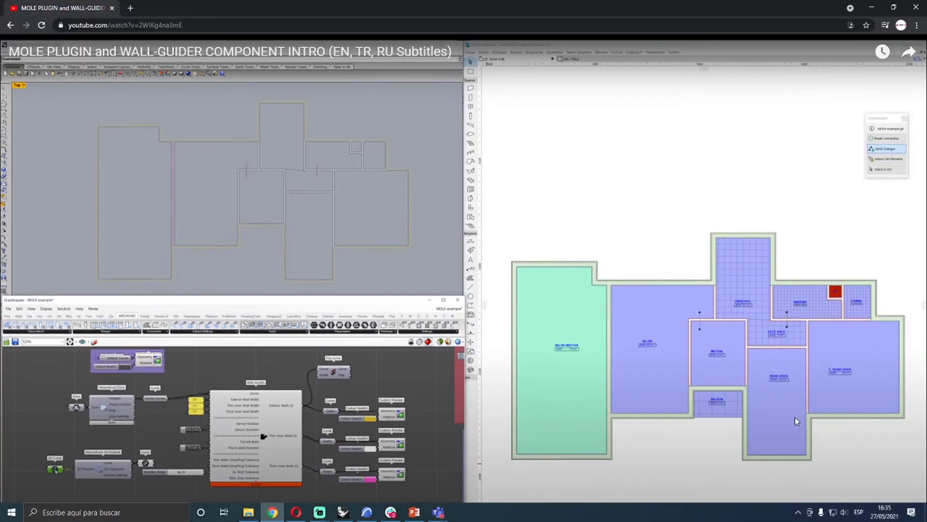
left_click(365, 47)
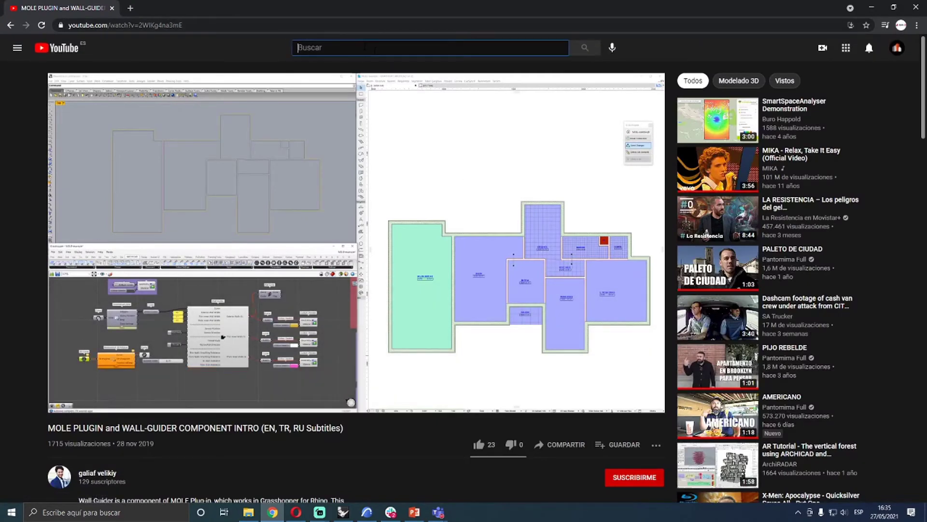
type("gr")
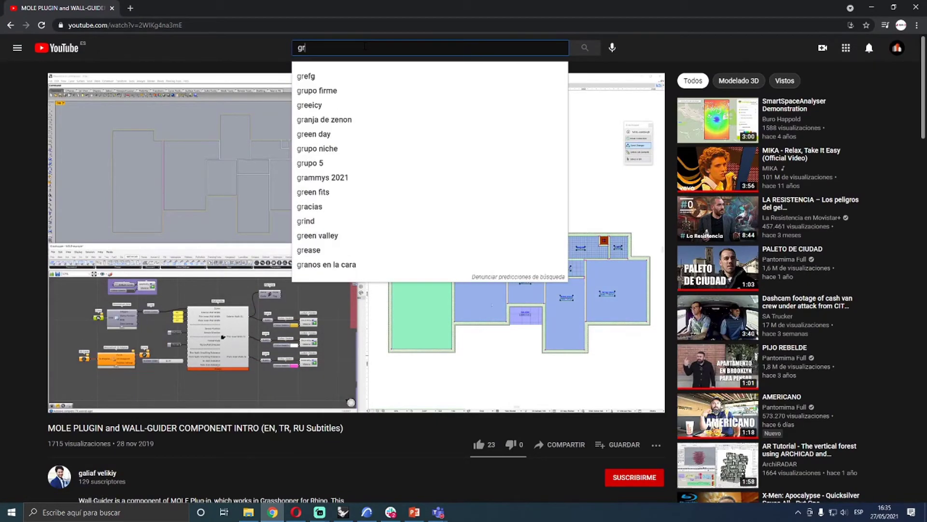
type("asshopper")
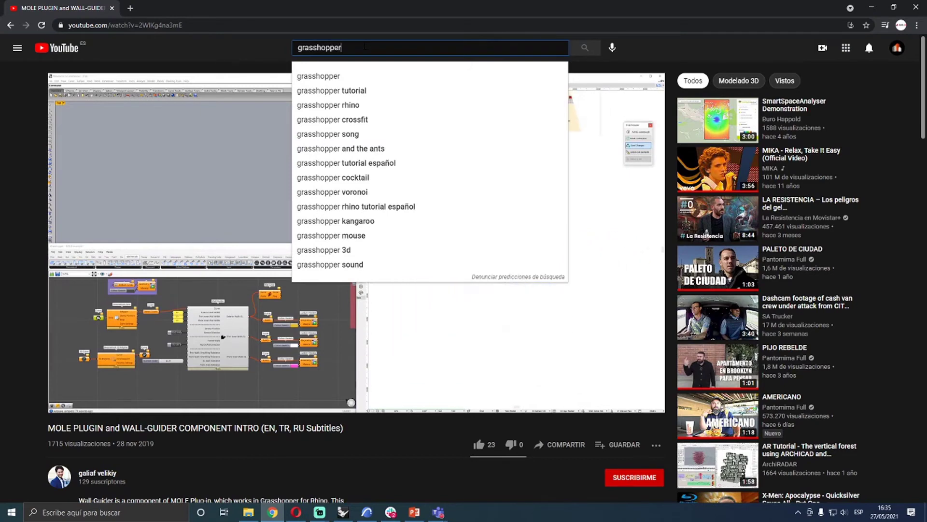
type(" gra")
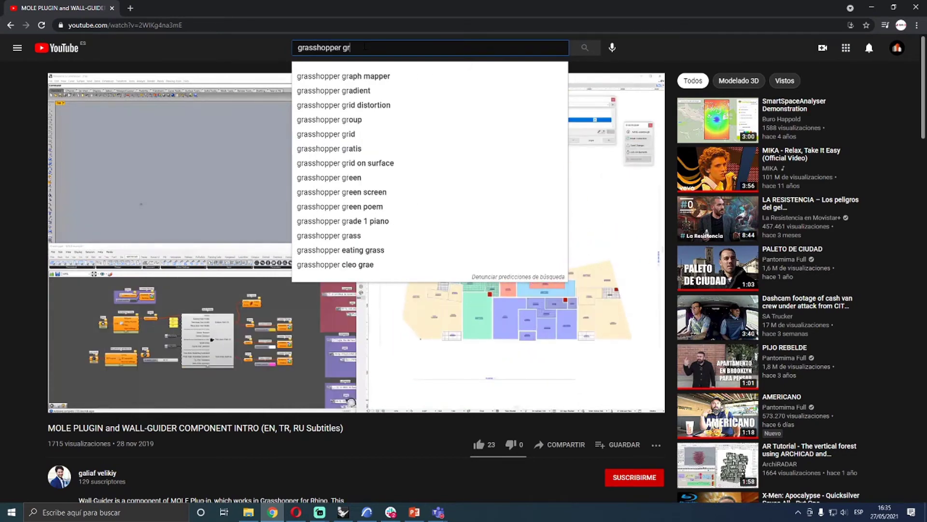
type("phisof")
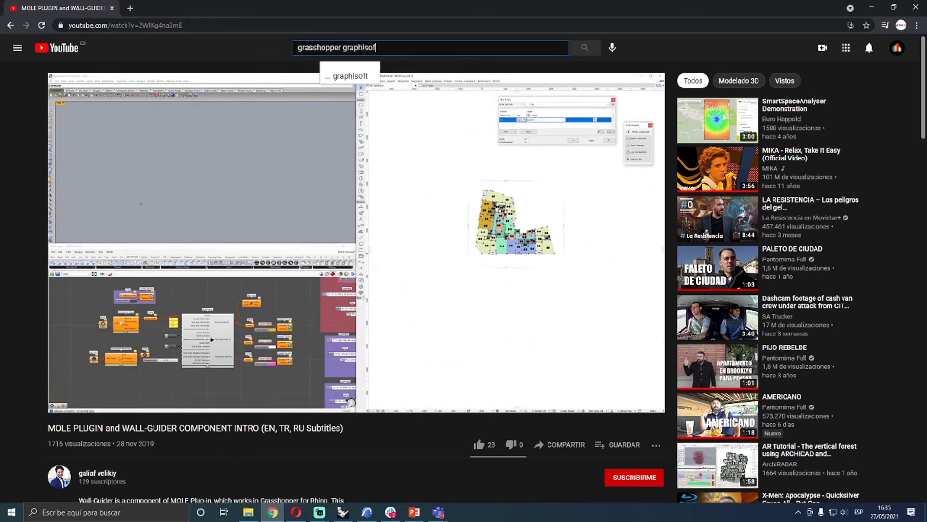
key("Return")
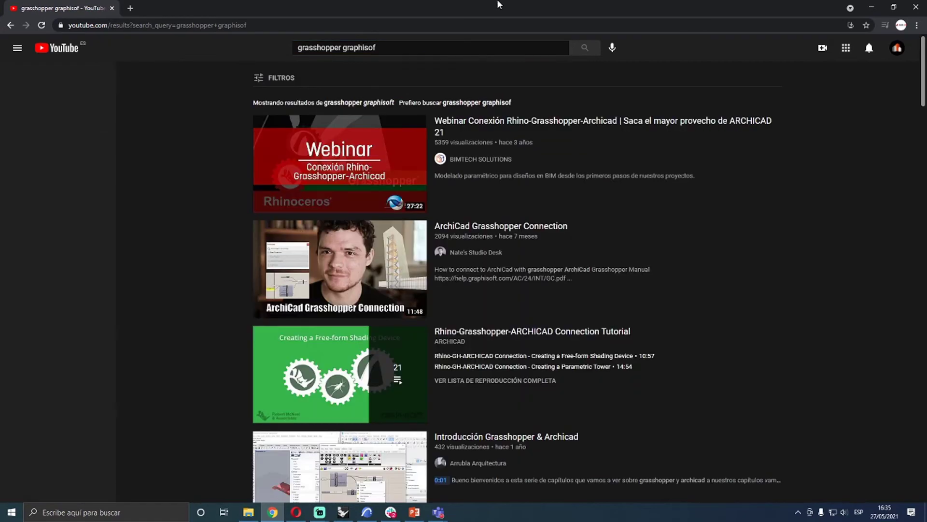
Open the Rhino-Grasshopper-ARCHICAD Connection Tutorial playlist and switch to its second video, Creating a Parametric Tower
scroll(443, 236, "down", 2)
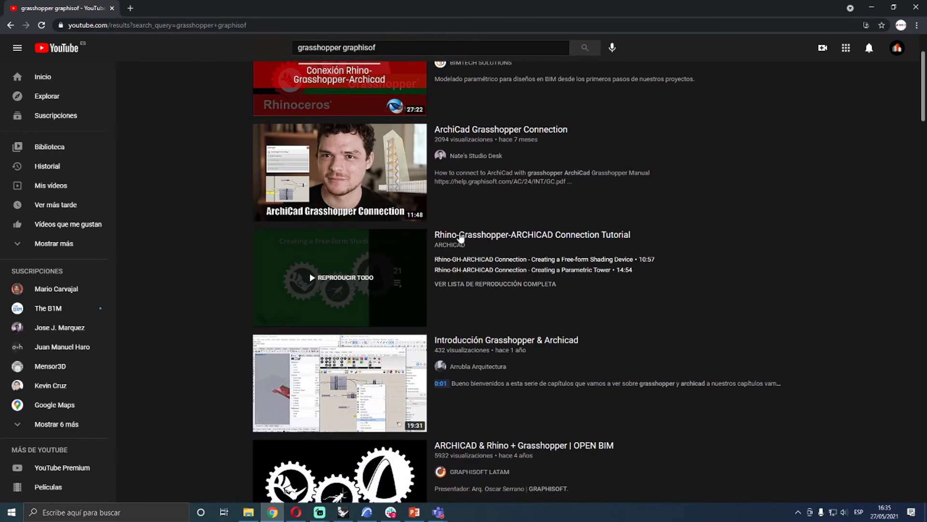
left_click(547, 239)
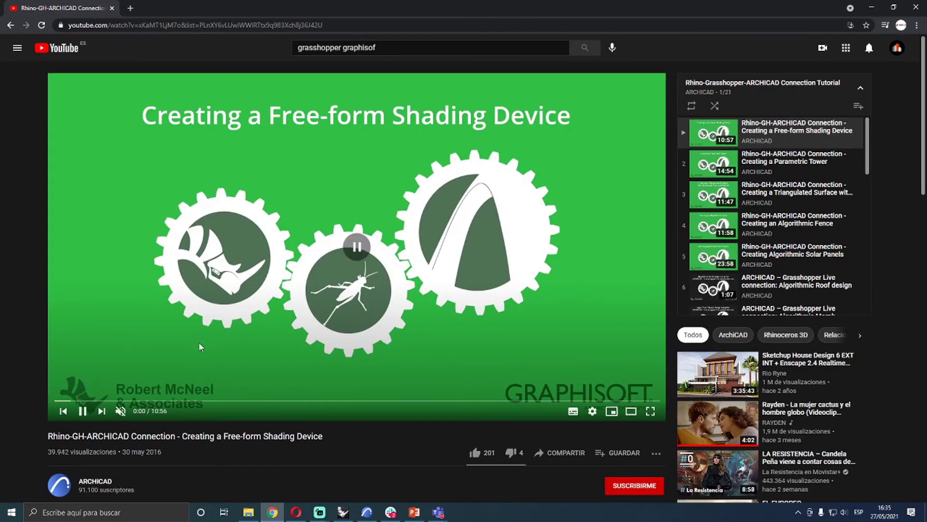
left_click(199, 344)
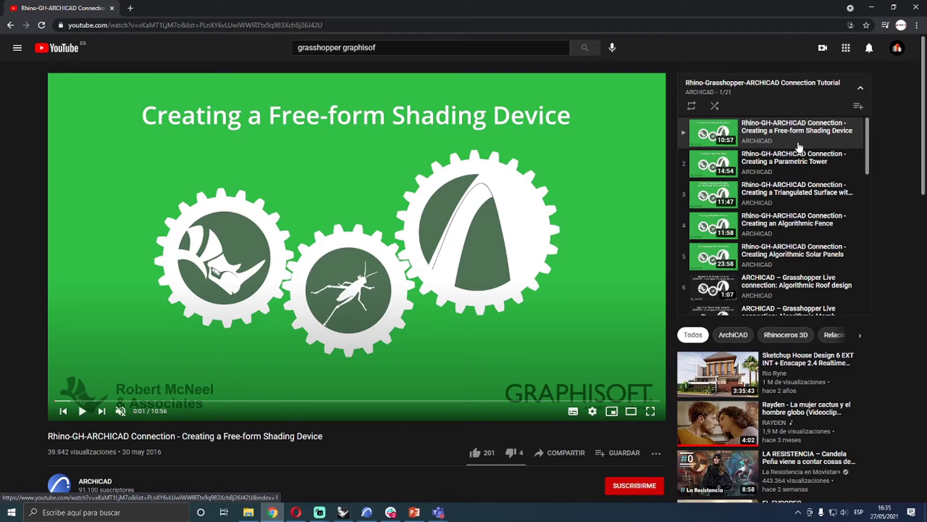
left_click(797, 162)
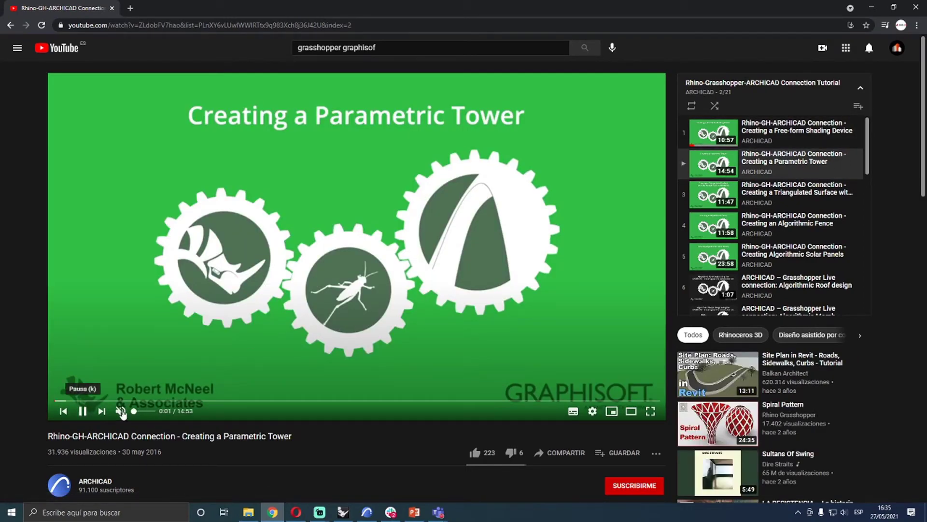
Skip ahead in the Creating a Parametric Tower video to about 5:42 and show it in full screen
left_click_drag(213, 436, 343, 438)
left_click(346, 437)
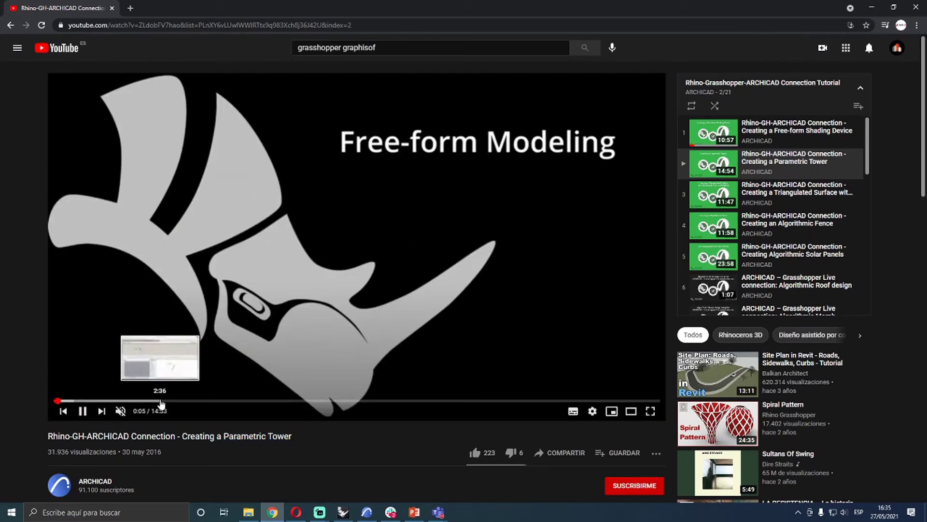
left_click(182, 401)
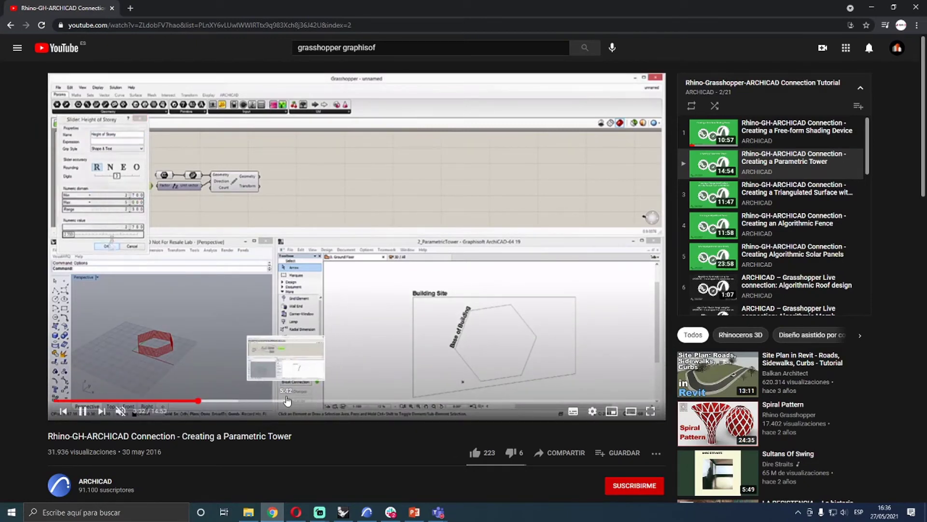
left_click(287, 400)
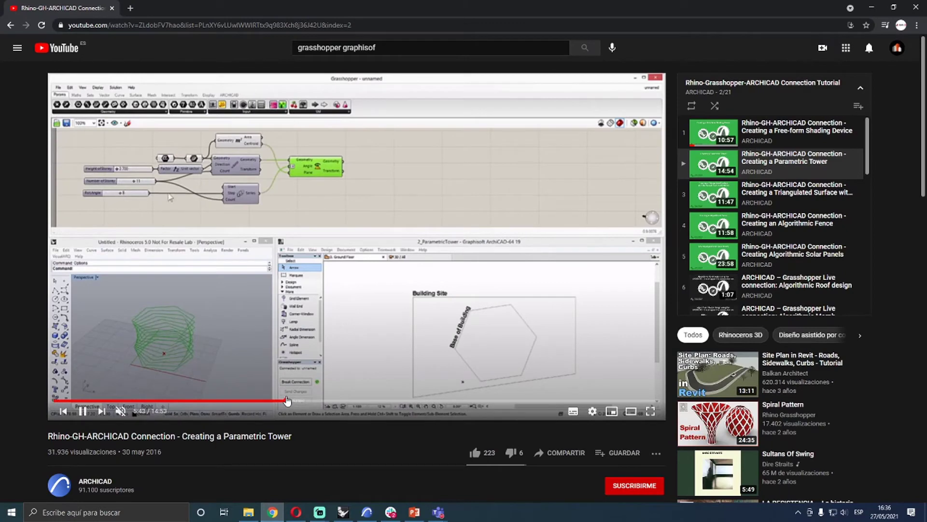
left_click(650, 411)
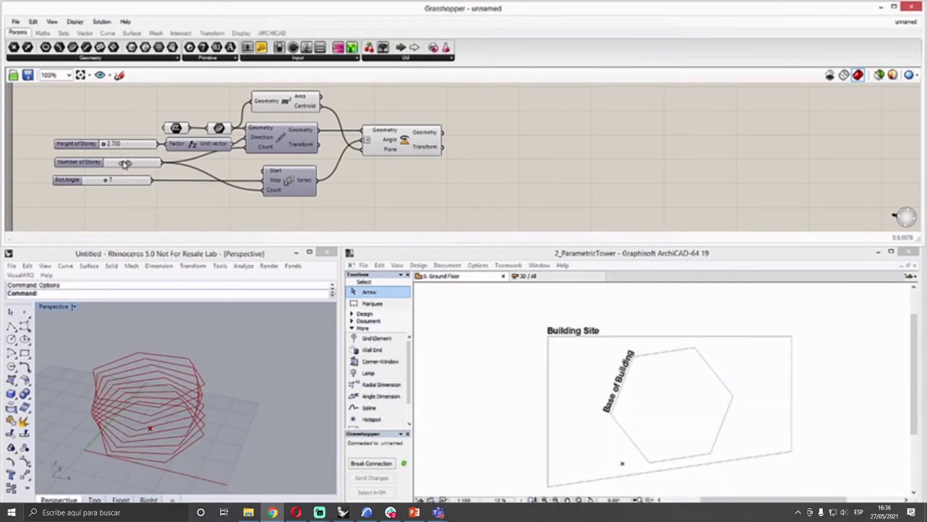
left_click_drag(106, 145, 150, 146)
left_click_drag(109, 181, 128, 164)
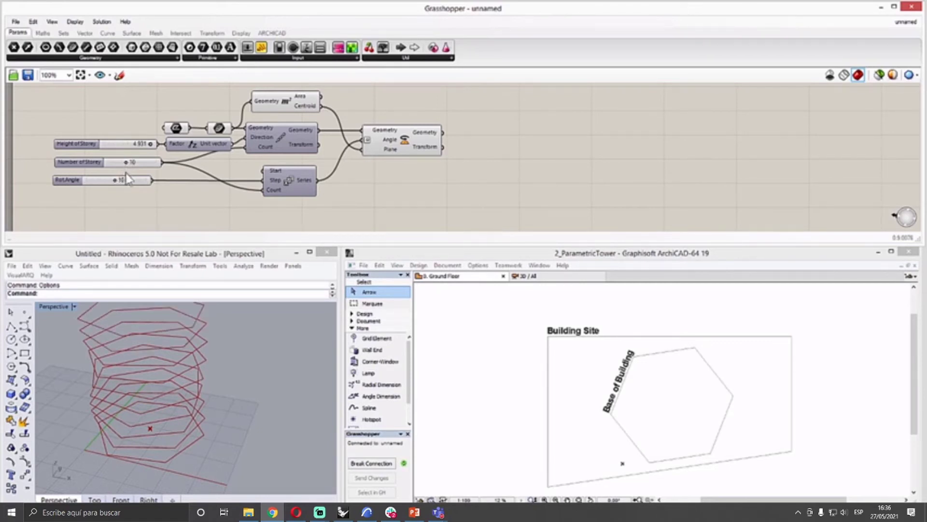
left_click_drag(126, 164, 122, 163)
double_click(485, 151)
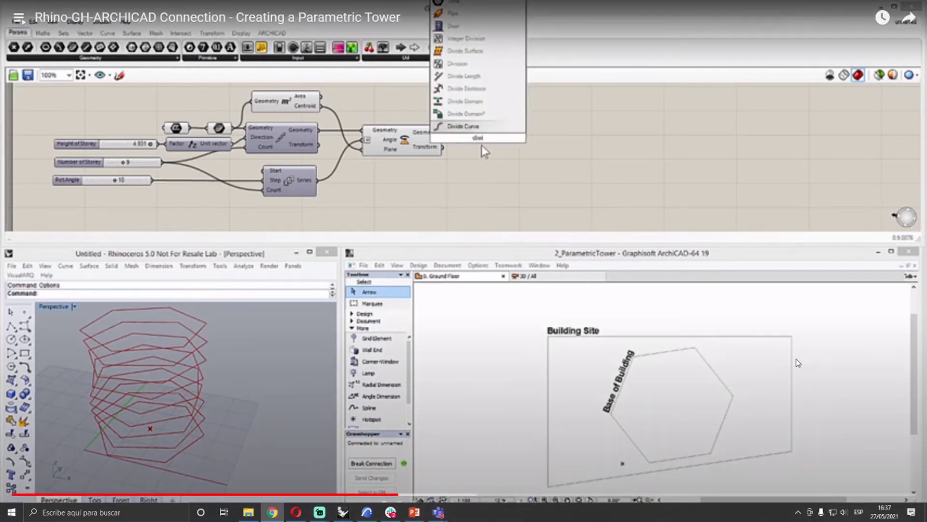
Pause the Creating a Parametric Tower video at 6:22 and leave full screen
left_click(782, 411)
key("Escape")
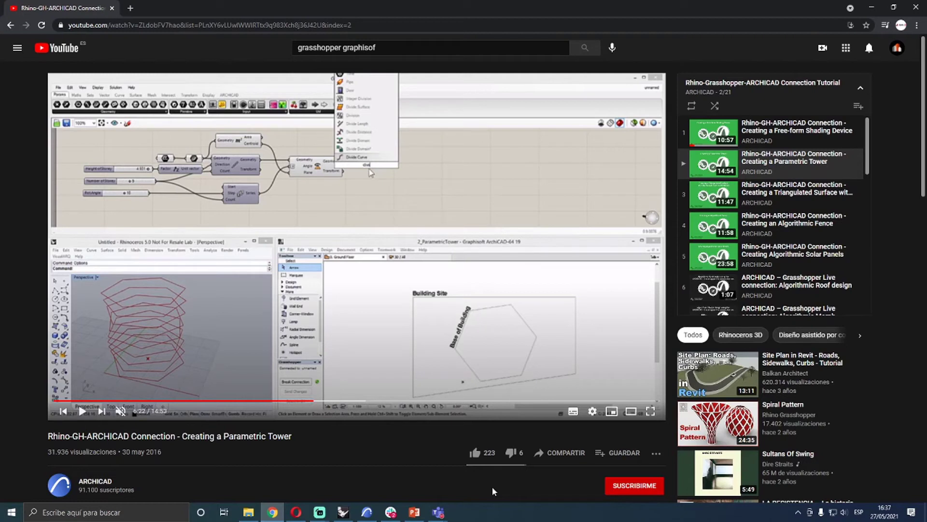
Switch to the Escaleras definition in Grasshopper and move the large yellow data panel down, further below the SlabSetB component's top edge
left_click(343, 512)
scroll(547, 262, "down", 4)
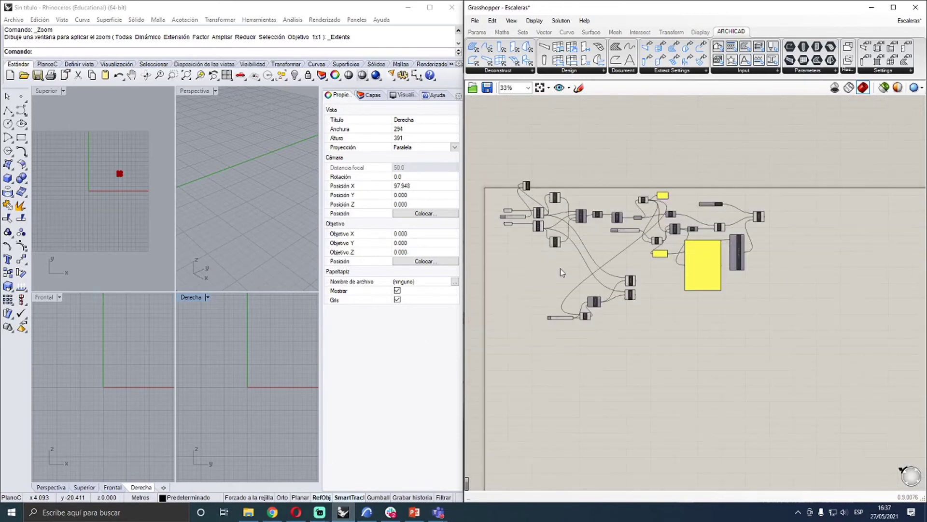
scroll(506, 237, "up", 2)
scroll(529, 321, "down", 2)
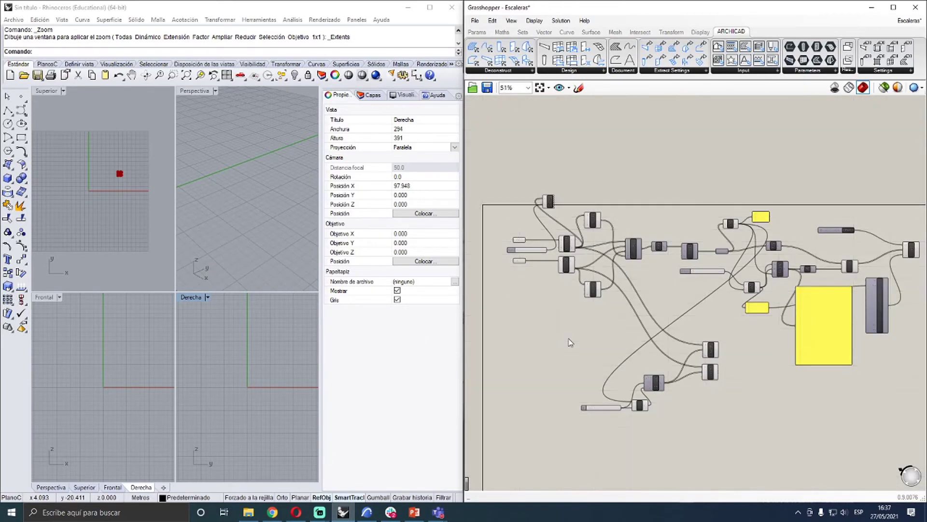
scroll(570, 341, "up", 6)
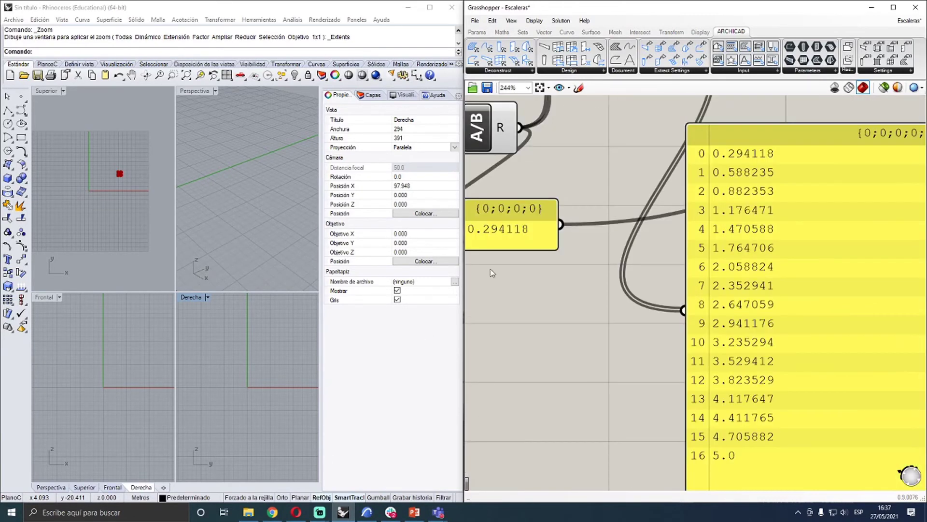
scroll(531, 276, "down", 6)
left_click_drag(628, 227, 653, 282)
scroll(599, 301, "up", 4)
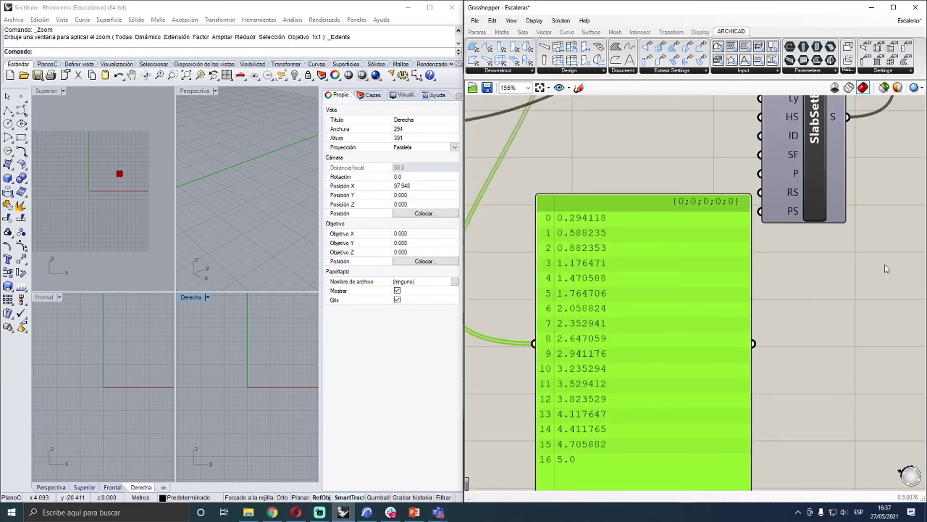
left_click(864, 313)
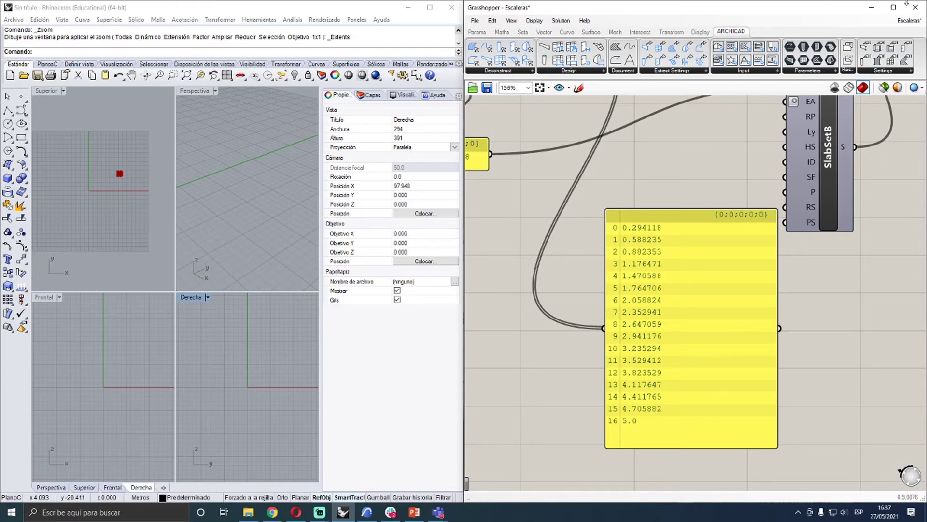
Minimize the Grasshopper and Rhino windows to return to the YouTube page
left_click(872, 8)
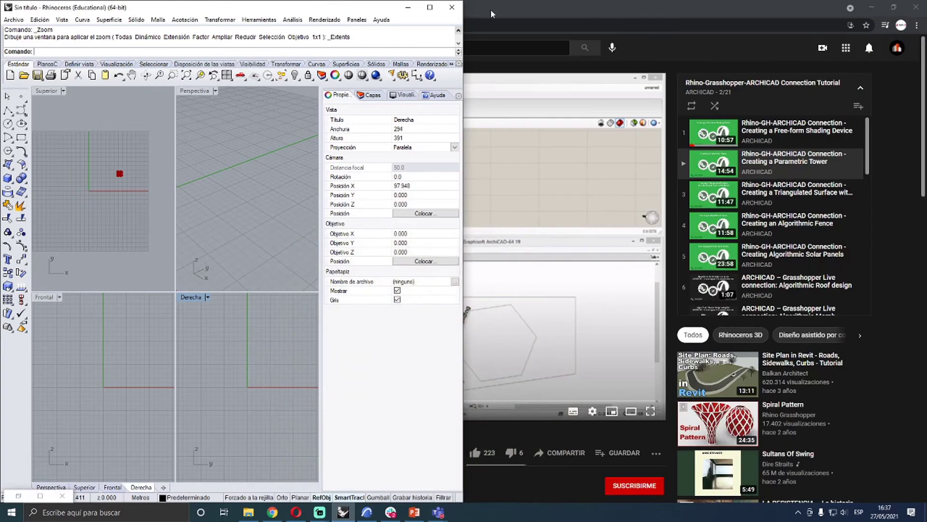
left_click(412, 7)
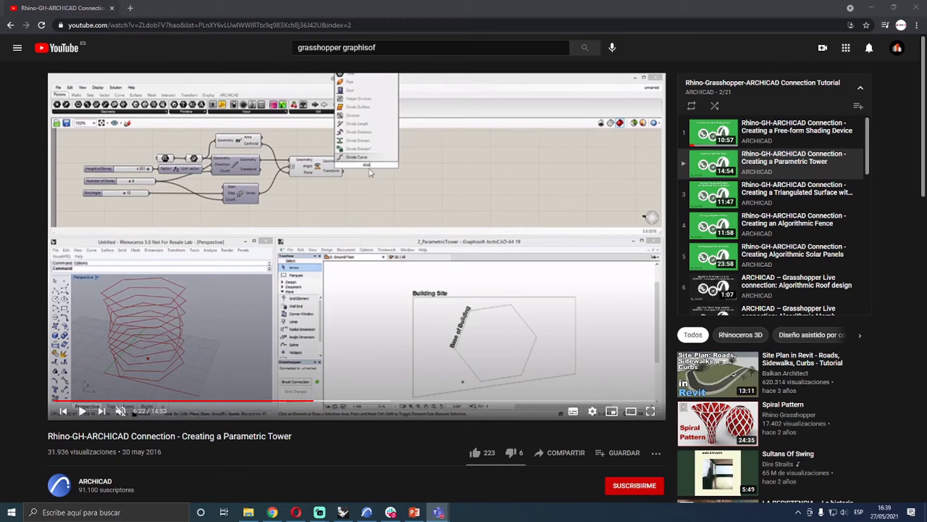
Bring Rhino and Grasshopper back up and look over the Escaleras definition, from its curve inputs to the Srf4Pt component
left_click(343, 513)
scroll(561, 282, "down", 6)
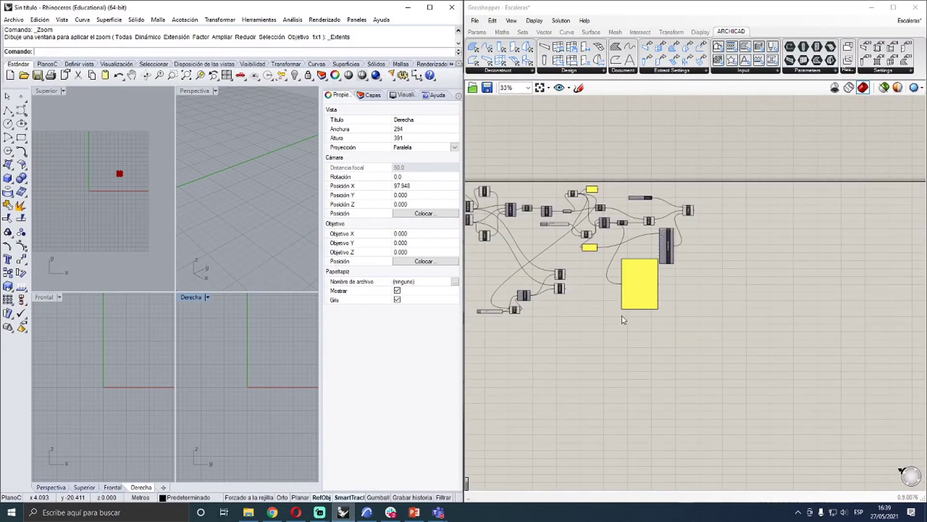
left_click(609, 359)
scroll(609, 360, "up", 3)
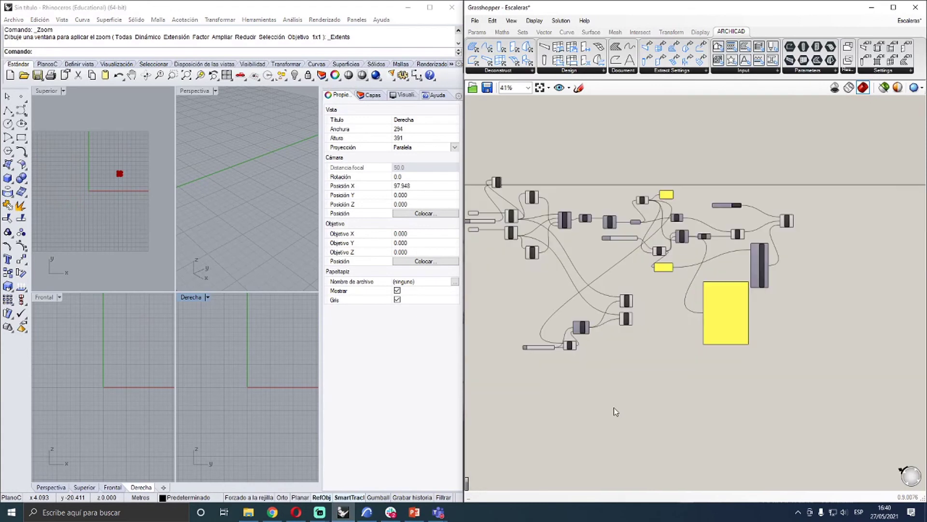
right_click_drag(563, 342, 560, 385)
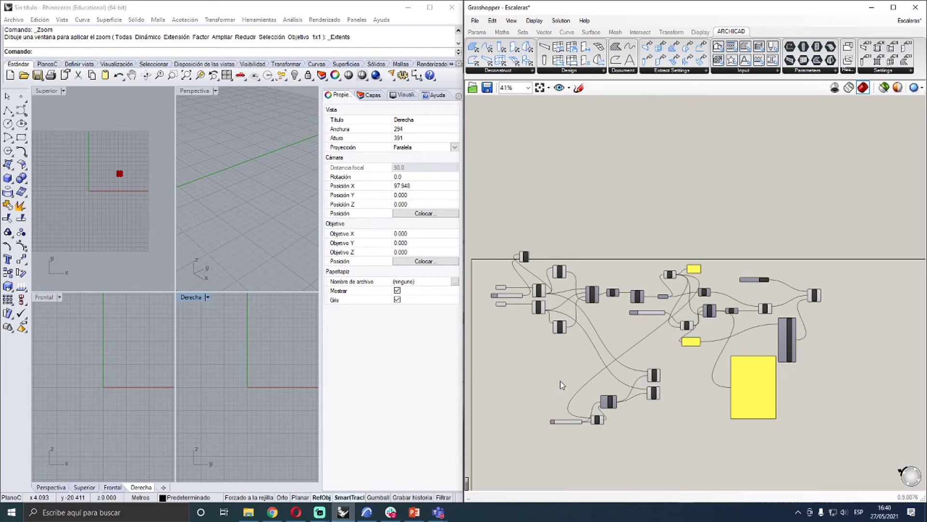
scroll(562, 284, "up", 5)
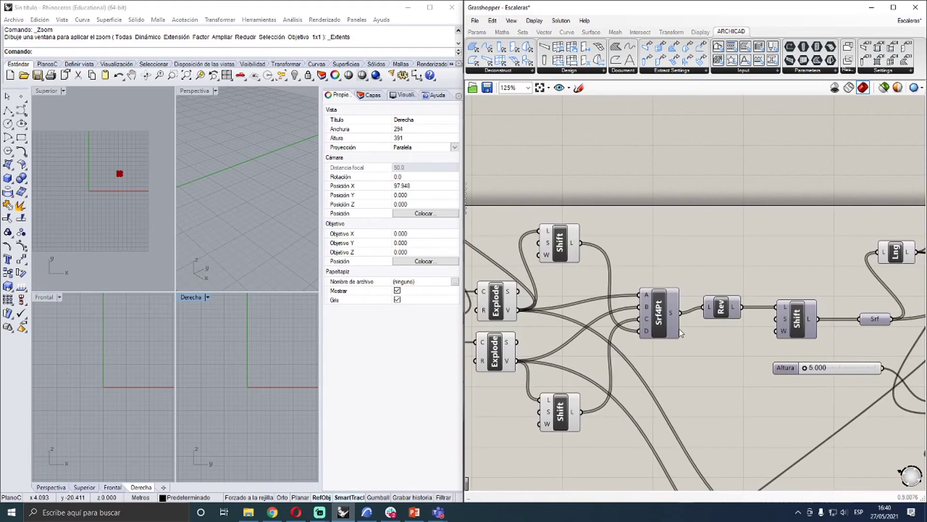
scroll(772, 213, "up", 1)
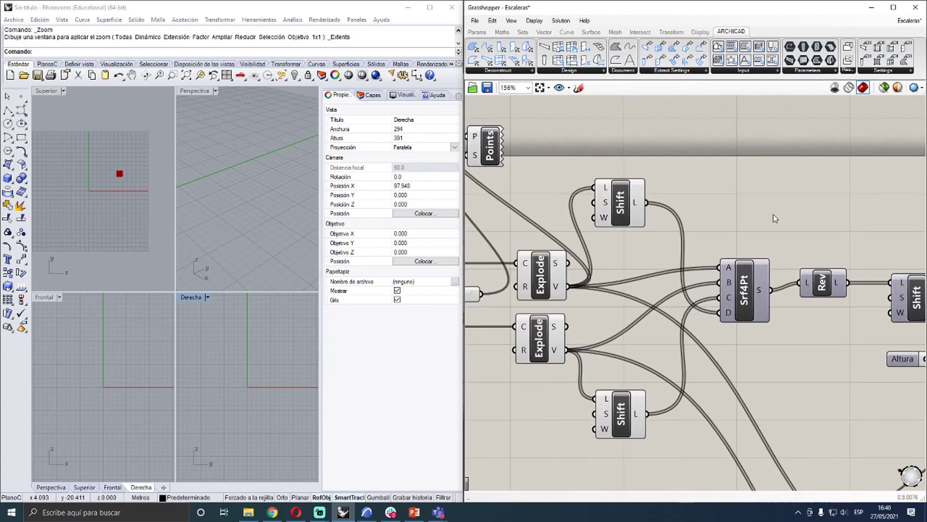
scroll(774, 226, "down", 1)
scroll(540, 360, "down", 2)
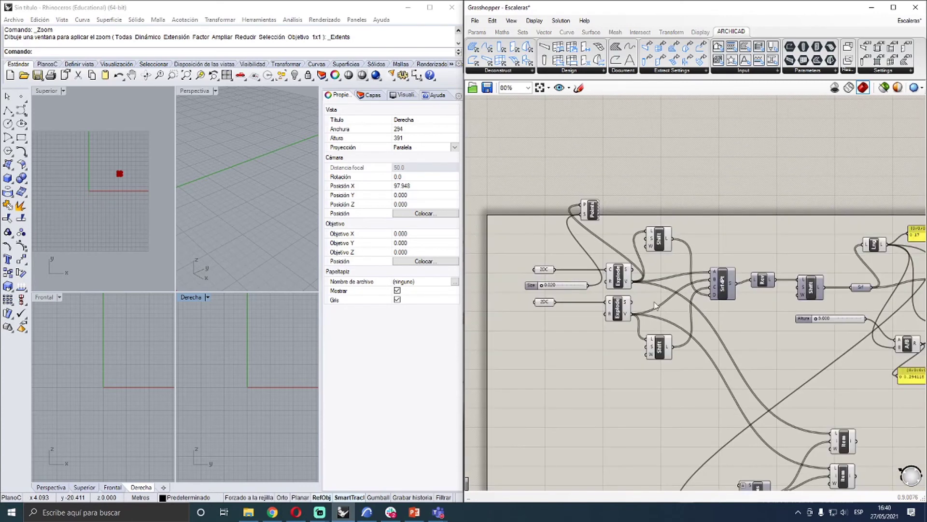
scroll(546, 310, "up", 1)
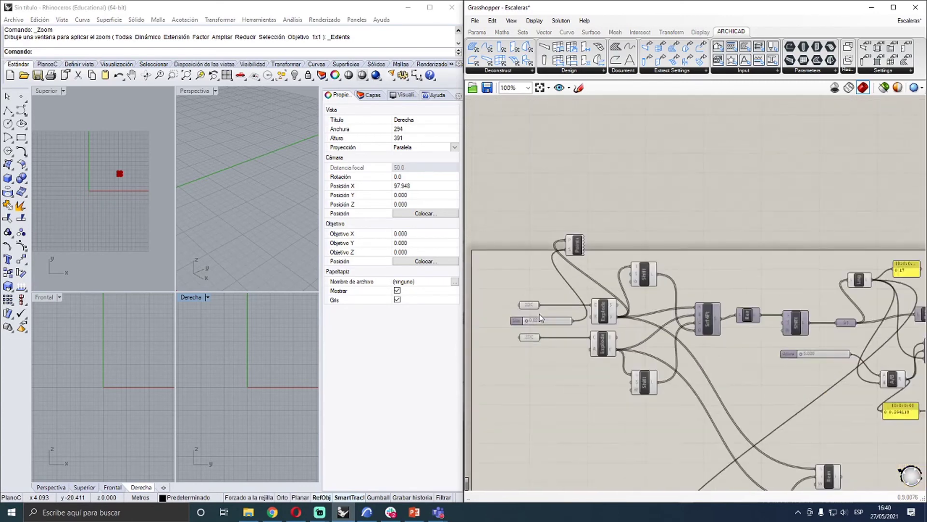
Point out the input components at the start of the Escaleras definition and maximize the Grasshopper window
left_click_drag(548, 269, 488, 379)
left_click_drag(527, 344, 478, 350)
left_click(580, 314)
scroll(608, 323, "down", 1)
left_click_drag(640, 13, 500, 3)
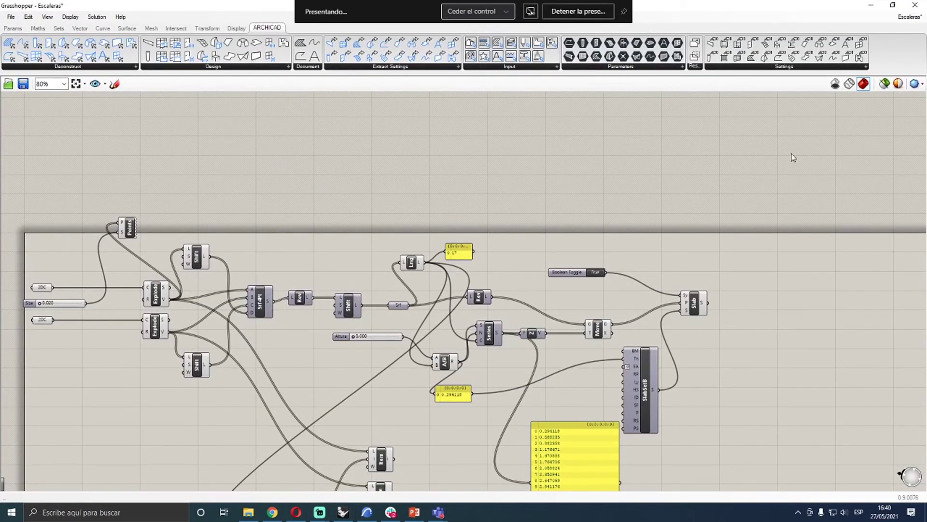
Look closely at the start of the definition and highlight each of the two 2DC curve parameters in turn
scroll(471, 211, "down", 2)
scroll(471, 211, "up", 6)
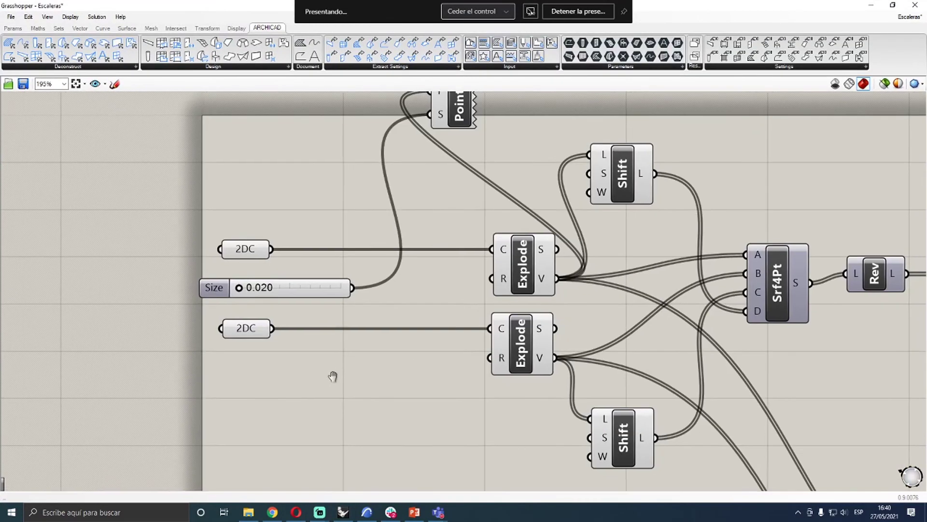
right_click_drag(273, 277, 257, 299)
left_click(222, 264)
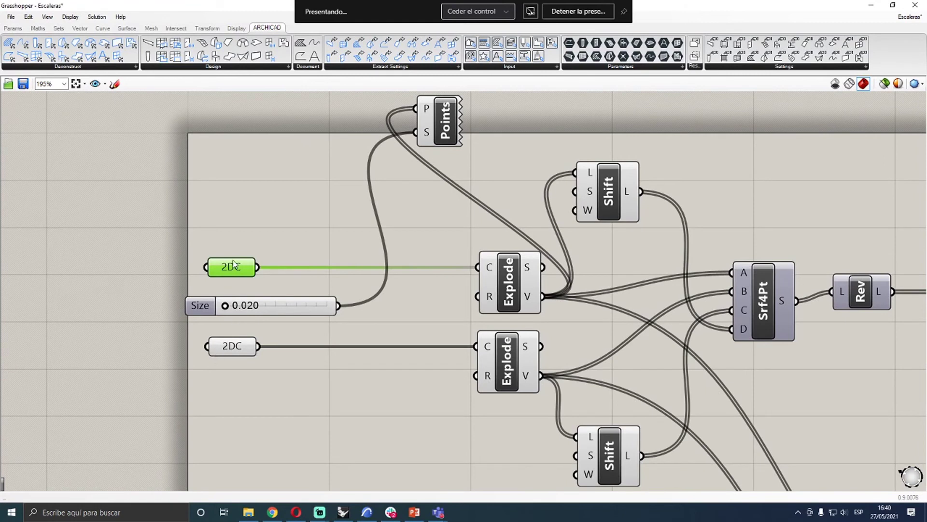
left_click(243, 349)
left_click(239, 269)
Nudge the upper Explode component slightly left into line with the lower one, and highlight the lower Explode component
scroll(212, 216, "down", 2)
scroll(441, 290, "up", 4)
left_click(441, 249)
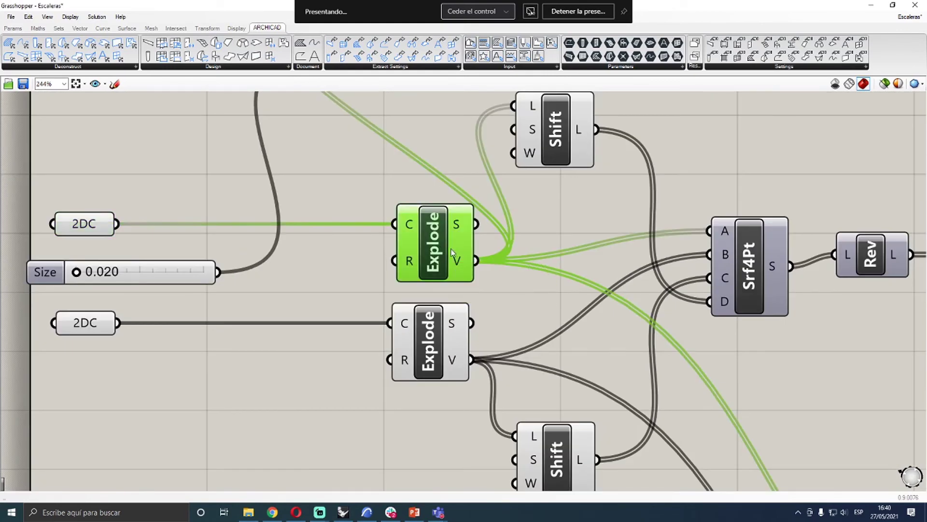
left_click_drag(420, 249, 413, 248)
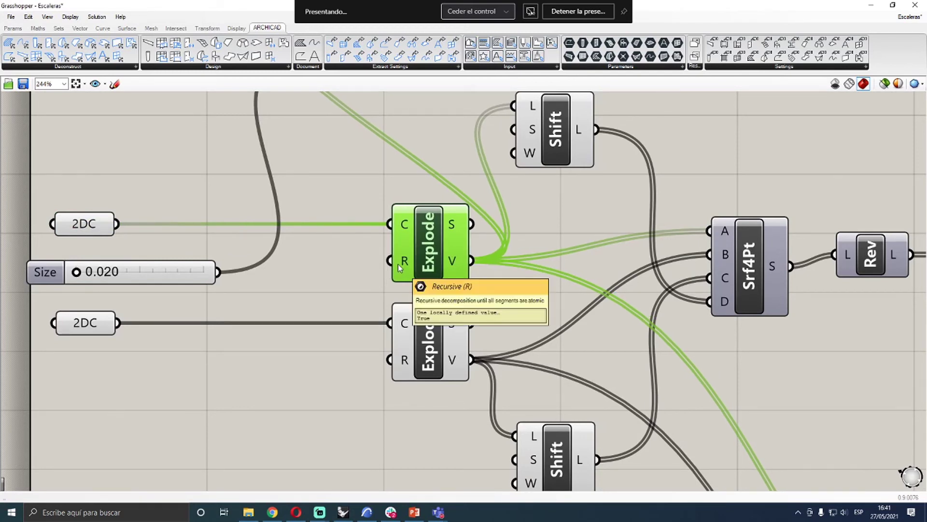
left_click(427, 341)
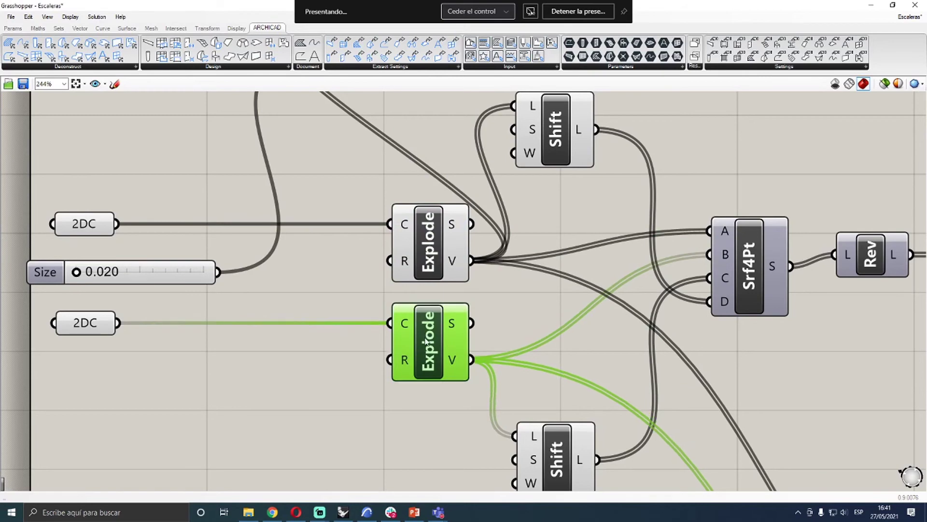
scroll(273, 386, "down", 1)
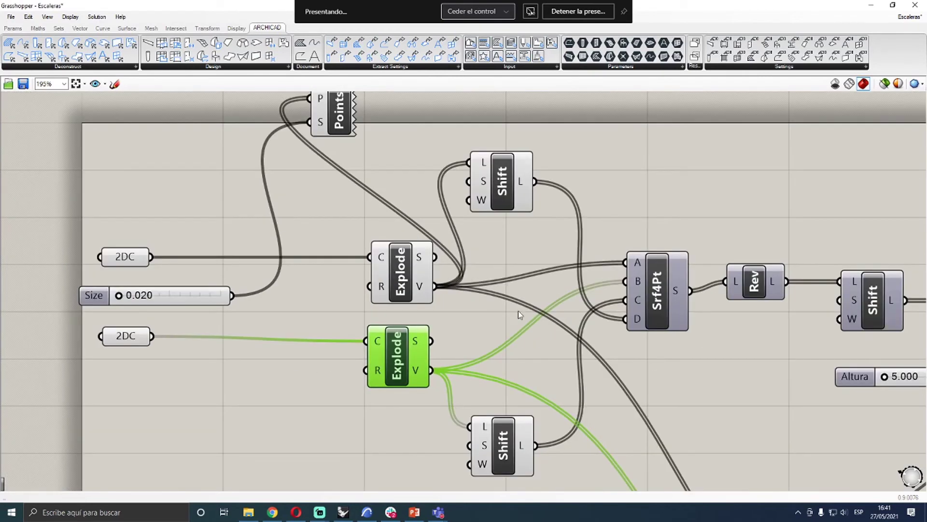
Examine the Explode component's vertices output and highlight the two Shift components fed by the exploded curves
mouse_move(422, 290)
left_click(500, 189)
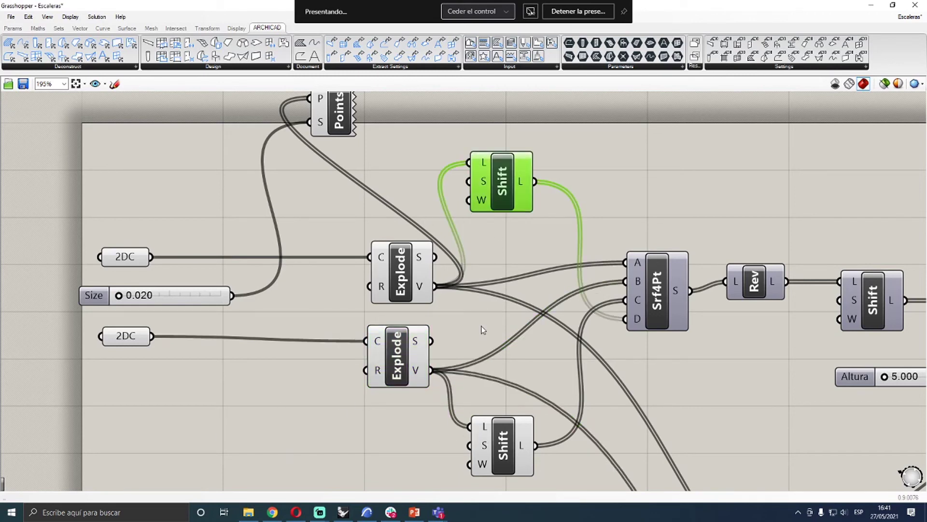
left_click(493, 441)
left_click(503, 186)
Highlight the Srf4Pt component and examine its four corner inputs and its place in the whole stair definition
scroll(493, 262, "down", 5)
left_click(552, 267)
scroll(548, 268, "up", 5)
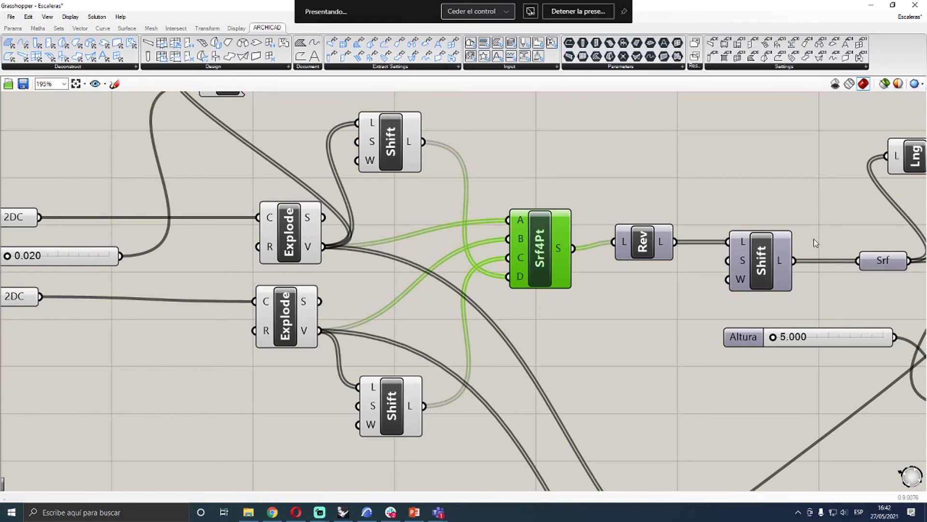
scroll(410, 172, "down", 3)
scroll(446, 199, "down", 2)
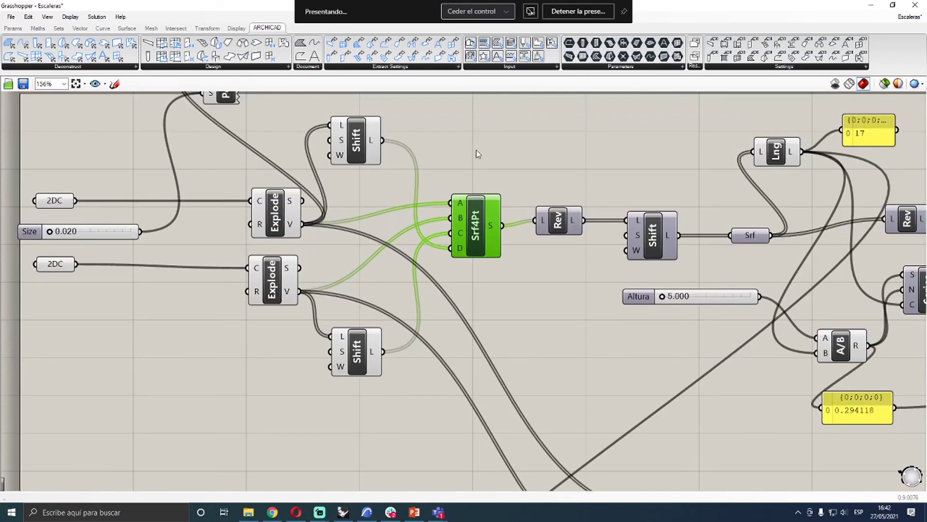
scroll(428, 186, "down", 2)
scroll(425, 178, "down", 1)
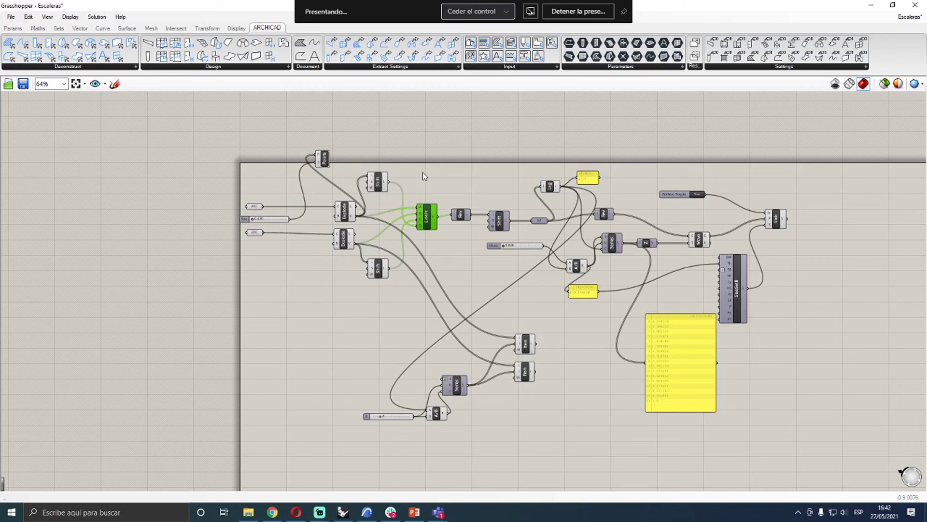
scroll(394, 237, "up", 5)
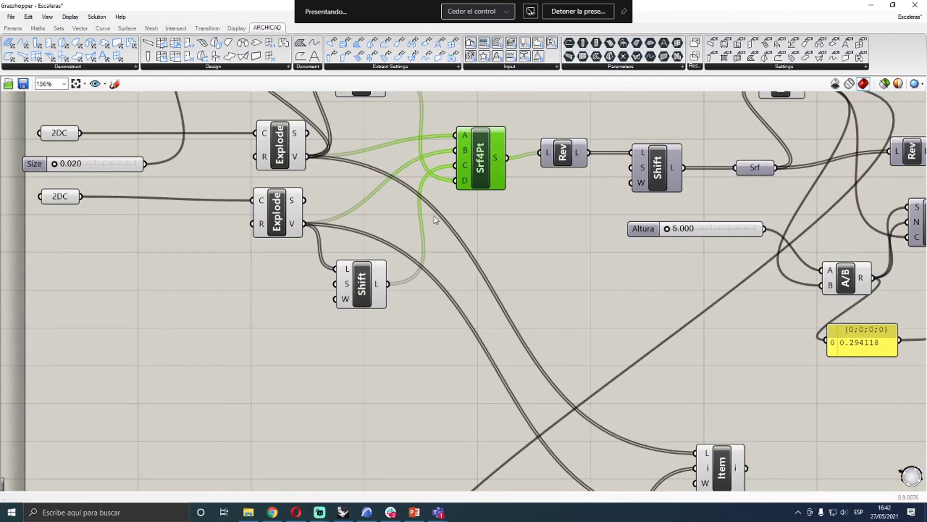
scroll(396, 239, "down", 2)
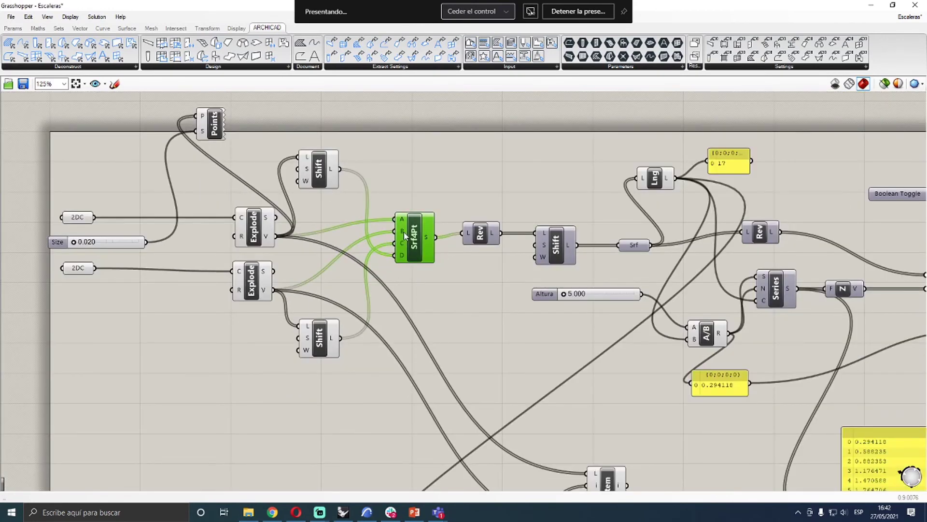
mouse_move(404, 232)
Compare the Srf4Pt component with the Reverse List component it feeds and examine the chain that follows them
left_click(481, 231)
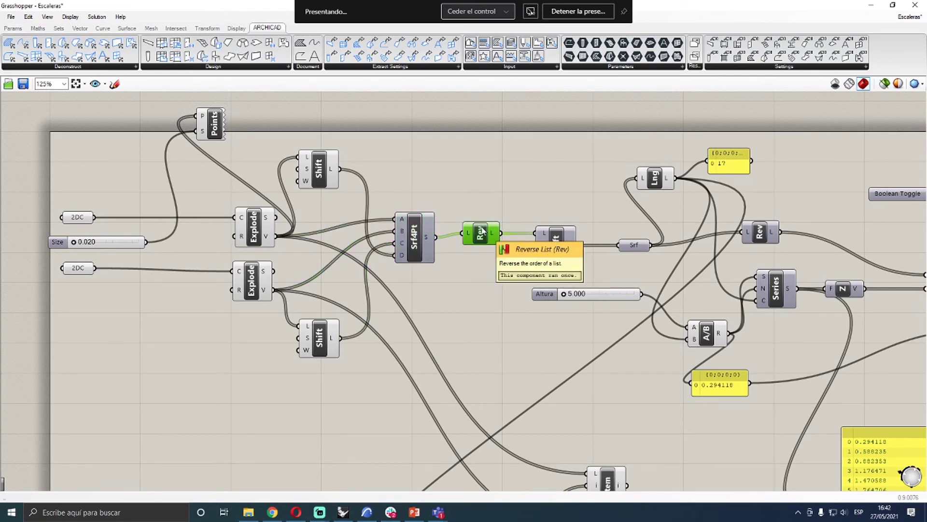
left_click(414, 237)
left_click(480, 233)
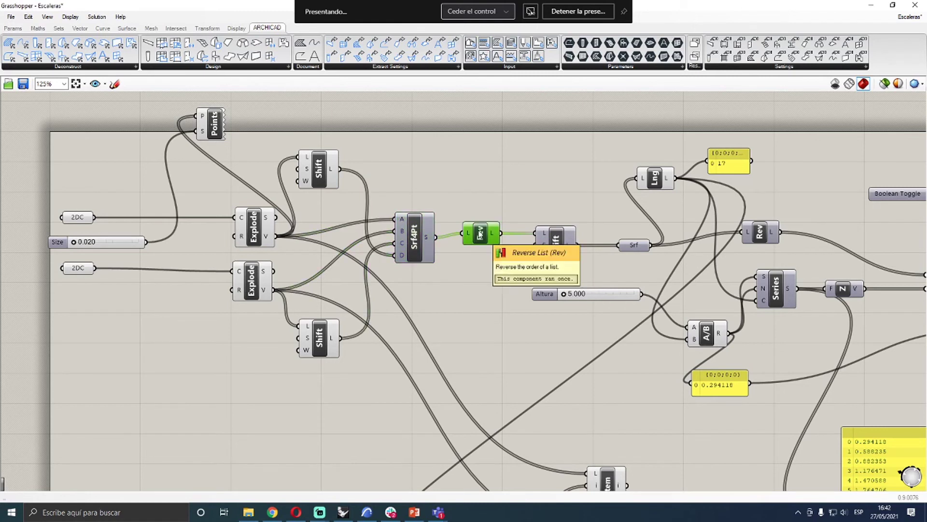
left_click(414, 235)
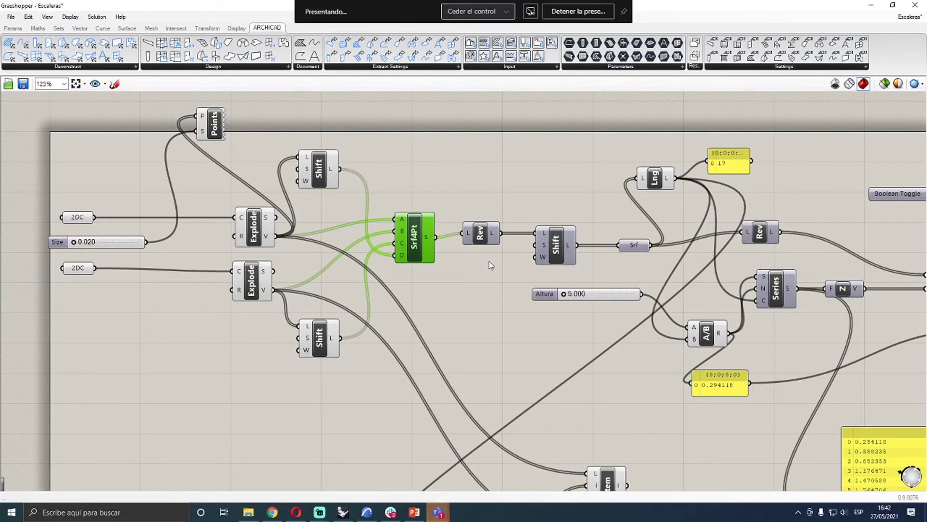
scroll(490, 264, "up", 2)
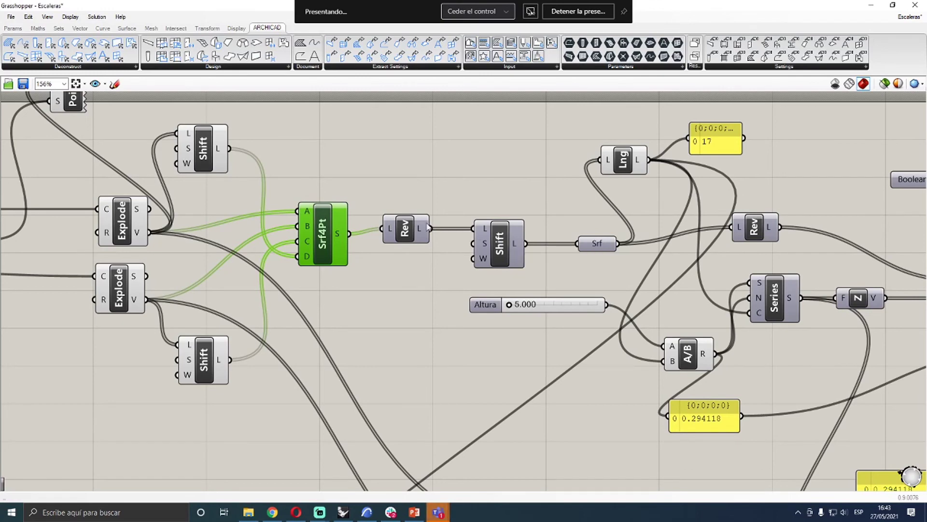
scroll(507, 240, "down", 2)
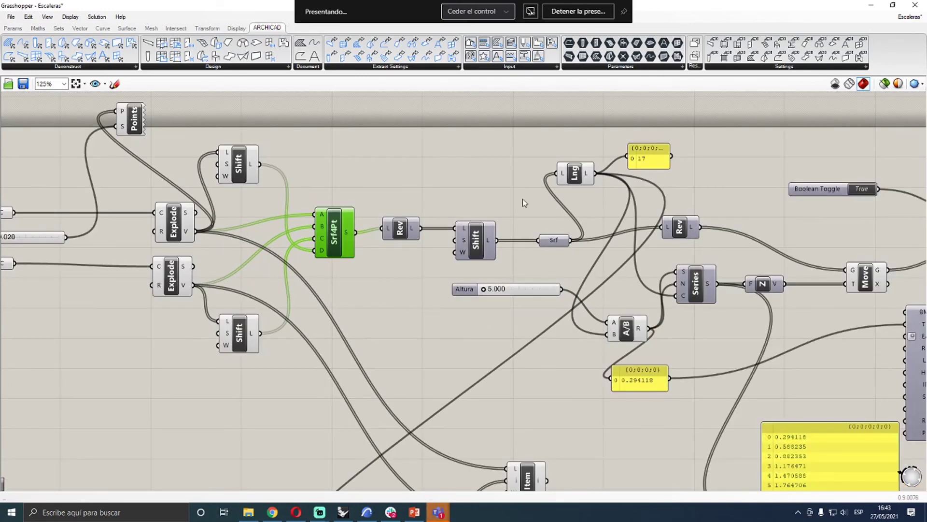
Clear the Srf4Pt highlight, examine the Reverse List and Shift List chain that follows, and highlight the Srf parameter
scroll(527, 227, "up", 2)
left_click_drag(504, 168, 229, 301)
left_click(327, 333)
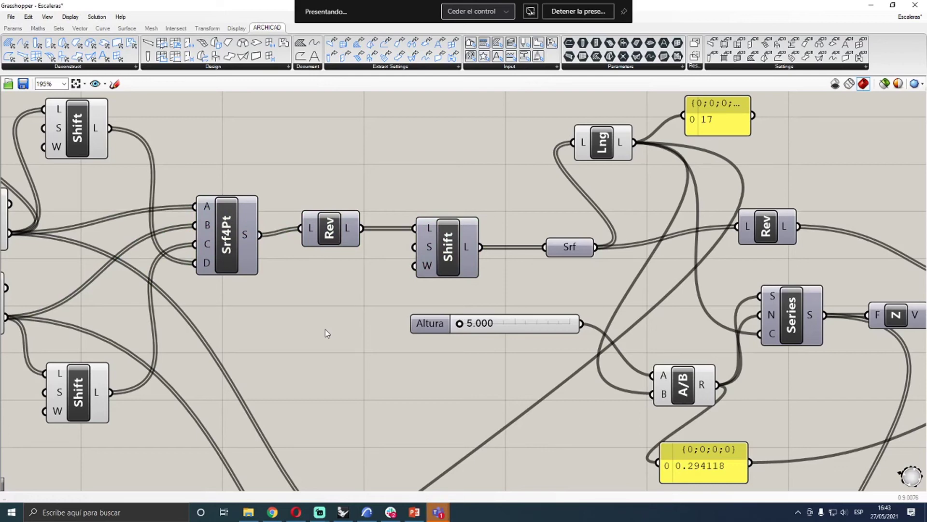
scroll(392, 232, "down", 3)
scroll(424, 300, "up", 1)
right_click_drag(424, 300, 351, 303)
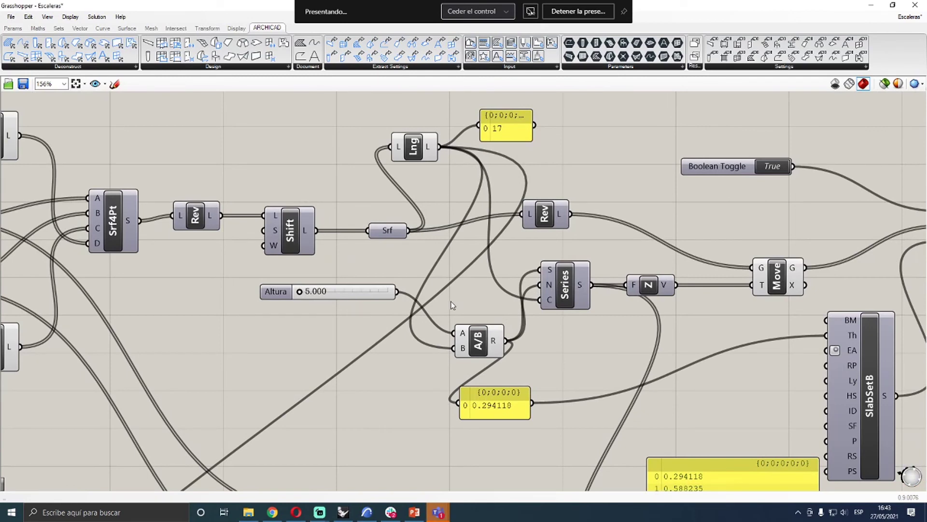
scroll(392, 241, "up", 1)
scroll(439, 325, "down", 1)
right_click_drag(407, 275, 361, 287)
left_click(335, 250)
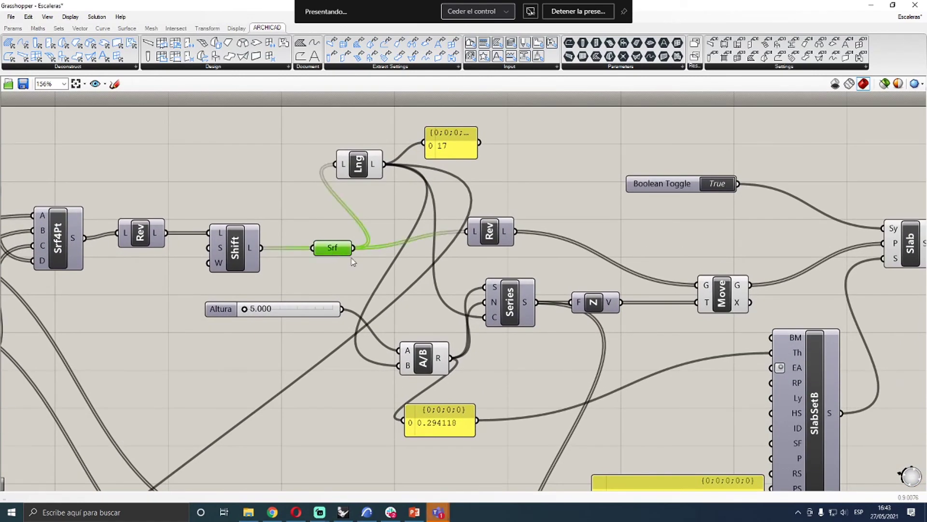
Highlight the Move component and the Series component that drives its heights, and examine the Series output list
left_click(734, 289)
scroll(715, 295, "up", 2)
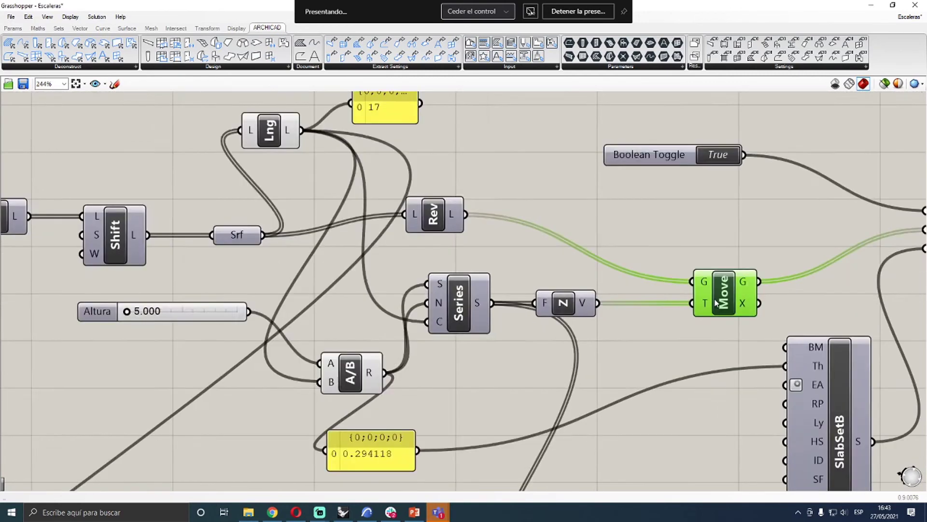
scroll(723, 283, "down", 2)
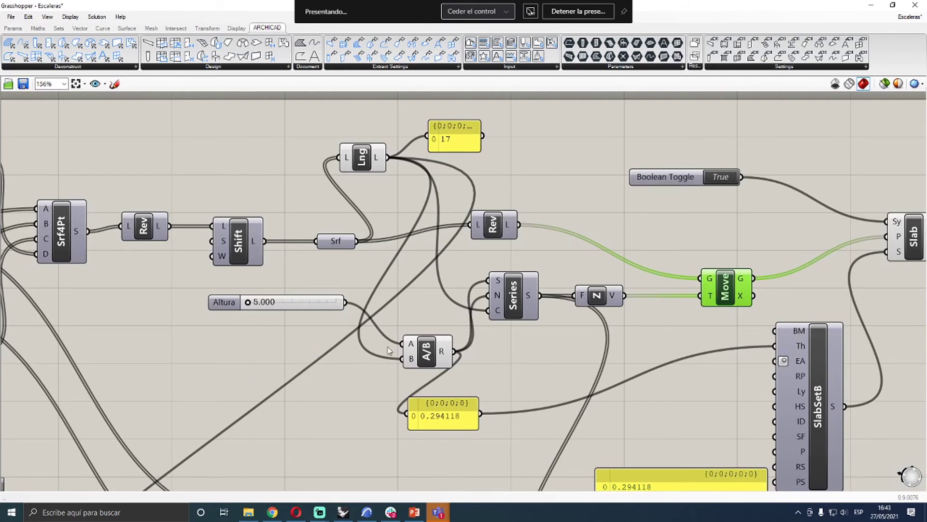
scroll(459, 308, "up", 2)
left_click_drag(419, 380, 399, 347)
left_click(546, 286)
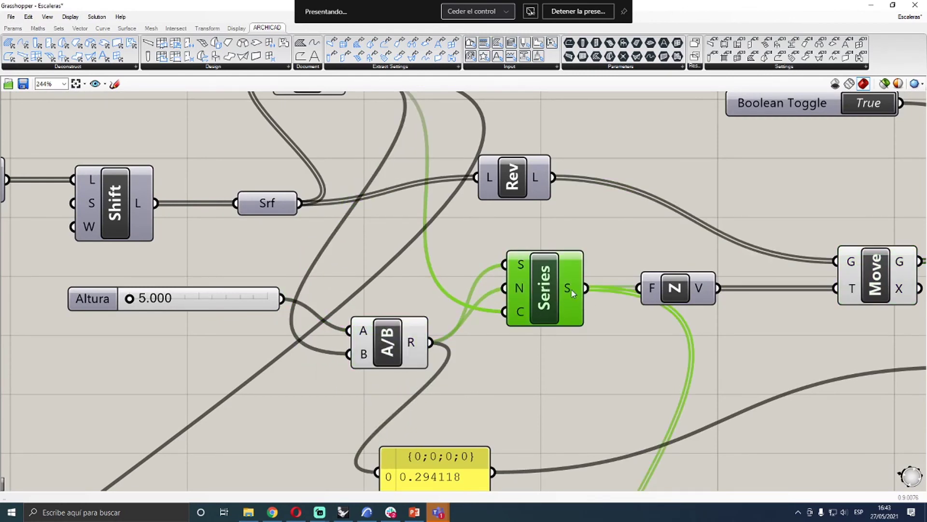
mouse_move(573, 293)
scroll(377, 443, "down", 3)
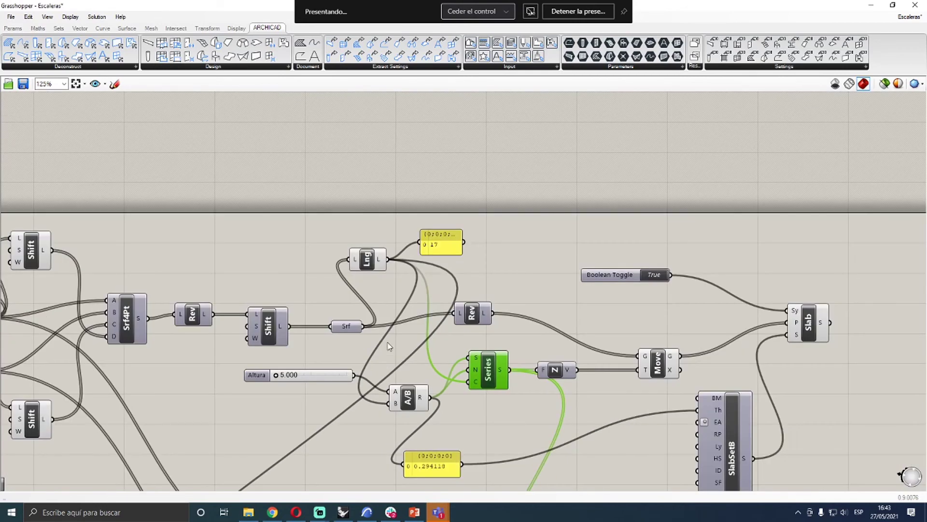
scroll(465, 216, "up", 2)
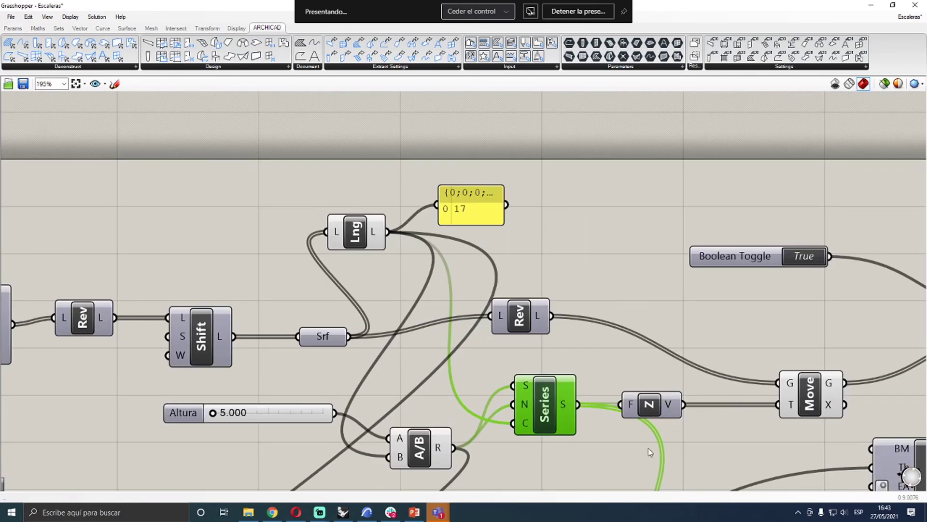
mouse_move(562, 408)
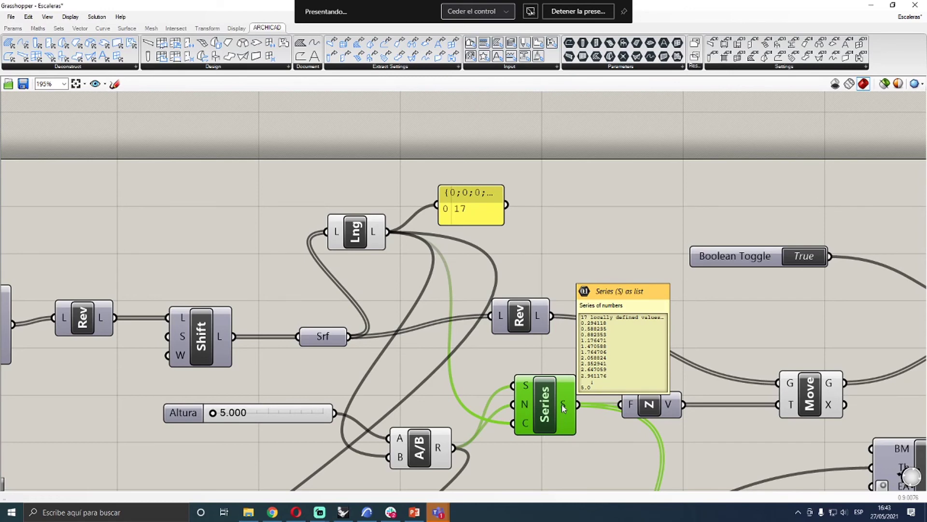
Examine the Series, Move and Slab connections, and highlight the large panel that lists the Series values
scroll(362, 356, "down", 3)
scroll(521, 318, "up", 2)
right_click_drag(519, 425, 578, 341)
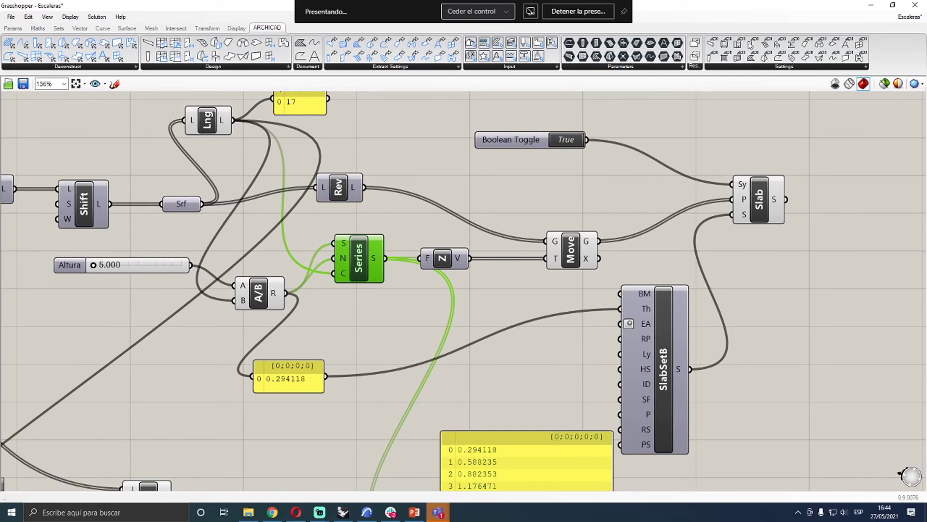
scroll(575, 337, "down", 6)
scroll(795, 172, "up", 4)
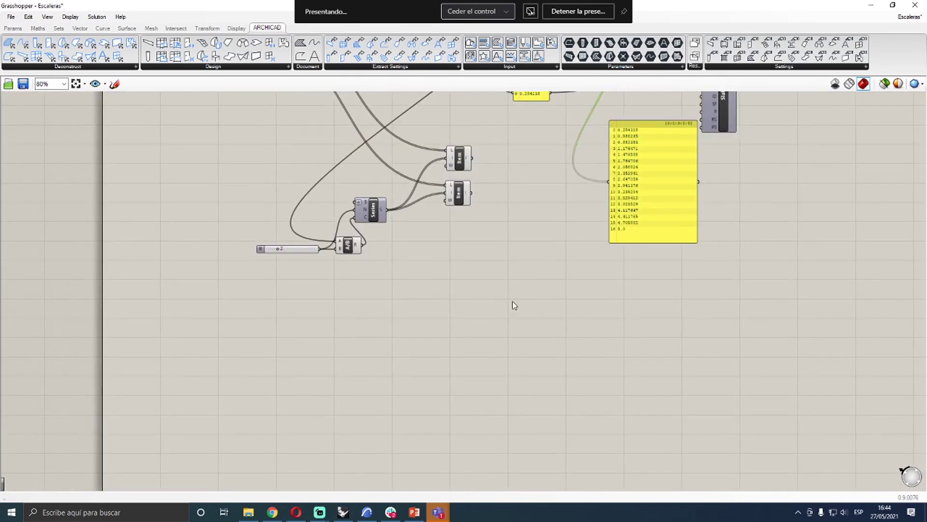
right_click_drag(561, 267, 459, 342)
left_click_drag(599, 233, 567, 257)
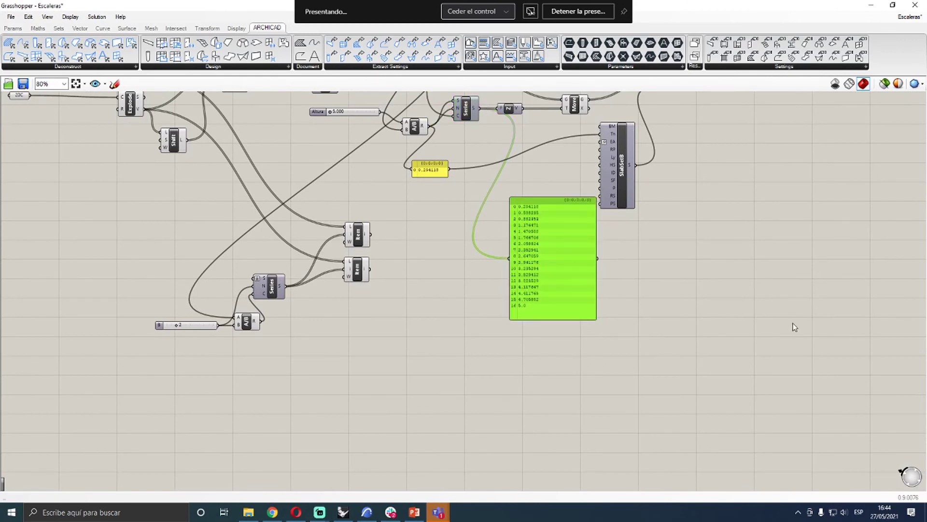
left_click(453, 418)
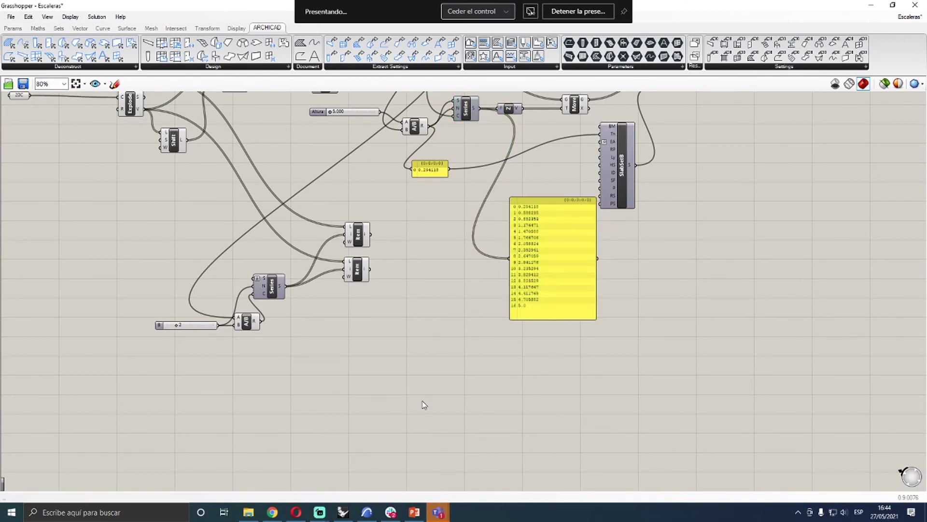
double_click(408, 406)
type("panel")
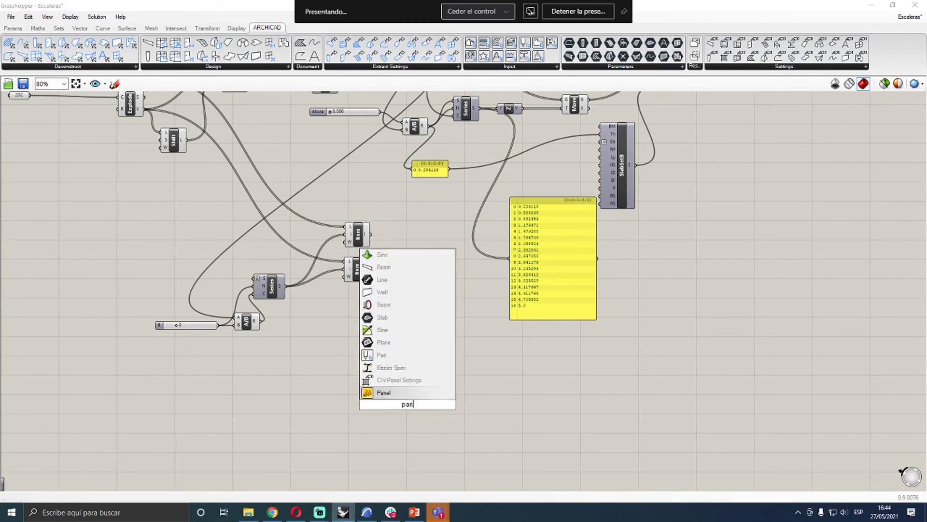
left_click(382, 397)
double_click(399, 409)
type("2")
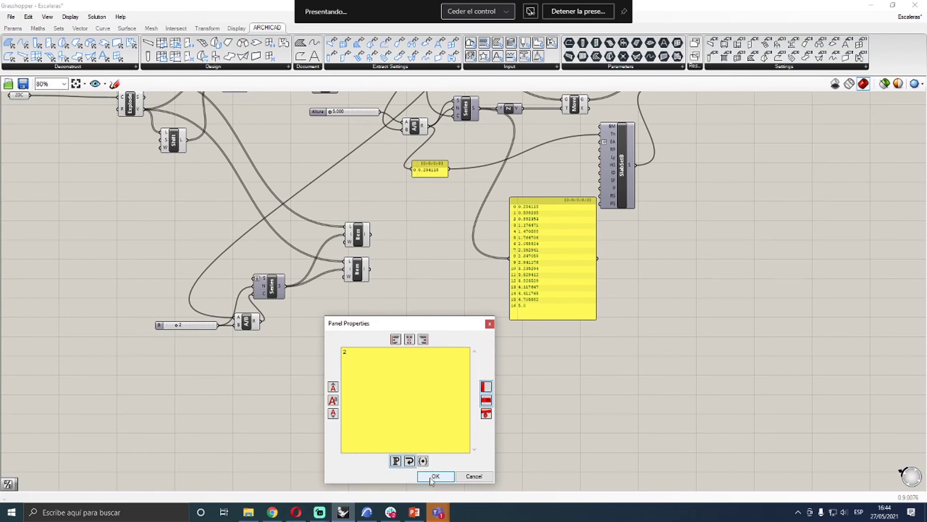
left_click(433, 477)
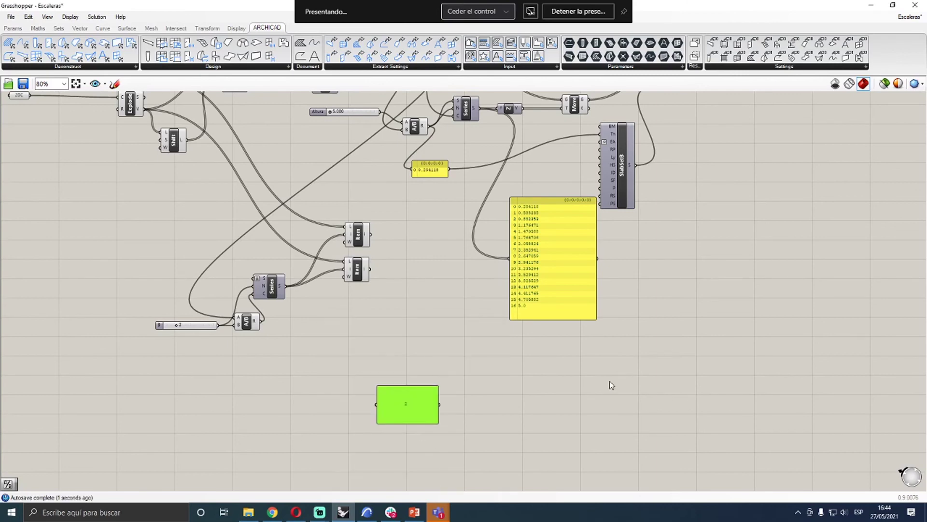
scroll(472, 431, "up", 5)
left_click(497, 369)
left_click(468, 347)
key("Delete")
scroll(457, 323, "down", 7)
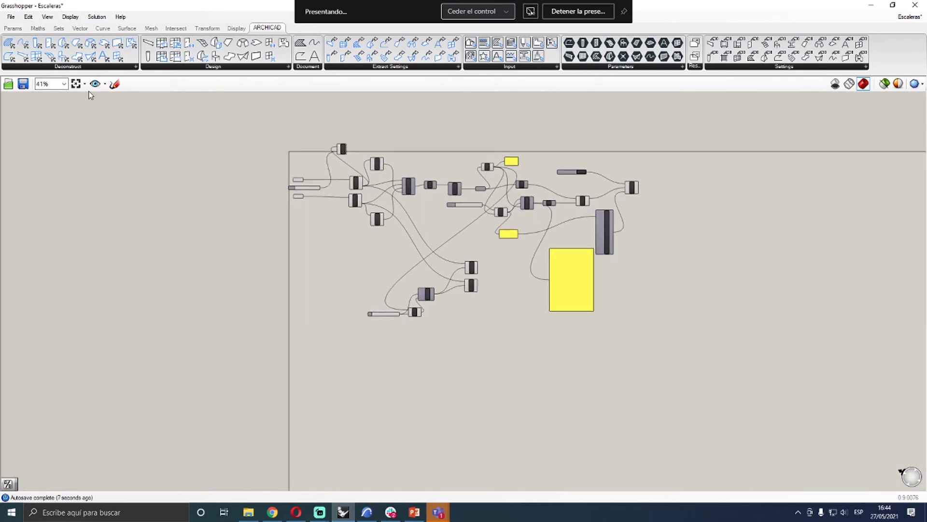
Add two number sliders, with values 10 and 3, in the empty canvas area below the stair definition
left_click(13, 28)
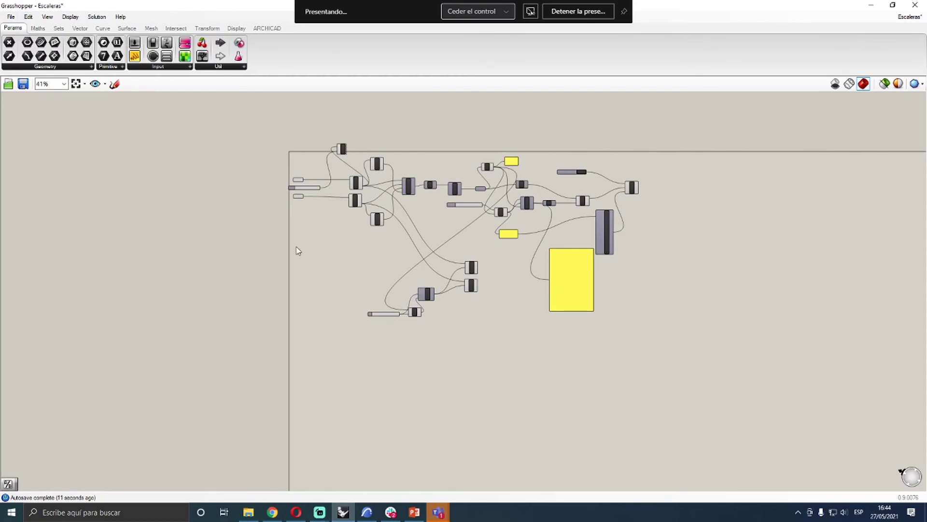
scroll(381, 387, "up", 4)
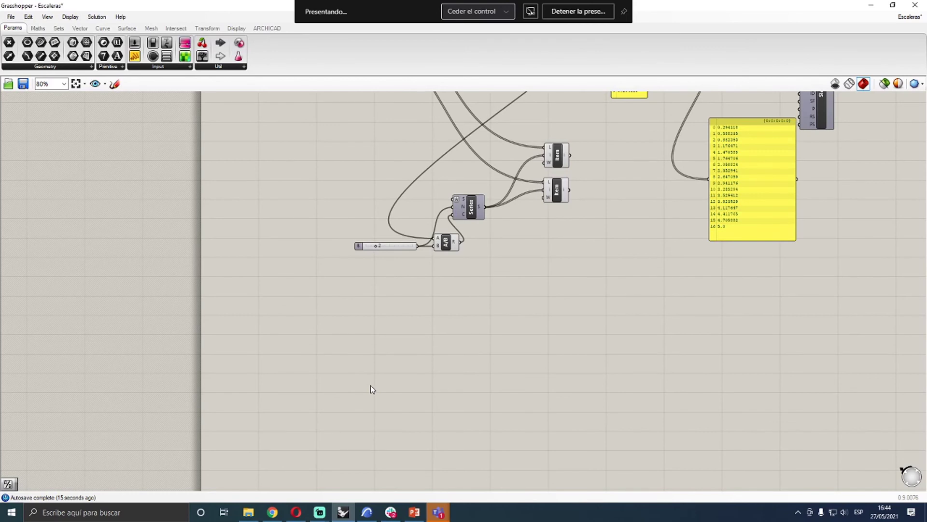
scroll(370, 384, "up", 2)
scroll(252, 231, "down", 1)
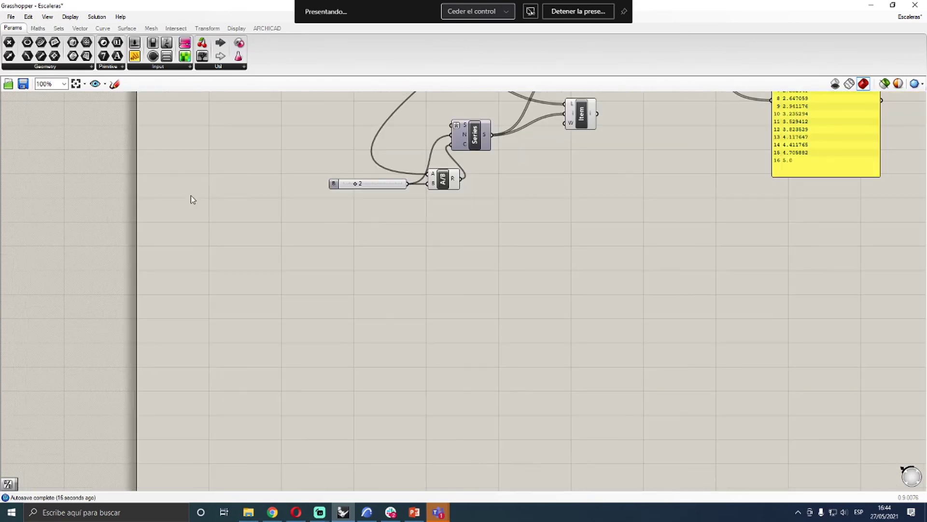
double_click(296, 287)
type("10")
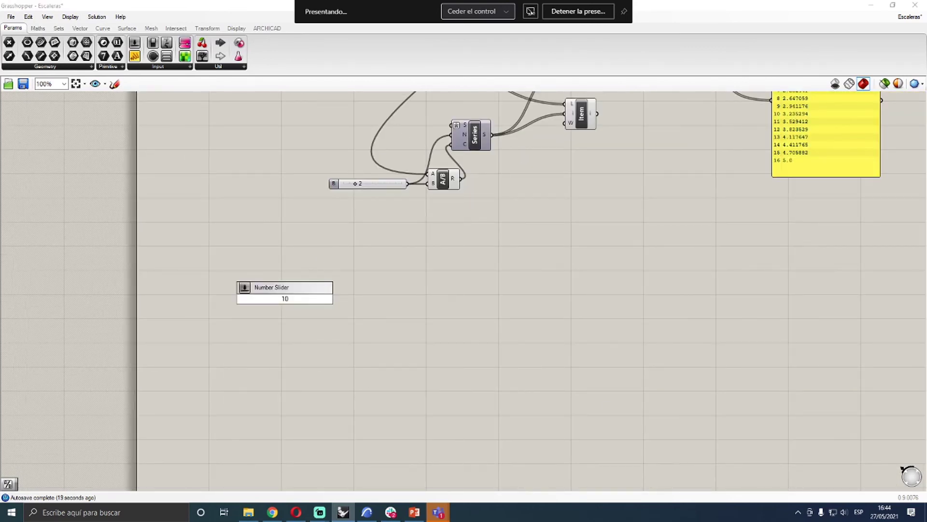
key("Return")
double_click(276, 334)
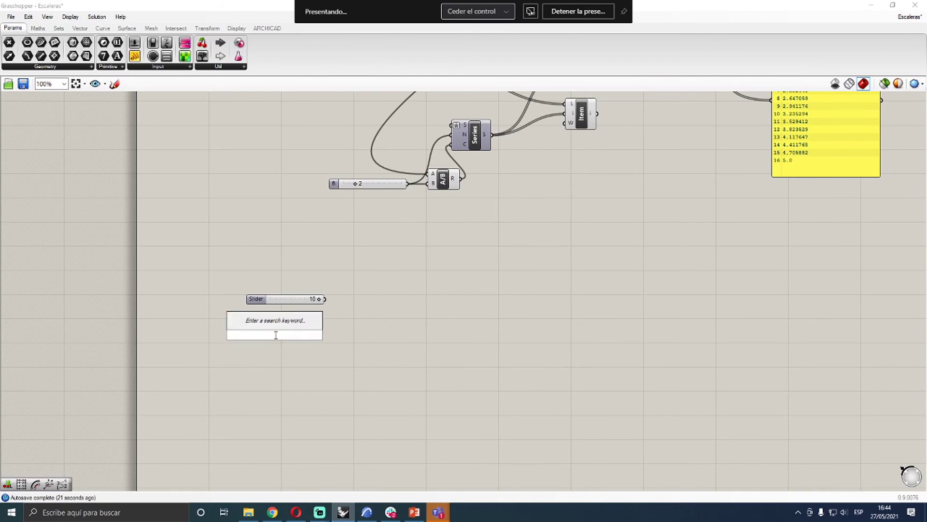
type("3")
key("Return")
Add a Series component beside the new sliders, feeding the 10 slider into its count and the 3 slider into its step
double_click(377, 318)
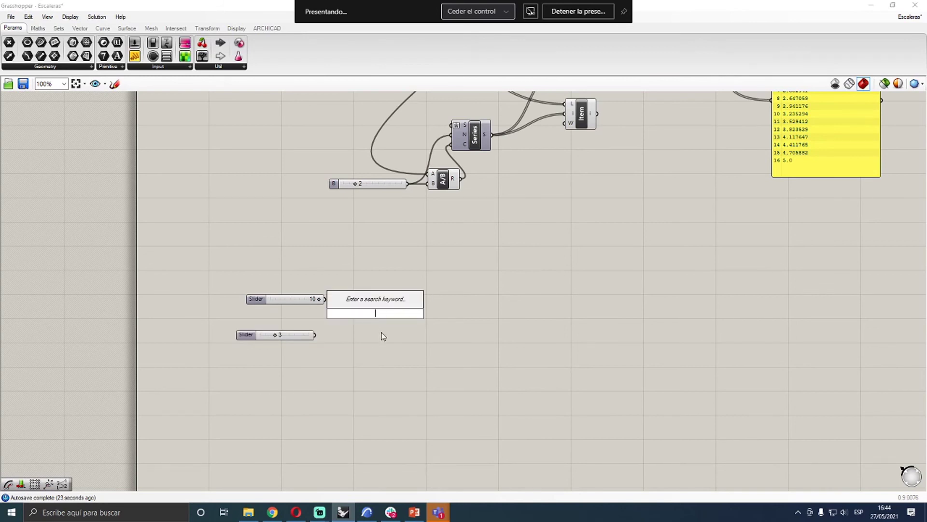
type("series")
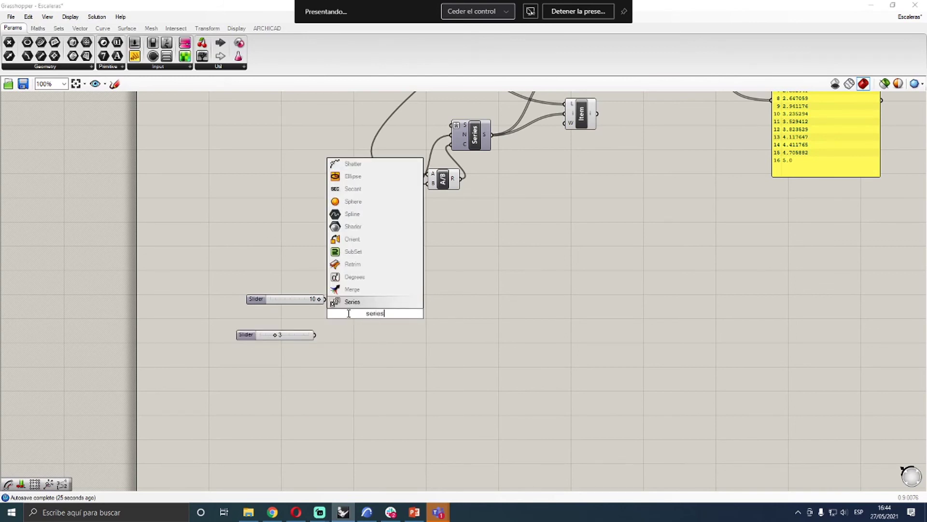
key("Return")
mouse_move(387, 328)
left_mouse_down()
mouse_move(415, 333)
mouse_move(384, 322)
left_mouse_up()
left_click(345, 326)
scroll(346, 327, "up", 3)
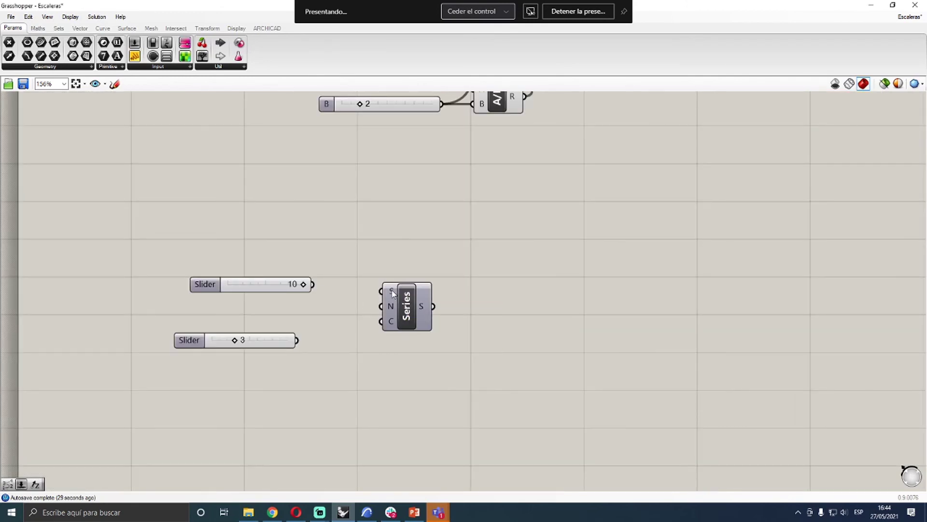
left_click_drag(315, 284, 381, 321)
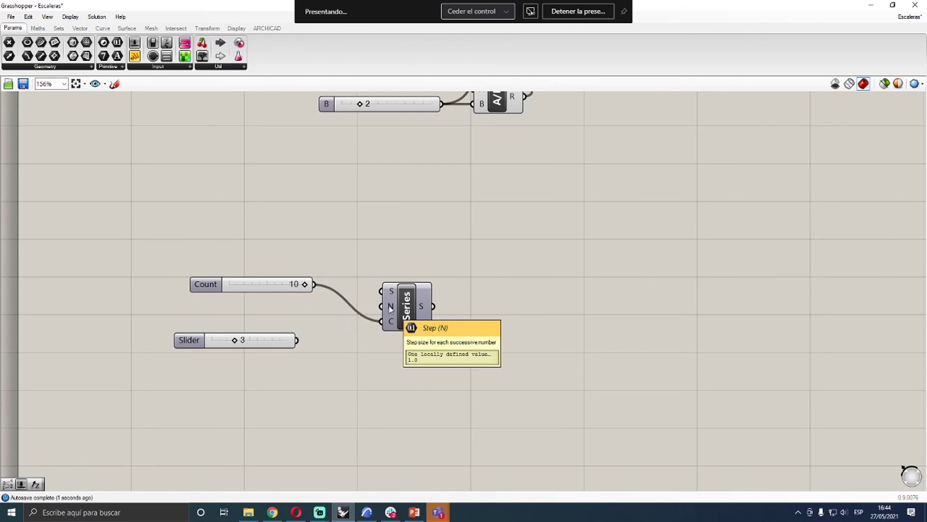
left_click_drag(296, 340, 402, 317)
Add a Move component after the new Series component
left_click(518, 292)
double_click(518, 292)
type("move")
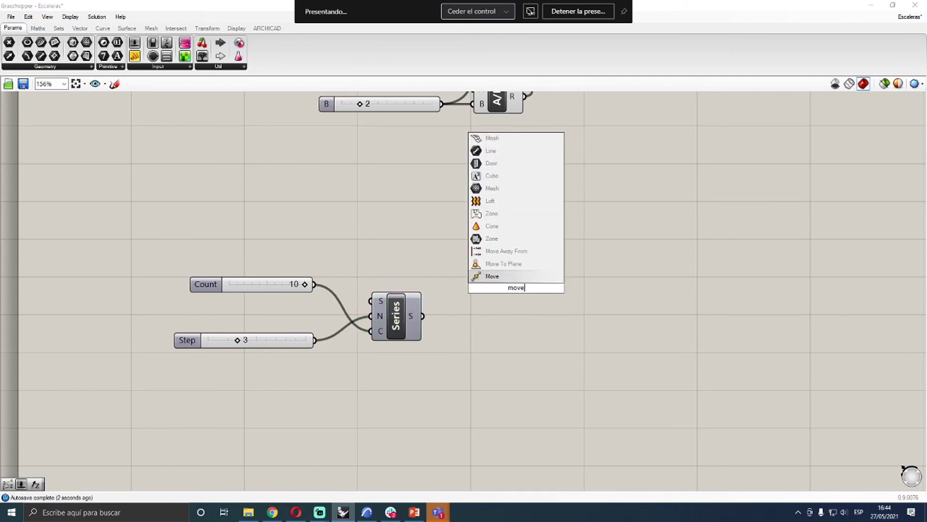
key("Return")
left_click(515, 289)
Try to feed the new Series output directly into the Move component's translation input
left_click_drag(423, 316, 546, 291)
right_click(527, 293)
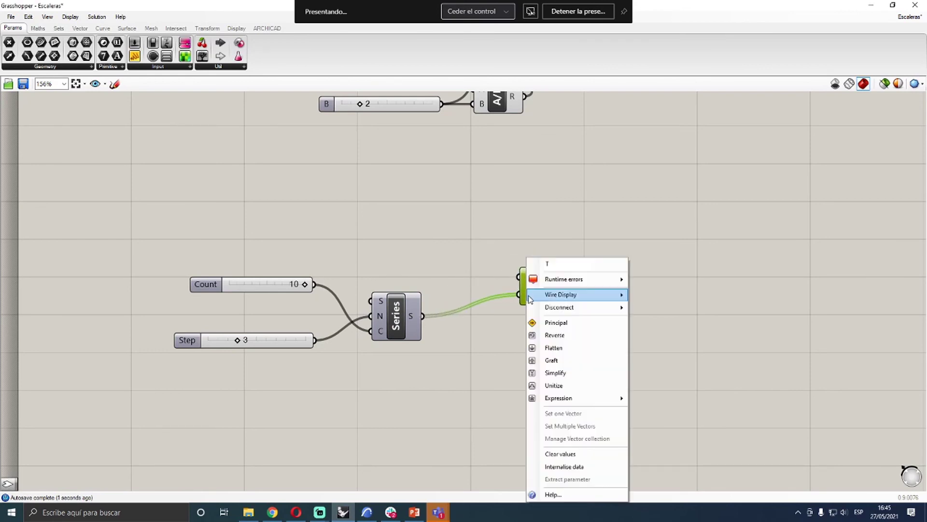
mouse_move(622, 399)
left_click(455, 383)
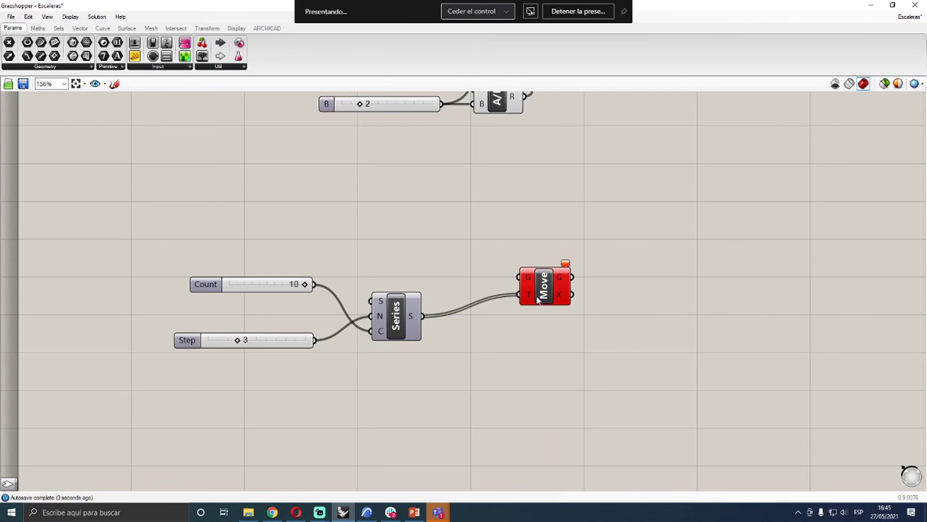
right_click(529, 295)
left_click(496, 281)
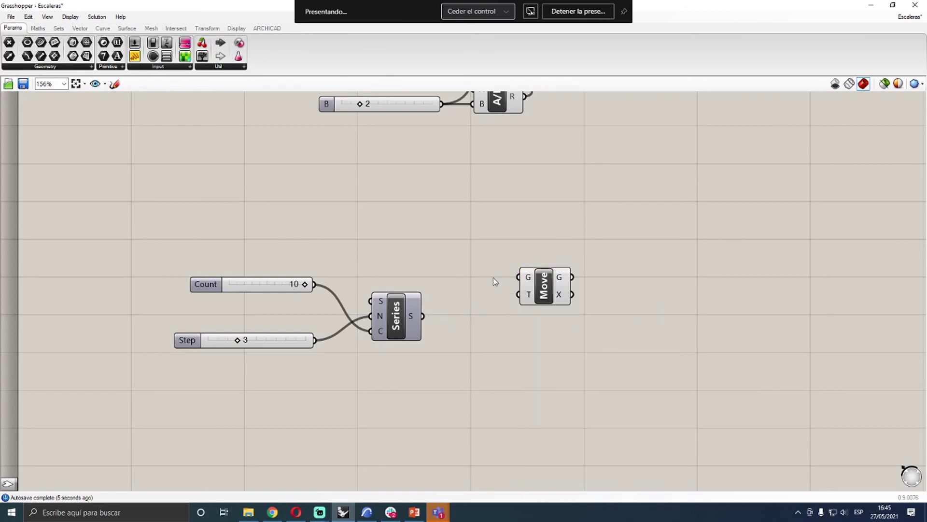
Add a Unit Z component and route the Series output through it into the Move component's translation input
double_click(495, 280)
type("uni")
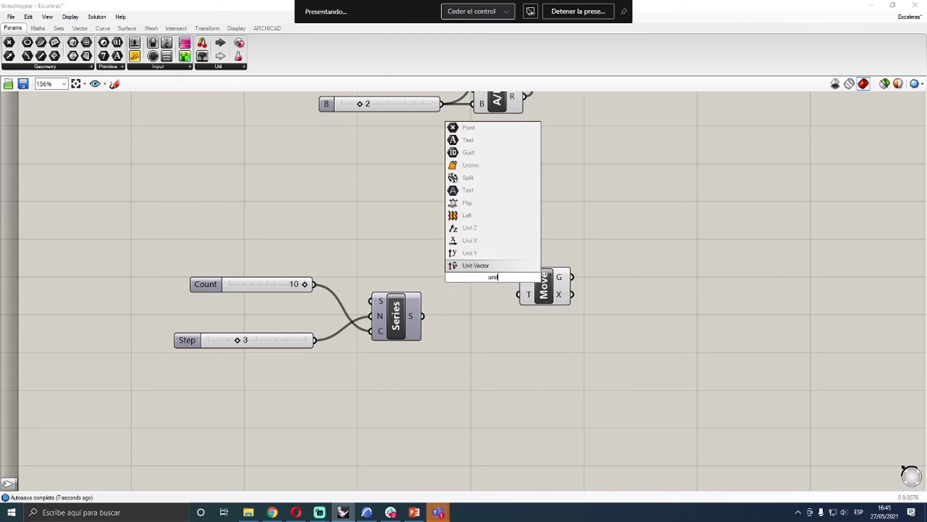
type("tz")
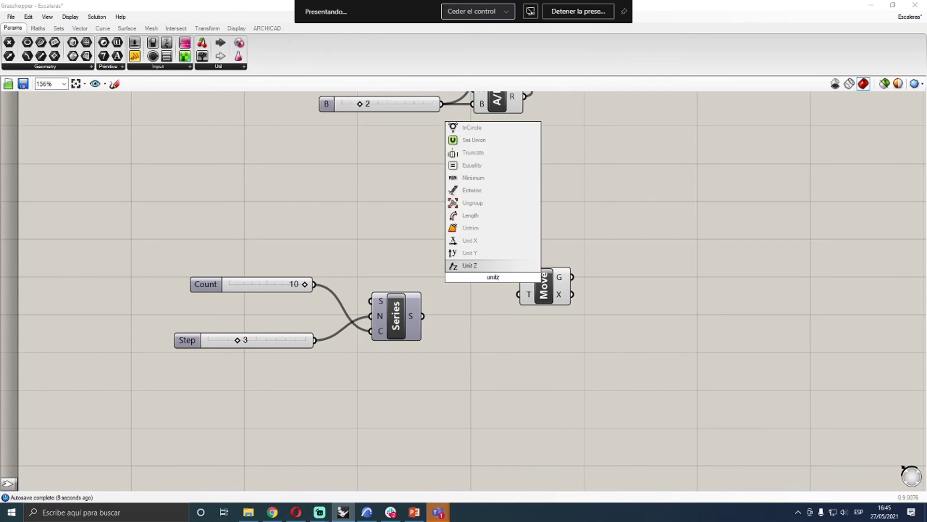
key("Return")
left_click_drag(423, 316, 569, 293)
left_click(587, 237)
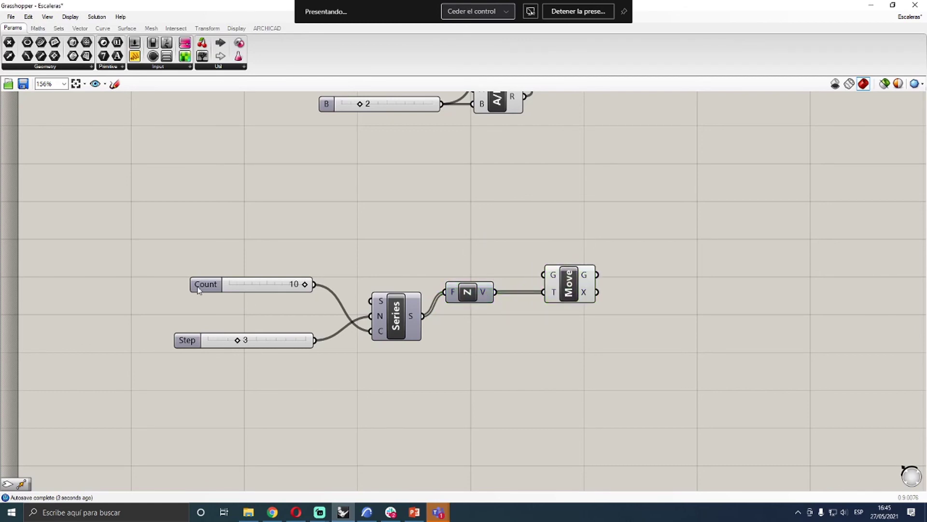
Arrange the Step slider above the Count slider, and connect a new Curve parameter to the Move component's geometry input
left_click_drag(205, 291, 162, 370)
left_click_drag(183, 340, 175, 306)
left_click(167, 366)
left_click_drag(167, 366, 203, 334)
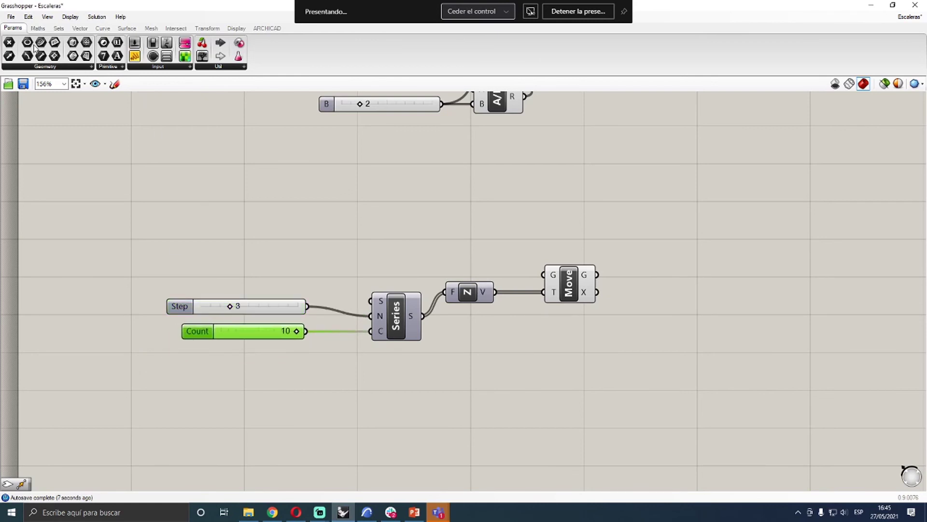
left_click_drag(40, 42, 543, 274)
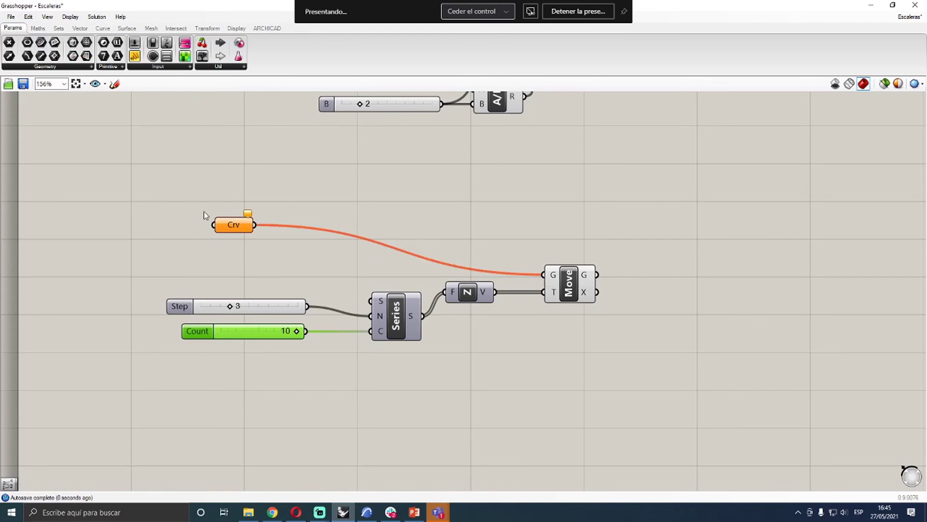
Place the Grasshopper window side by side with Rhino and frame the origin area of the Top view
left_click(232, 230)
left_click_drag(219, 6, 925, 97)
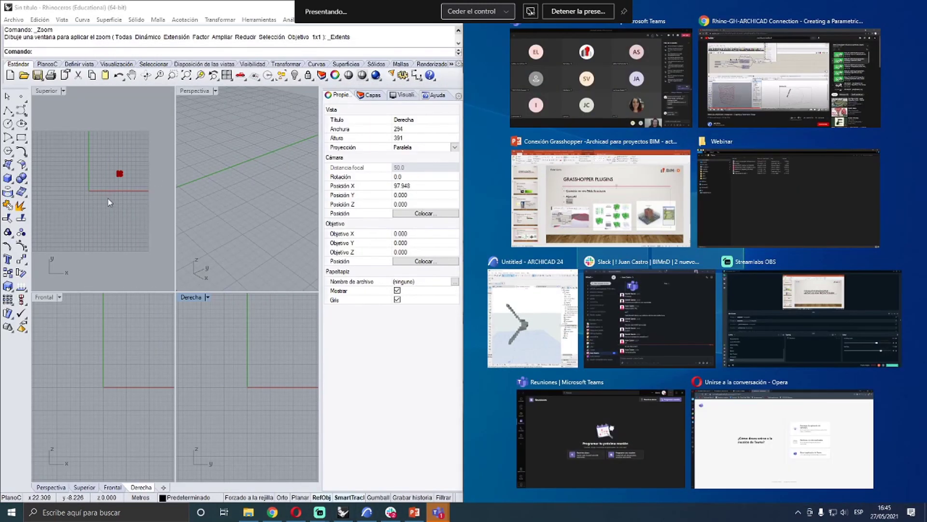
left_click(102, 195)
right_click_drag(102, 196, 143, 232)
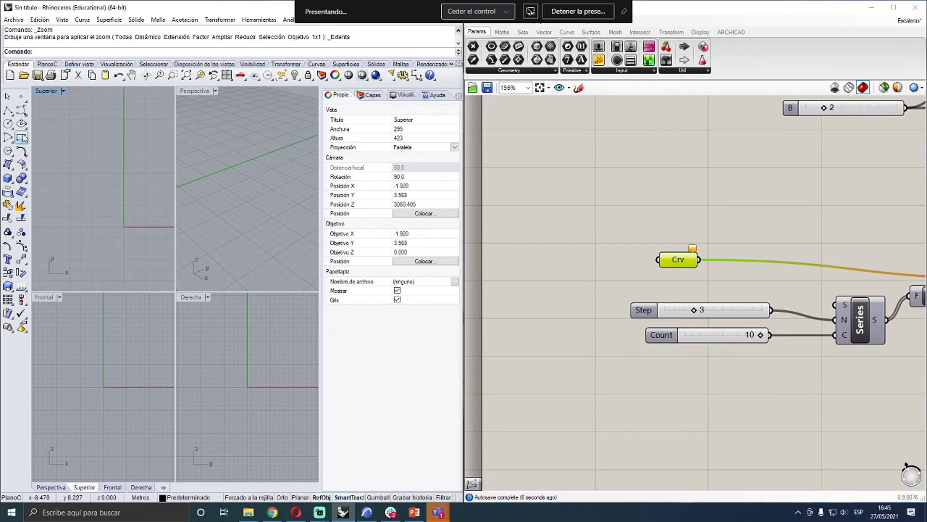
Draw a rectangle in Rhino's Top view, starting just outside the origin and extending across the positive quadrant
left_click(21, 138)
left_click(108, 199)
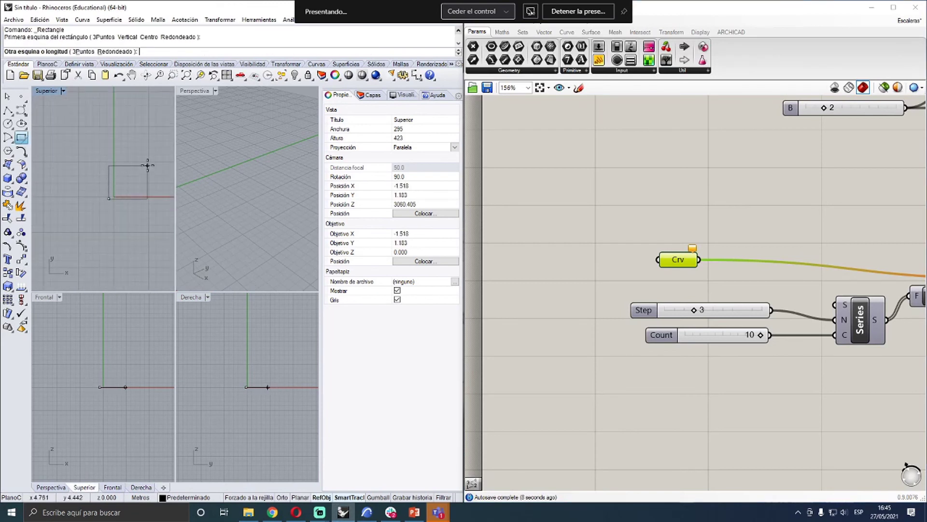
left_click(147, 166)
Set the new rectangle as the single curve referenced by the Curve parameter and inspect the stacked copies in Perspective
right_click(681, 261)
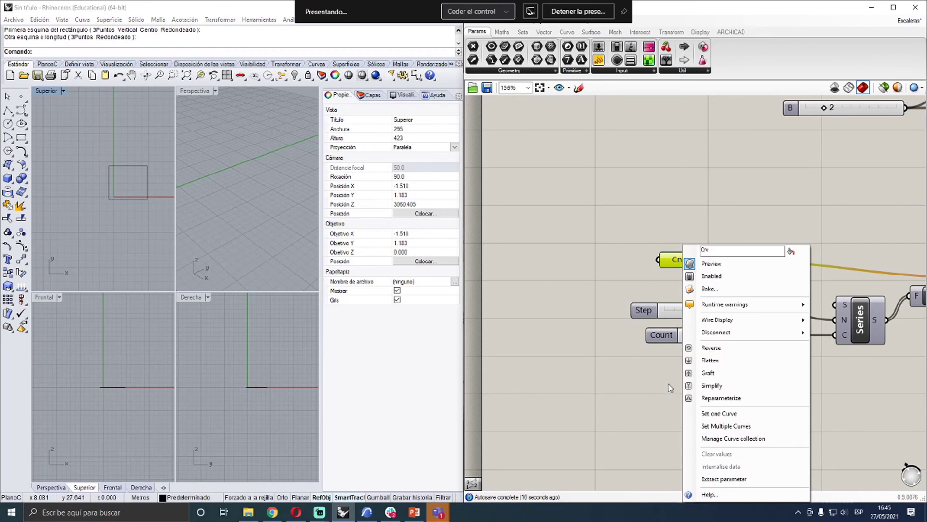
left_click(718, 414)
left_click(122, 165)
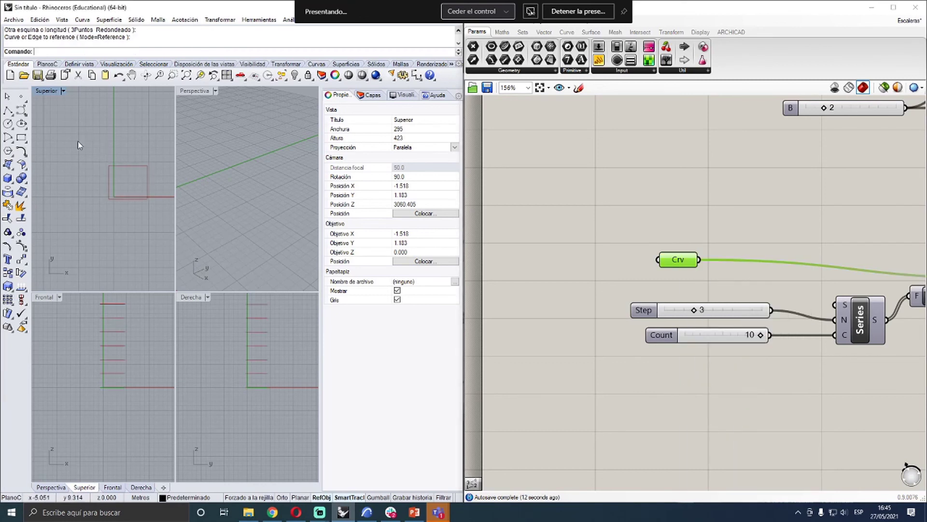
scroll(128, 296, "down", 3)
scroll(202, 228, "down", 3)
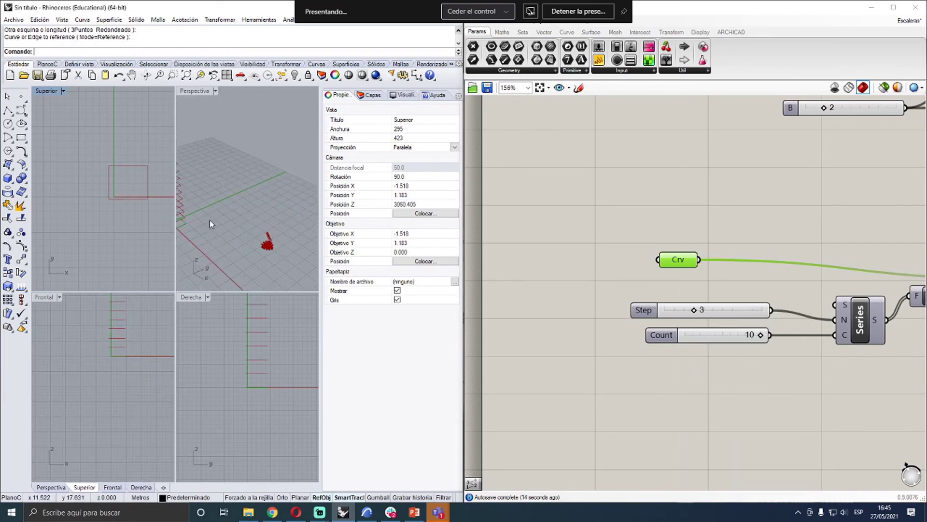
scroll(227, 222, "up", 5)
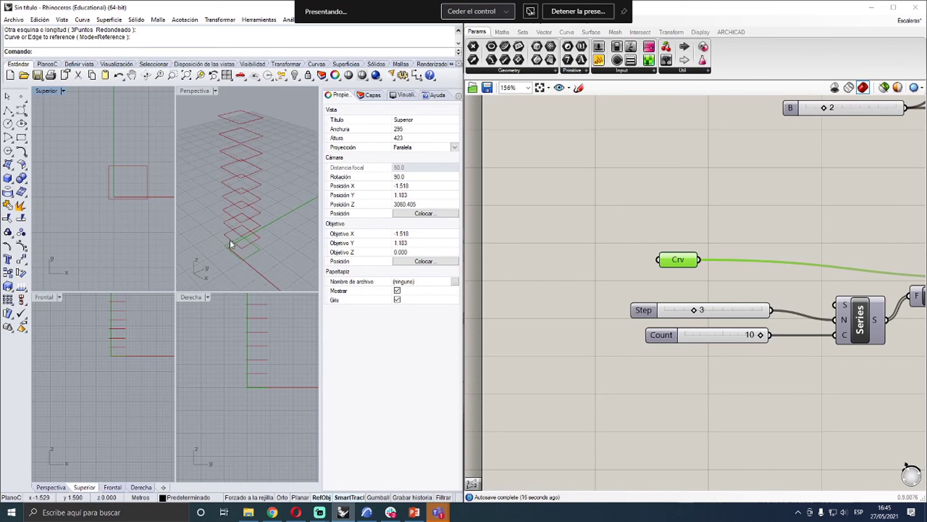
mouse_move(241, 215)
right_mouse_down()
mouse_move(234, 227)
mouse_move(250, 214)
right_mouse_up()
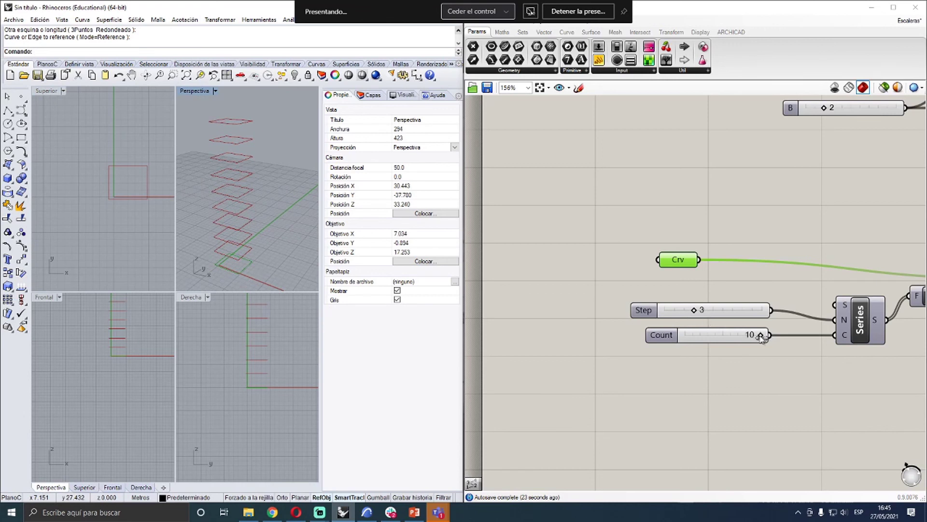
mouse_move(761, 336)
left_mouse_down()
mouse_move(700, 334)
mouse_move(760, 334)
left_mouse_up()
mouse_move(701, 314)
left_mouse_down()
mouse_move(713, 311)
mouse_move(682, 312)
mouse_move(695, 310)
left_mouse_up()
scroll(602, 248, "down", 5)
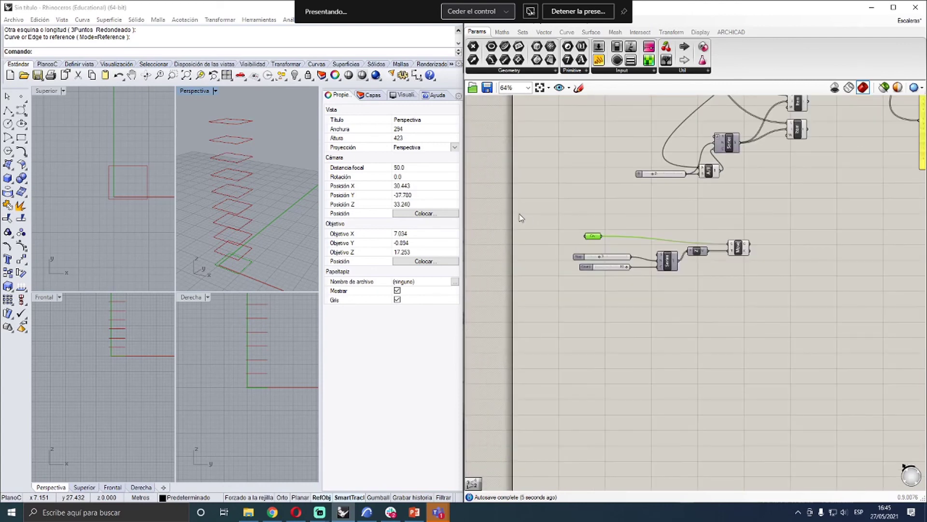
scroll(724, 243, "up", 4)
scroll(655, 254, "up", 1)
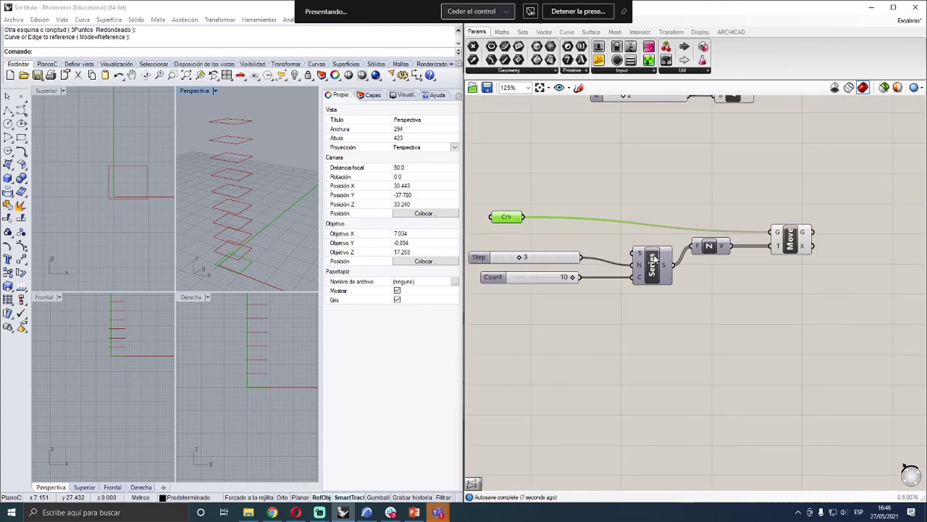
left_click_drag(772, 344, 575, 440)
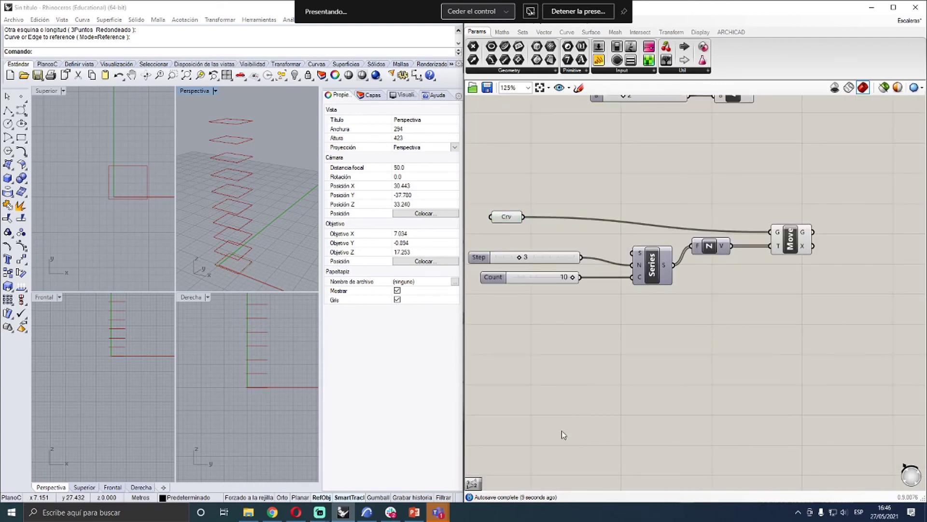
left_click_drag(585, 373, 737, 329)
scroll(222, 251, "down", 2)
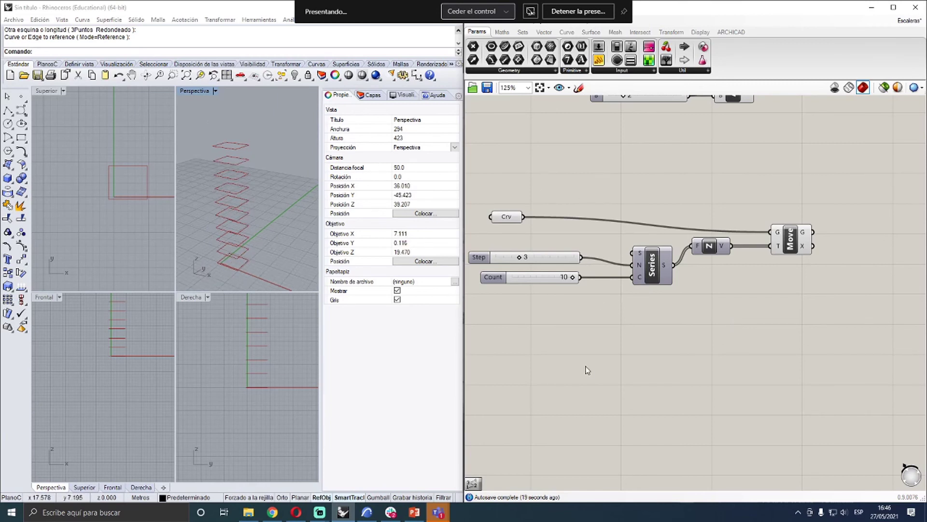
Add an ARCHICAD Slab component and connect the Move component's geometry output to its P input
left_click(731, 32)
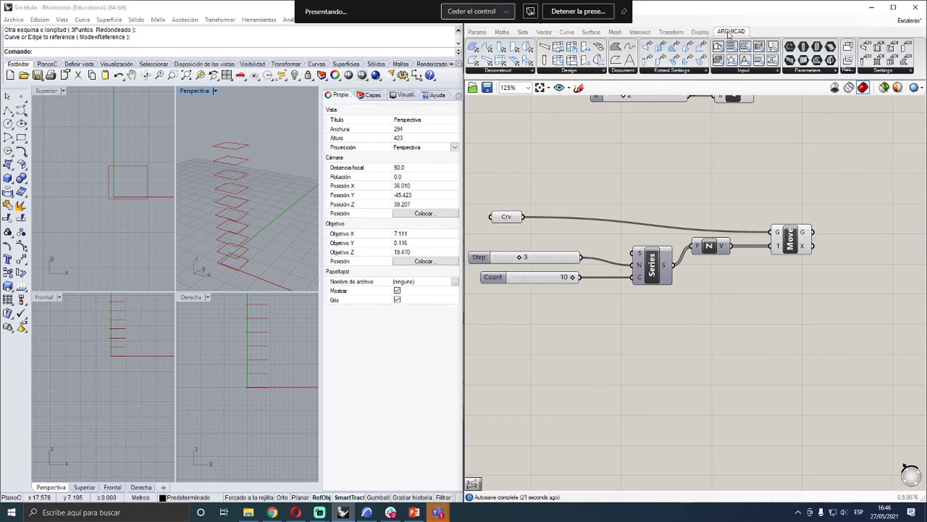
left_click(604, 72)
left_click(579, 184)
left_click(840, 309)
left_click_drag(813, 232, 818, 305)
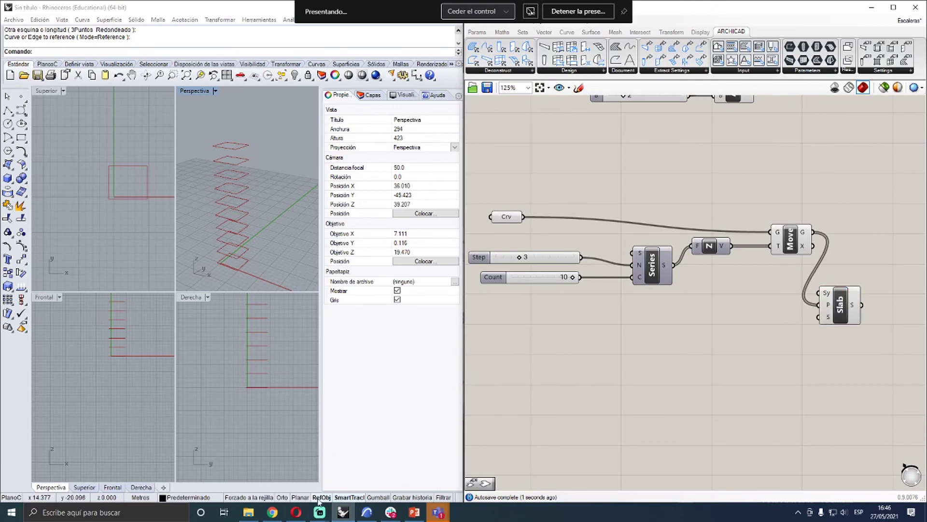
Switch to Archicad and examine the stacked slabs in the 3D view
left_click(367, 513)
scroll(752, 260, "down", 5)
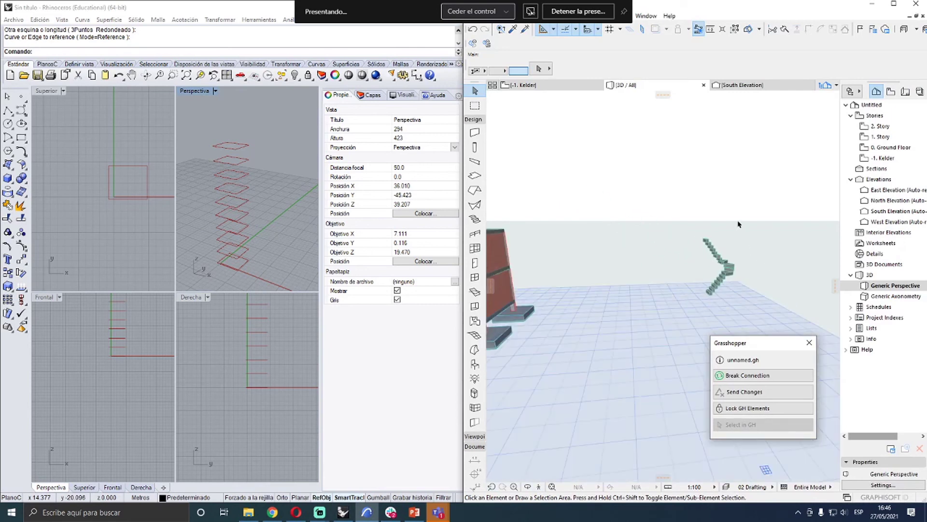
middle_click_drag(750, 253, 689, 290, "shift")
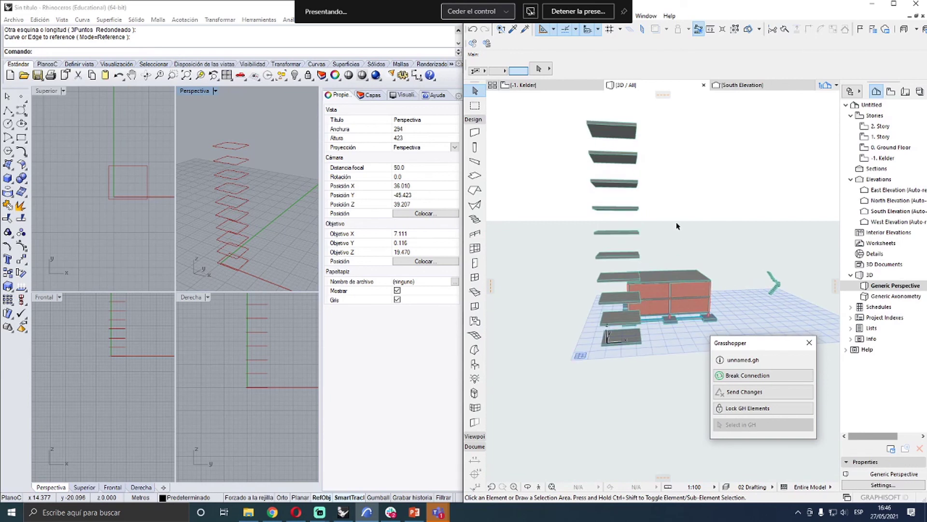
middle_click_drag(768, 234, 556, 302, "shift")
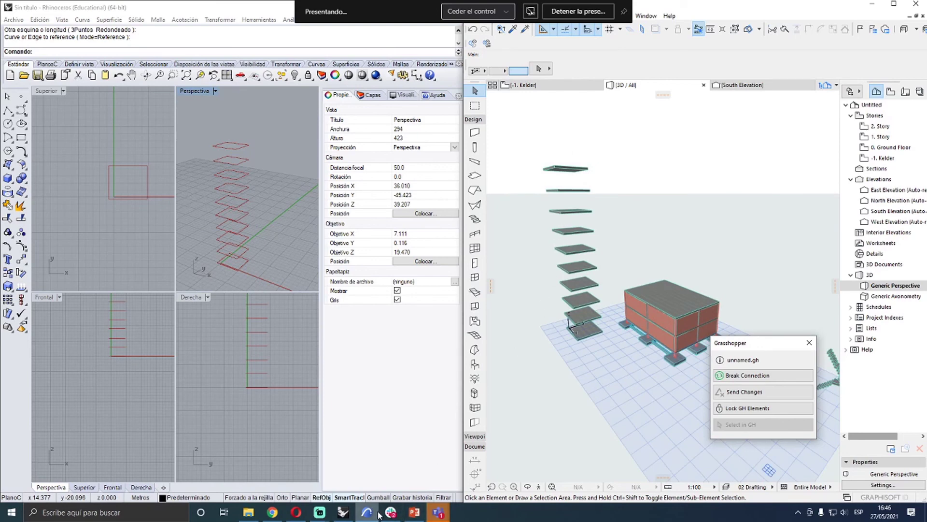
Return to Grasshopper, add an ARCHICAD Wall component, and connect the Move component's geometry output to its C input
left_click(343, 511)
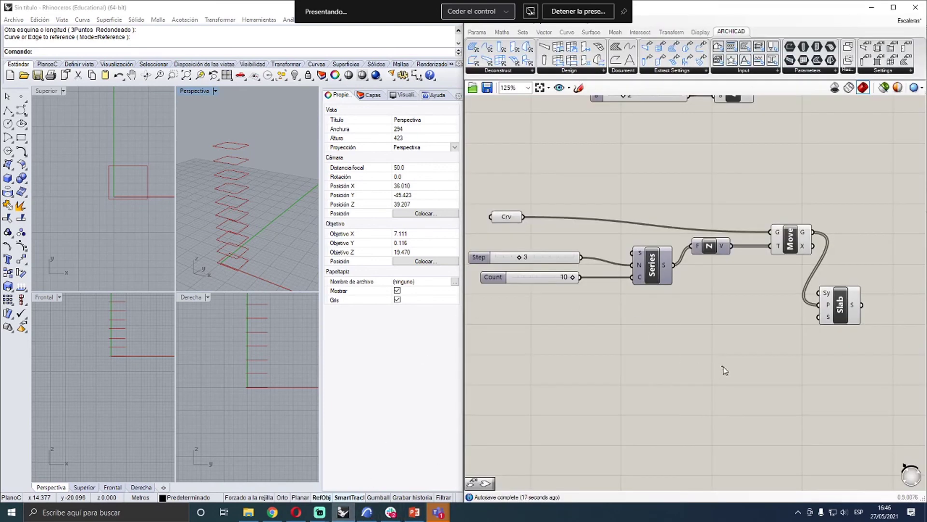
scroll(583, 287, "up", 3)
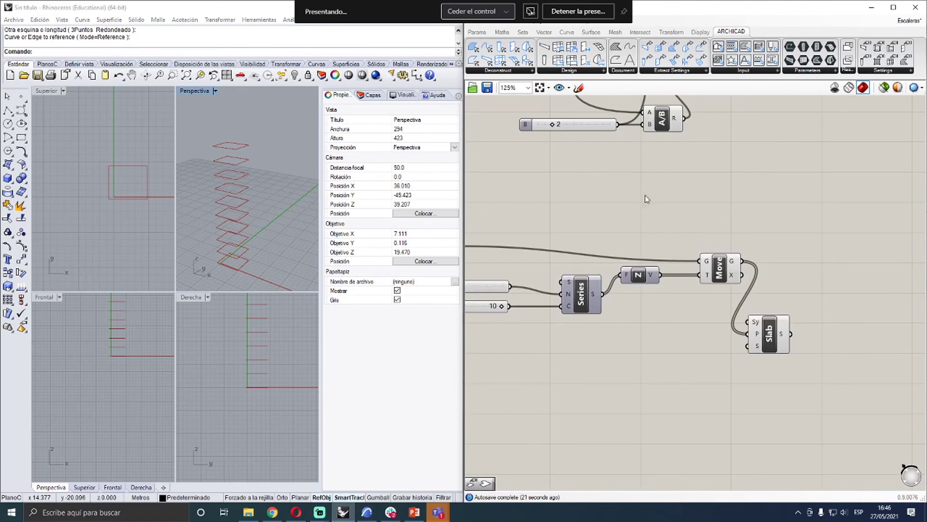
left_click(603, 71)
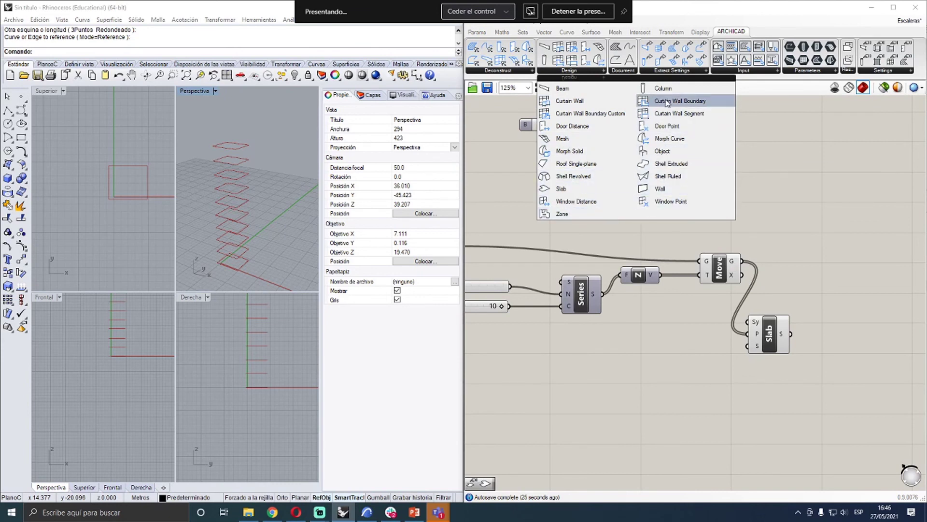
left_click_drag(660, 188, 837, 227)
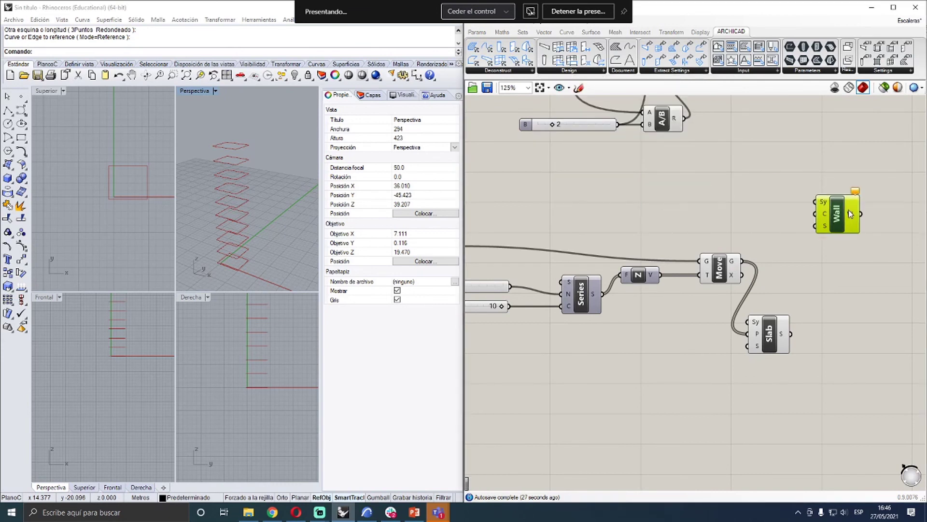
left_click_drag(742, 261, 785, 234)
left_click(795, 276)
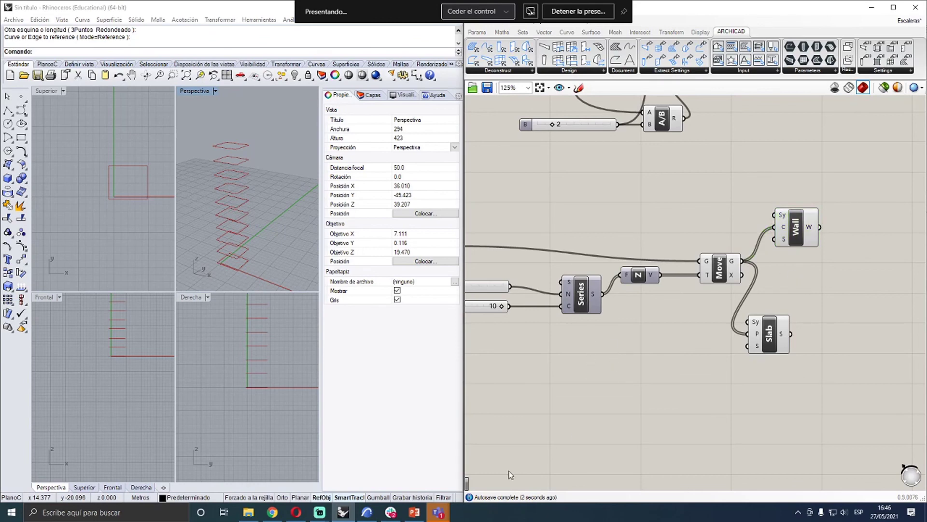
Switch to Archicad and examine the walls generated on the stacked rectangles in the 3D view
left_click(367, 512)
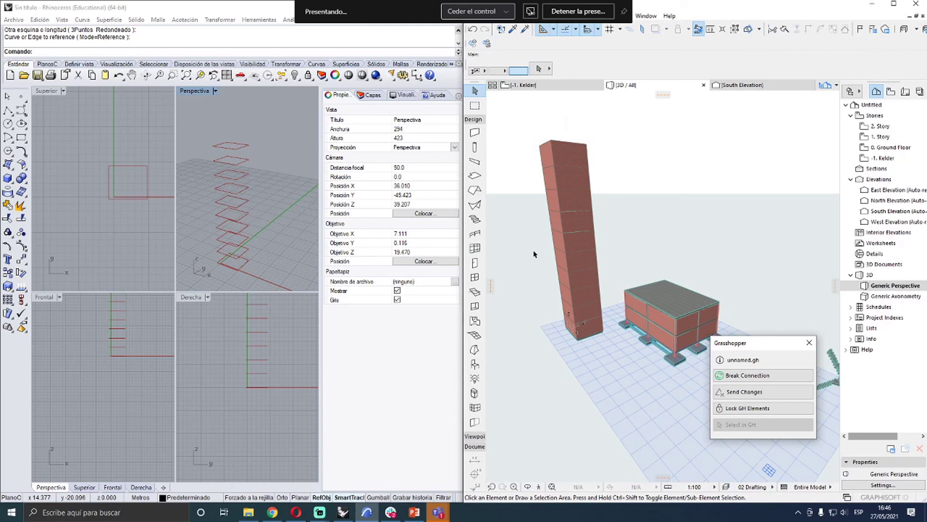
right_click(544, 294)
left_click(520, 316)
middle_click_drag(537, 291, 604, 236)
Arrange the Archicad and Grasshopper windows side by side, moving Rhino out of the way
left_click_drag(698, 8, 1, 53)
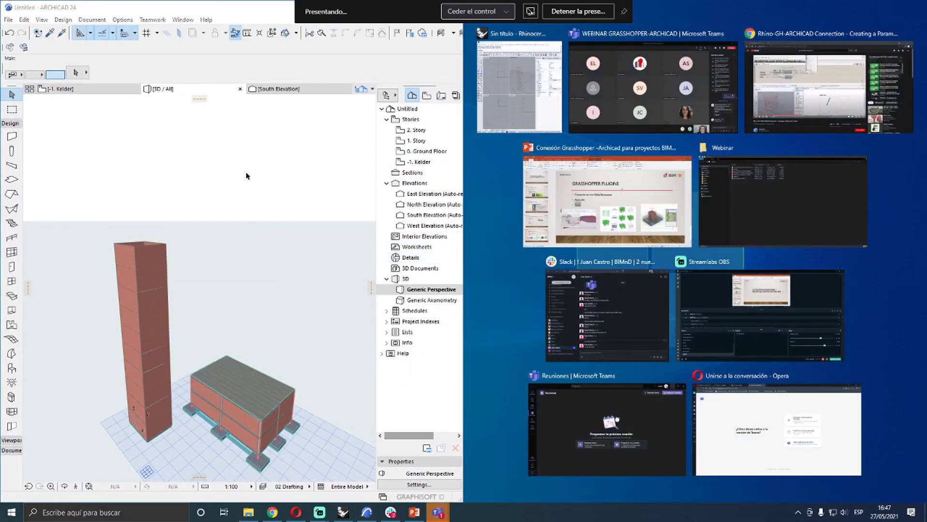
left_click(248, 174)
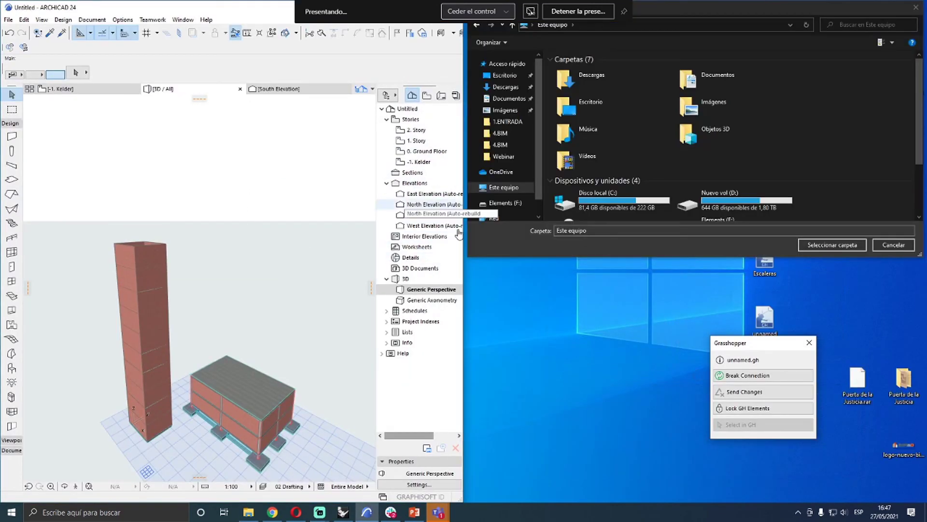
left_click(343, 512)
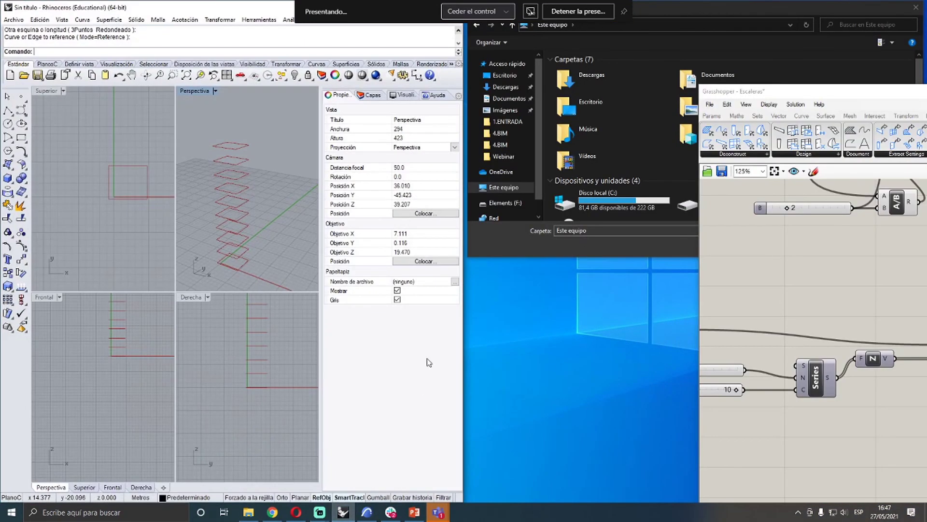
left_click_drag(185, 7, 151, 473)
left_click_drag(755, 92, 925, 48)
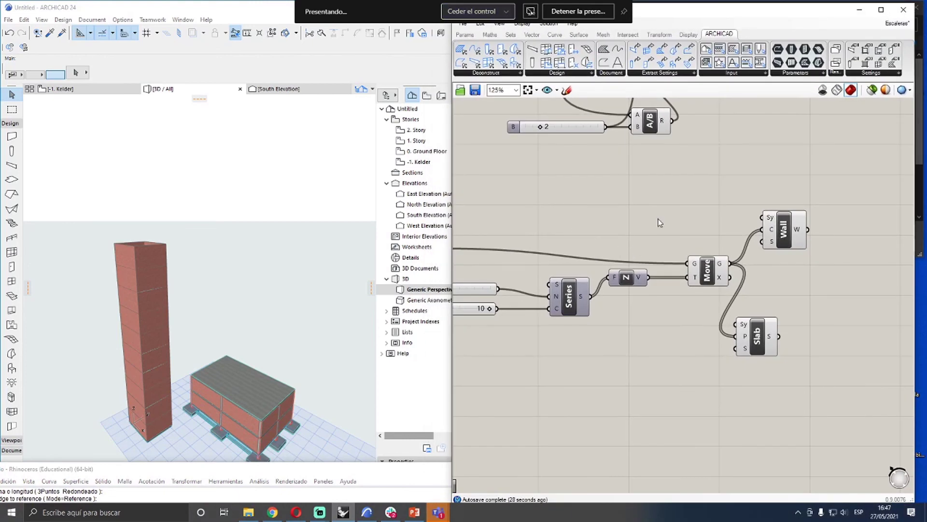
Try the Step slider of the Series component at 4
scroll(628, 227, "down", 3)
scroll(644, 231, "up", 5)
left_click_drag(633, 234, 646, 235)
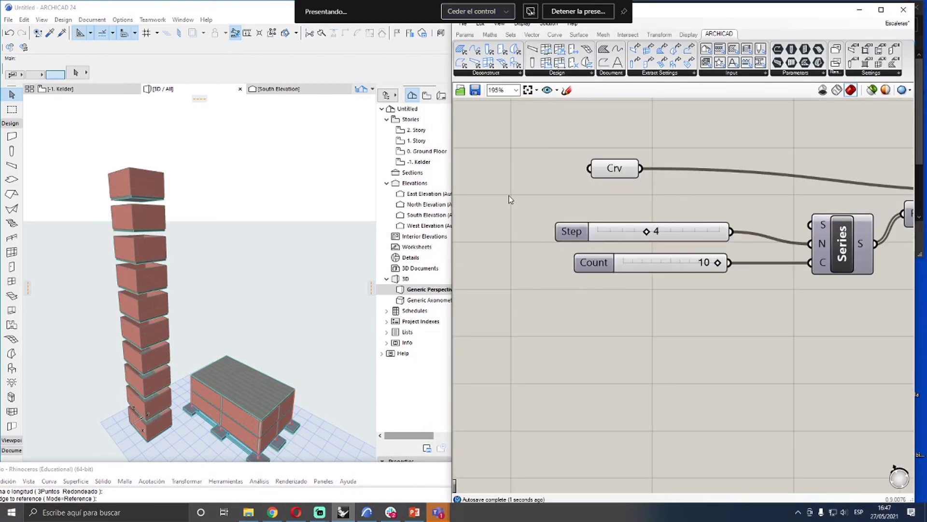
Set the Step slider to 3 and the Count slider to 7
left_click_drag(645, 232, 630, 238)
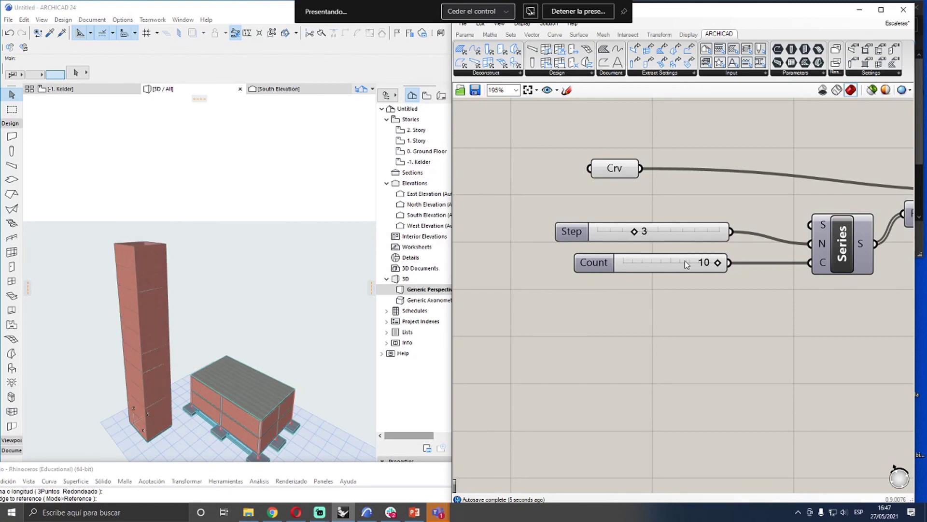
left_click_drag(715, 264, 696, 264)
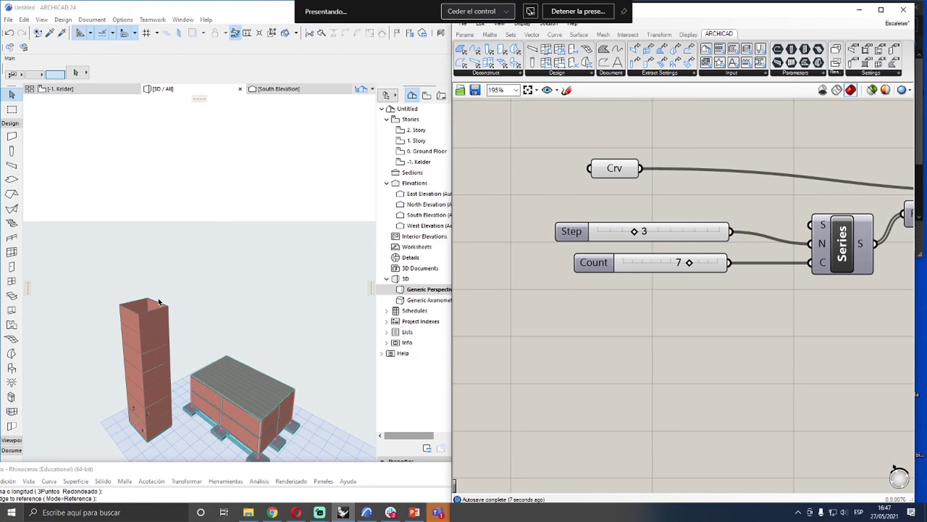
Minimize Archicad and place the Rhino window beside the Grasshopper definition
double_click(234, 12)
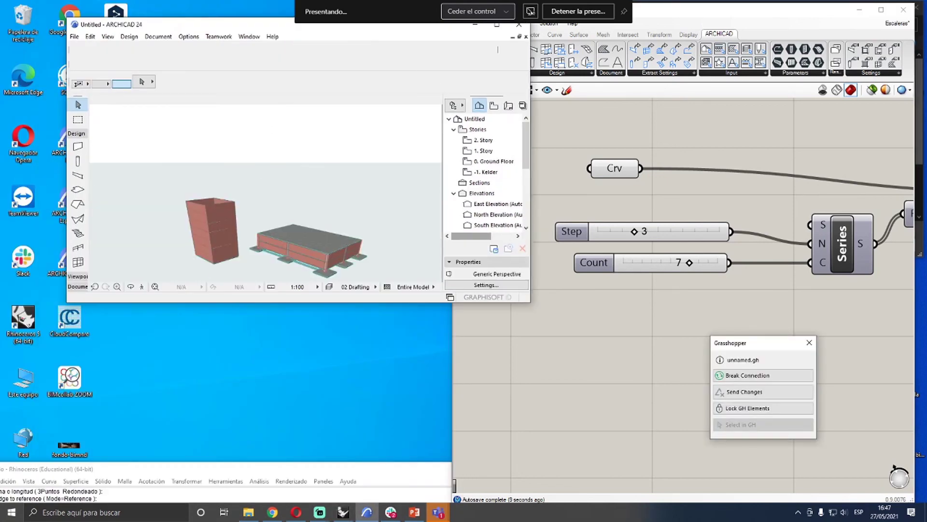
left_click(475, 24)
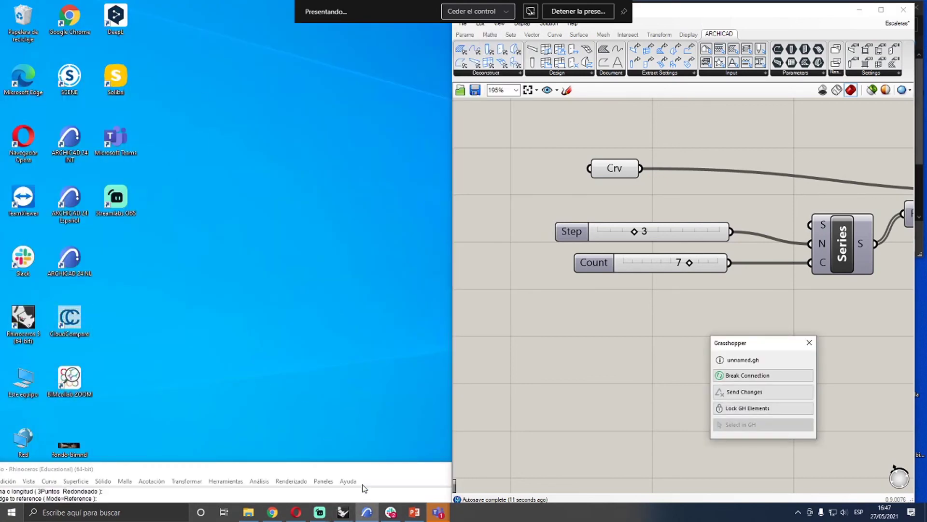
left_click_drag(334, 468, 0, 121)
left_click(494, 210)
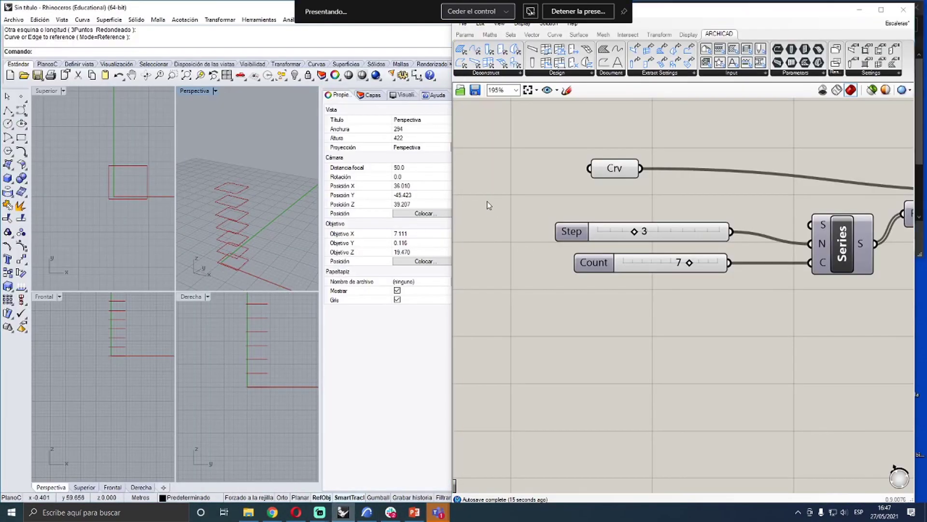
scroll(494, 211, "down", 5)
scroll(746, 368, "up", 1)
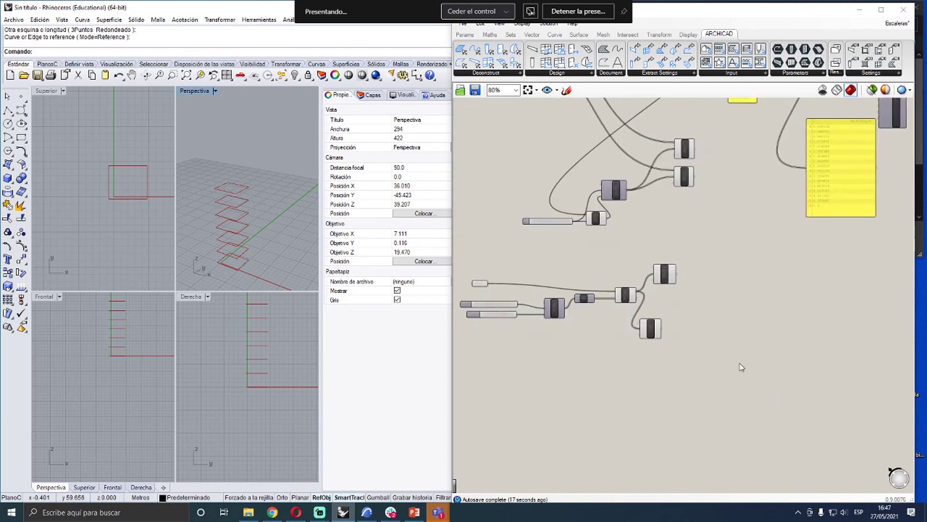
scroll(746, 369, "up", 1)
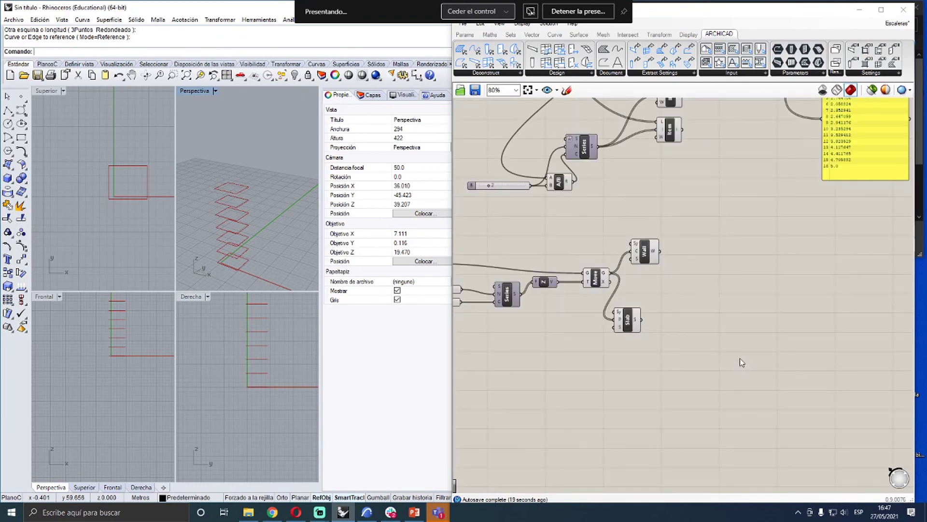
View the full list of Archicad design components, and check the Teams meetings window before minimizing it
left_click(592, 74)
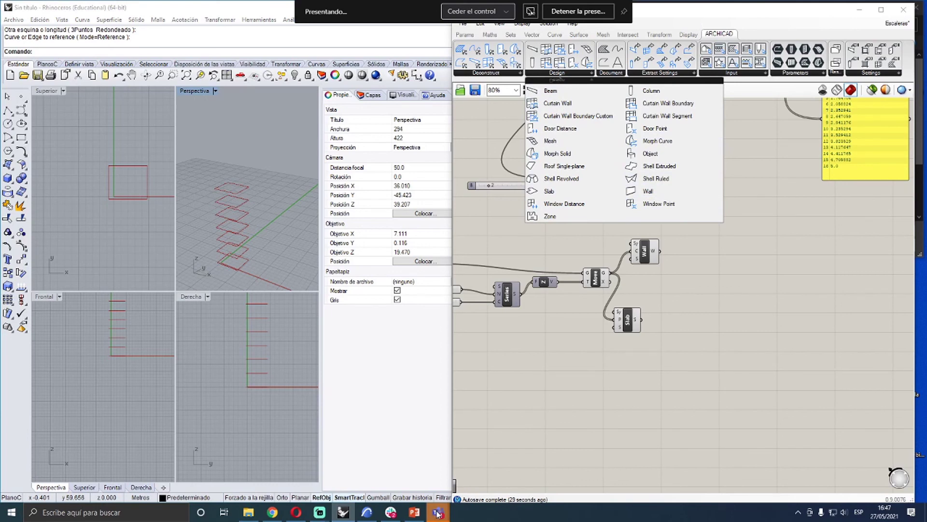
mouse_move(439, 513)
left_click(379, 460)
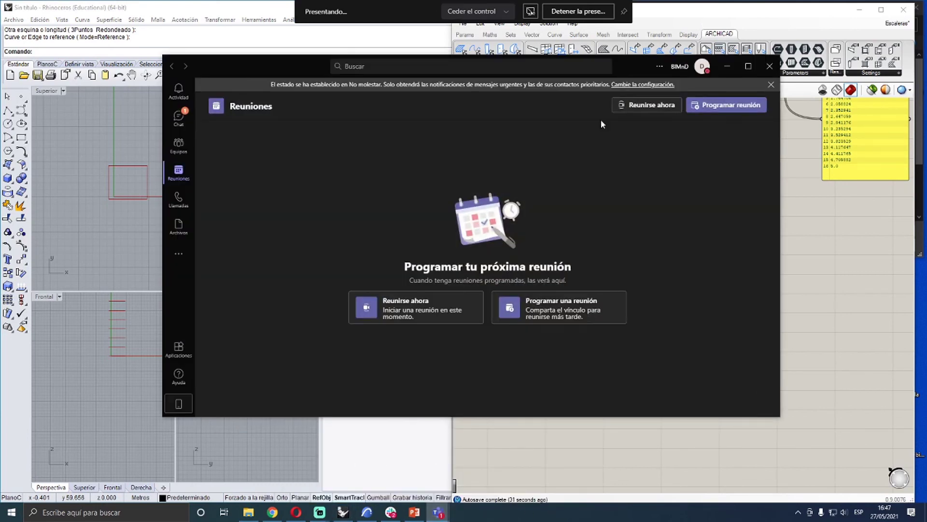
left_click(726, 66)
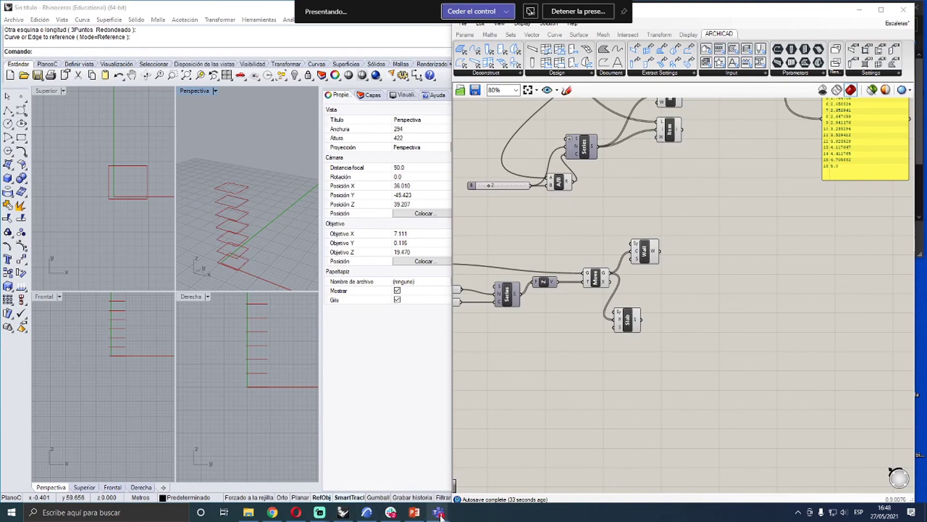
mouse_move(438, 512)
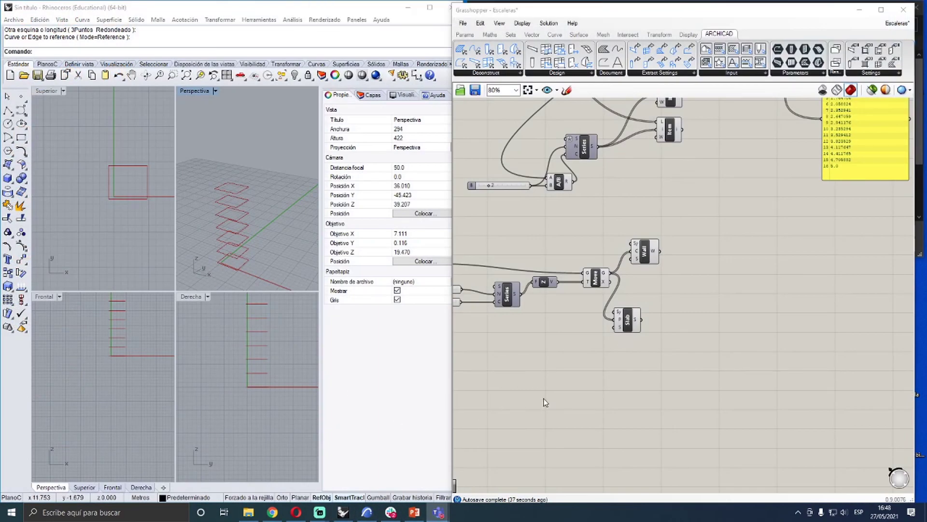
left_click_drag(751, 391, 593, 434)
scroll(792, 389, "down", 2)
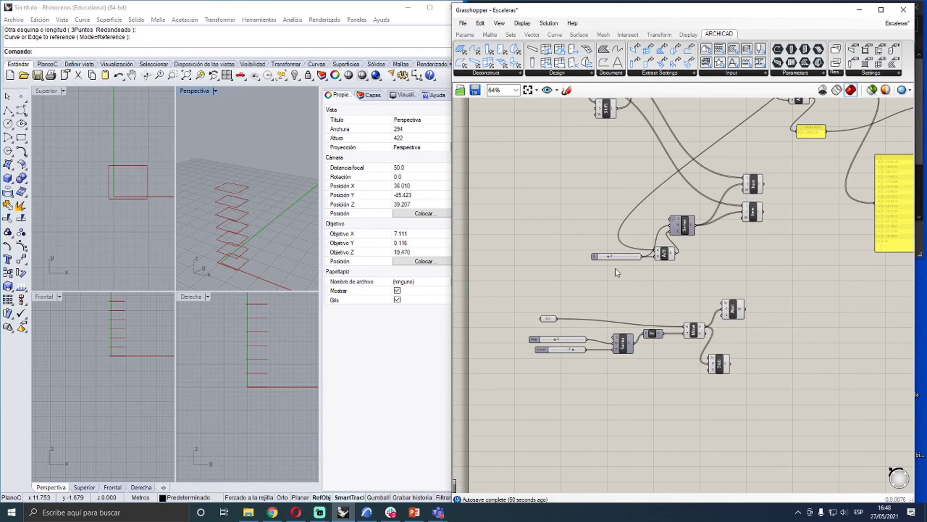
scroll(617, 269, "up", 5)
scroll(673, 397, "down", 4)
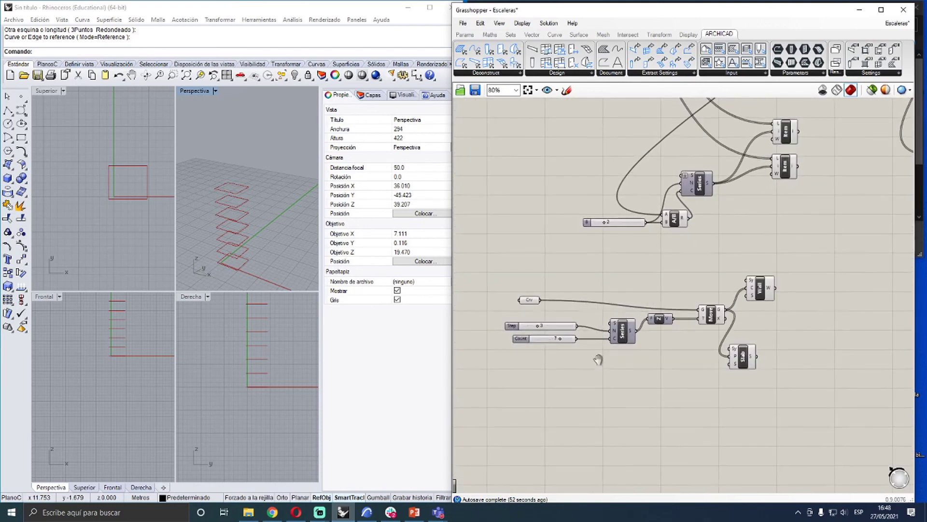
left_click_drag(548, 442, 657, 355)
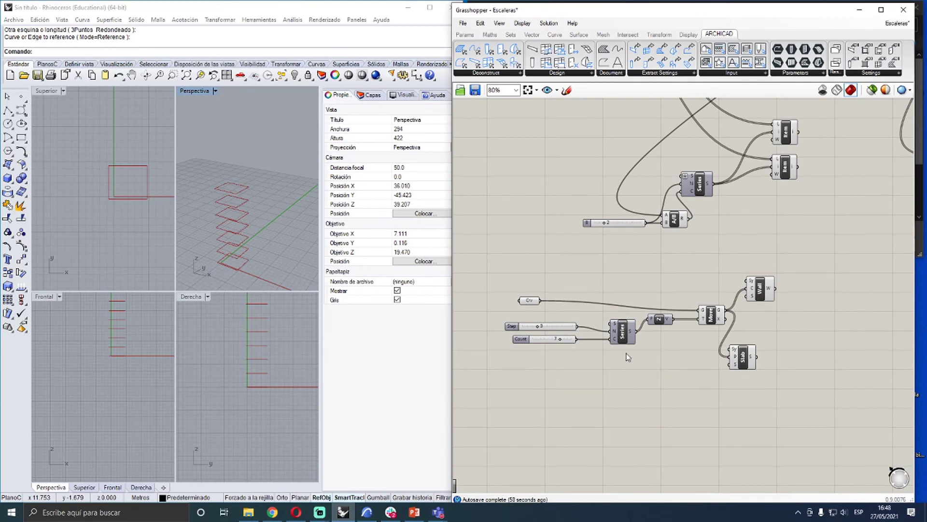